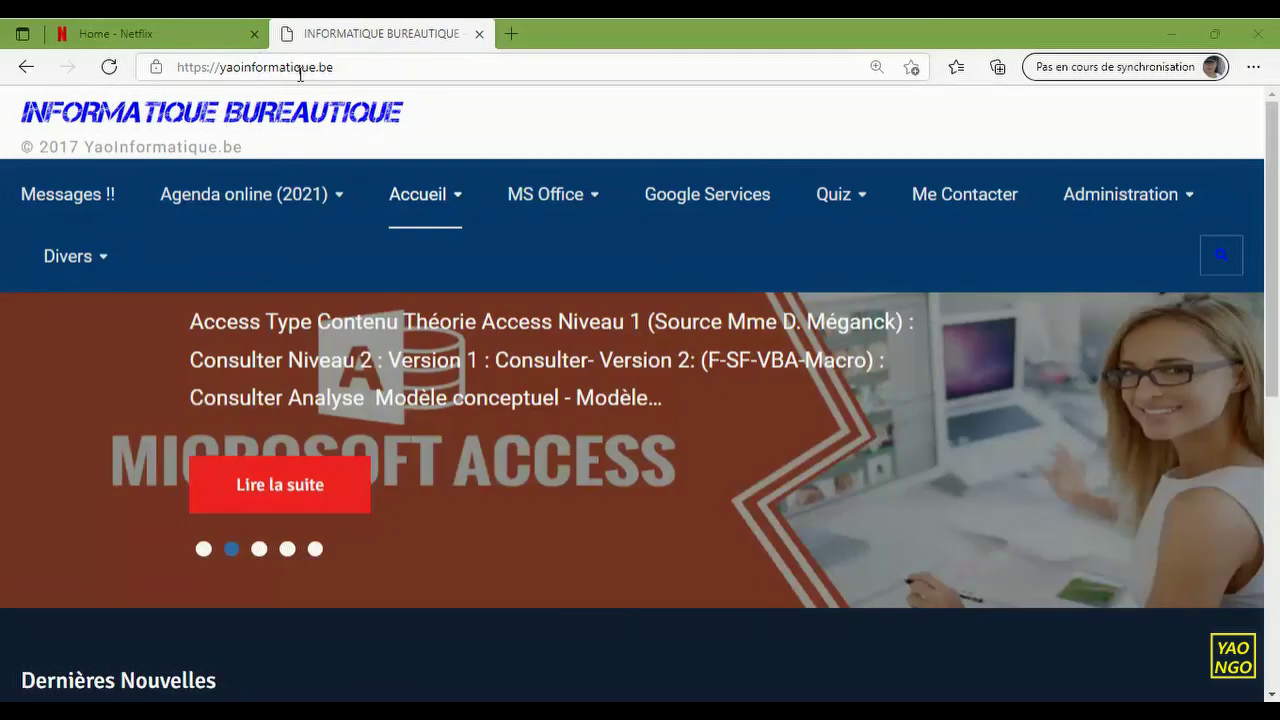
- Scroll the yaoinformatique.be home page and drop down the MS Office course list
mouse_move(290, 194)
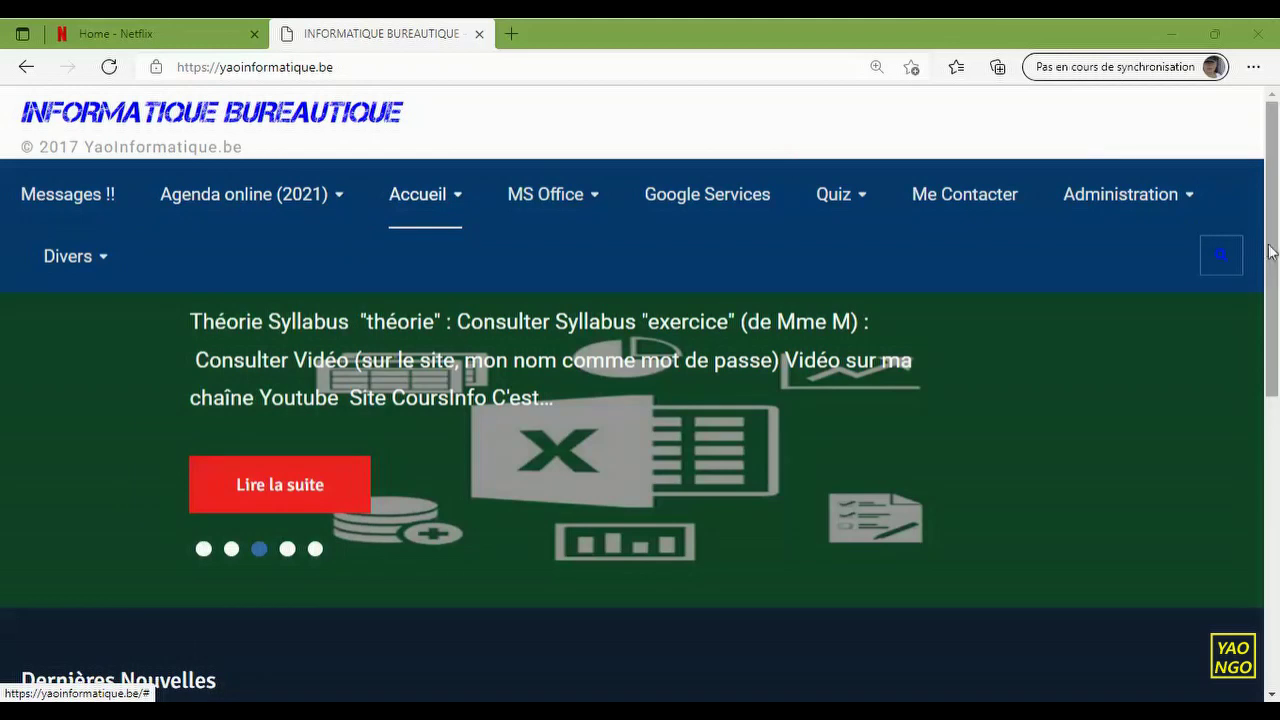
drag(1277, 250, 1277, 548)
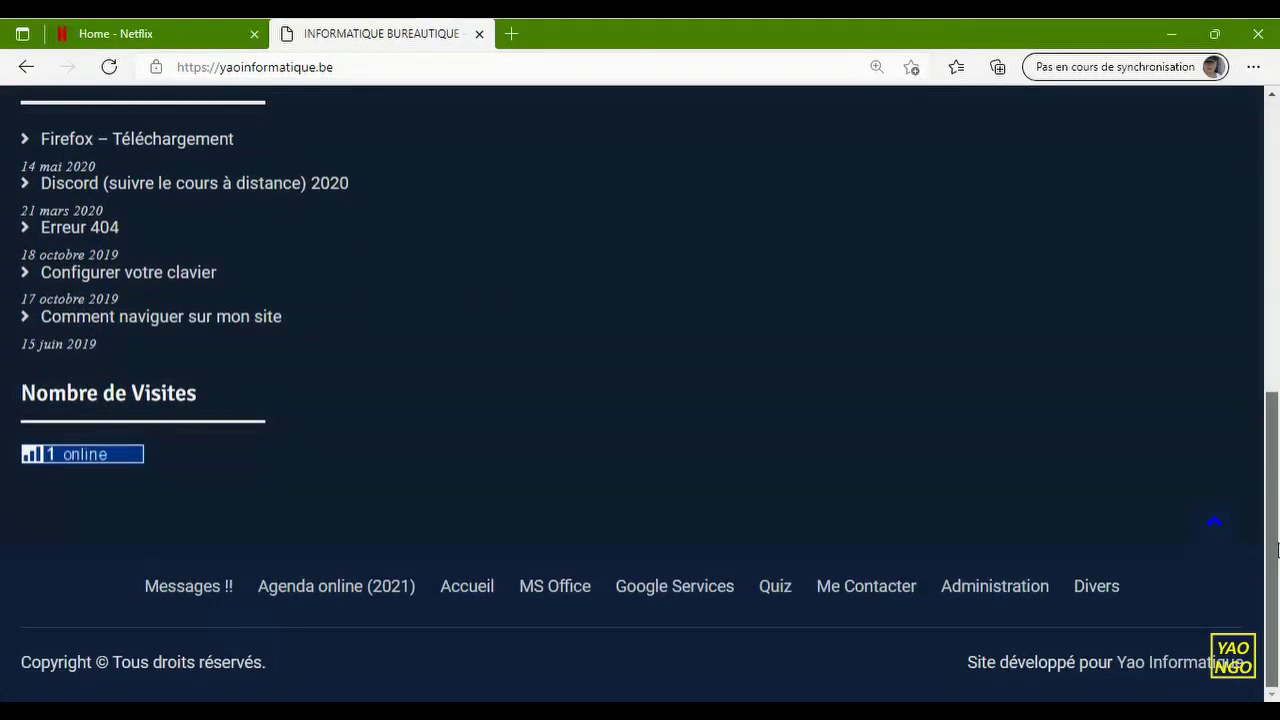
scroll(1277, 548, up, 1)
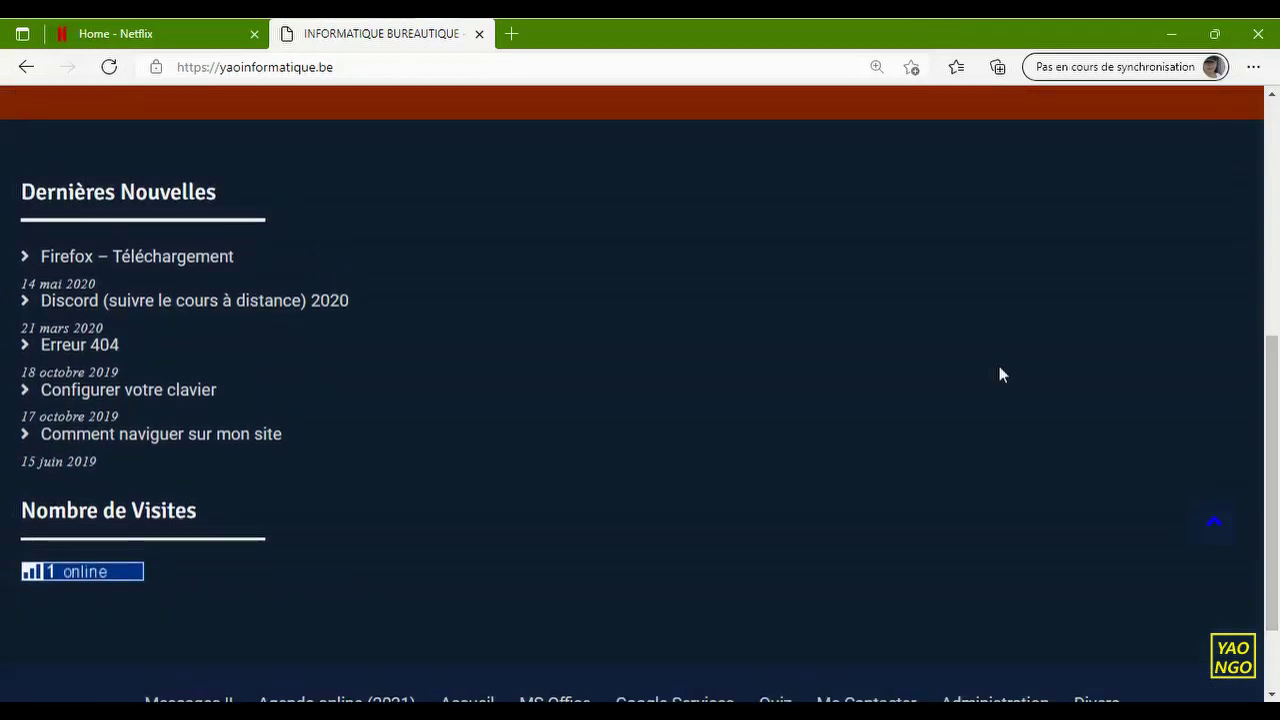
drag(1276, 400, 1275, 189)
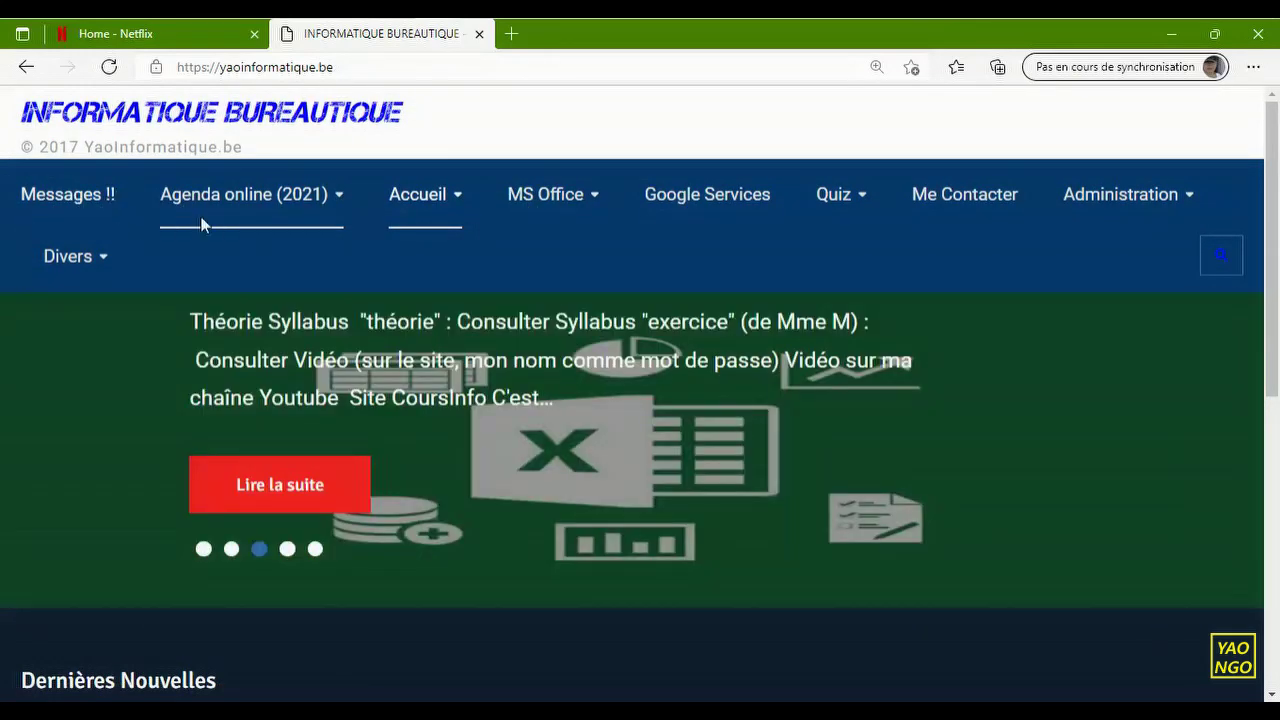
mouse_move(350, 232)
mouse_move(571, 210)
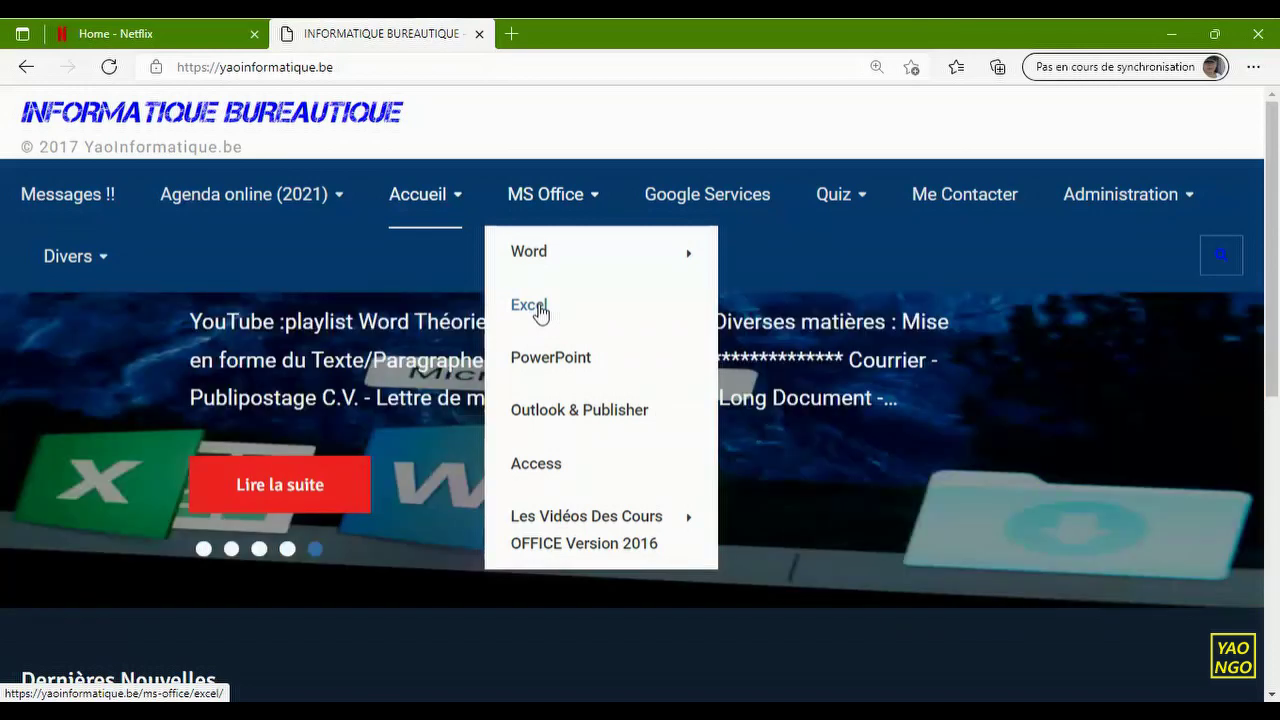
- From the Excel course page, open the Encoder & Calculer Région Sud PDF, 4SomMoyMinMaxxlsx.pdf
click(540, 312)
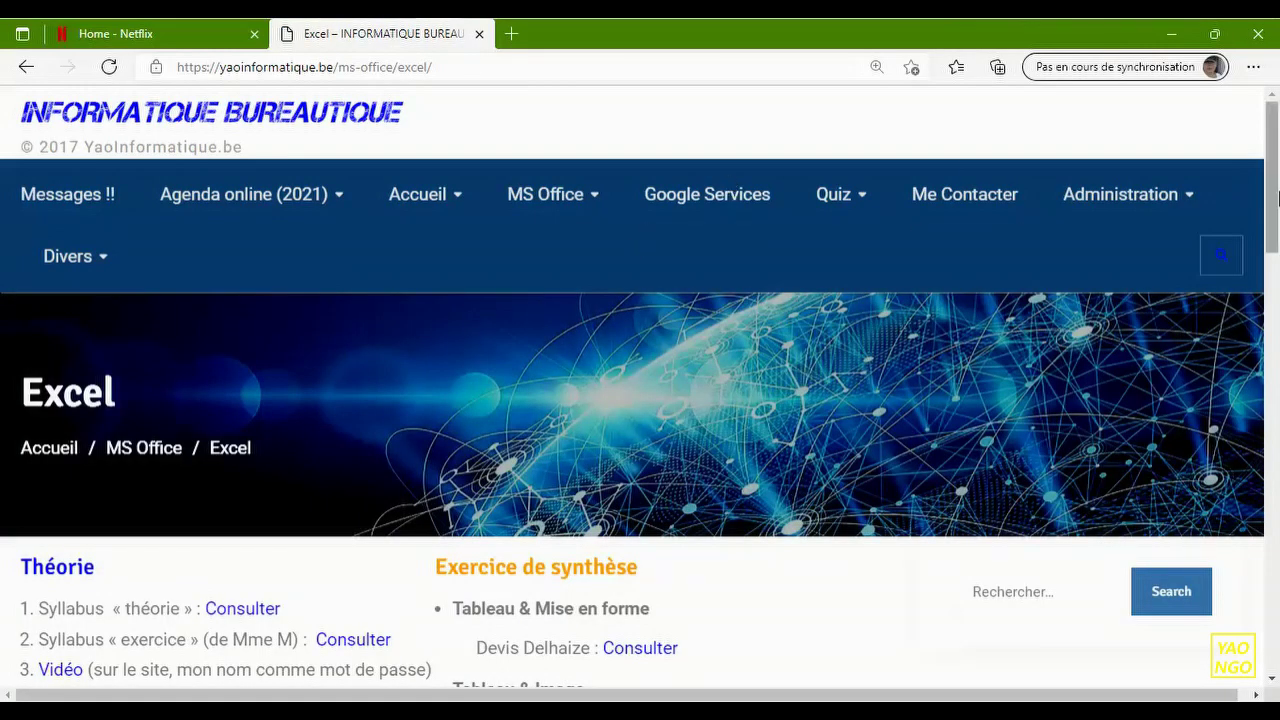
drag(1272, 195, 1276, 399)
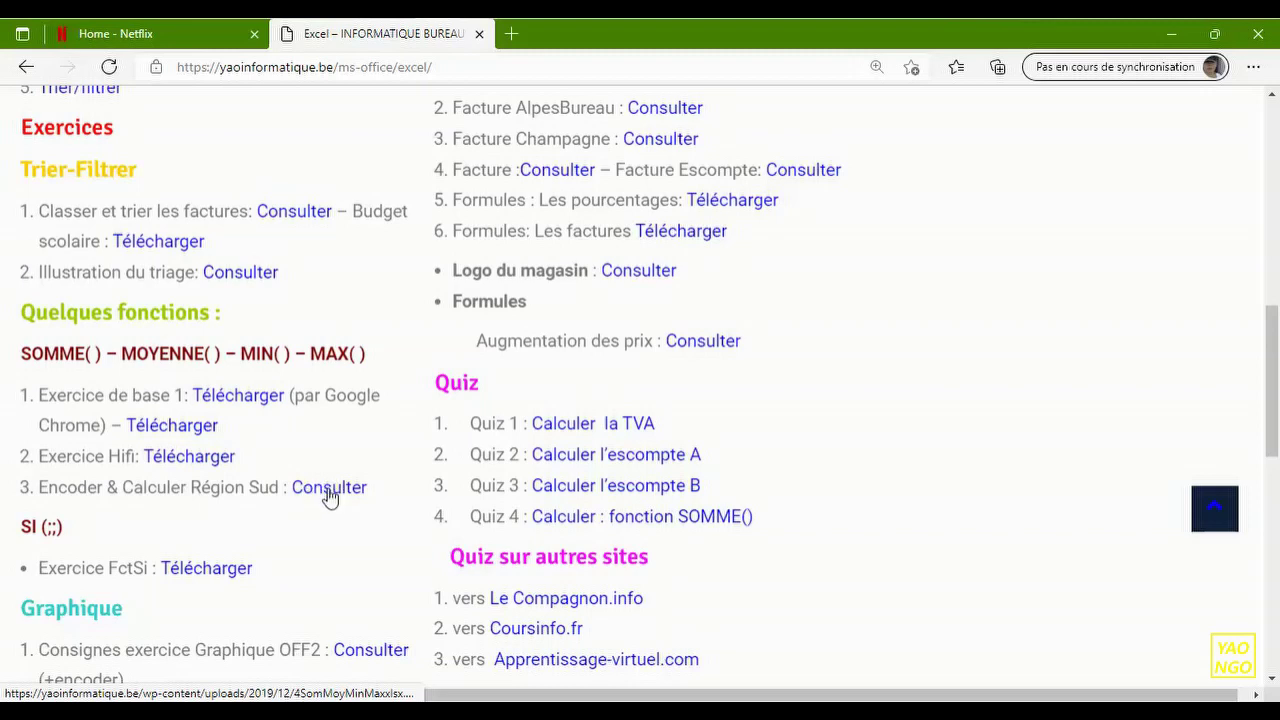
click(329, 488)
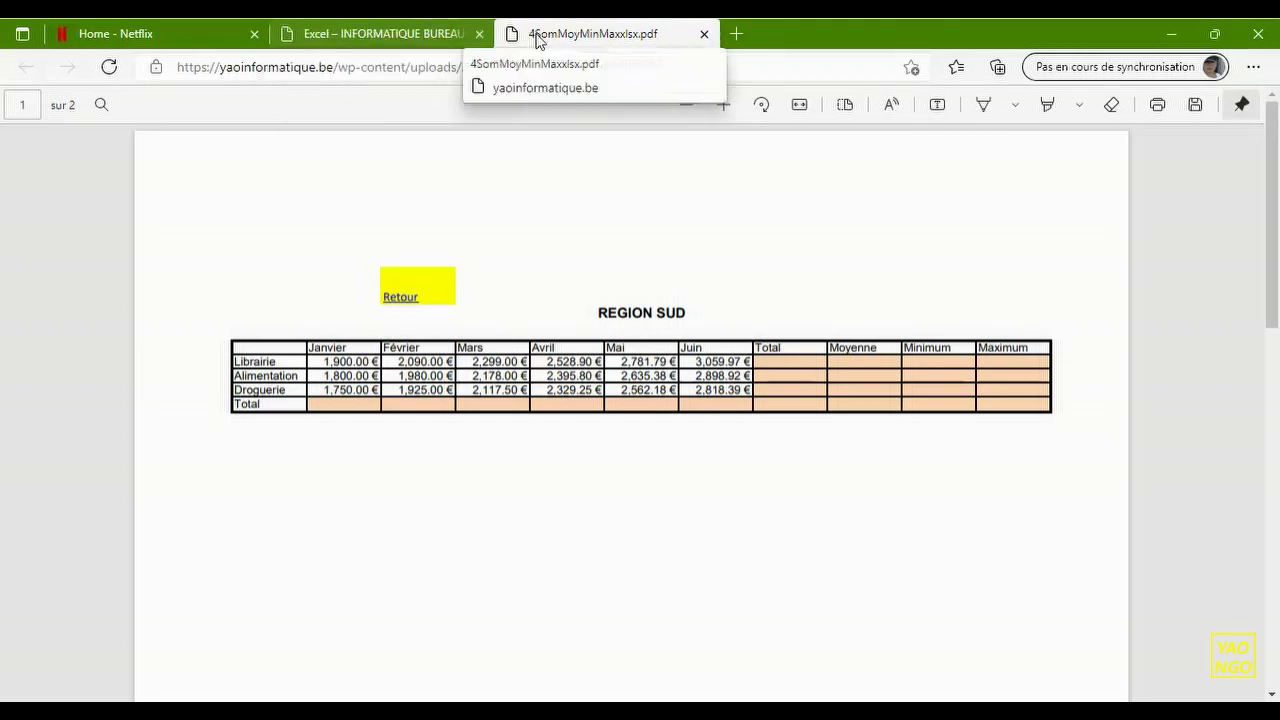
- Back on the Excel course page, download the Exercice de base 1 workbook, 1exdebasemars2018.xlsx
click(400, 38)
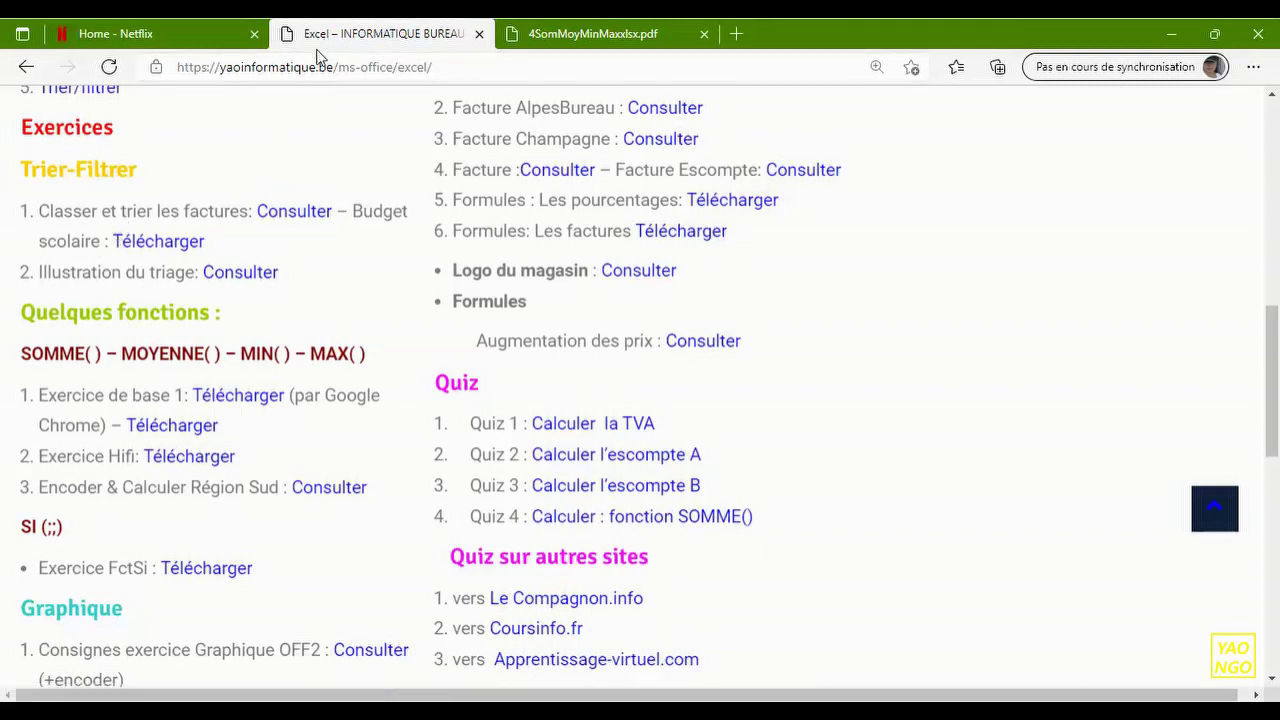
click(240, 400)
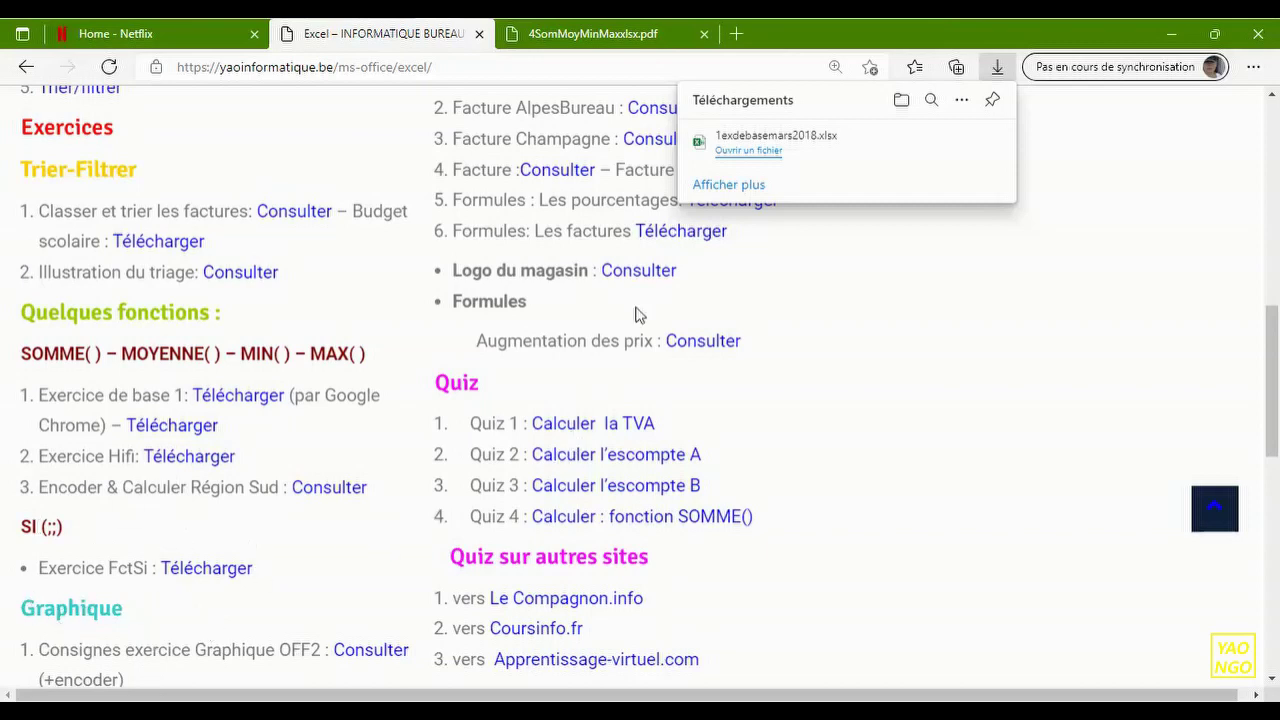
- Open 1exdebasemars2018.xlsx, dismiss the licence notices, then close the workbook and Excel
click(755, 155)
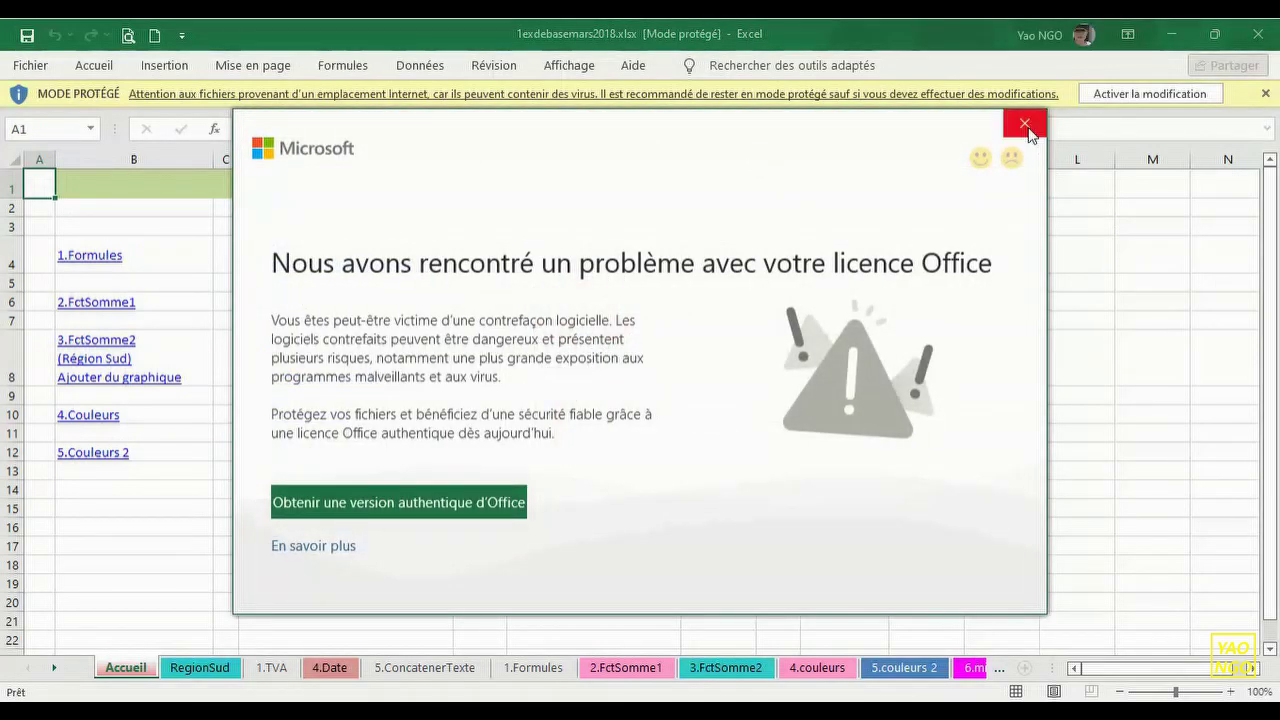
click(1026, 128)
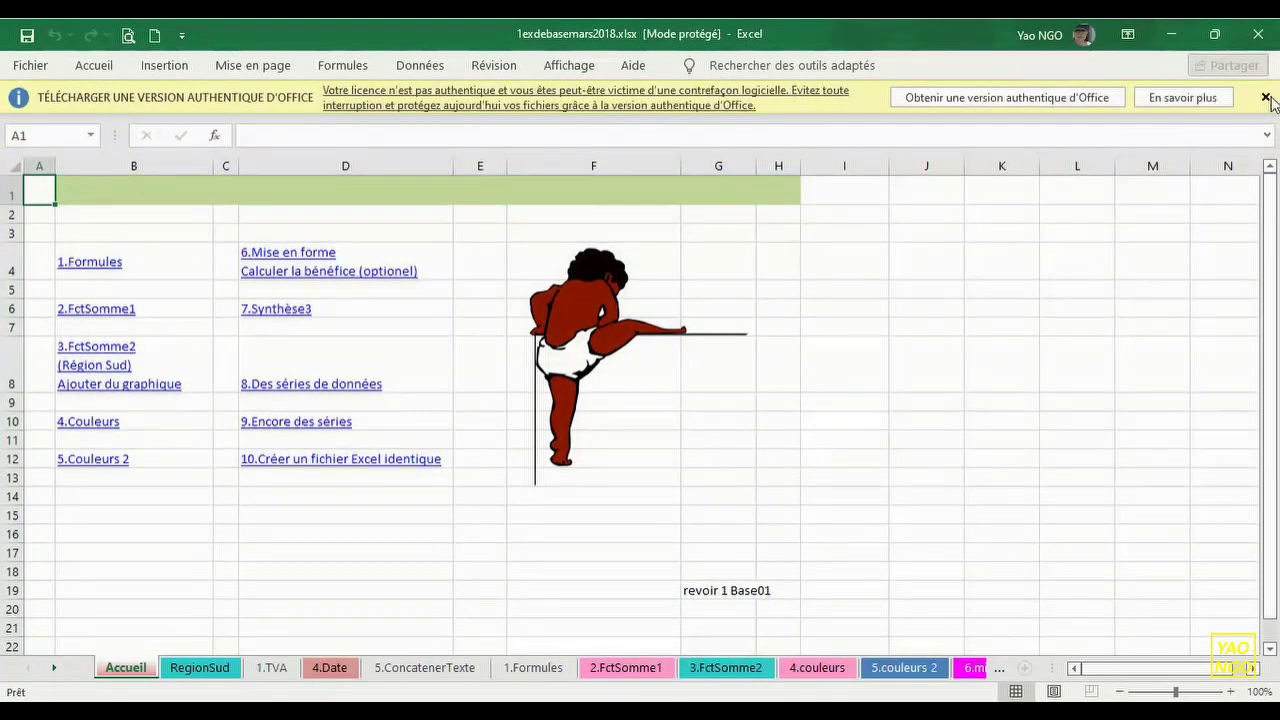
click(1266, 97)
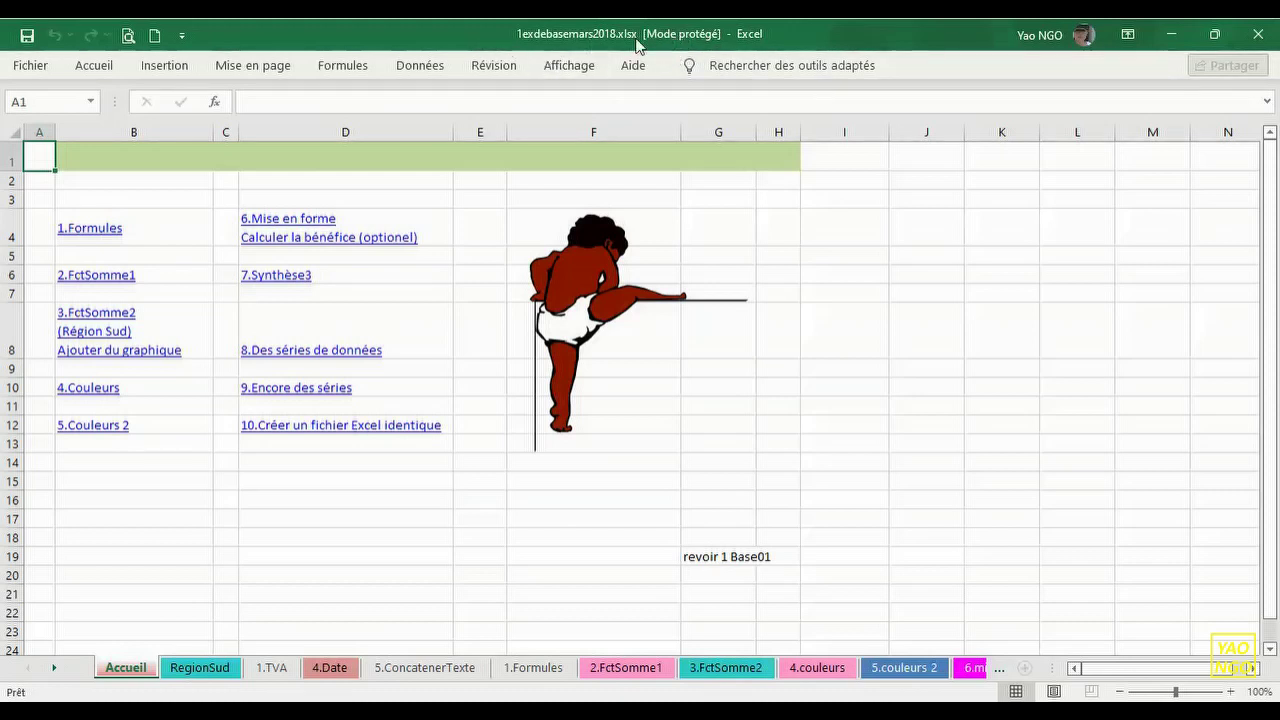
click(1270, 157)
click(1259, 36)
click(1259, 36)
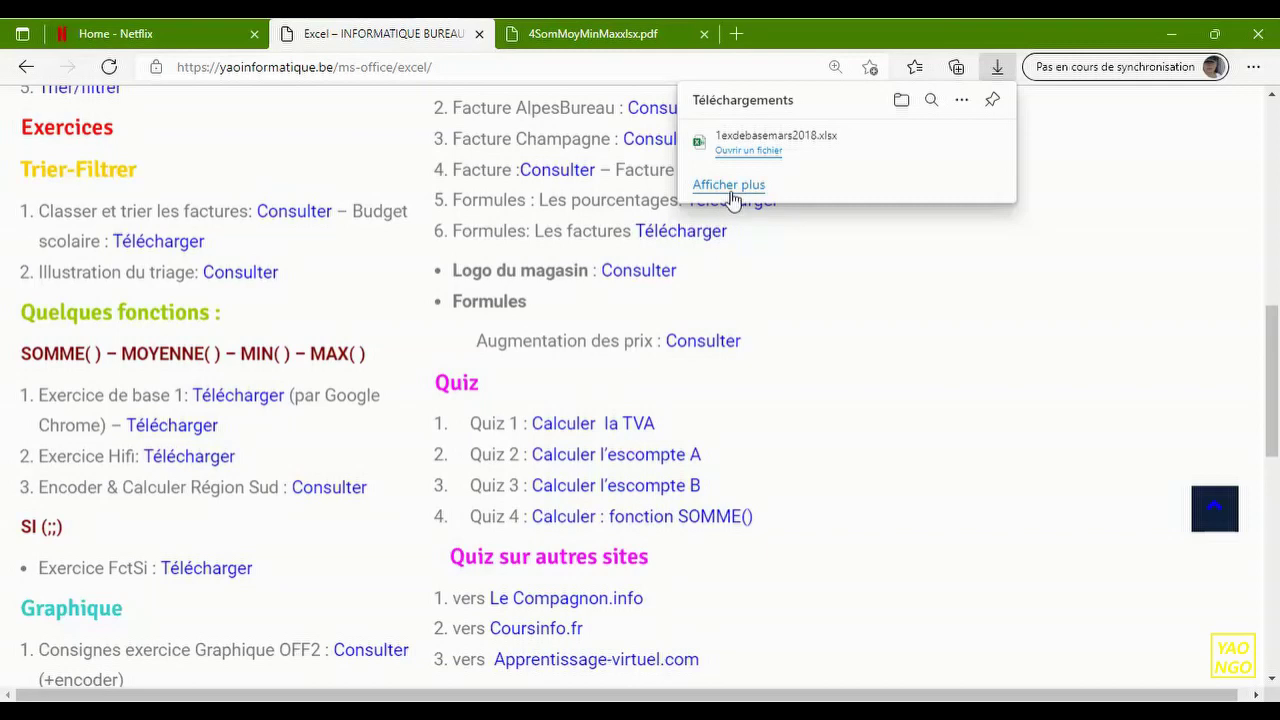
- Reopen 1exdebasemars2018.xlsx, dismiss the licence notice and enable editing
click(746, 152)
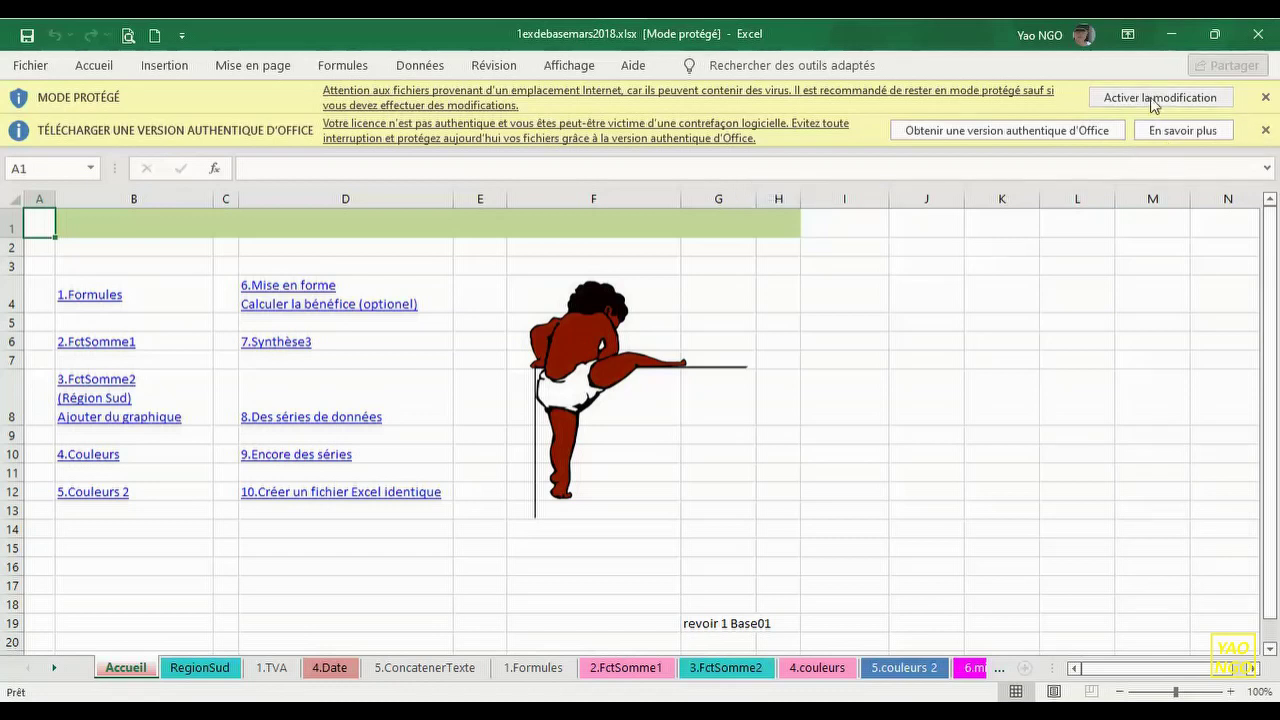
click(1265, 131)
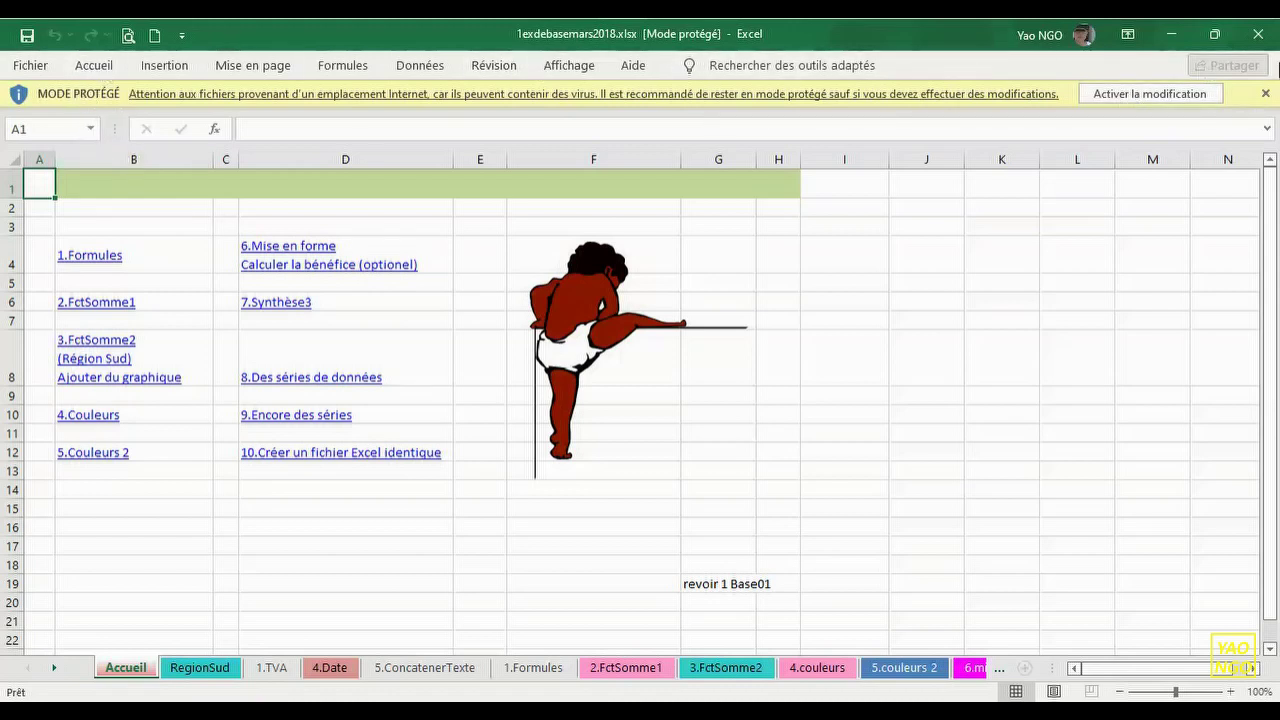
click(1149, 94)
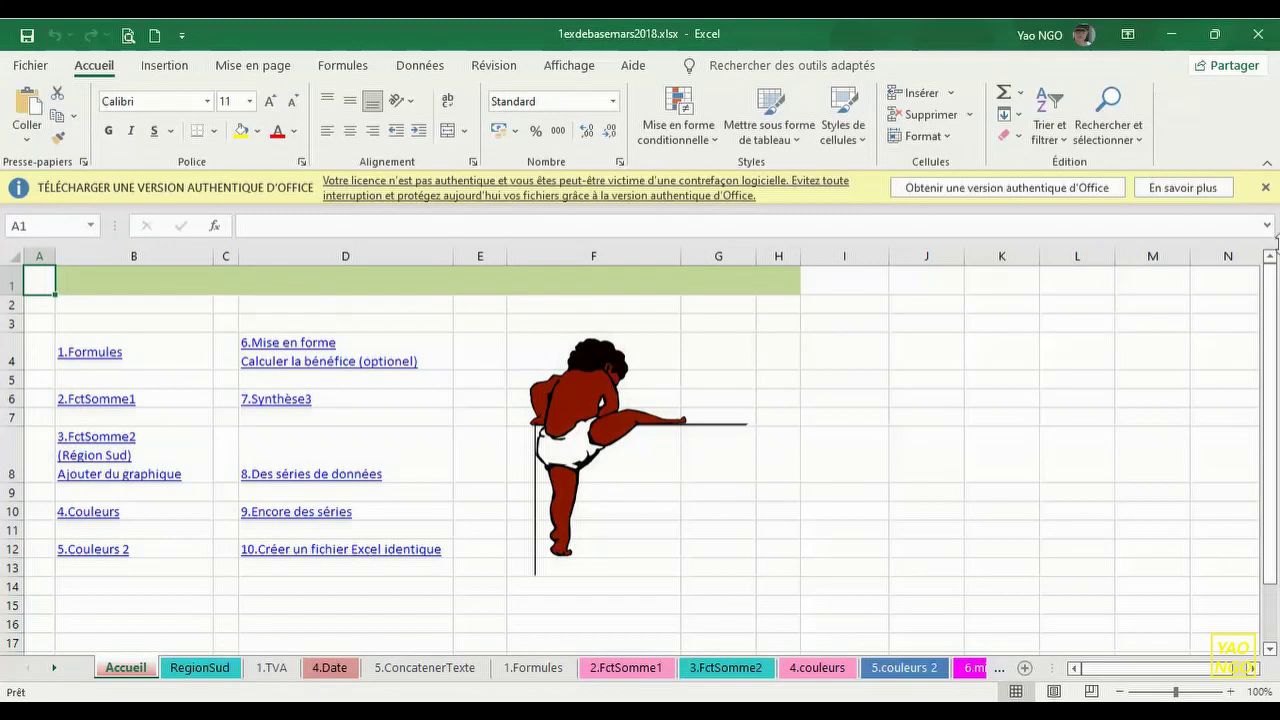
- On the RegionSud sheet, shrink the reference picture and move the green instruction box down-right
click(1266, 188)
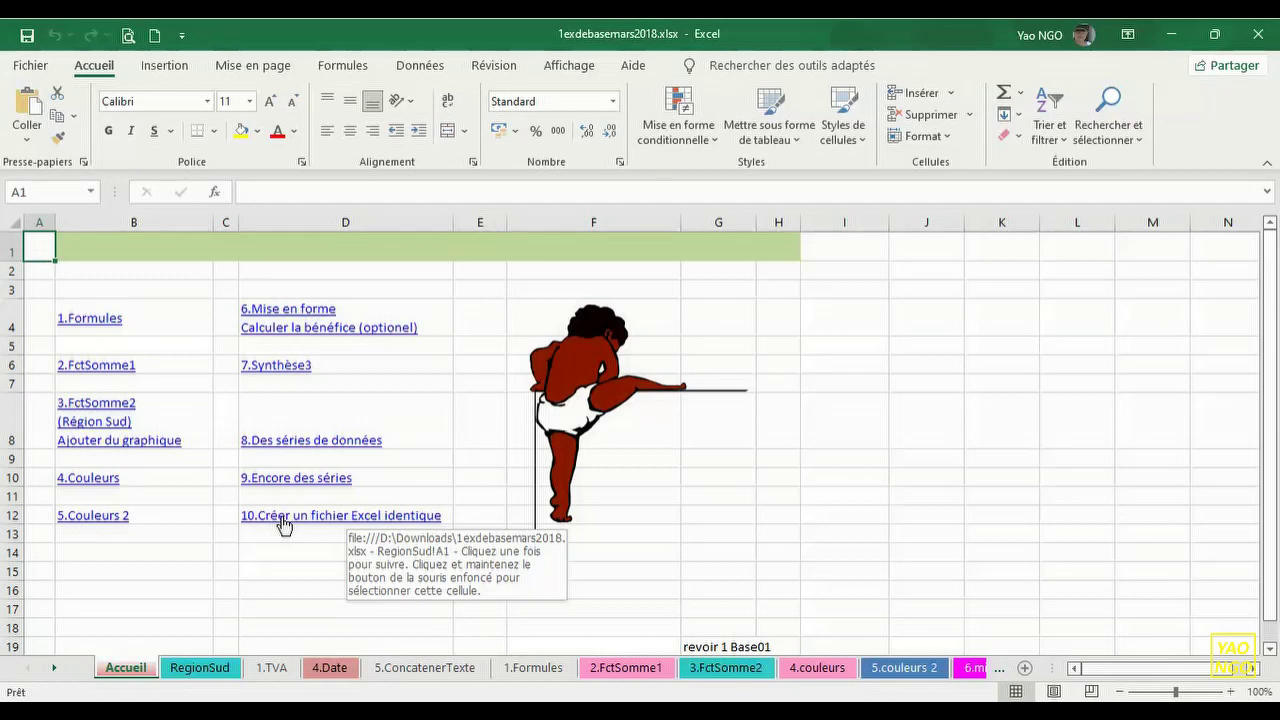
click(284, 525)
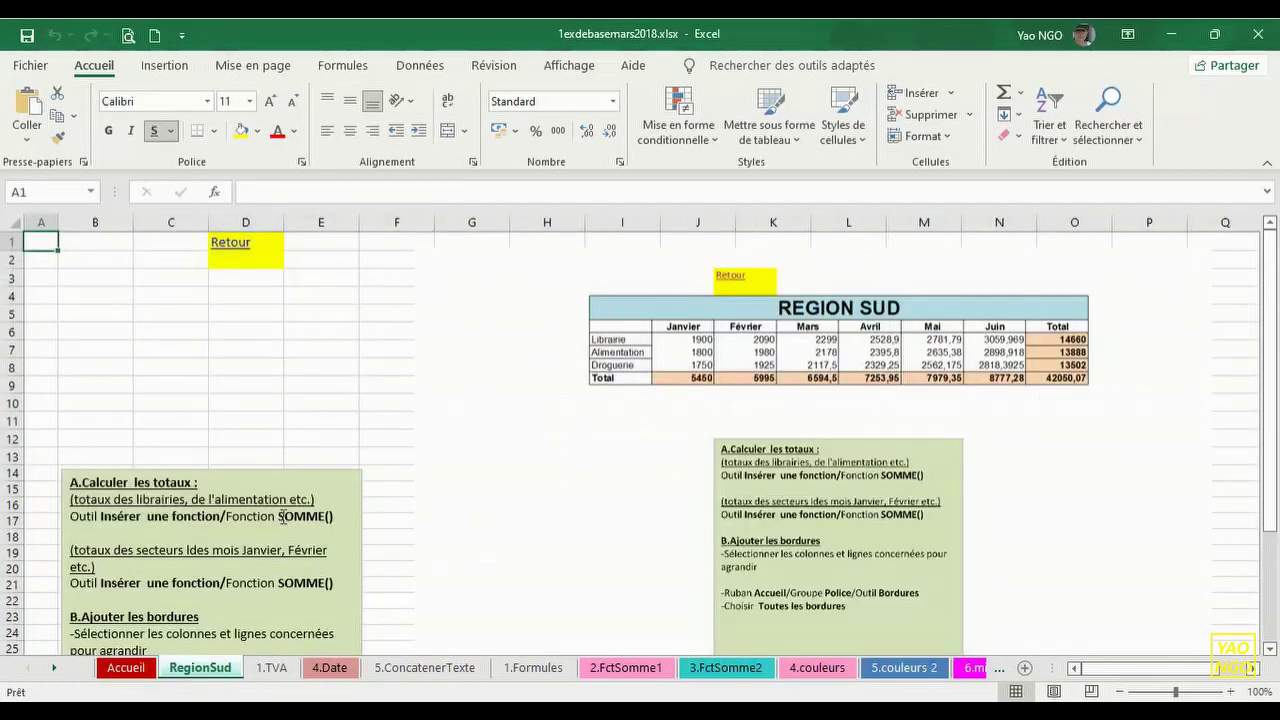
click(682, 360)
drag(405, 234, 703, 429)
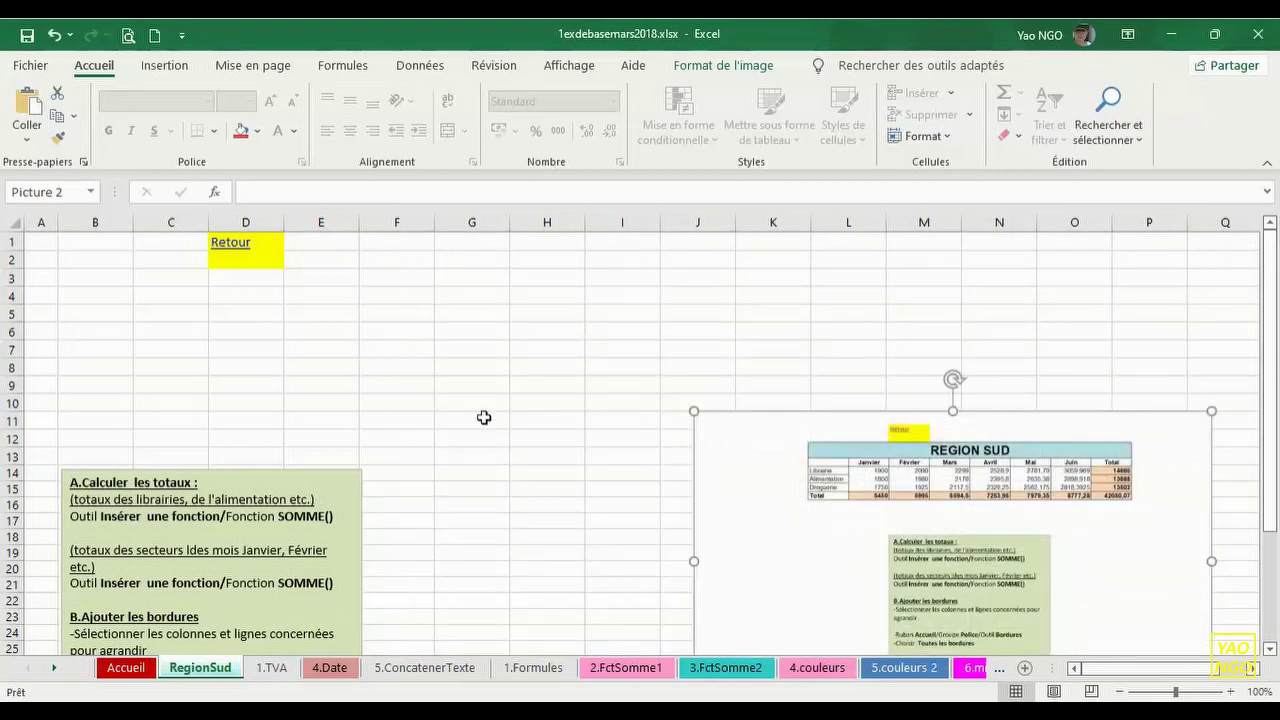
click(294, 470)
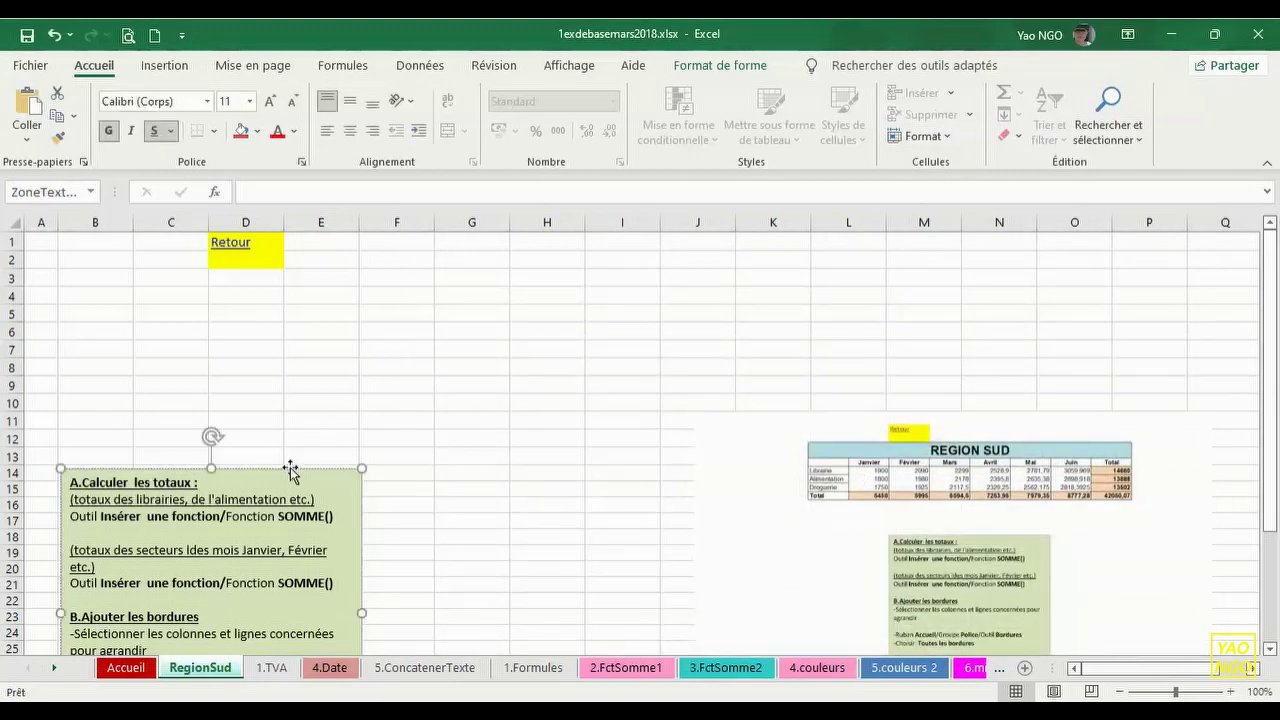
drag(290, 470, 463, 569)
click(250, 273)
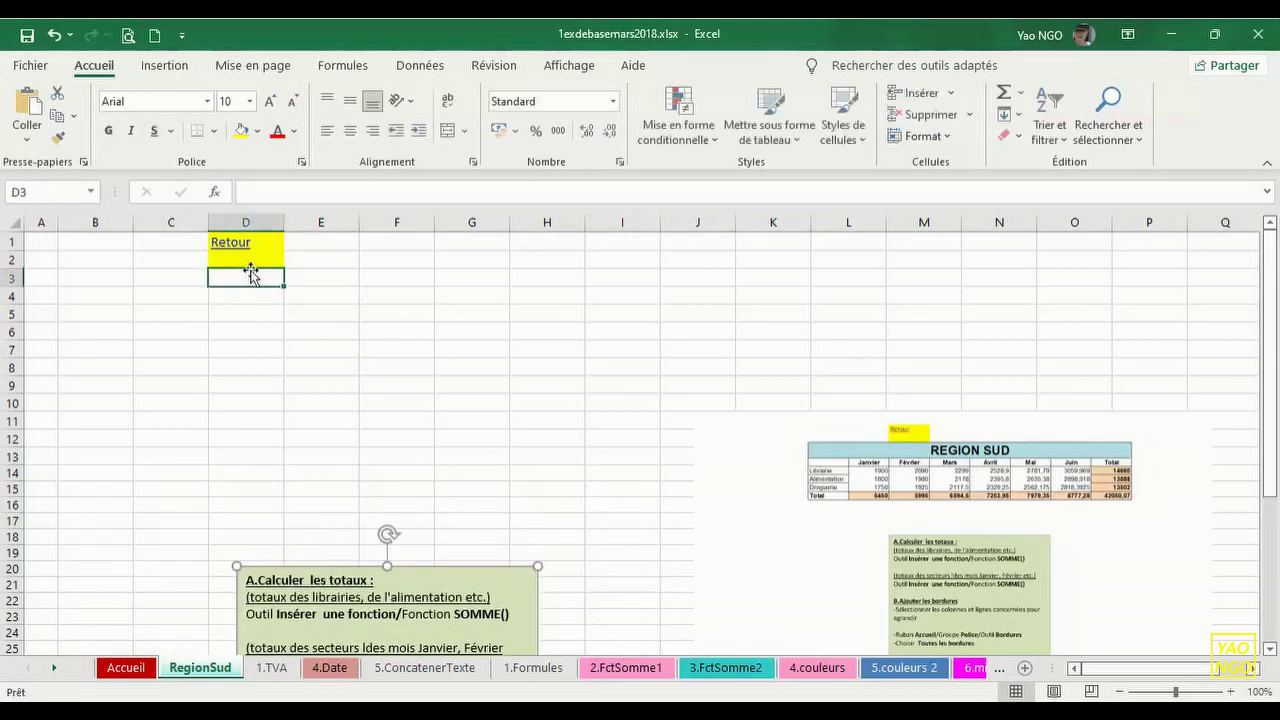
- Remove D2's yellow fill with No Fill and nudge the reference picture up
click(248, 260)
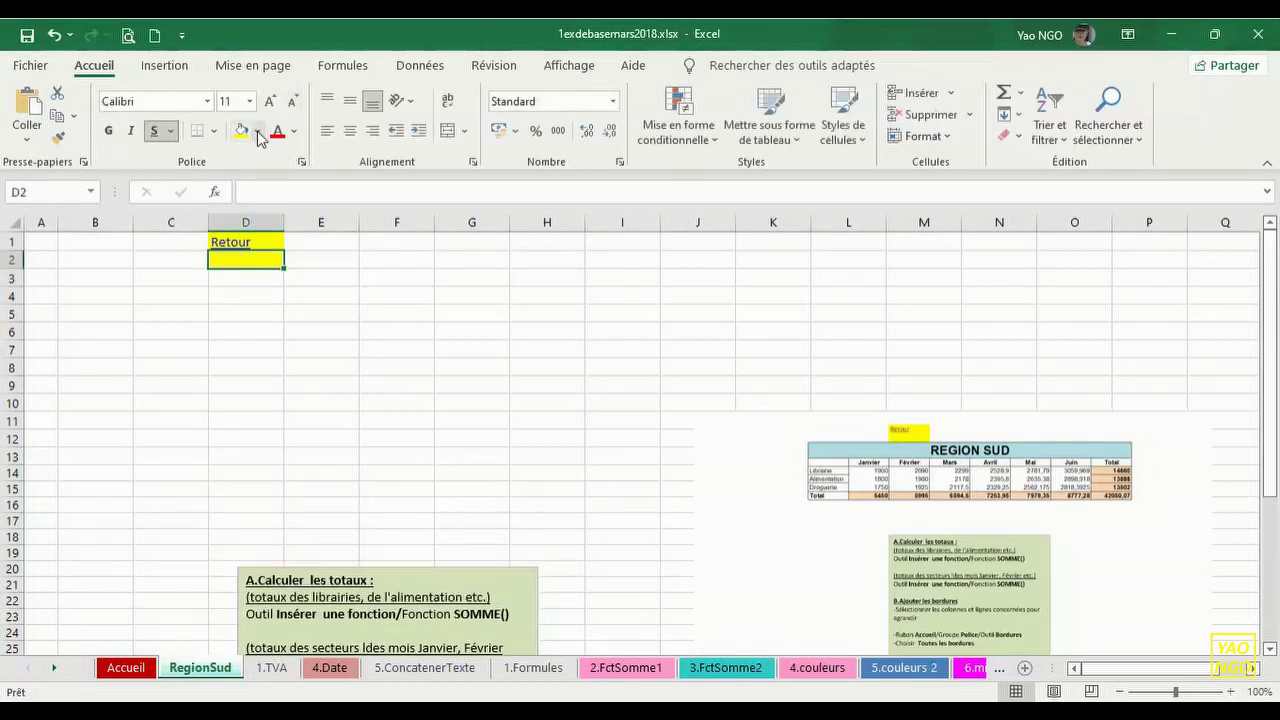
click(258, 131)
click(288, 391)
drag(908, 430, 919, 377)
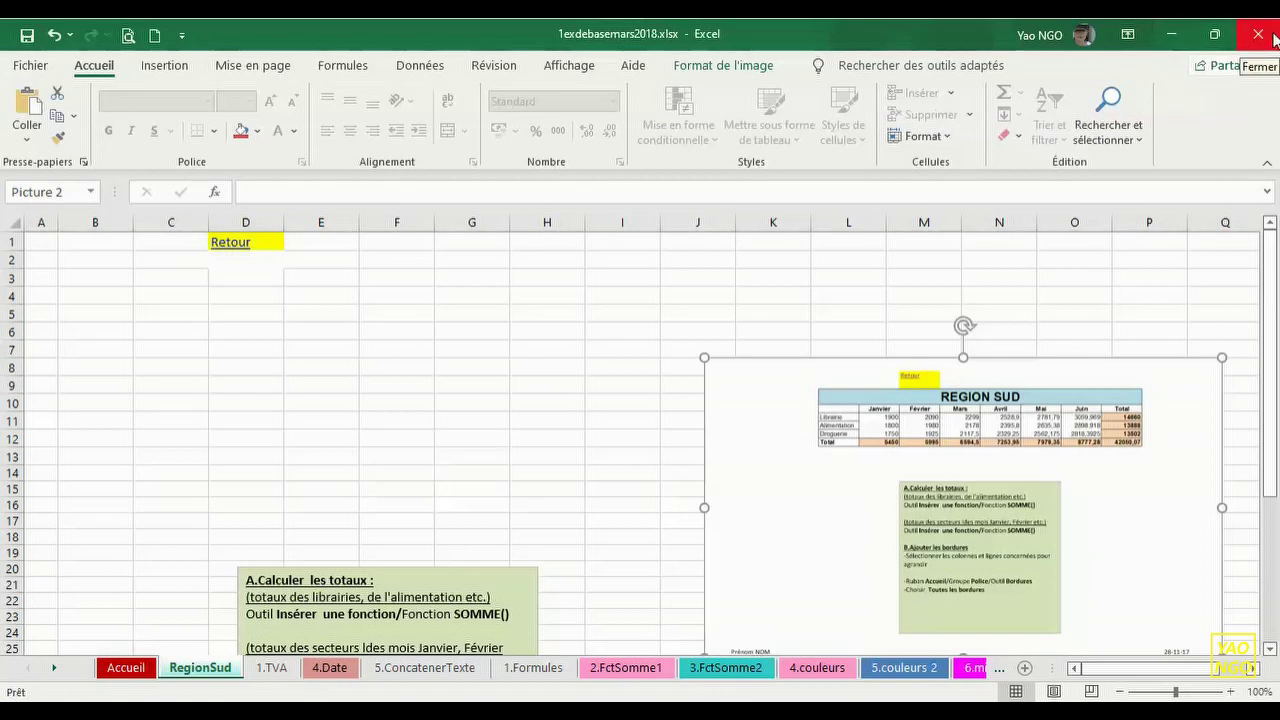
click(1176, 40)
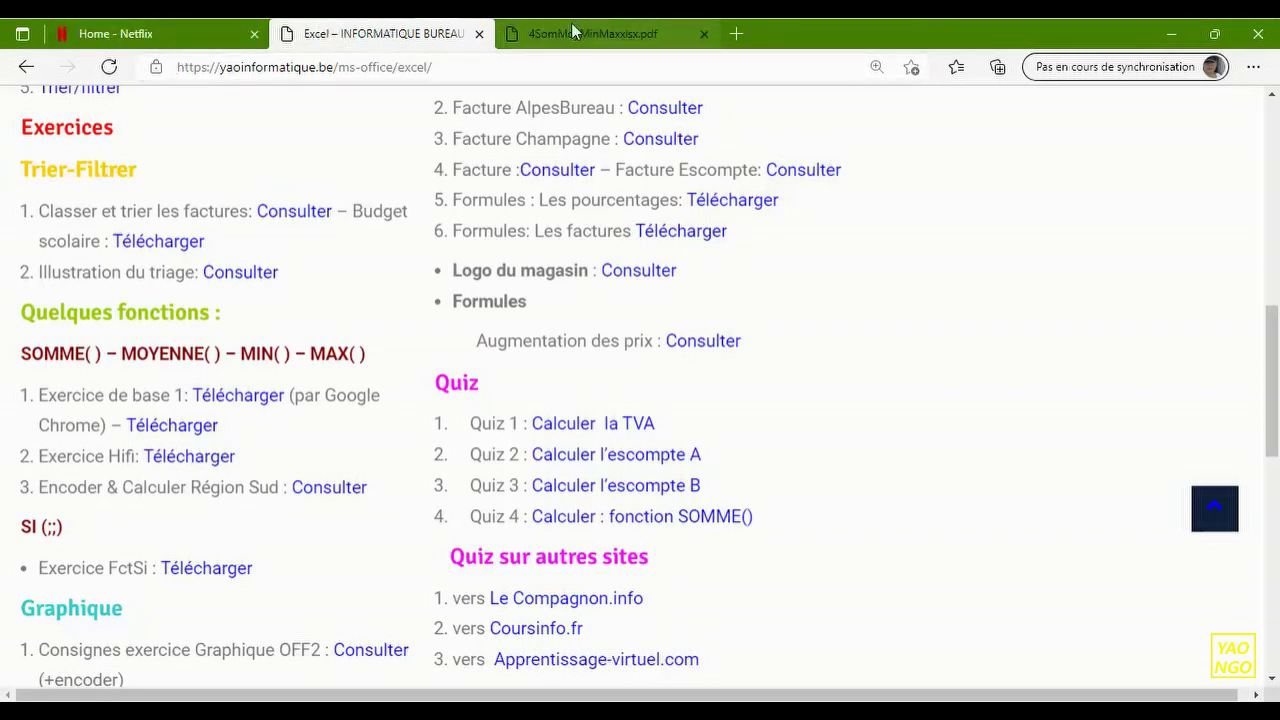
- Close the 4SomMoyMinMaxxlsx.pdf tab, leaving the Excel course page in view
drag(1270, 318, 1275, 120)
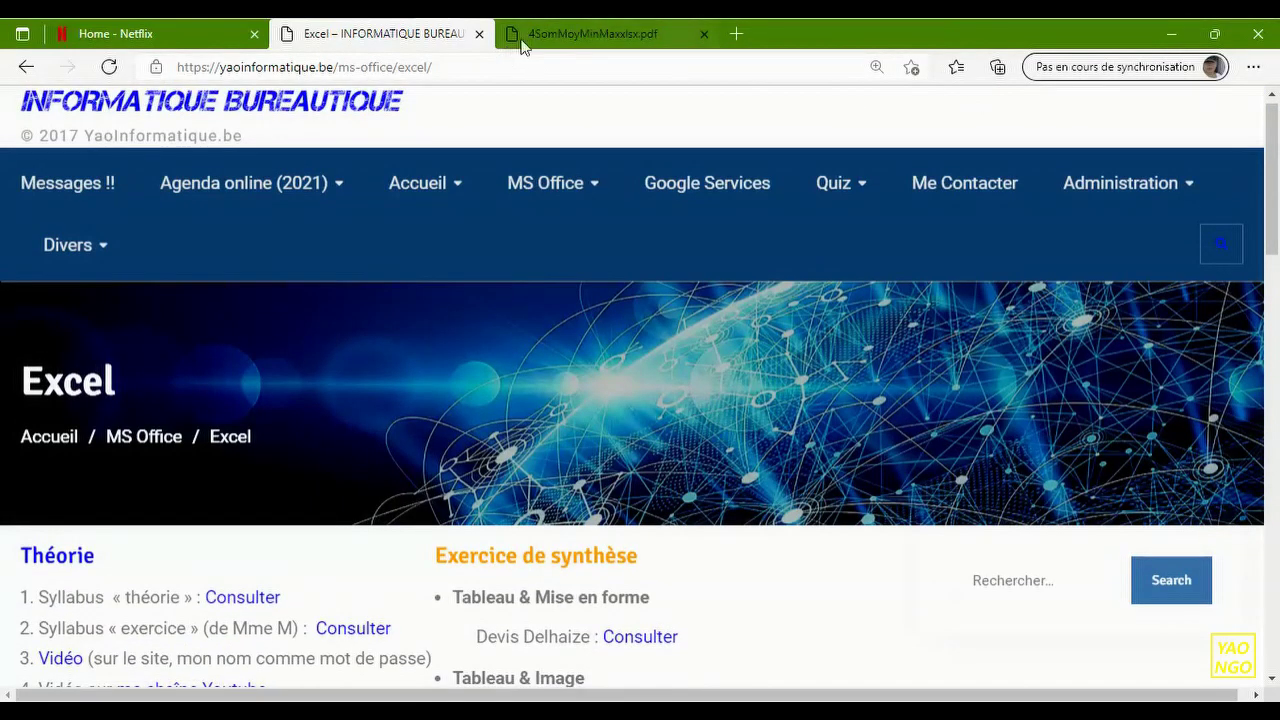
click(579, 34)
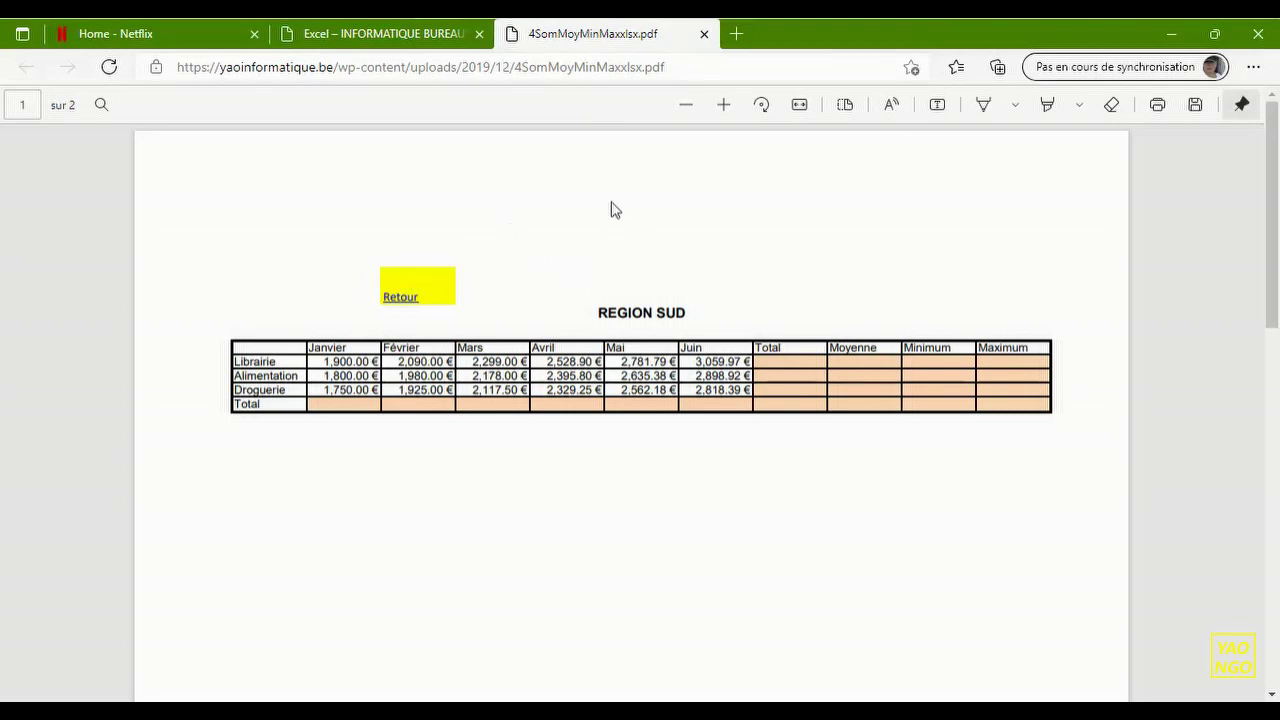
click(704, 36)
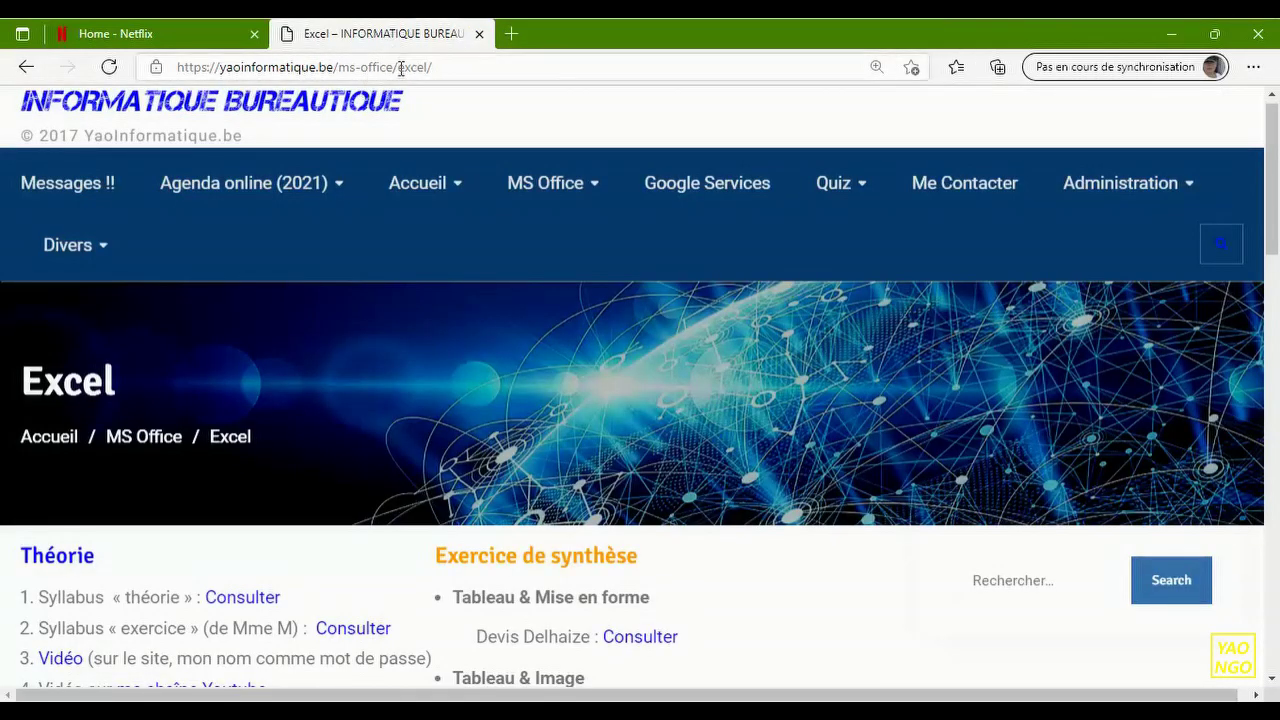
scroll(1148, 210, down, 3)
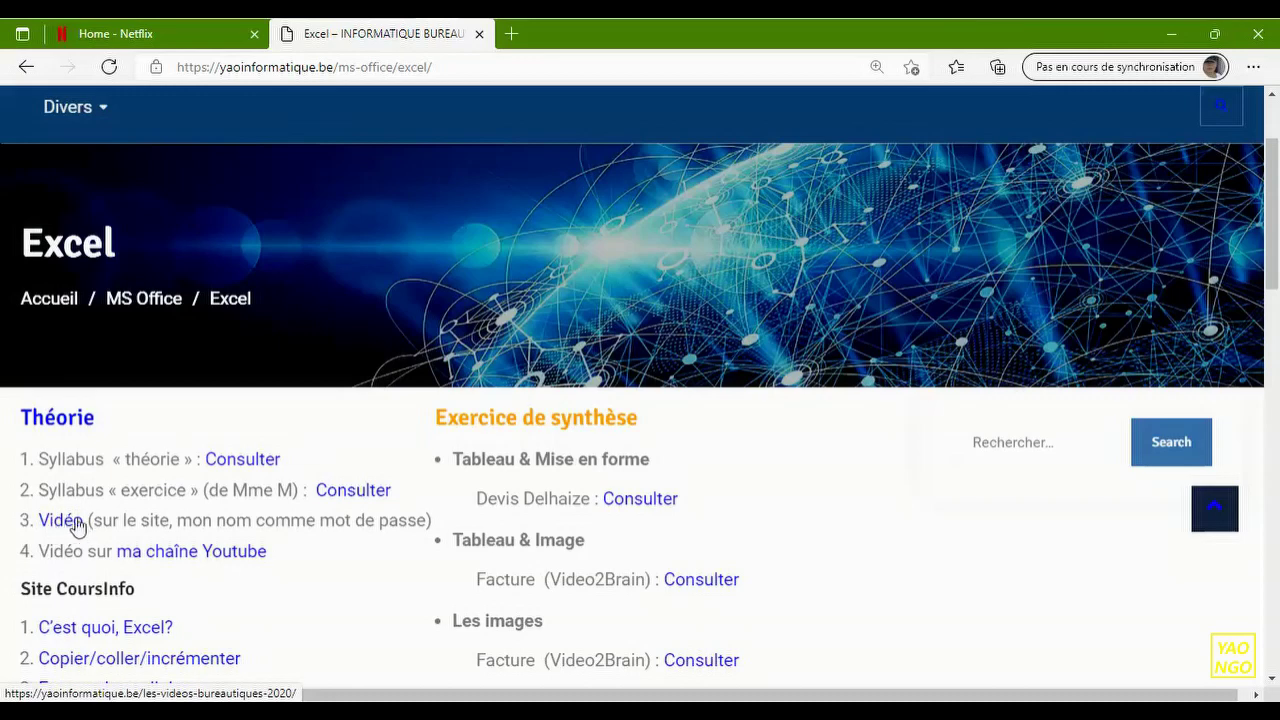
- Open the Office course videos page in a new tab
click(62, 521)
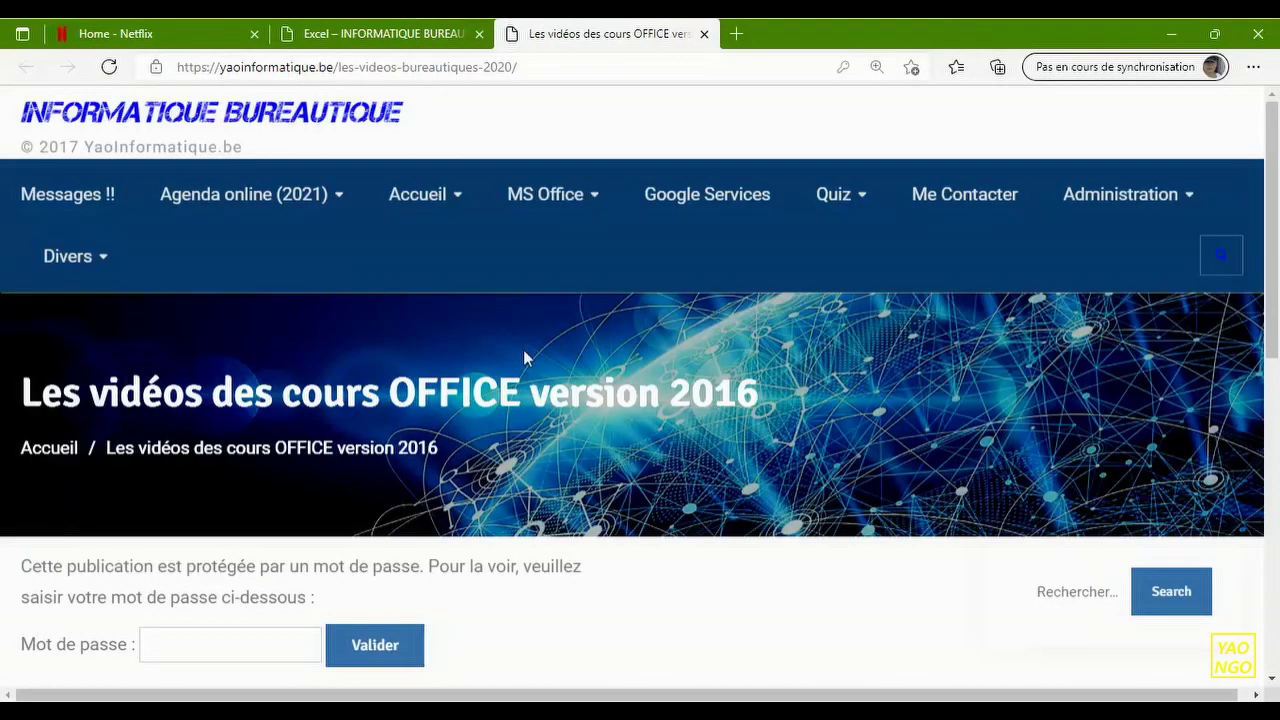
click(392, 35)
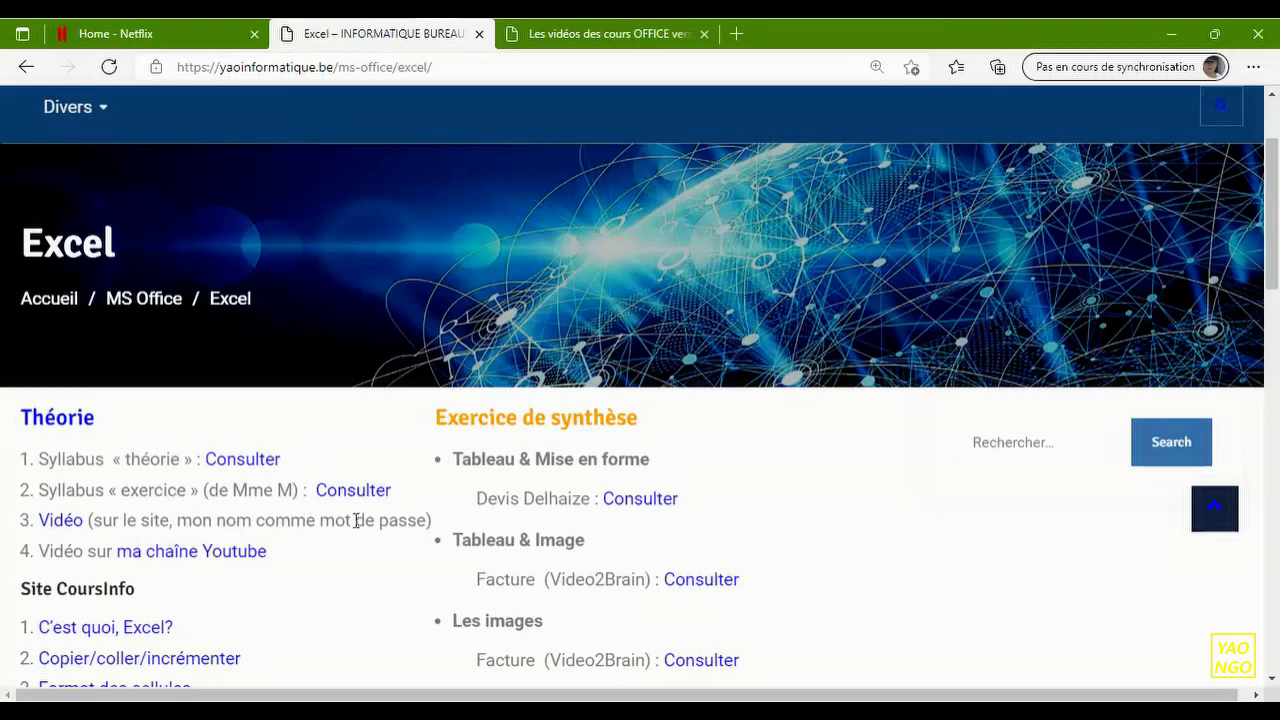
click(596, 40)
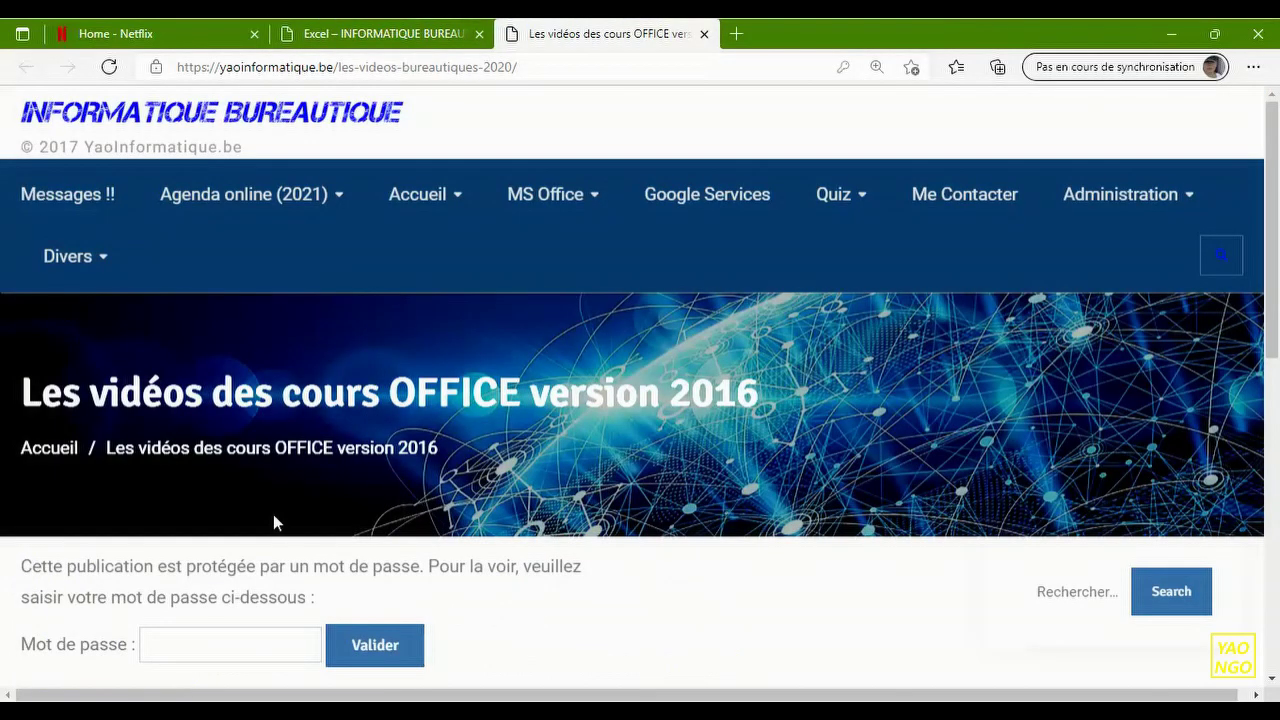
- Enter the page password, decline Edge's password prompt, and scroll to the six-video playlist
click(220, 646)
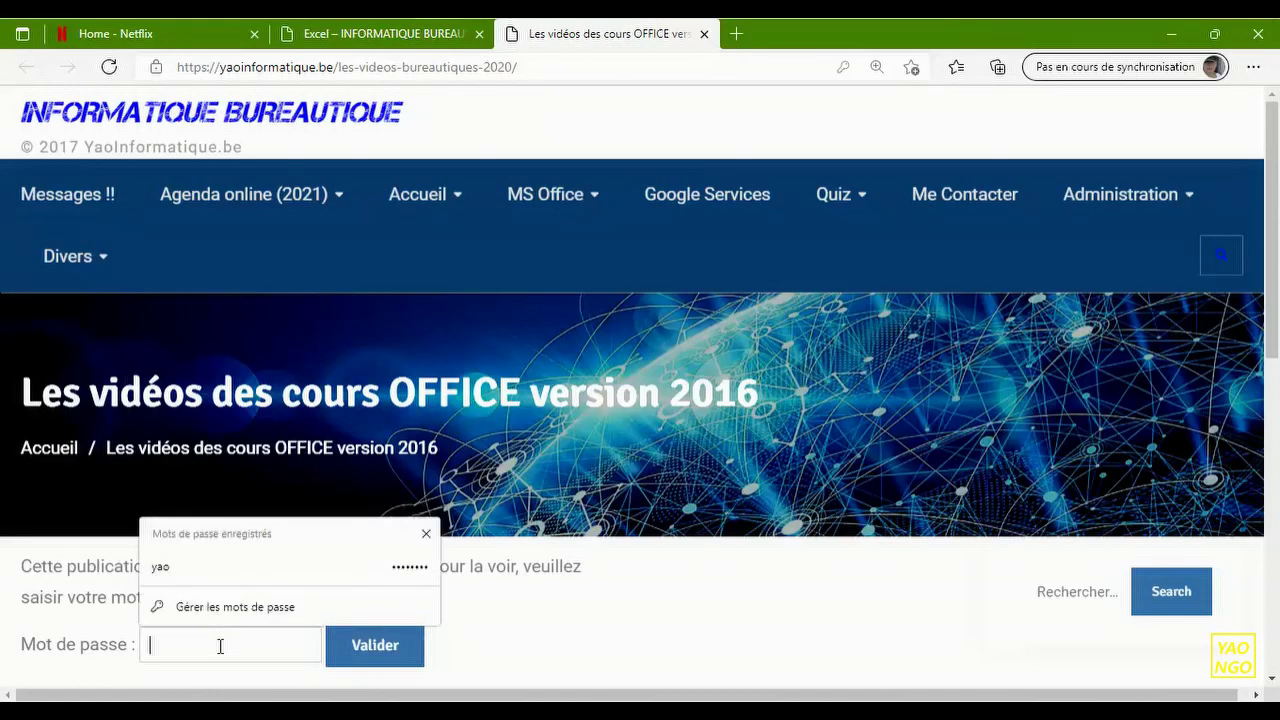
text(ao)
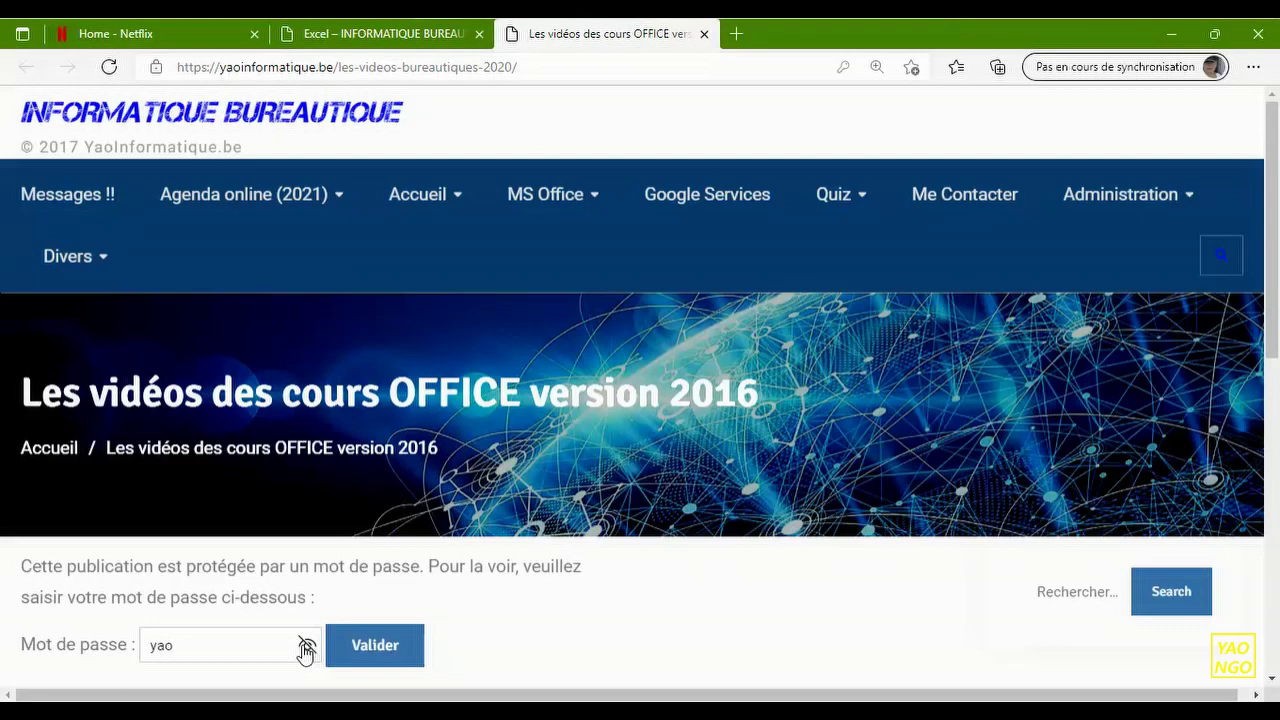
click(385, 655)
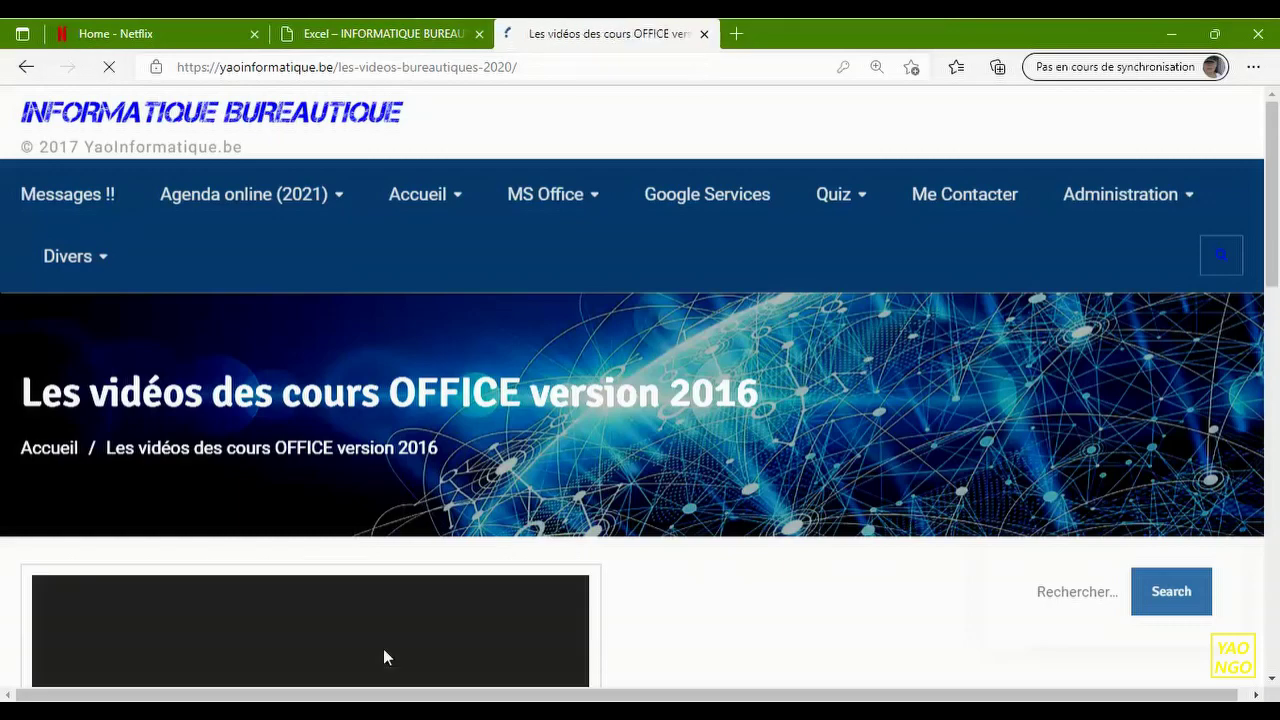
click(826, 257)
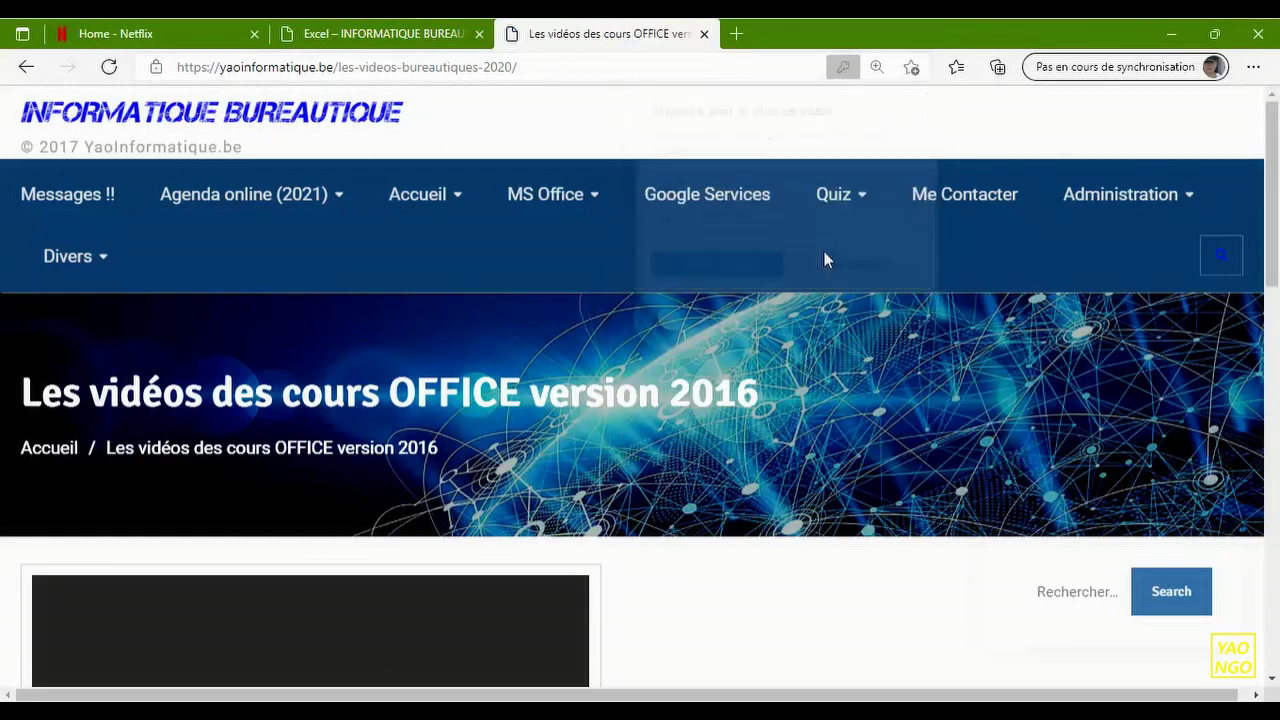
drag(1272, 207, 1272, 392)
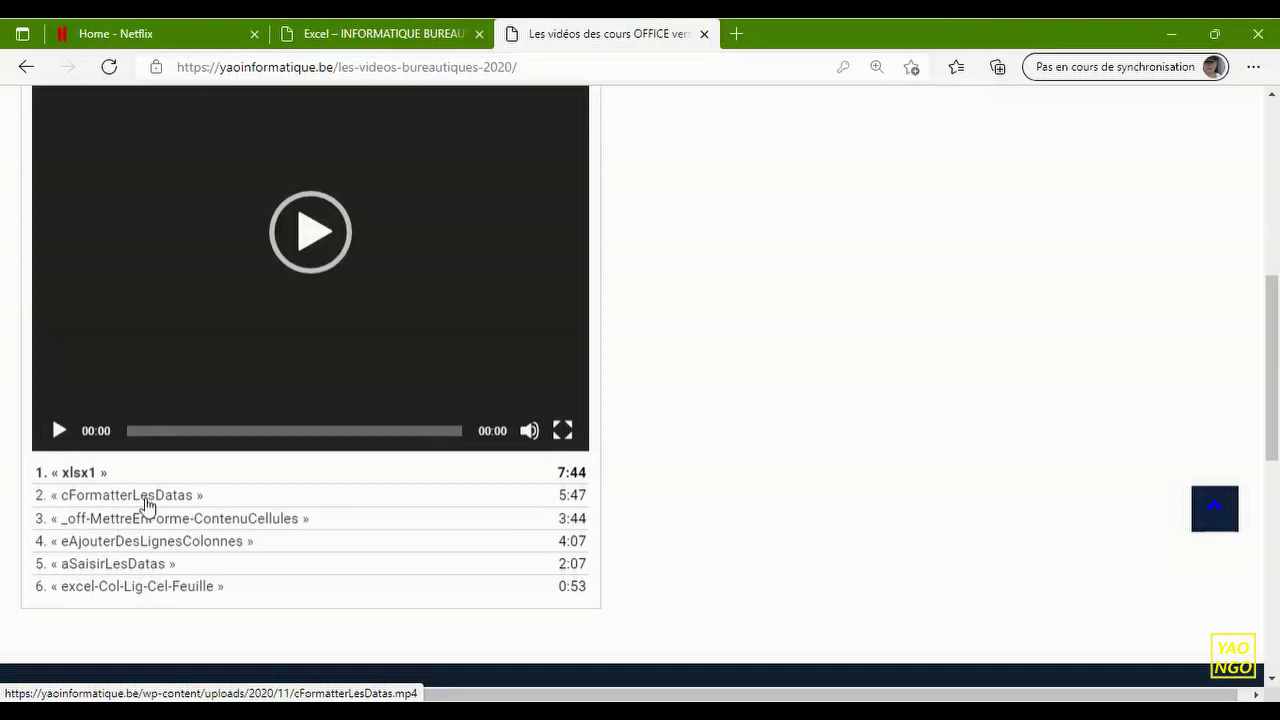
- Play the cFormatterLesDatas video, then switch to xlsx1 and pause it
click(146, 499)
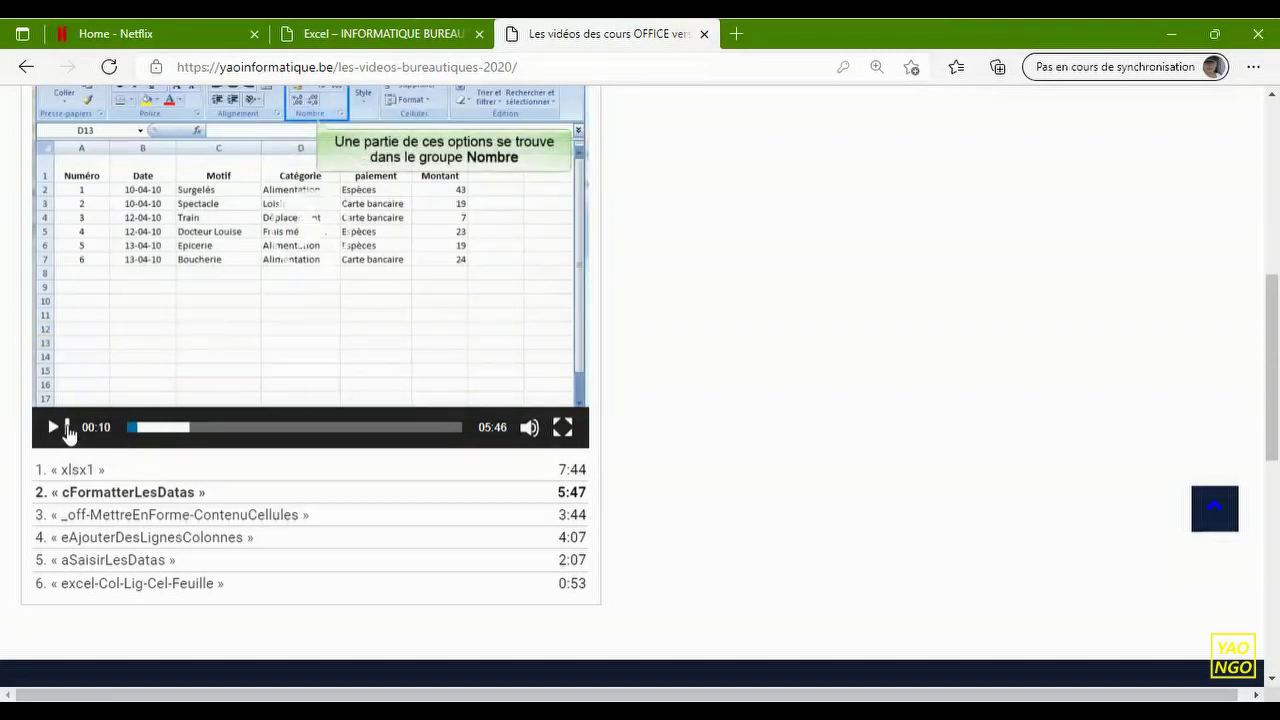
click(75, 472)
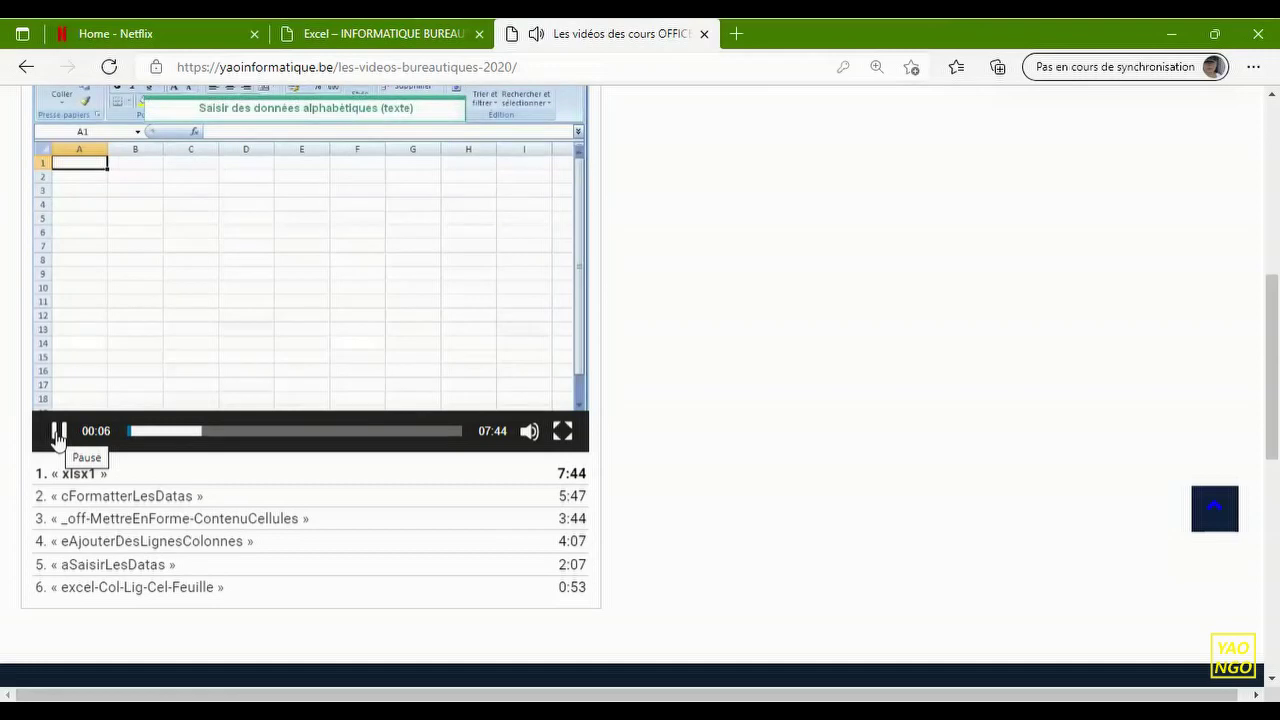
click(58, 432)
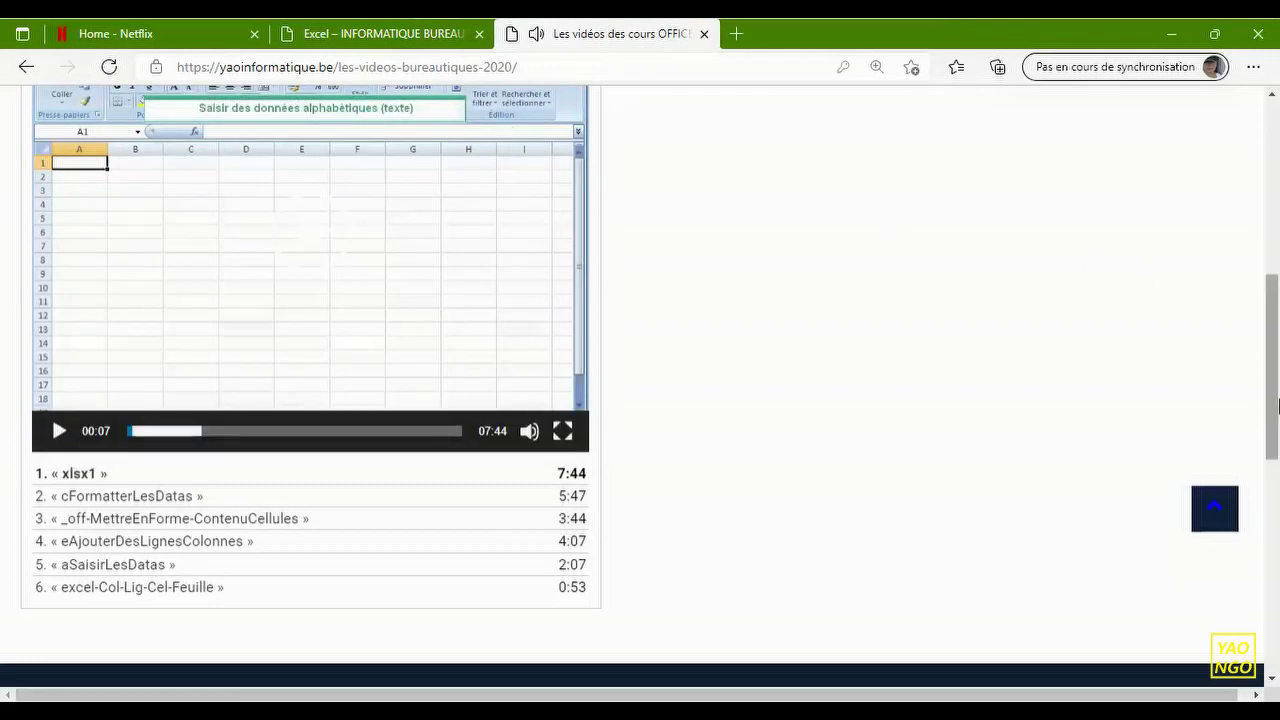
drag(1275, 401, 1273, 309)
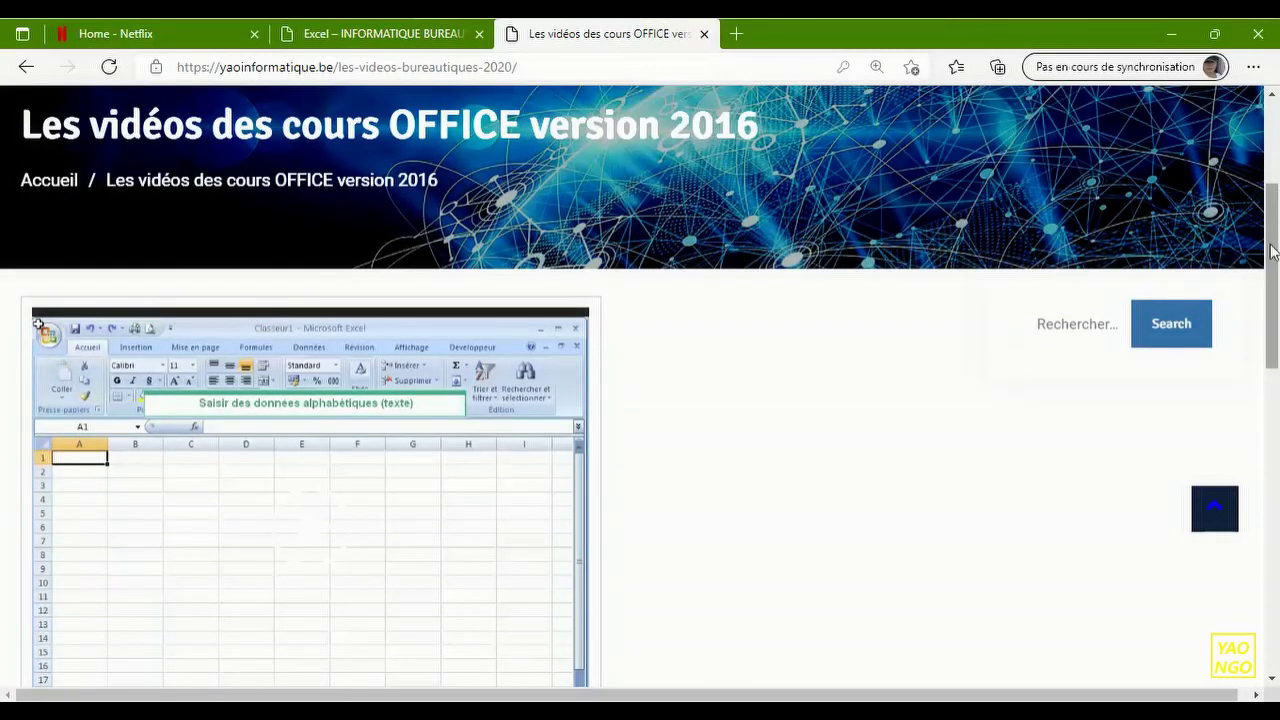
scroll(1273, 251, up, 2)
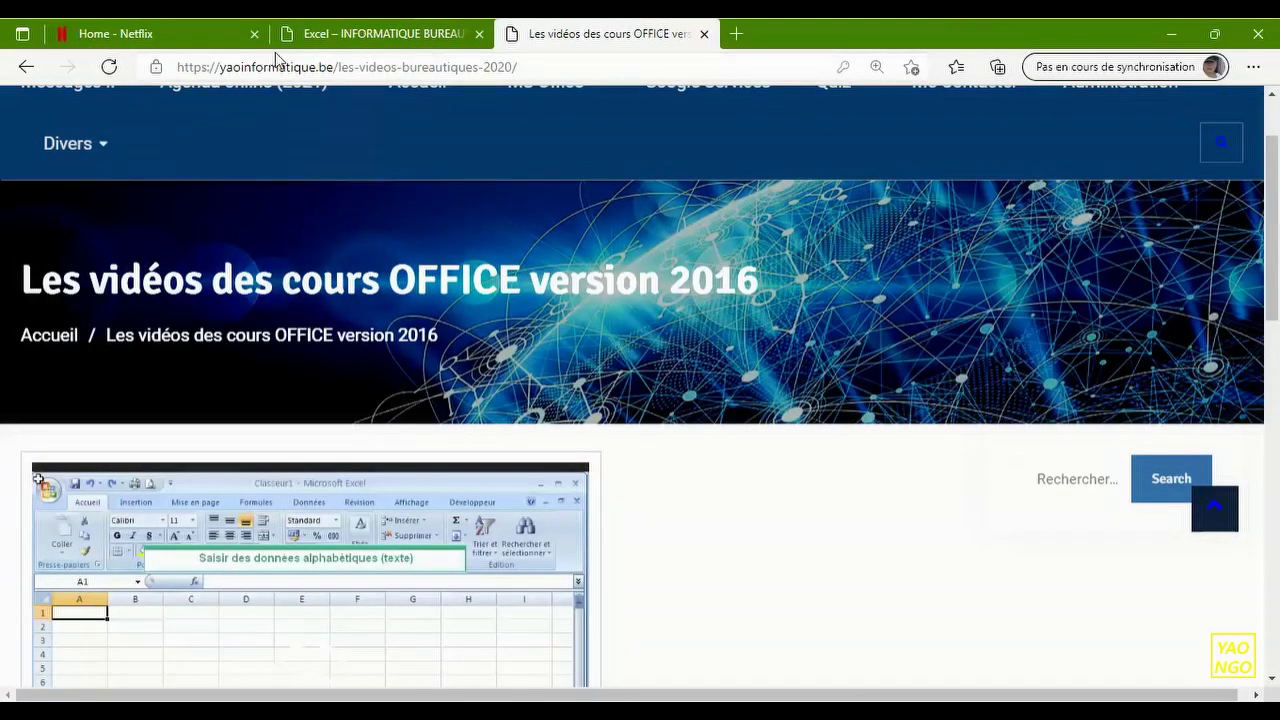
- Open the teacher's YouTube Excel playlist and pause video 2-Exercice Budget (fonction Somme/Moyenne)
click(358, 35)
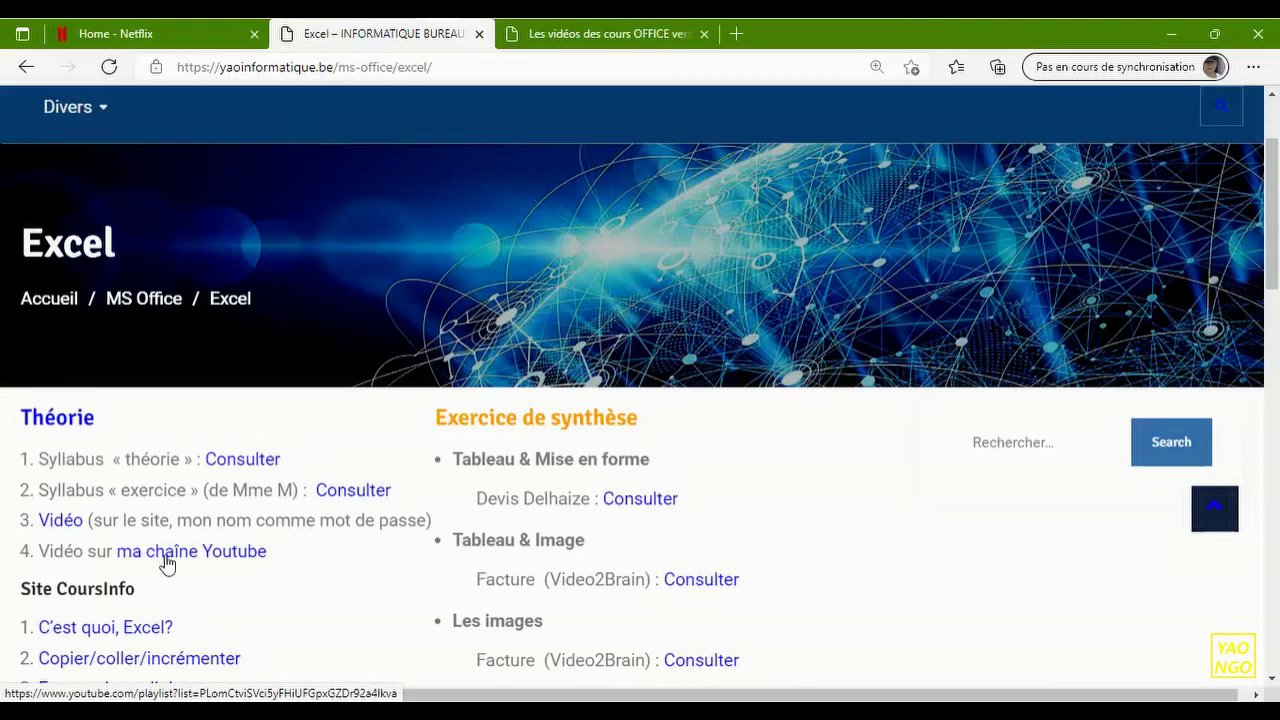
click(171, 558)
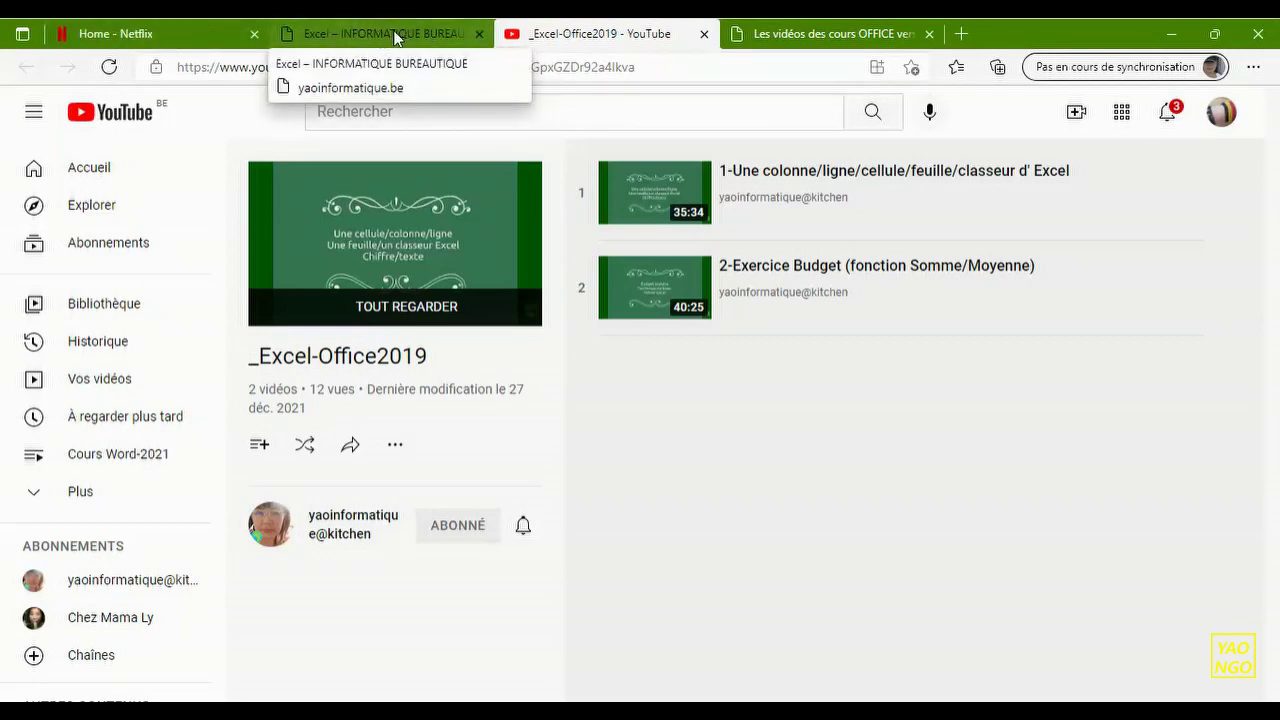
click(397, 37)
click(605, 38)
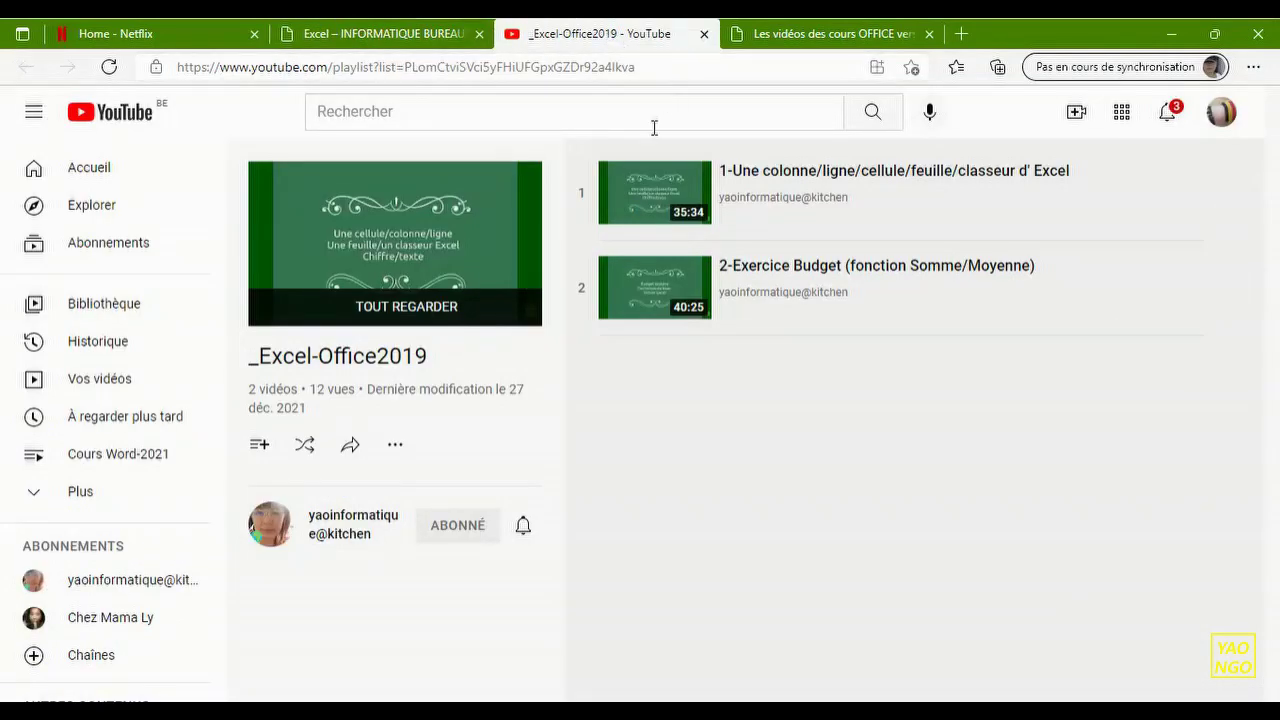
click(664, 288)
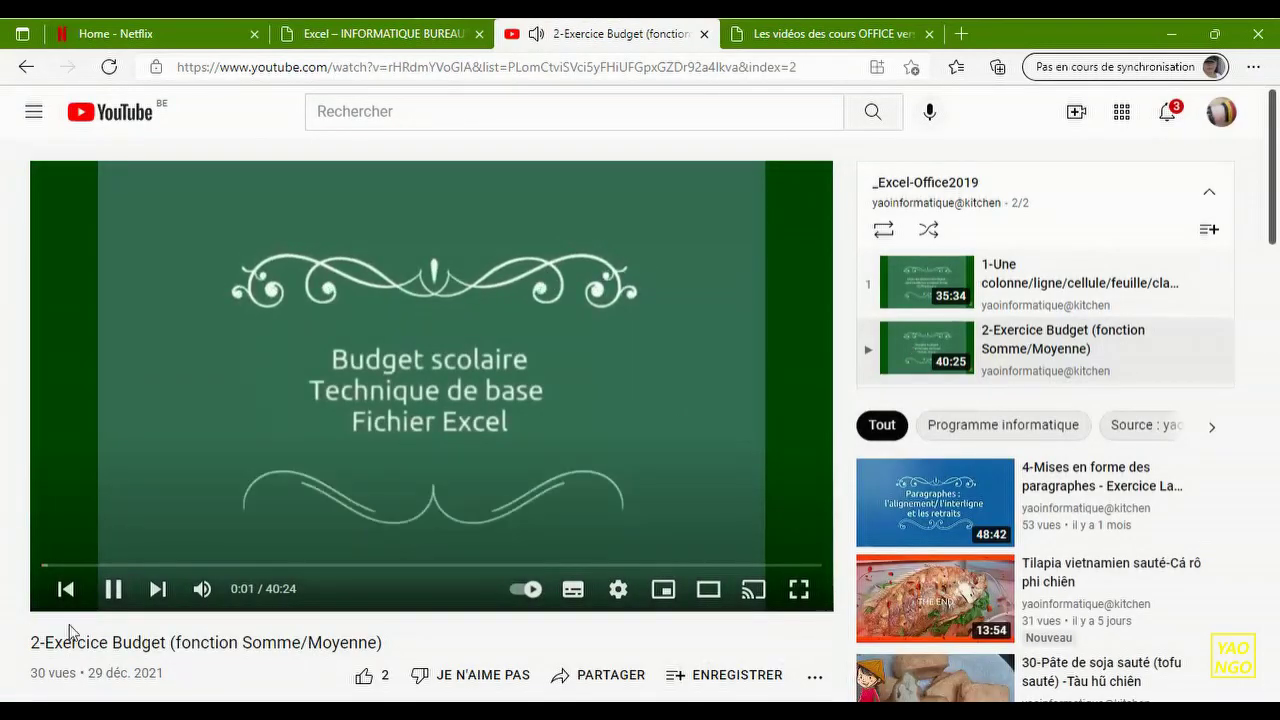
click(113, 589)
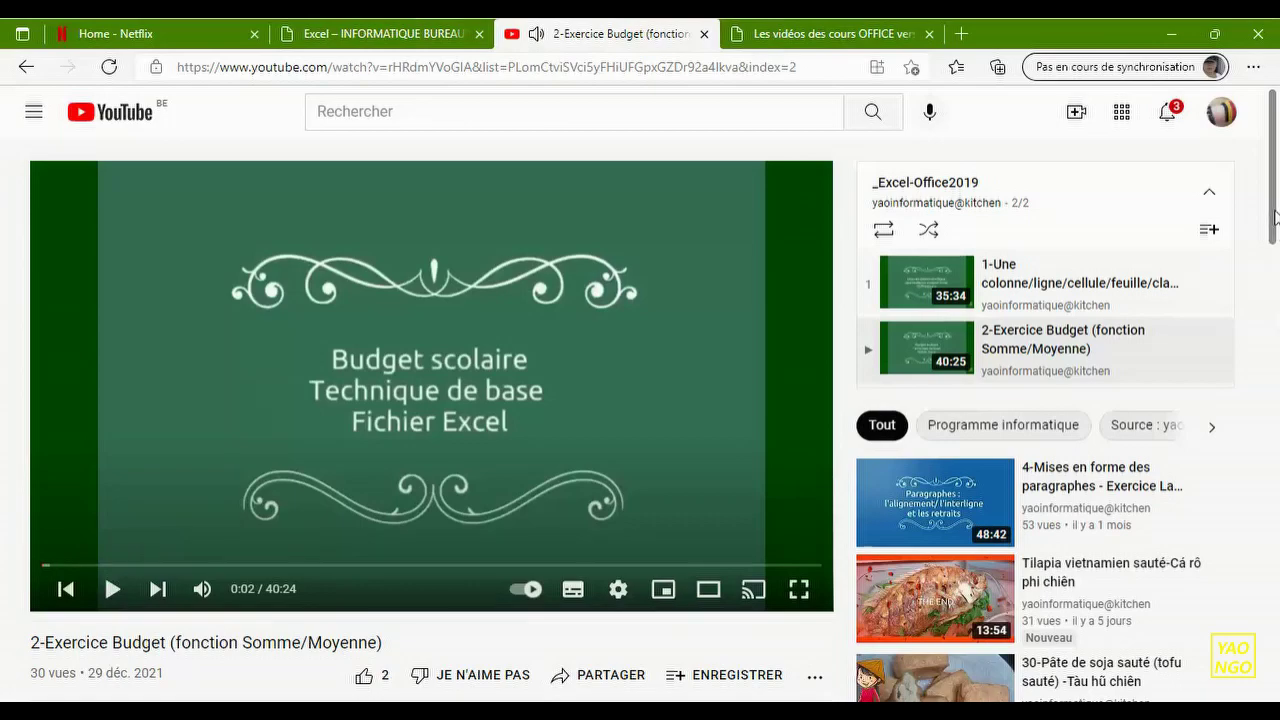
scroll(1276, 240, down, 3)
scroll(1276, 247, down, 2)
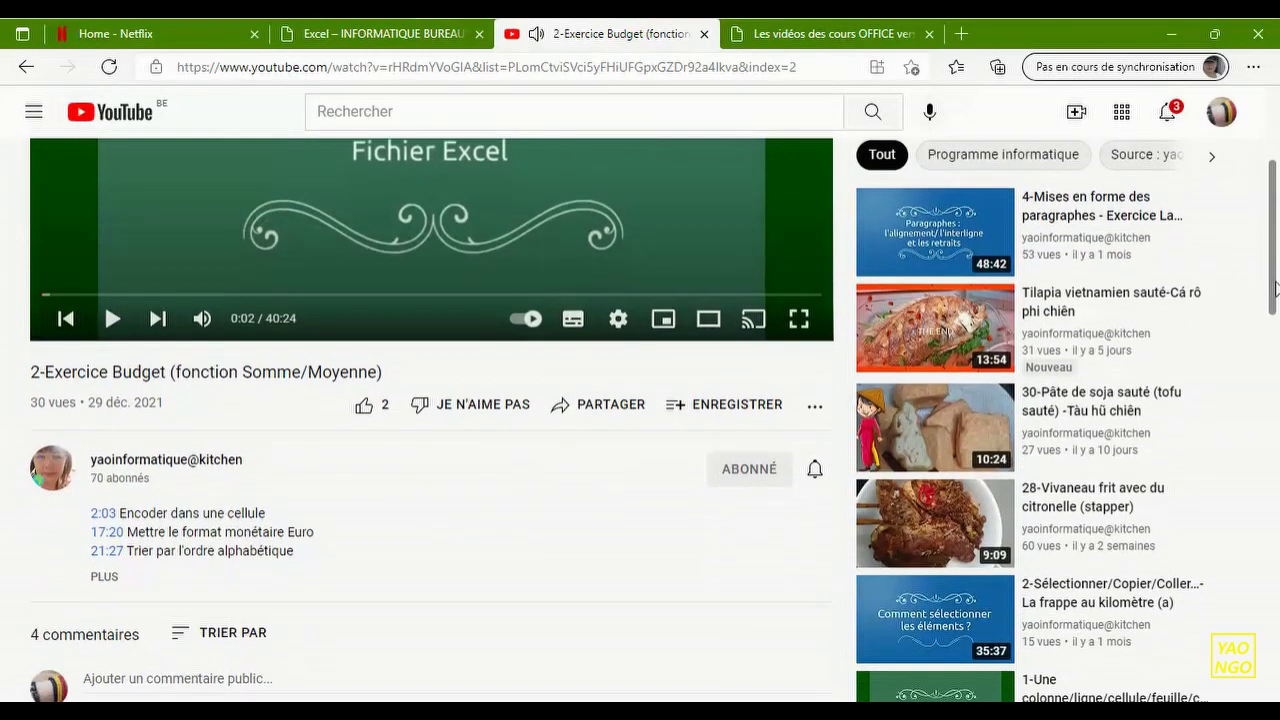
scroll(1276, 245, up, 2)
- Expand the Budget video's description to show all chapters, then return to the Excel course page
drag(1276, 245, 1277, 315)
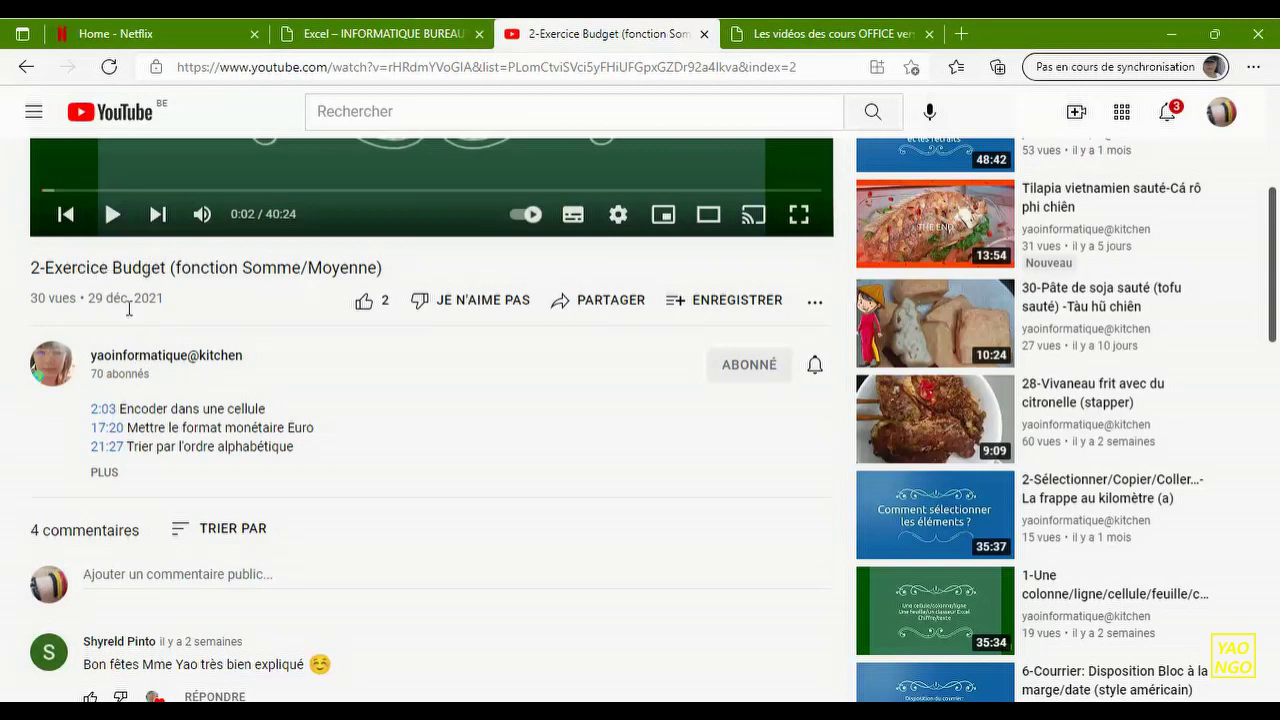
click(104, 471)
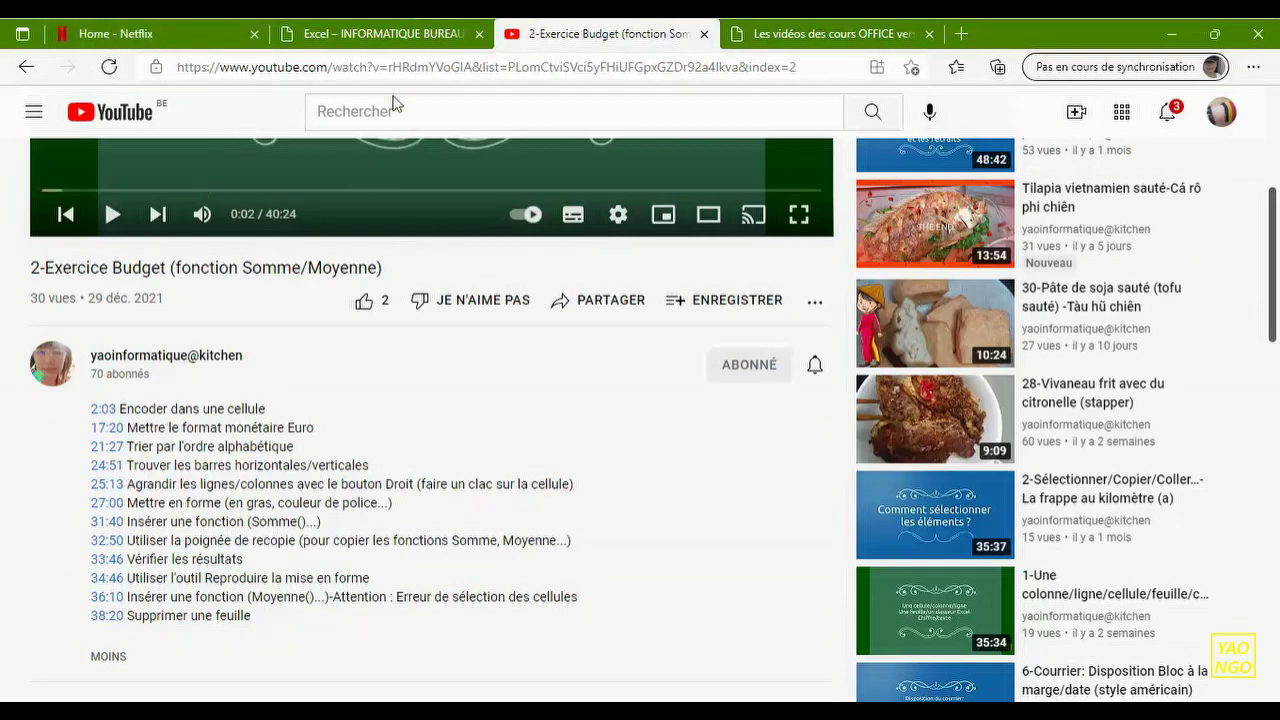
click(390, 38)
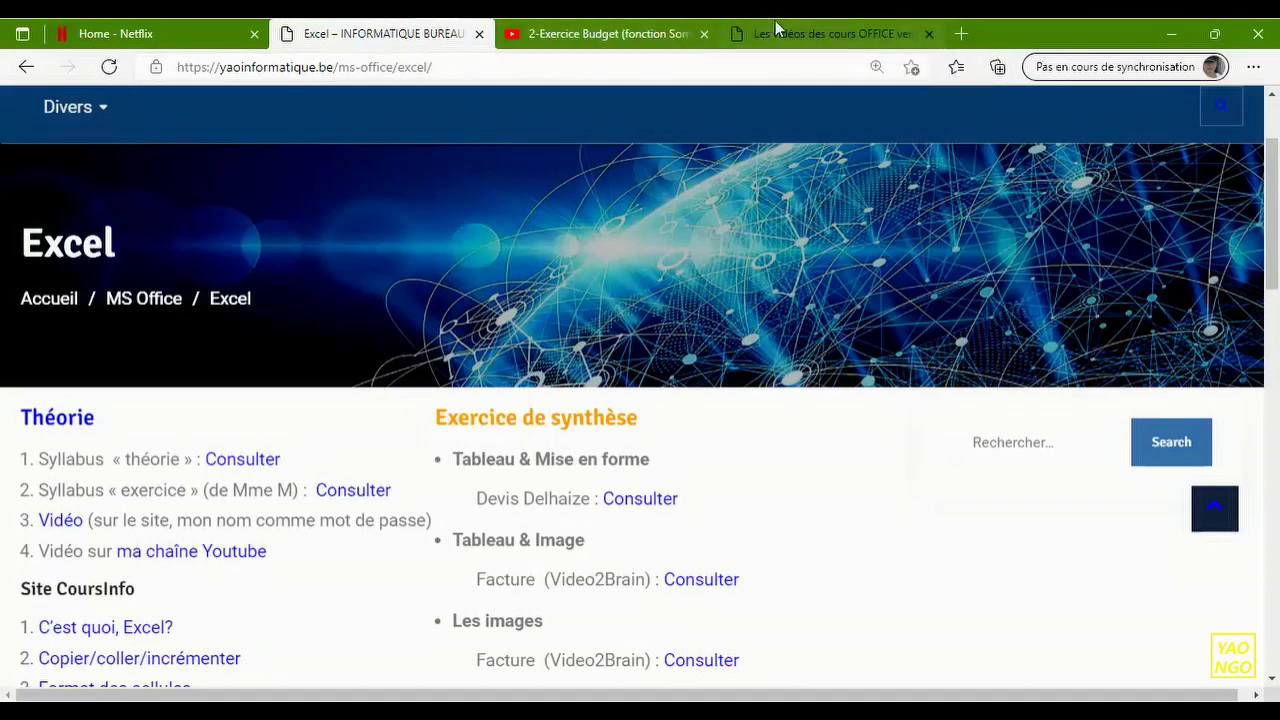
- Drag the Office course videos tab ahead of the YouTube tab and open a new tab
click(815, 38)
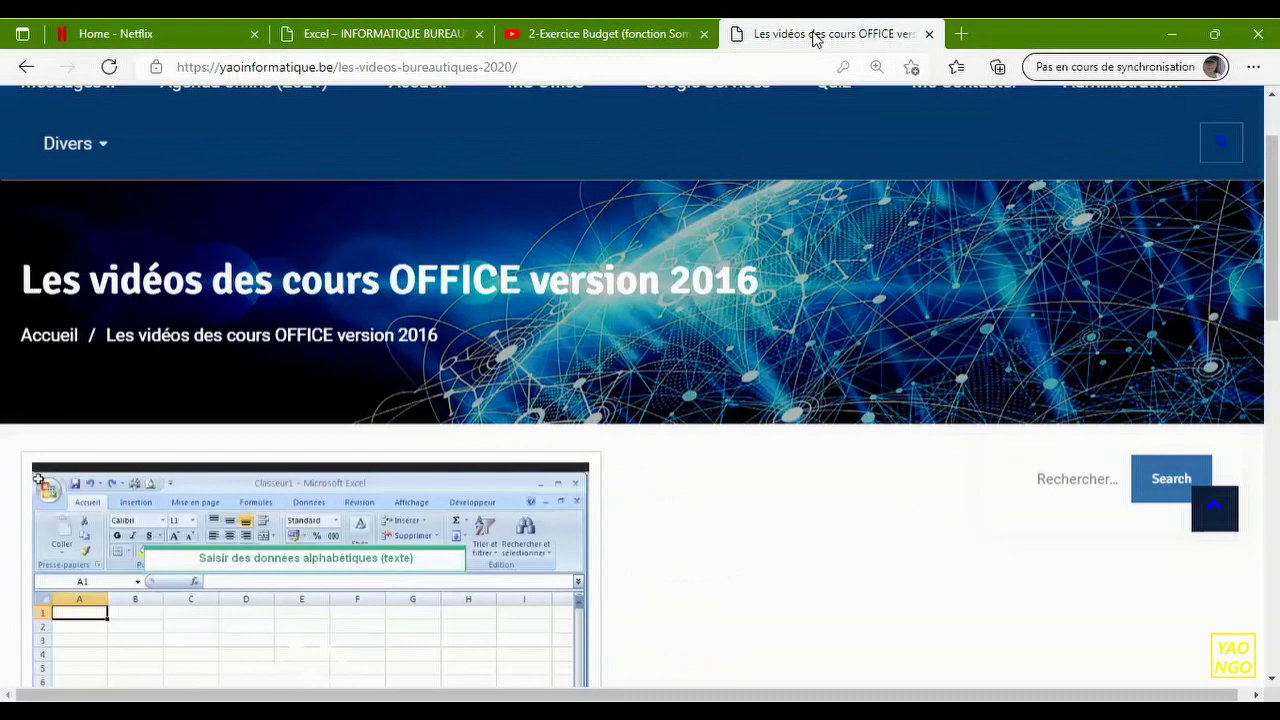
drag(815, 38, 611, 40)
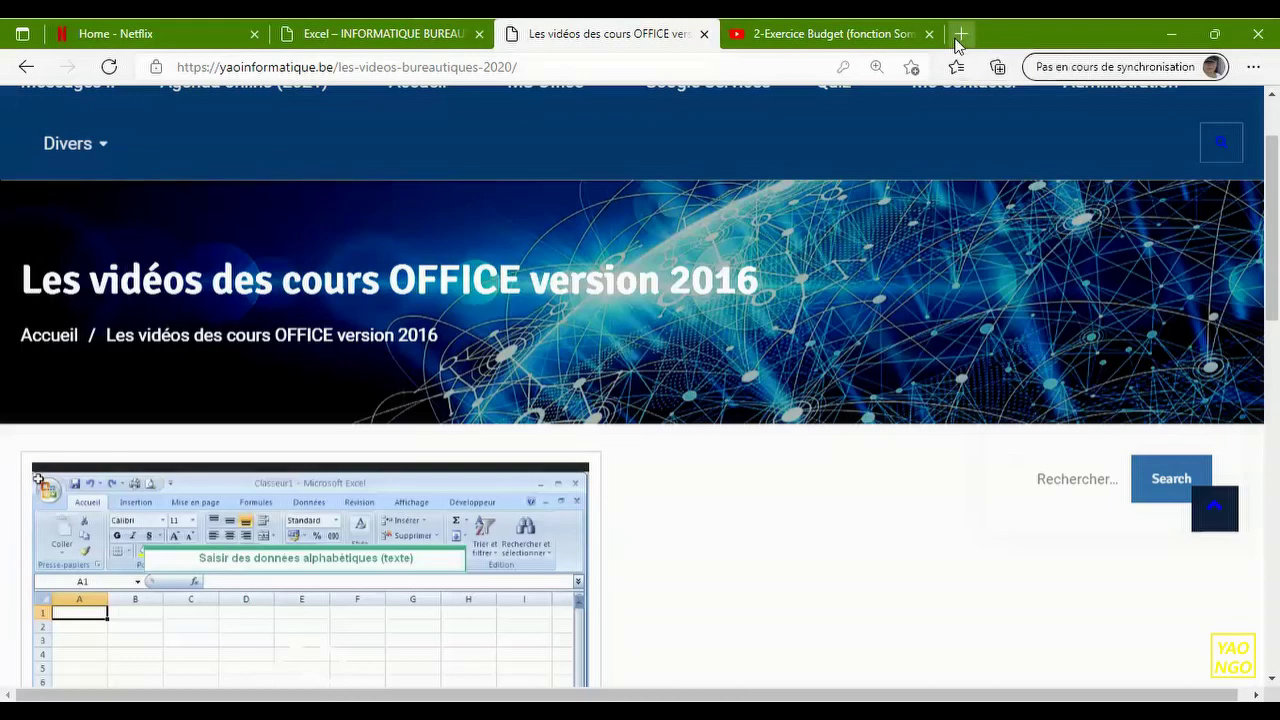
click(958, 38)
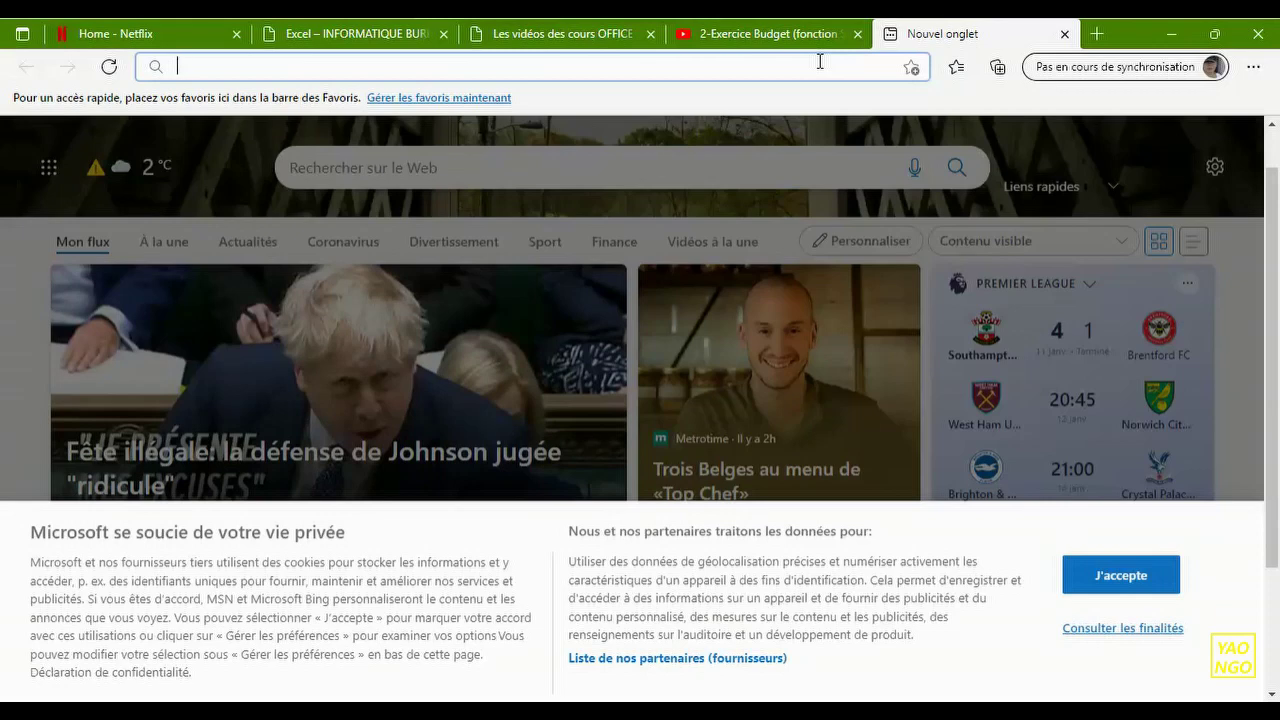
- Search for gmail and close the two duplicate Gmail inbox tabs
text(g)
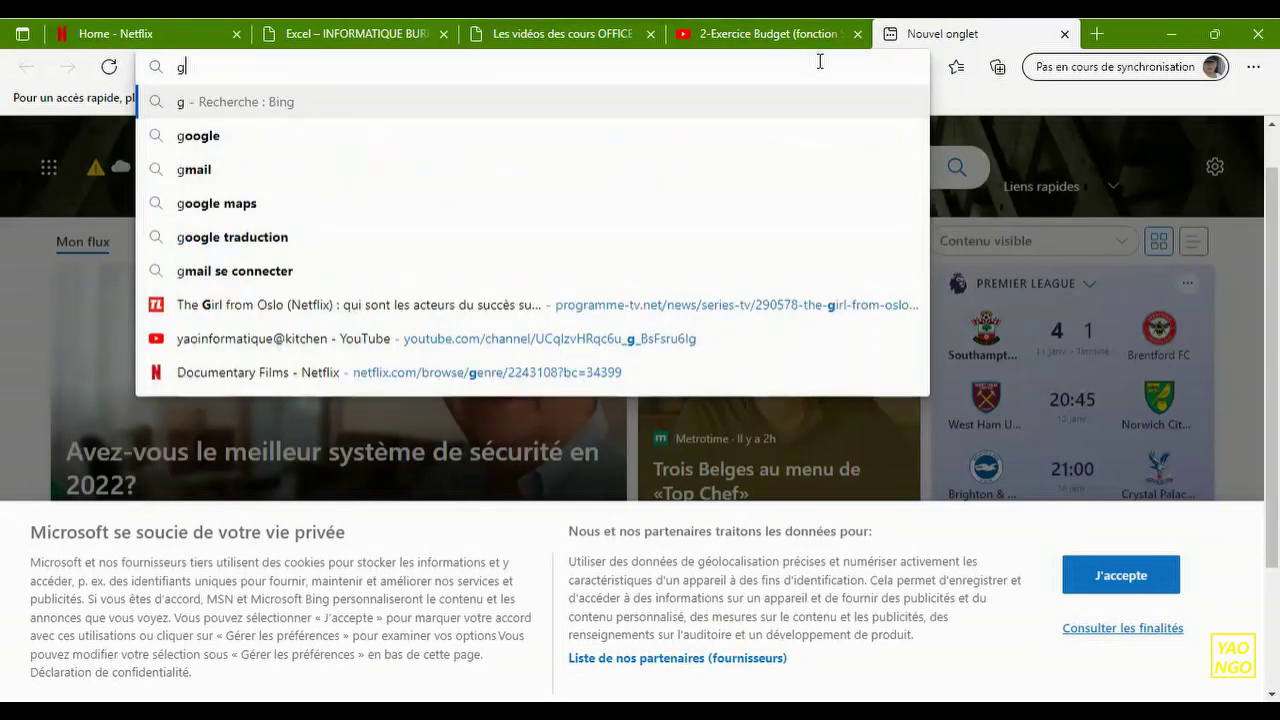
text(mail)
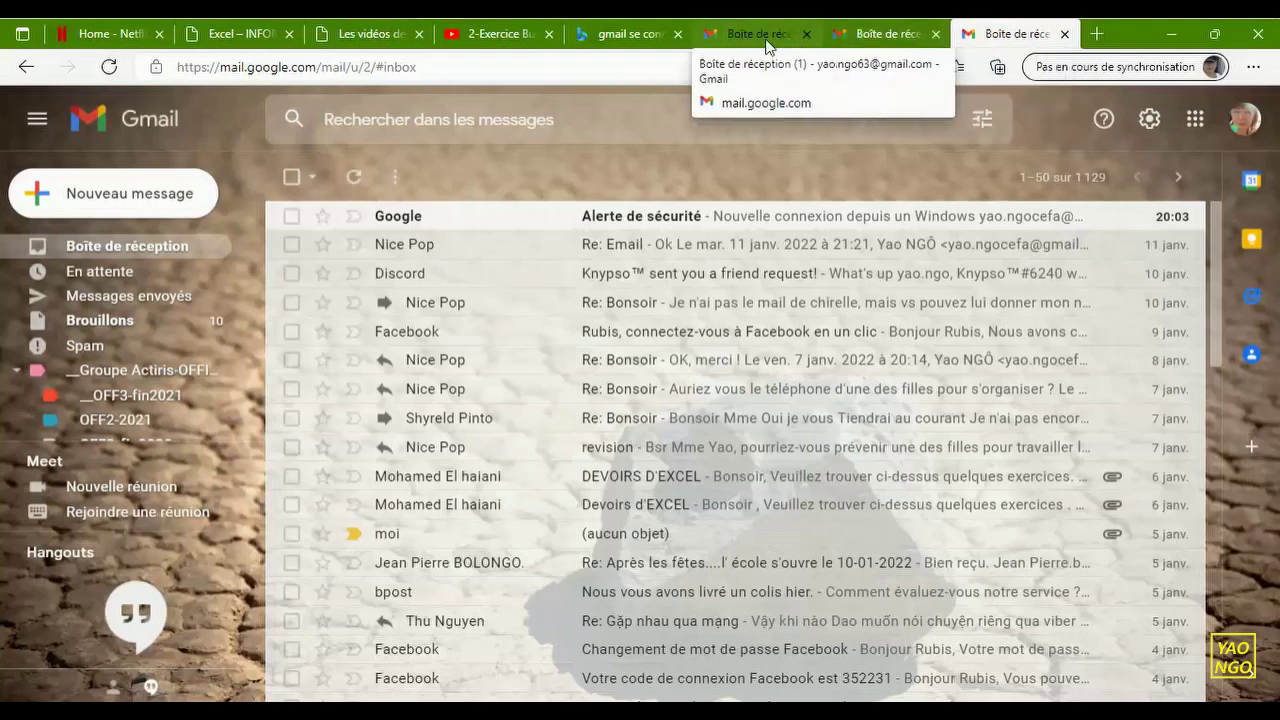
click(889, 42)
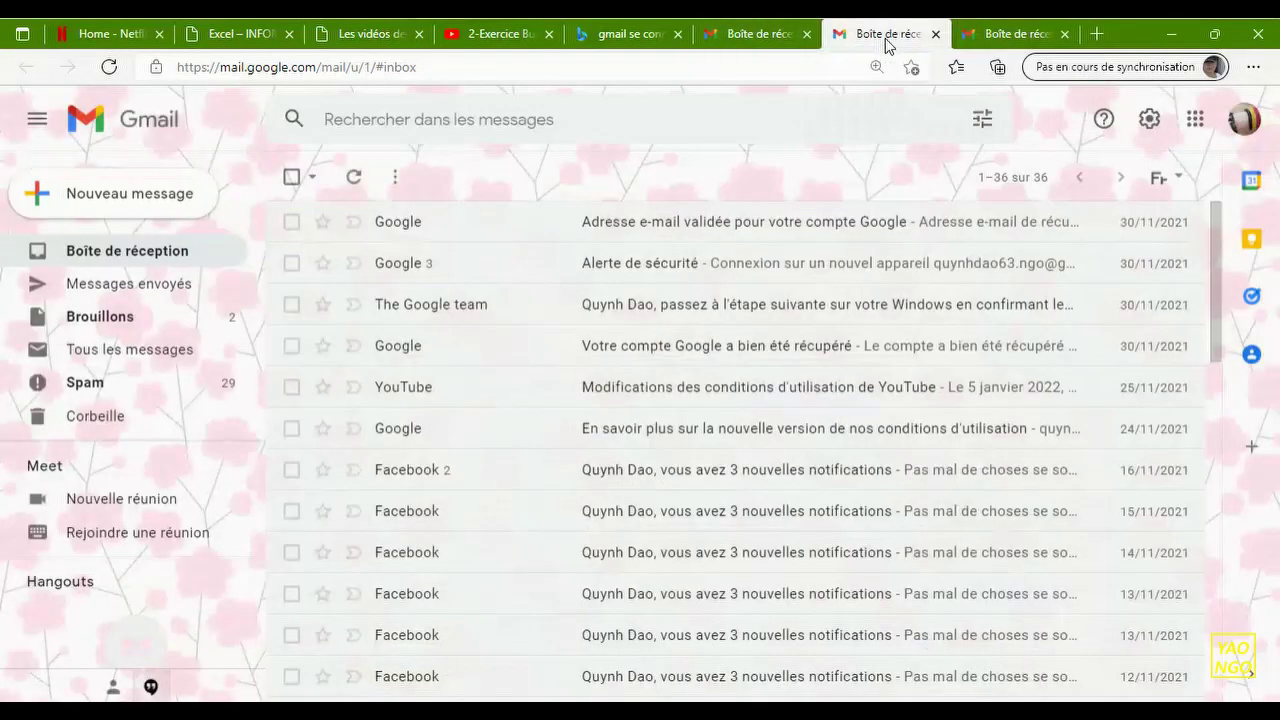
click(935, 35)
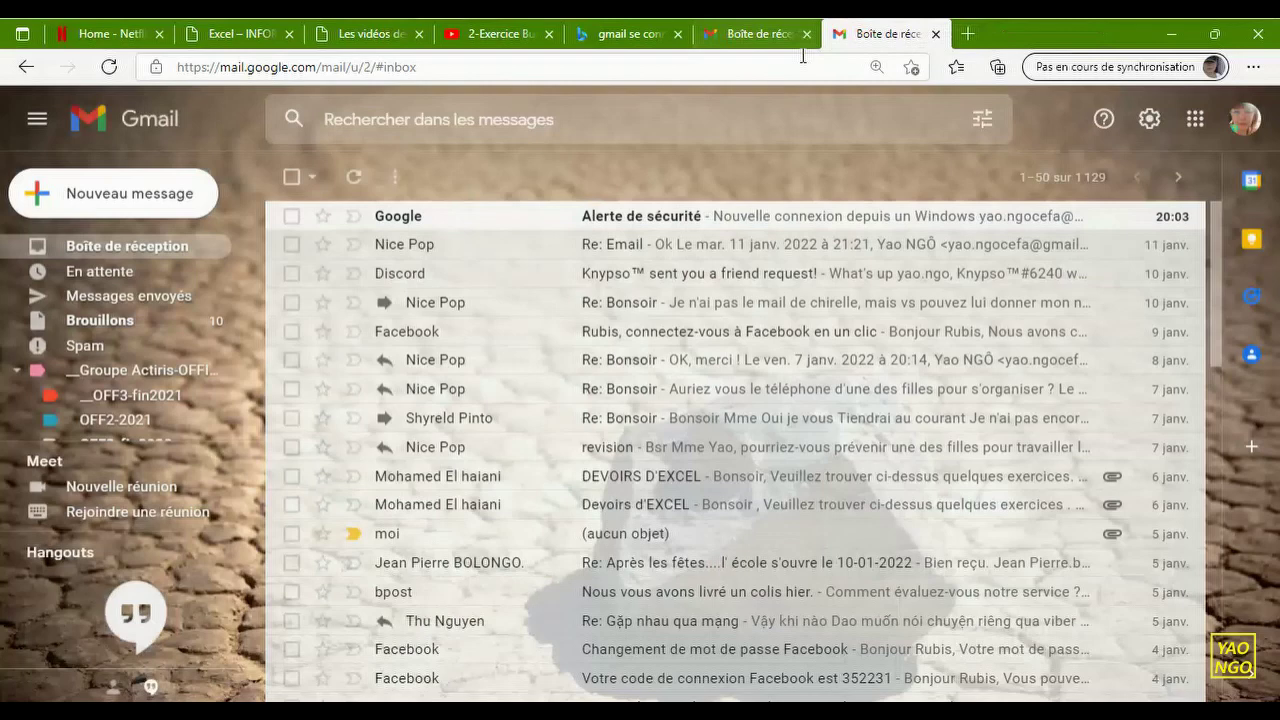
click(767, 43)
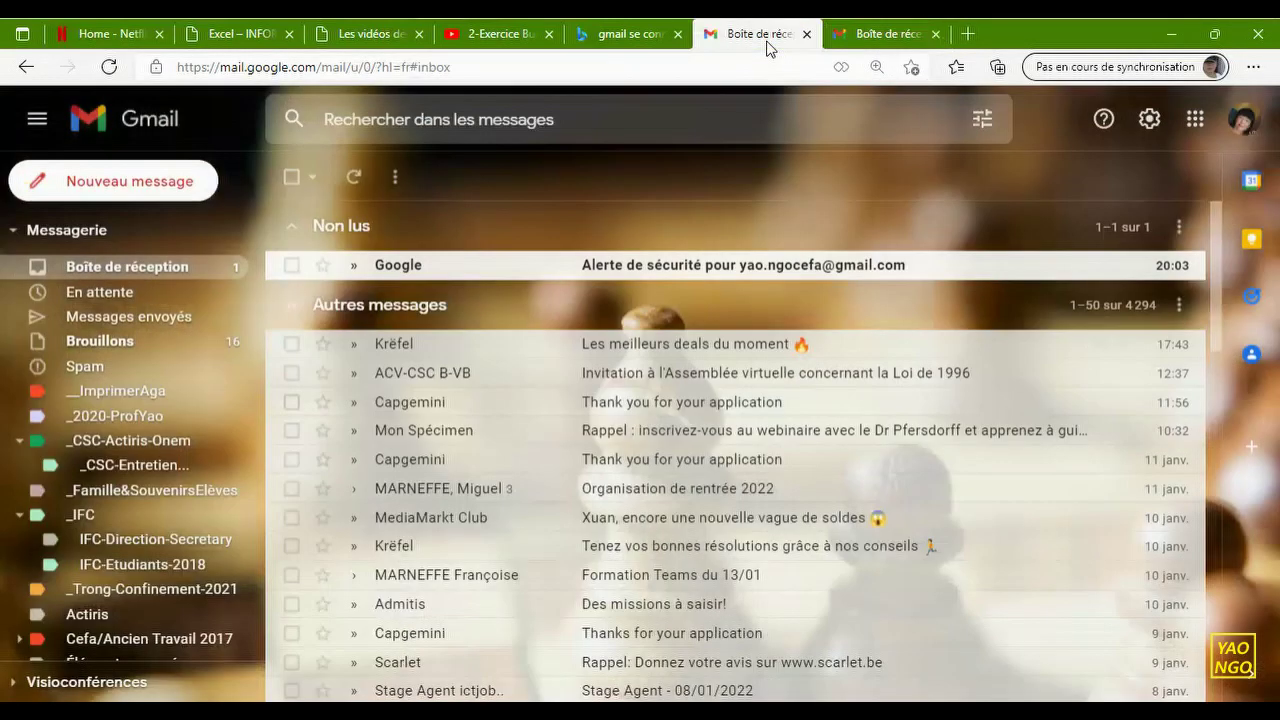
click(808, 38)
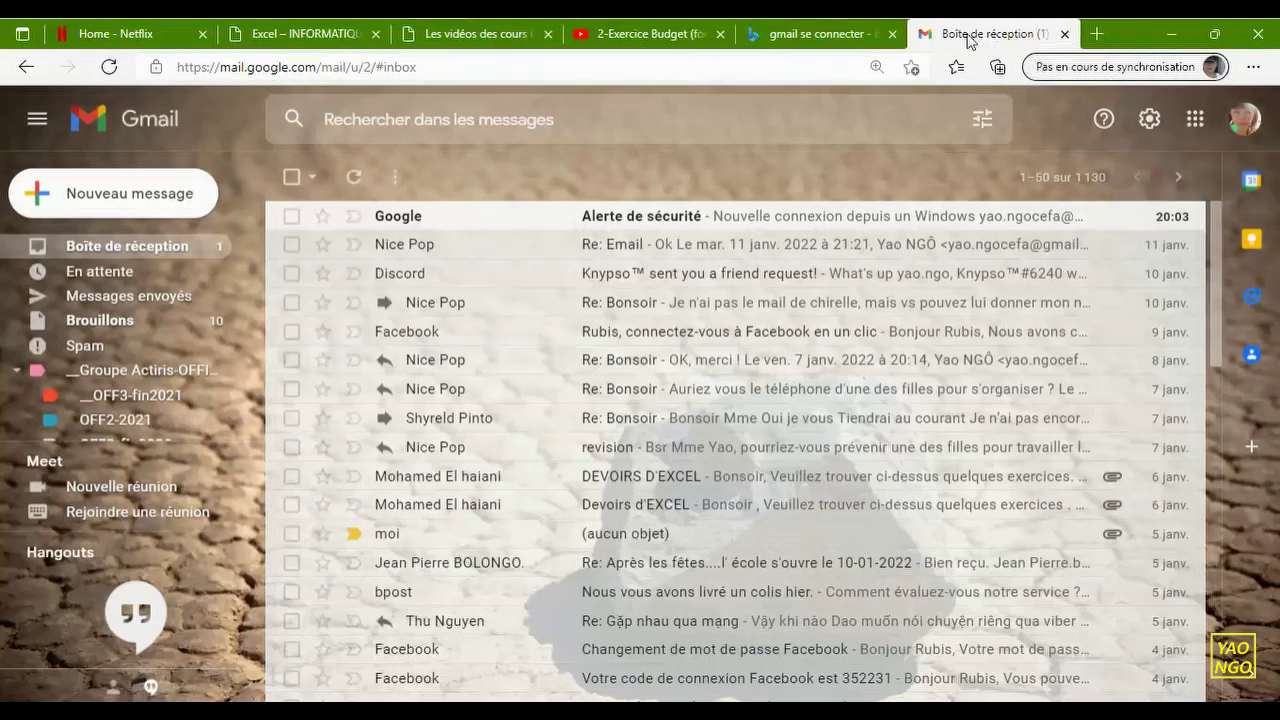
- Move the Gmail tab beside Netflix and close the Bing 'gmail se connecter' tab
drag(968, 40, 300, 45)
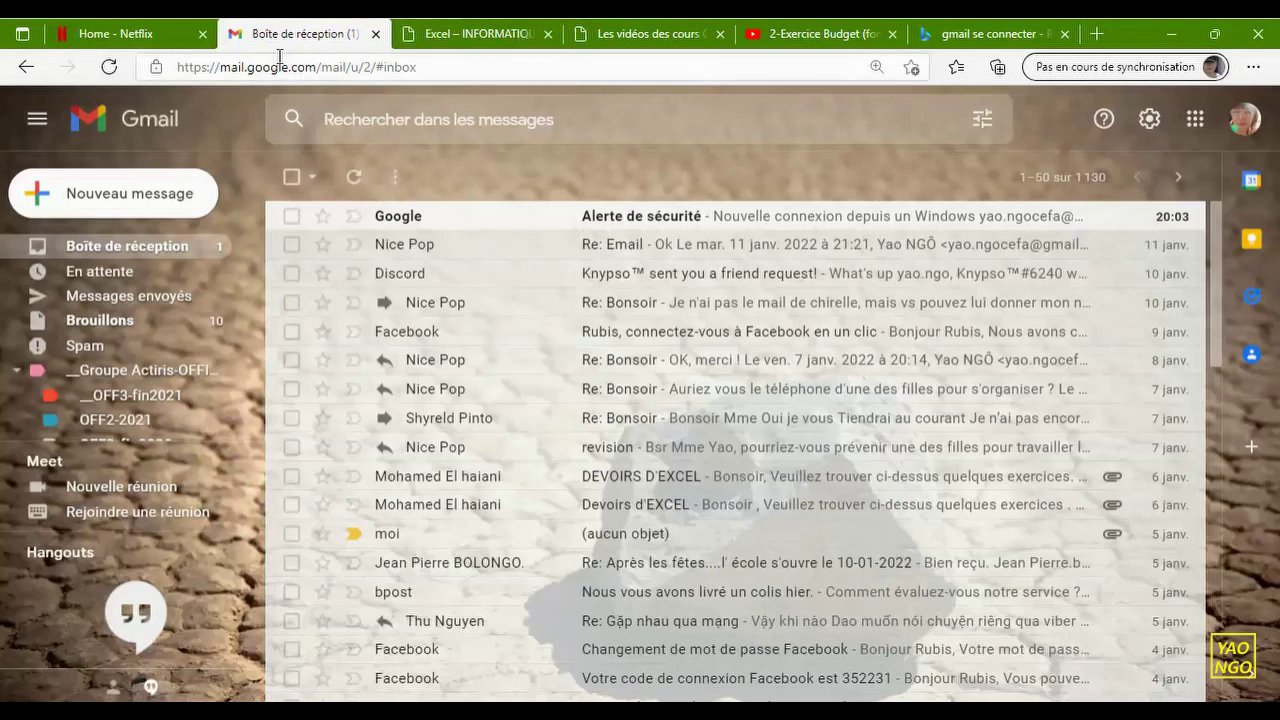
click(468, 36)
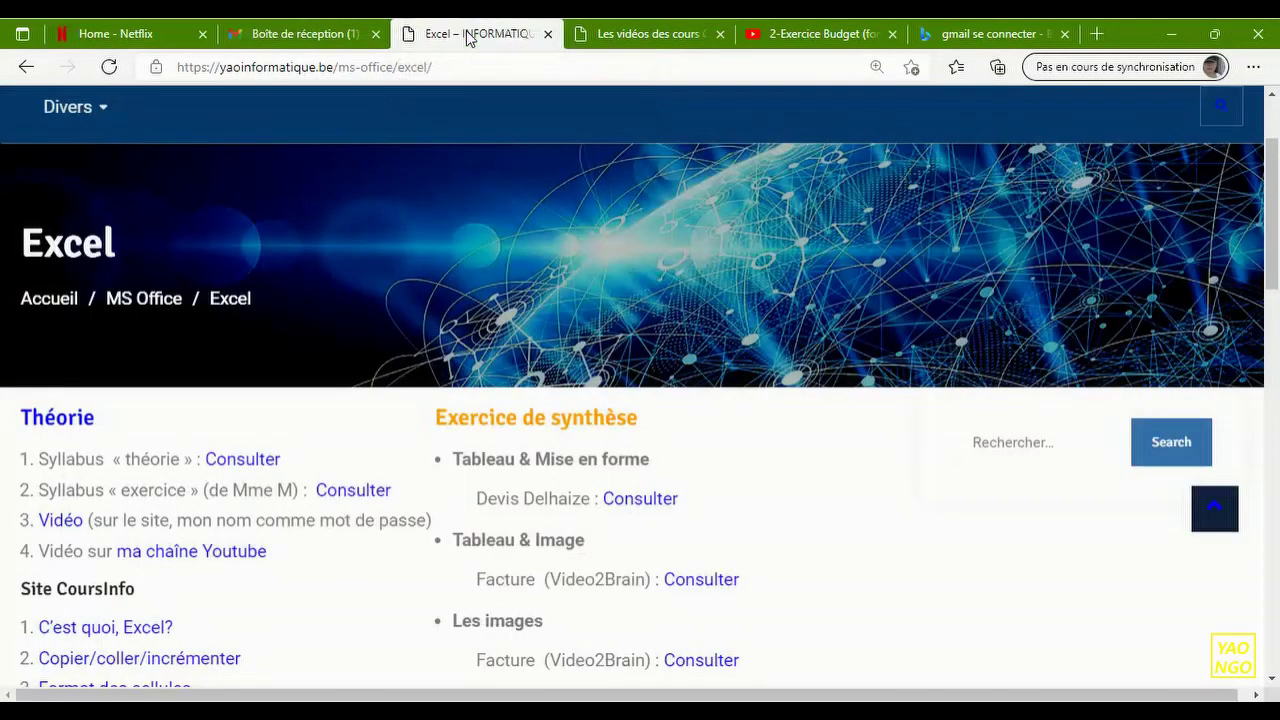
click(640, 37)
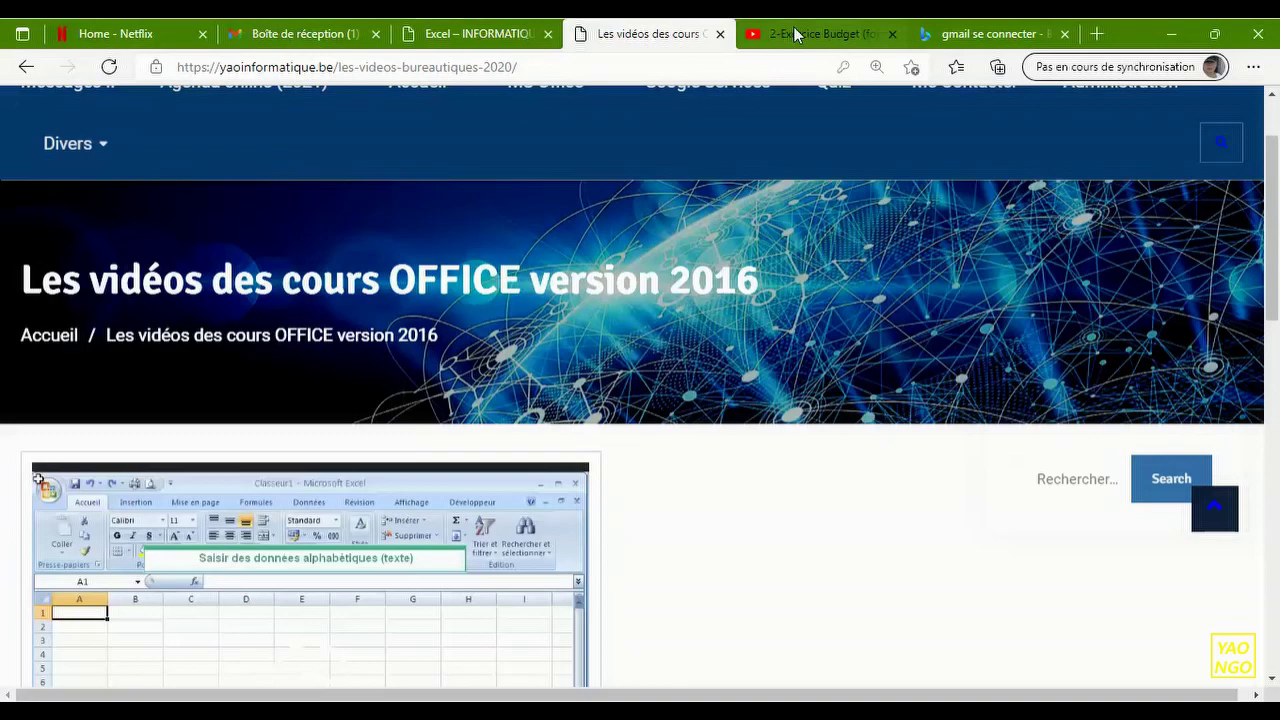
click(803, 37)
click(960, 35)
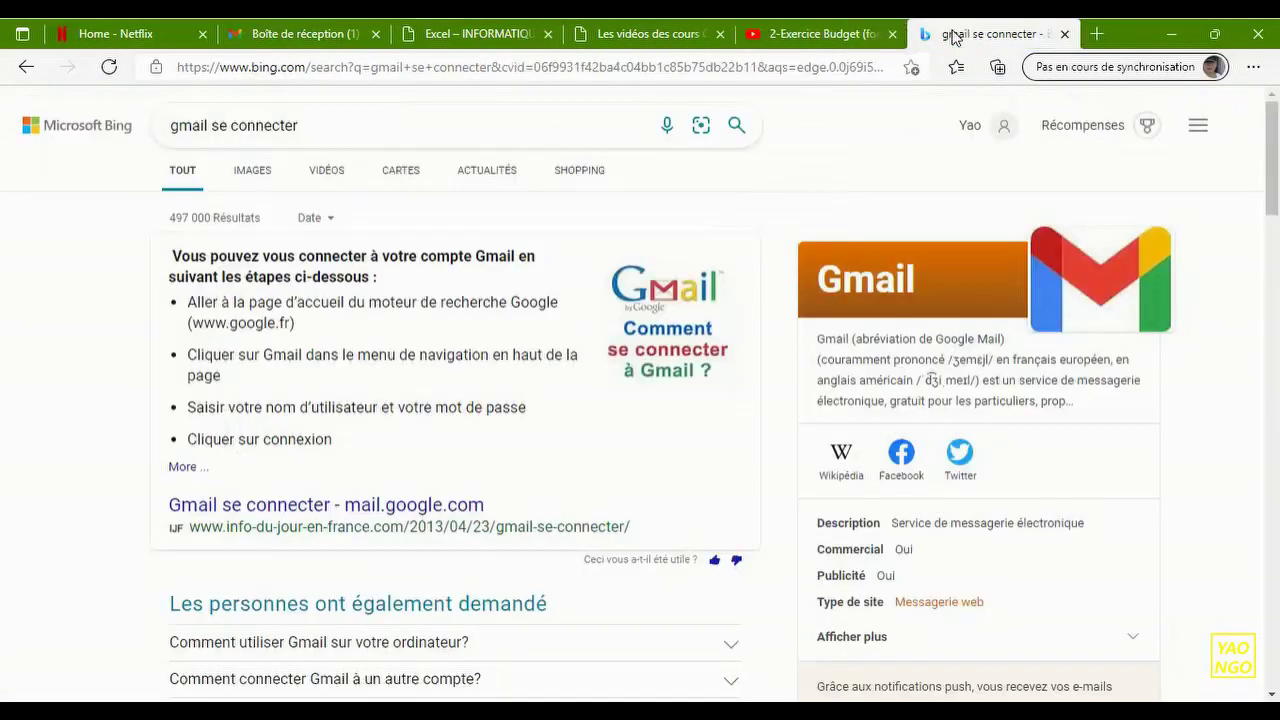
click(1065, 35)
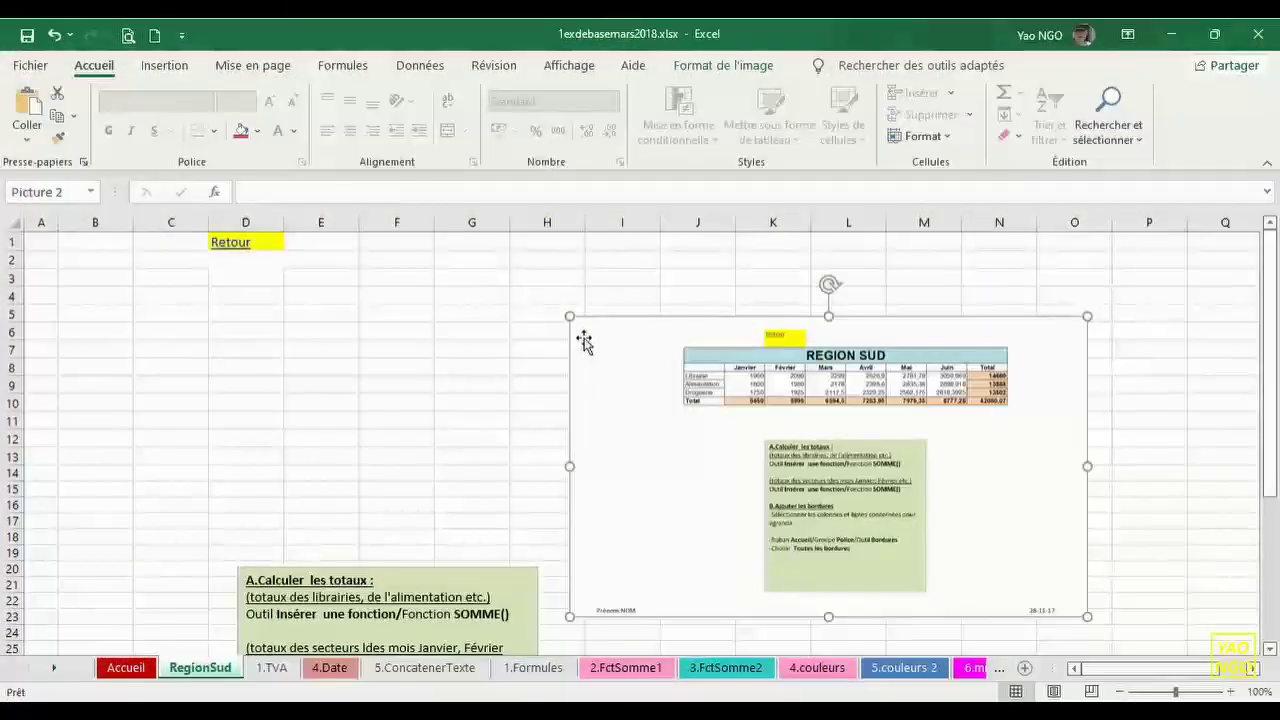
- Enlarge the exercise picture with its corner handles and nudge it into place
drag(566, 317, 360, 291)
drag(617, 327, 645, 376)
drag(1118, 282, 1227, 234)
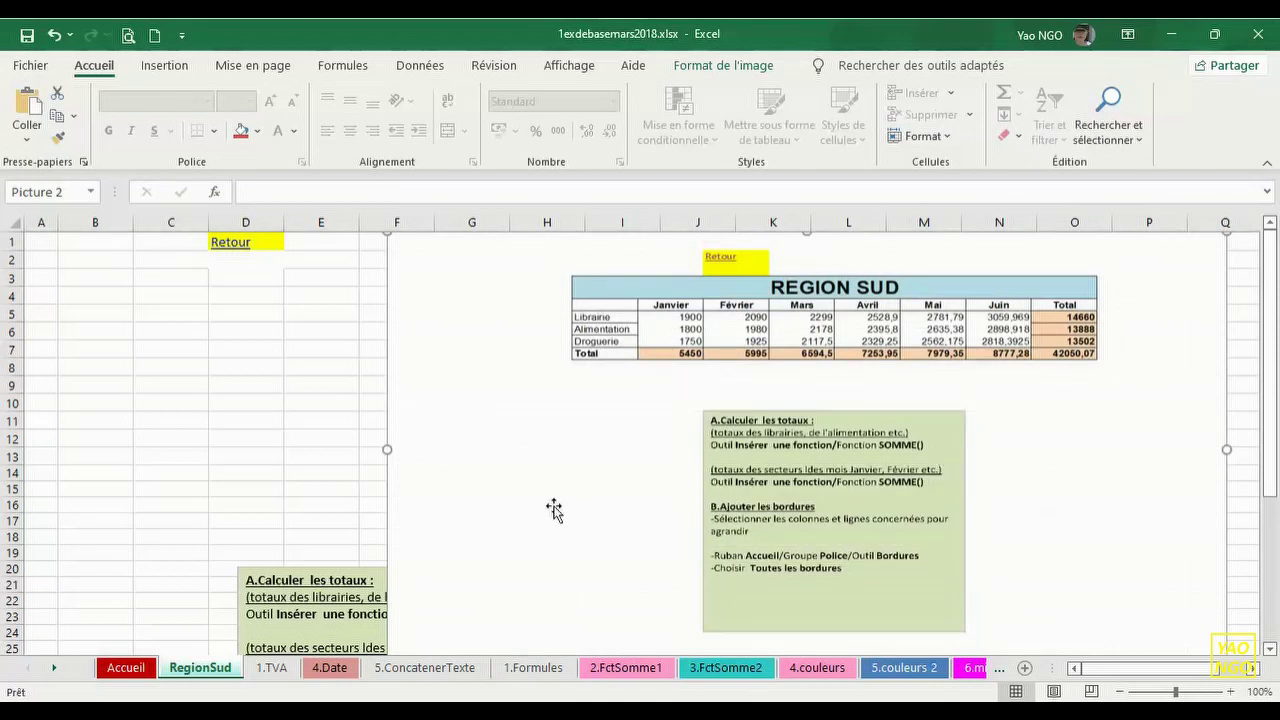
drag(649, 418, 648, 421)
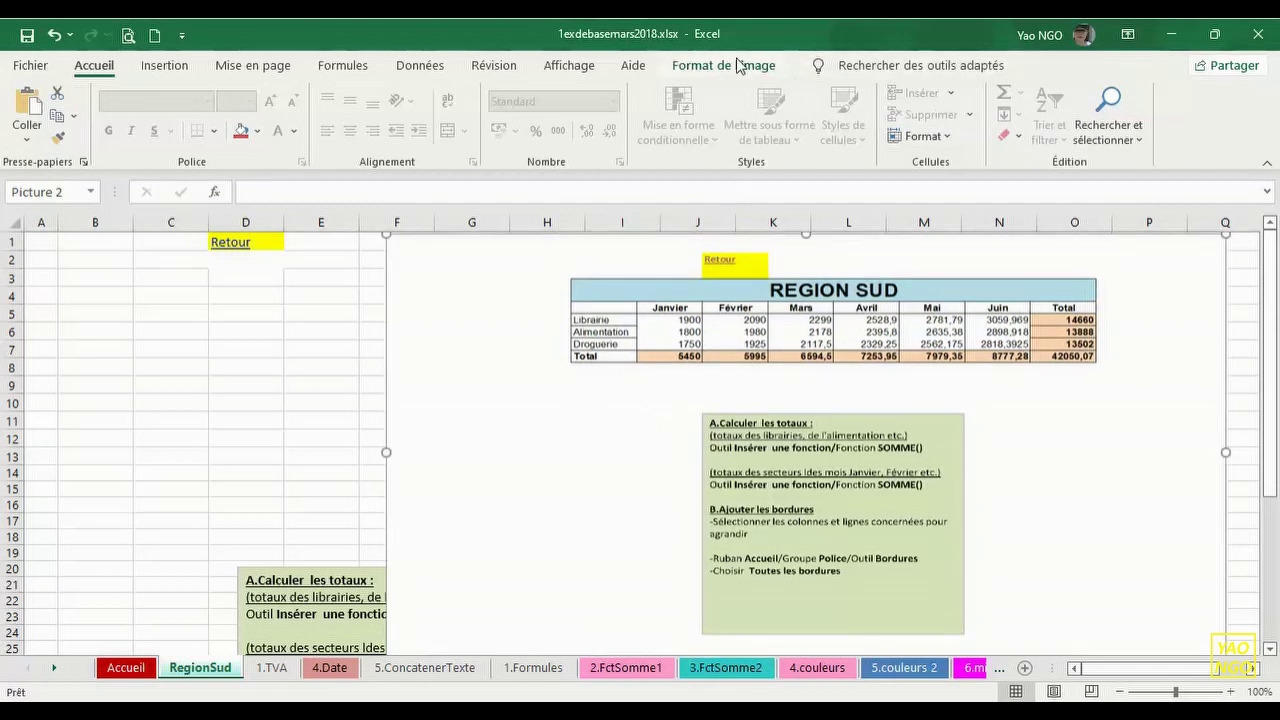
- Crop the picture on all sides down to just the REGION SUD table
click(726, 68)
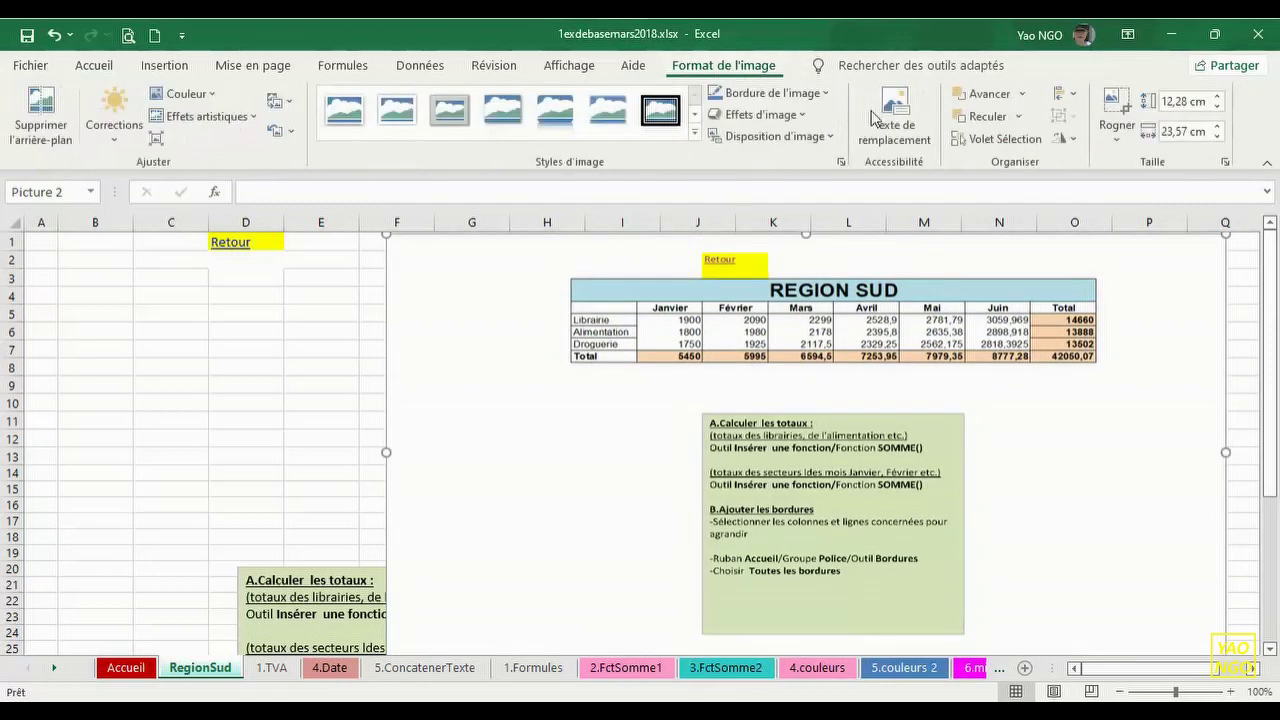
click(1116, 133)
click(1110, 165)
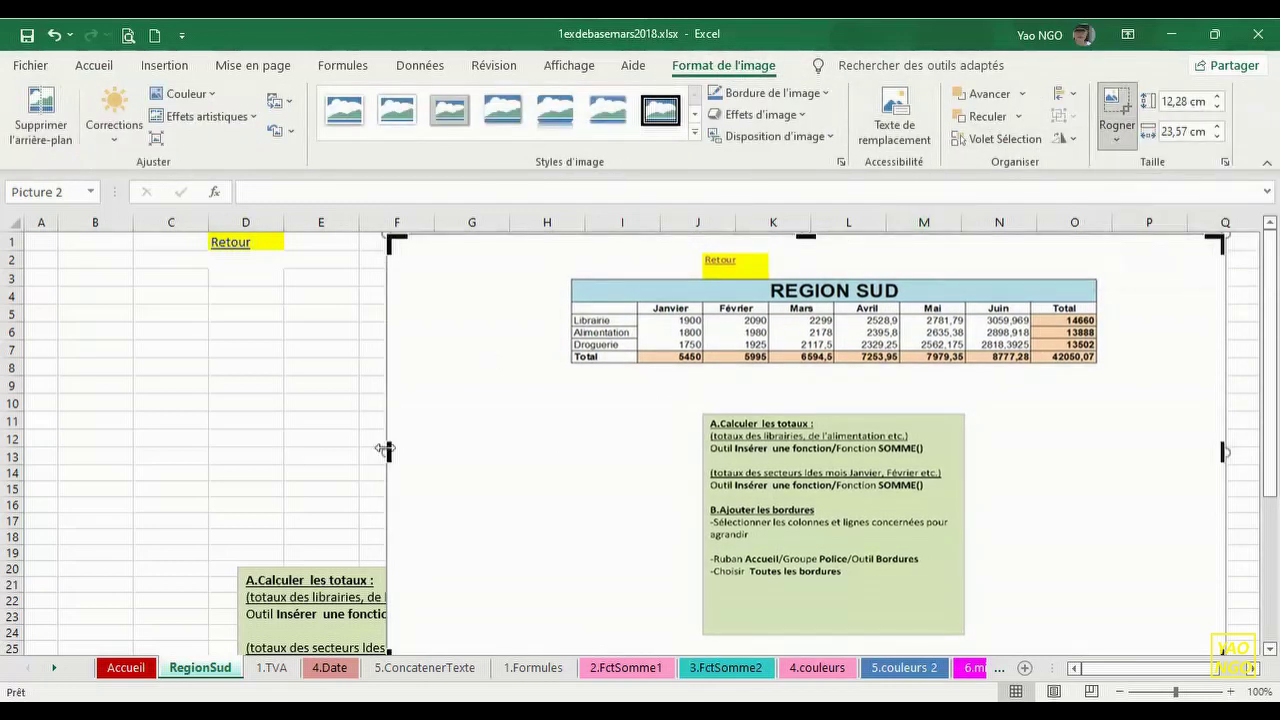
drag(388, 452, 564, 440)
drag(1224, 452, 1097, 440)
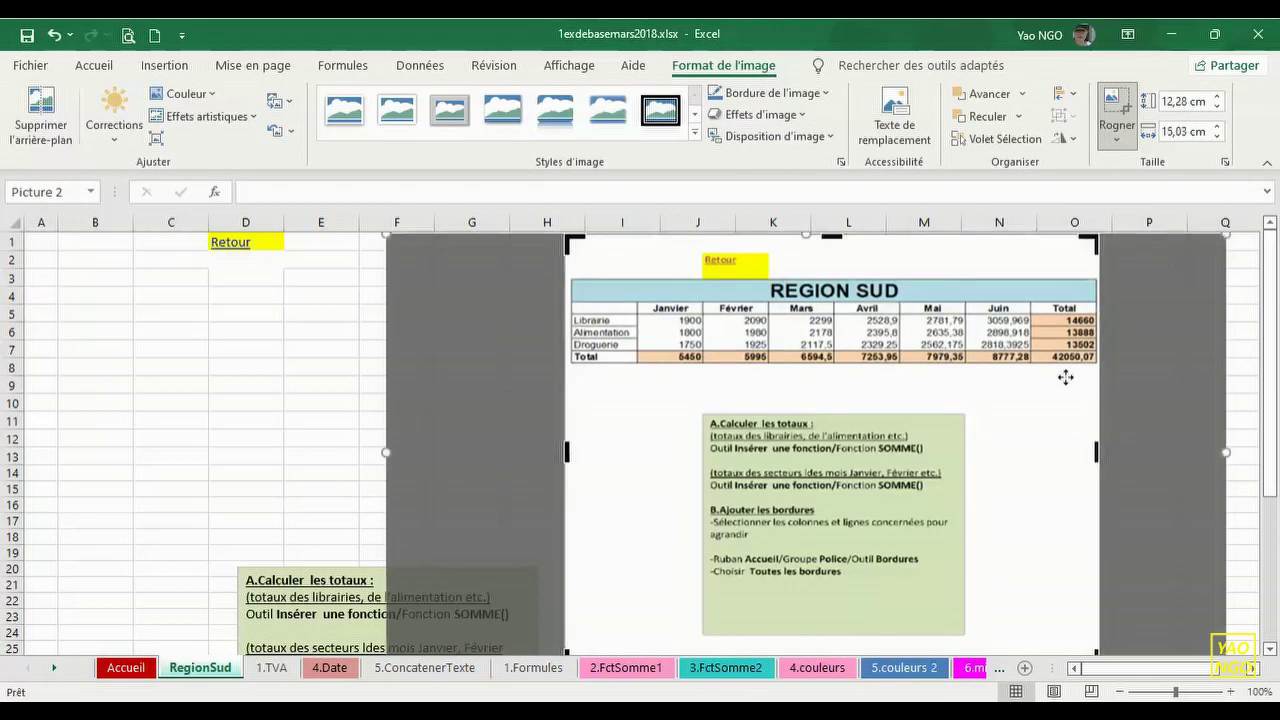
drag(831, 236, 831, 278)
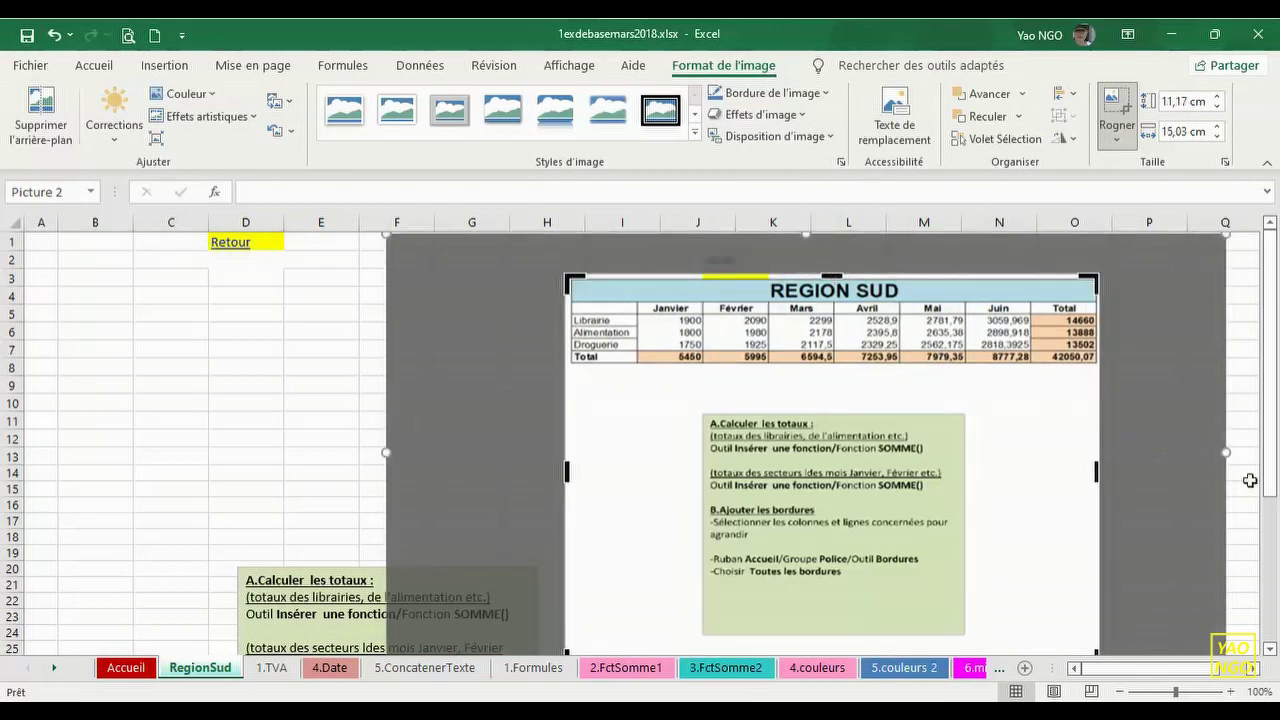
drag(1270, 489, 1270, 528)
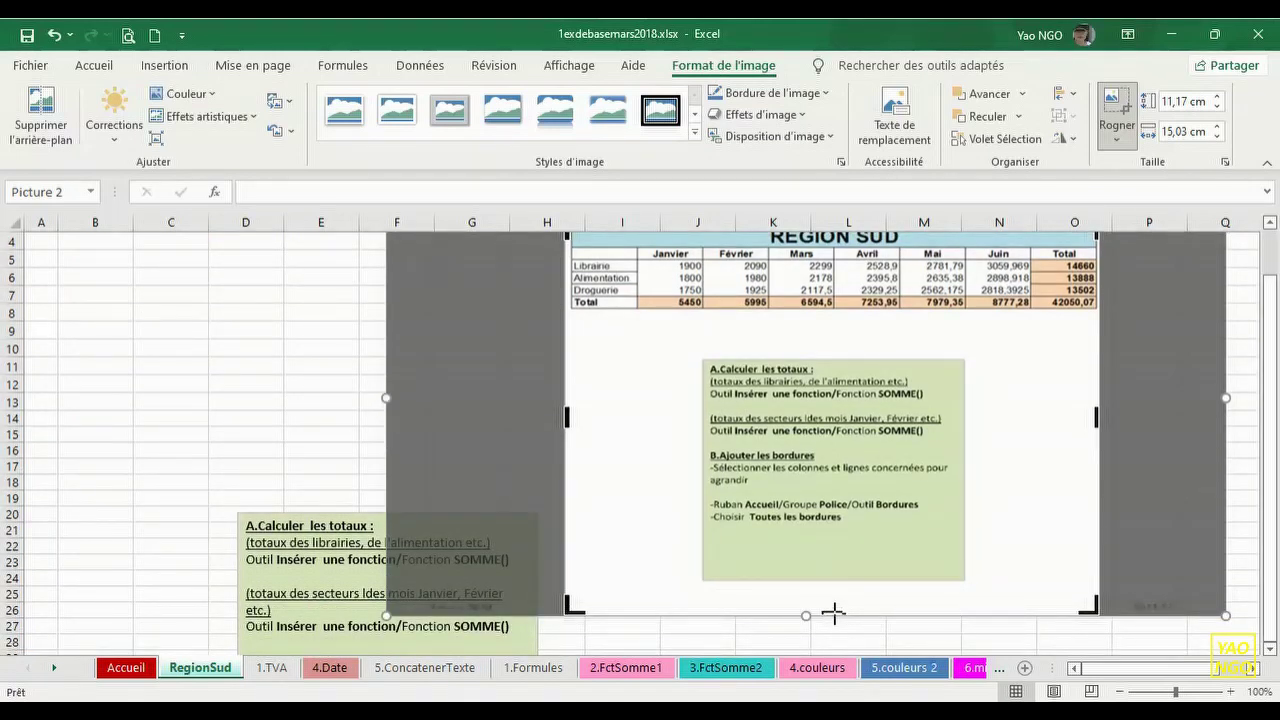
drag(834, 613, 1009, 474)
click(1117, 110)
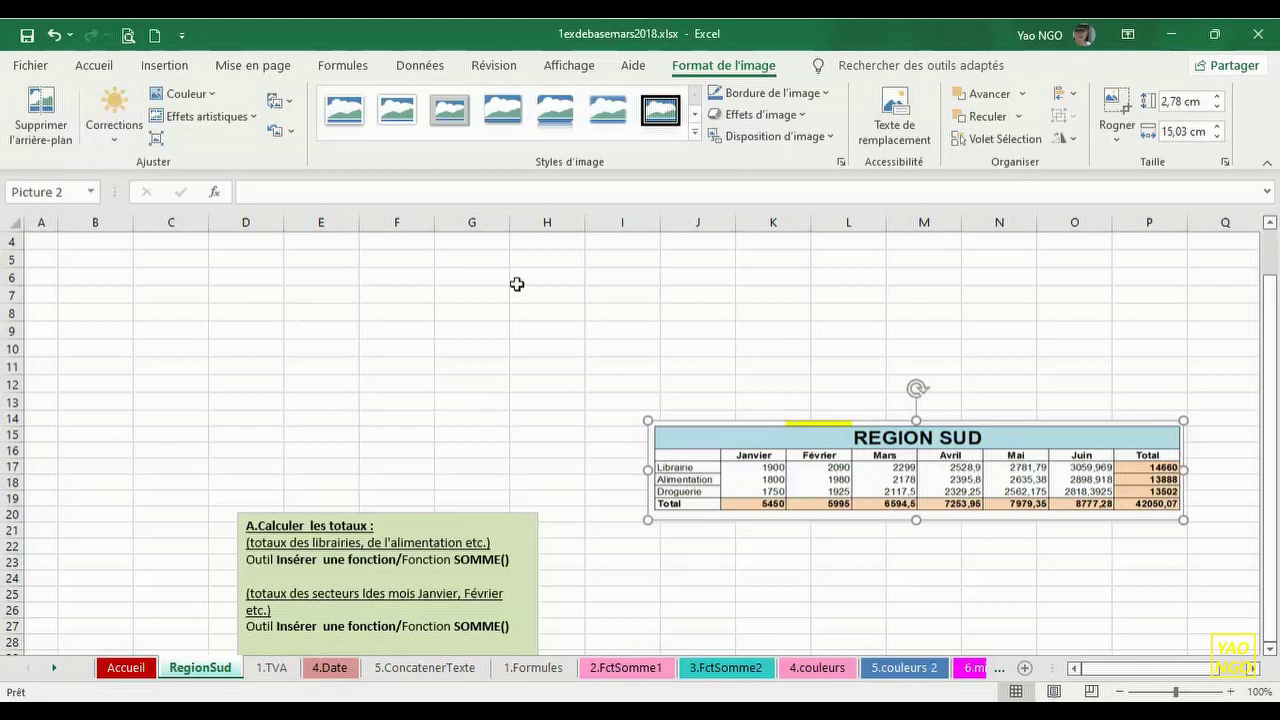
drag(1277, 403, 1276, 343)
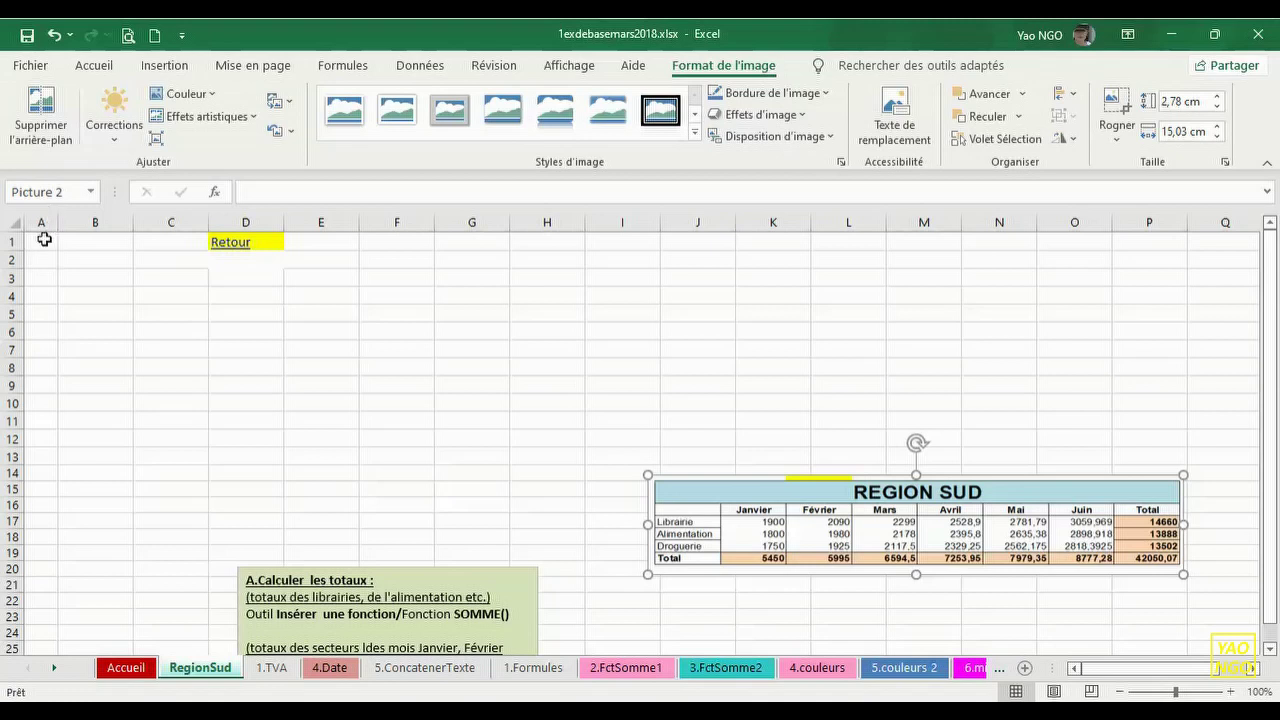
- Deselect the picture and drag the A/B column border to widen column A
key(Escape)
click(42, 256)
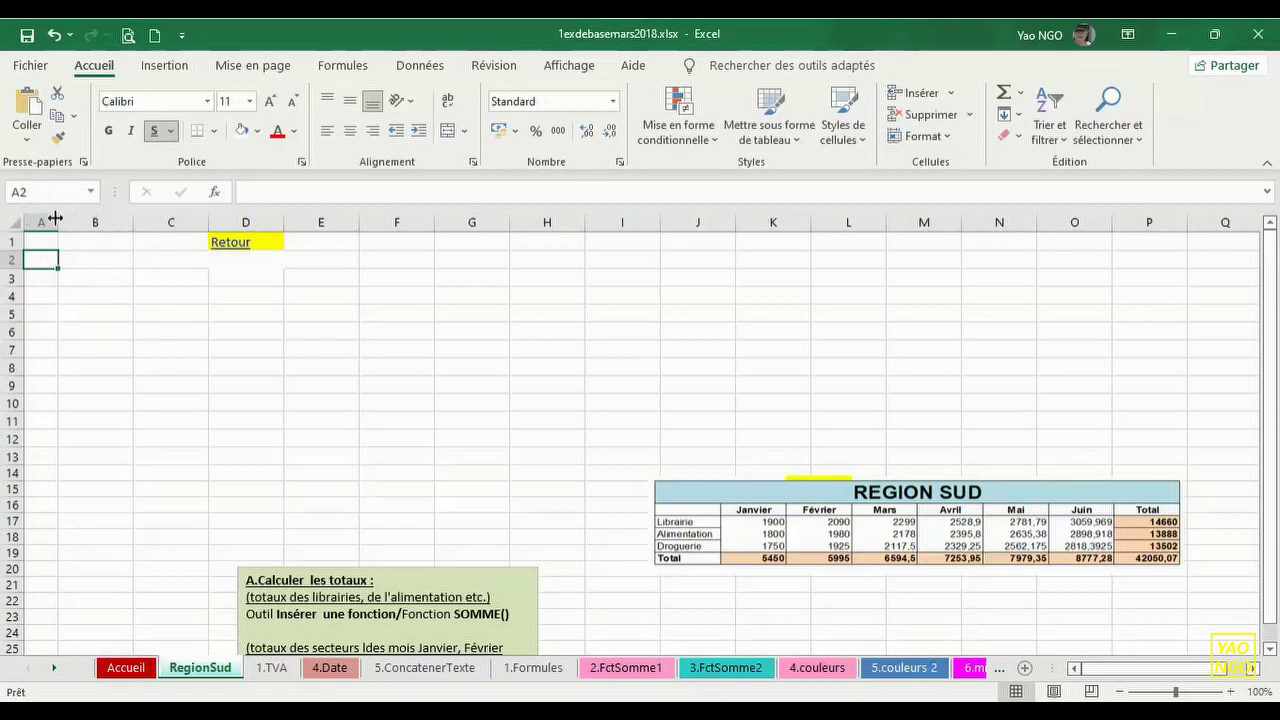
drag(60, 219, 171, 219)
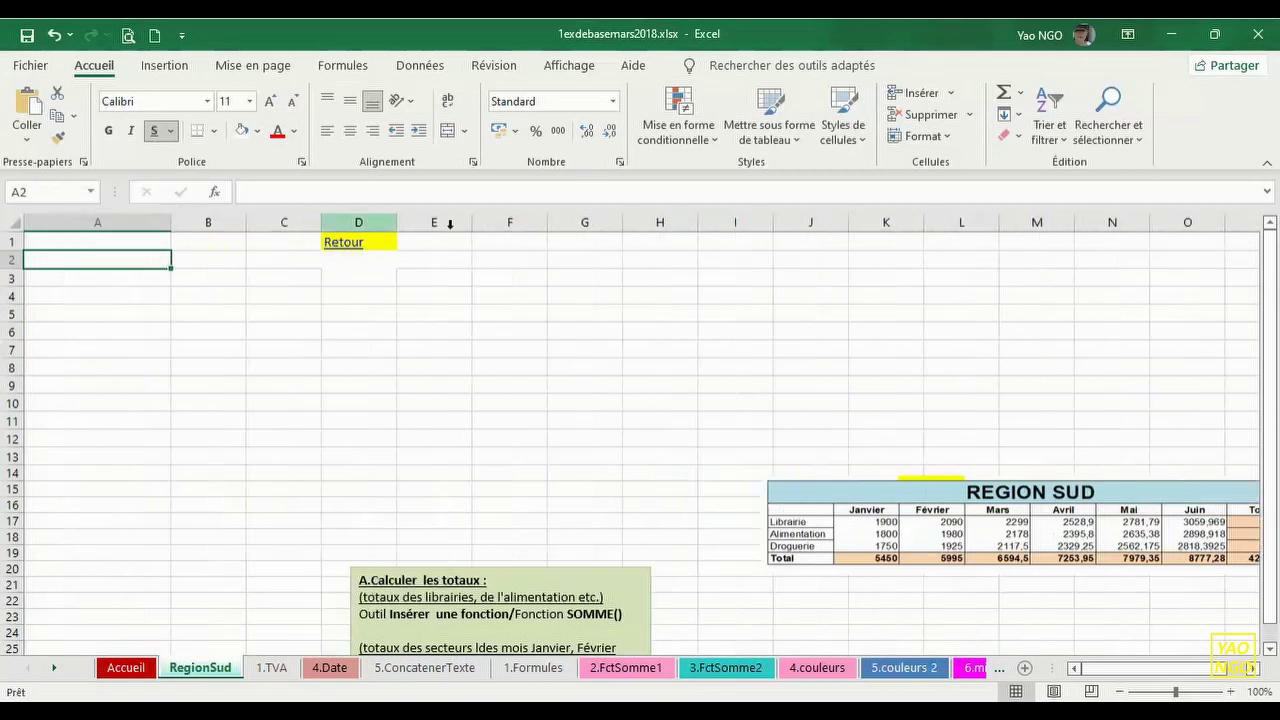
- Scroll the sheet and page down two screenfuls from cell N26
drag(1273, 347, 1273, 352)
mouse_move(1124, 677)
mouse_down()
mouse_move(1168, 672)
mouse_move(1108, 678)
mouse_up()
mouse_move(1273, 614)
mouse_down()
mouse_move(1274, 560)
mouse_move(1272, 612)
mouse_up()
drag(1190, 672, 1170, 672)
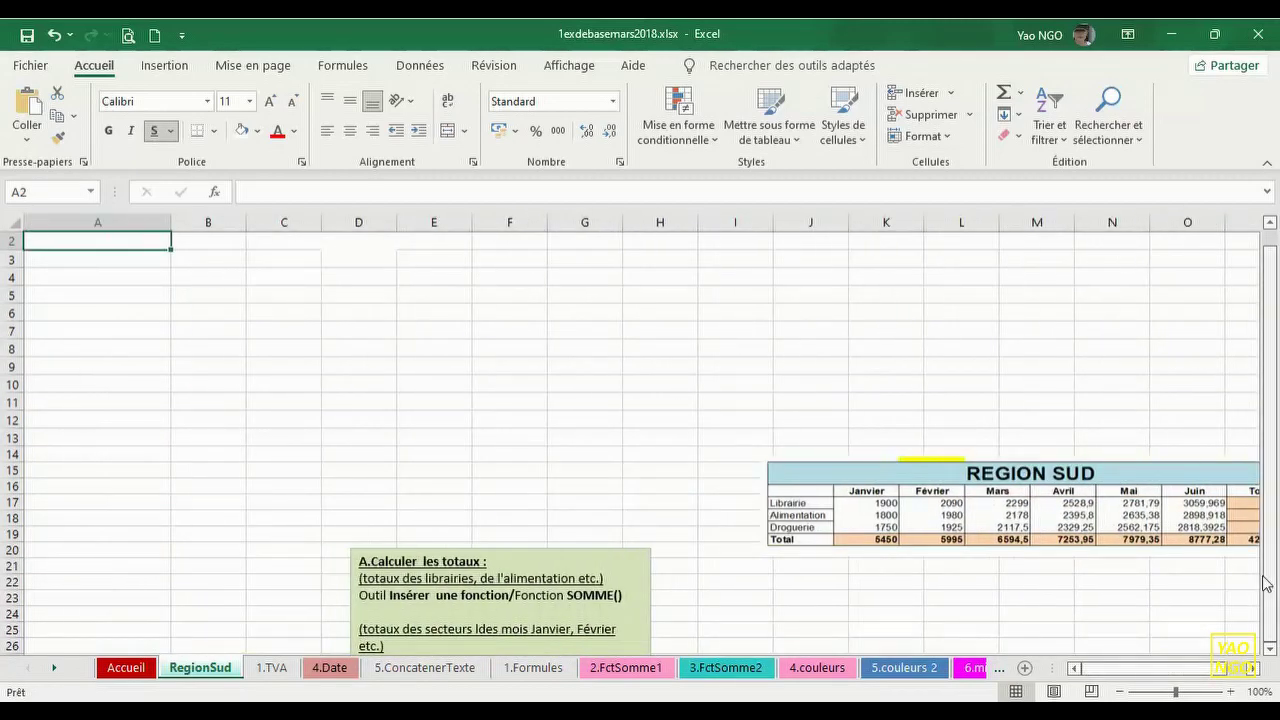
click(1091, 646)
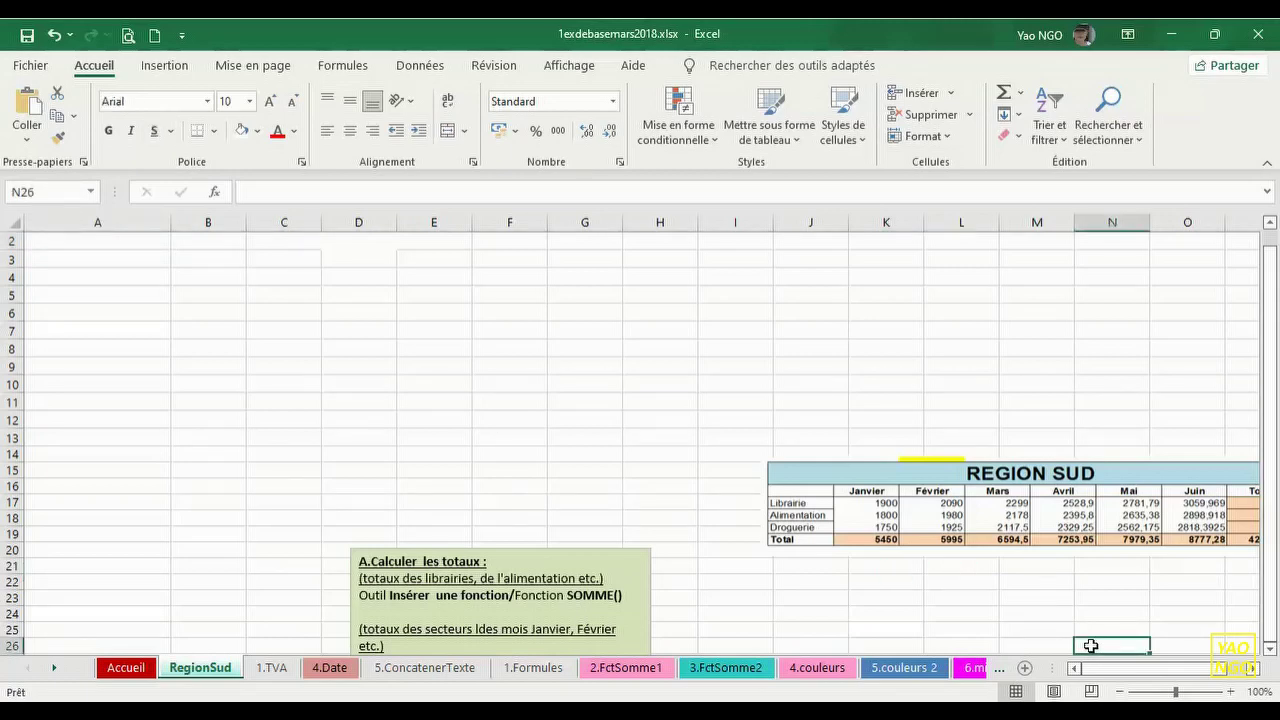
key(Down)
key(Down)
key(Down)
key(Down)
key(Down)
key(Down)
key(Down)
key(Down)
key(Down)
key(Down)
key(Down)
key(Down)
key(Down)
key(Down)
key(Down)
key(Down)
key(Down)
key(Down)
key(Down)
key(Down)
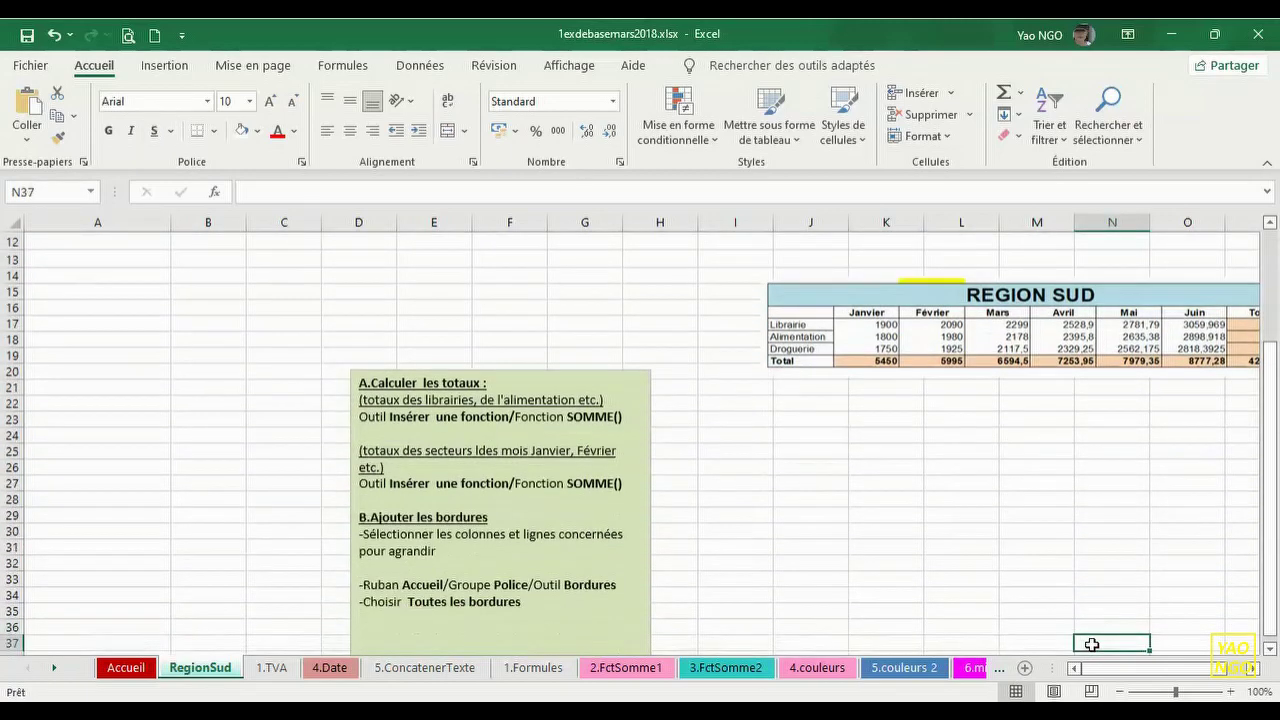
key(Down)
key(Down)
key(Down)
key(Down)
key(Down)
key(Down)
key(Down)
key(Down)
key(Down)
key(Down)
key(Down)
key(Down)
key(Down)
key(Down)
key(Down)
key(Down)
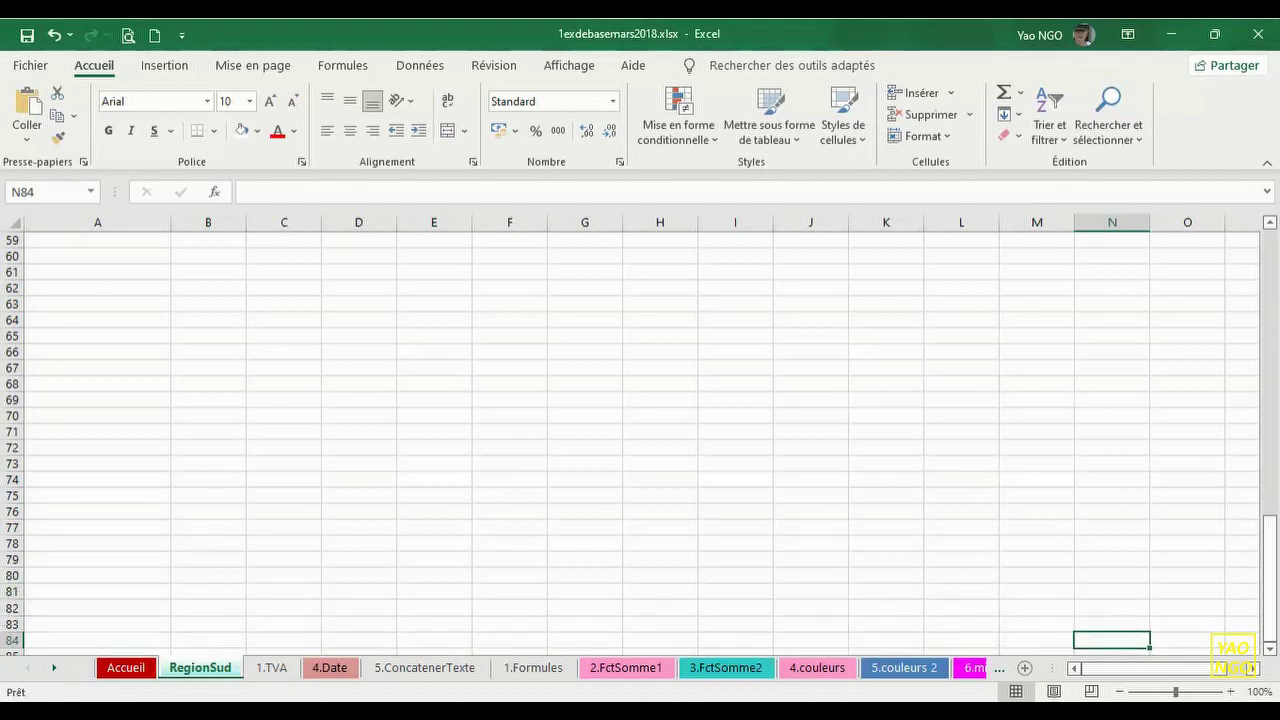
drag(1276, 590, 1273, 476)
drag(1266, 462, 1258, 588)
mouse_move(1203, 677)
mouse_down()
mouse_move(1230, 675)
mouse_move(1176, 677)
mouse_move(1218, 673)
mouse_up()
click(1128, 273)
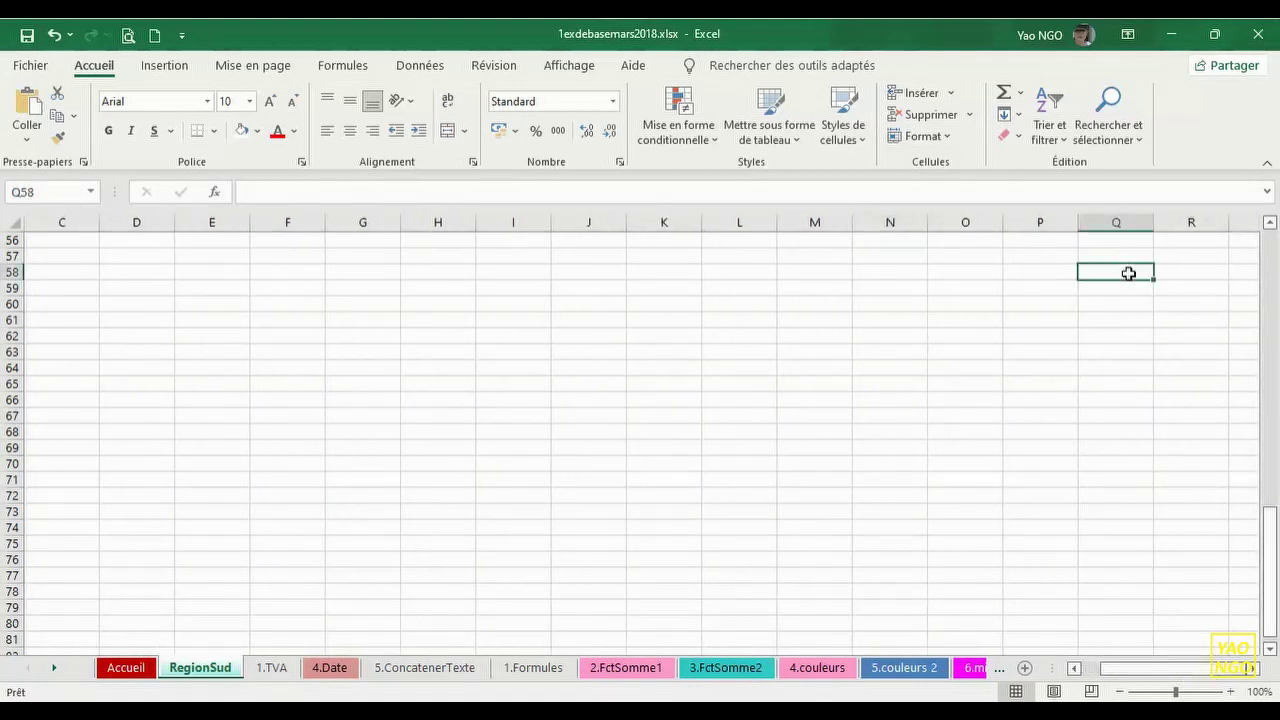
key(Right)
key(Right)
key(Right)
key(Right)
key(Right)
key(Right)
key(Right)
key(Right)
key(Right)
key(Right)
key(Right)
key(Right)
key(Right)
key(Right)
key(Right)
key(Right)
key(Right)
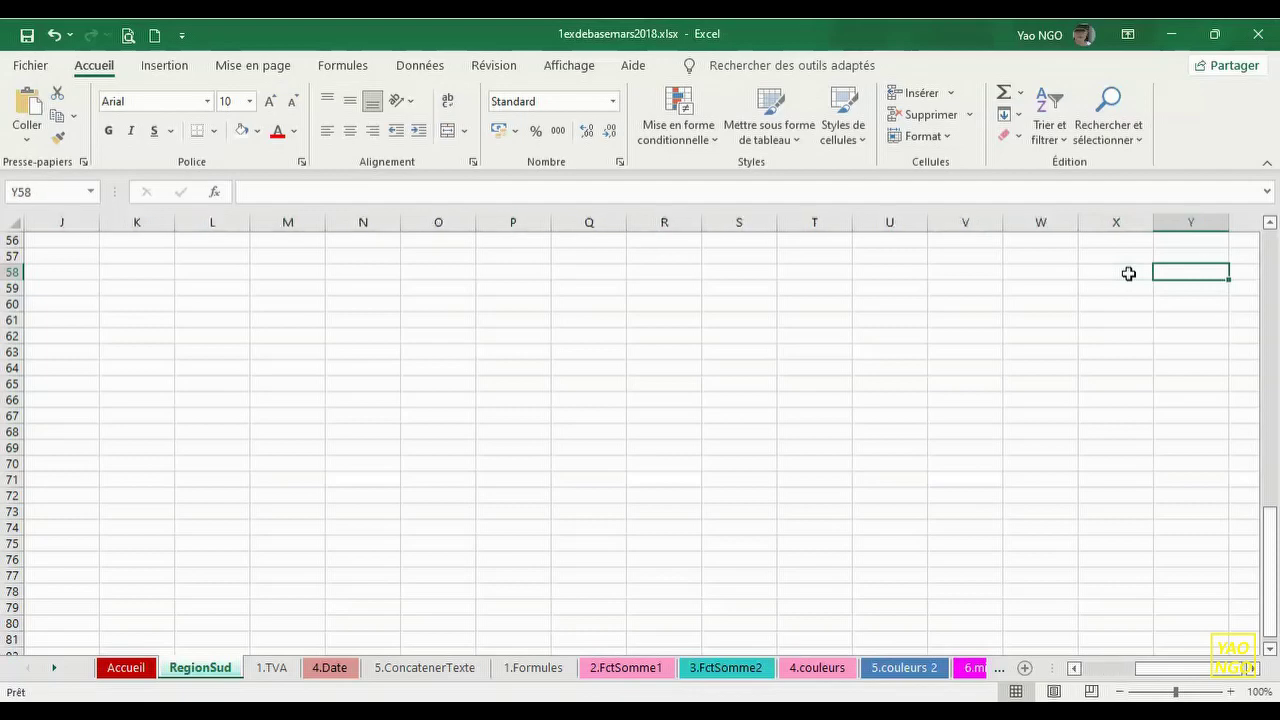
mouse_move(1212, 670)
mouse_down()
mouse_move(1118, 683)
mouse_move(1199, 675)
mouse_up()
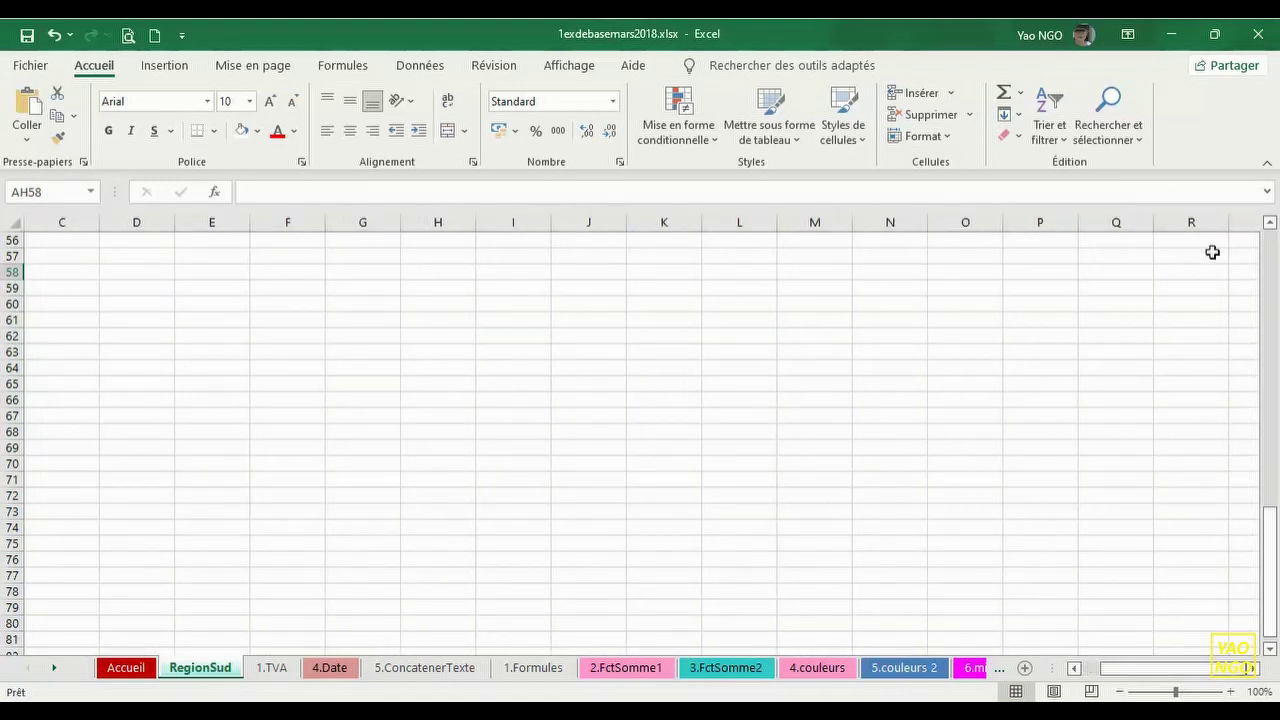
drag(1268, 606, 1278, 328)
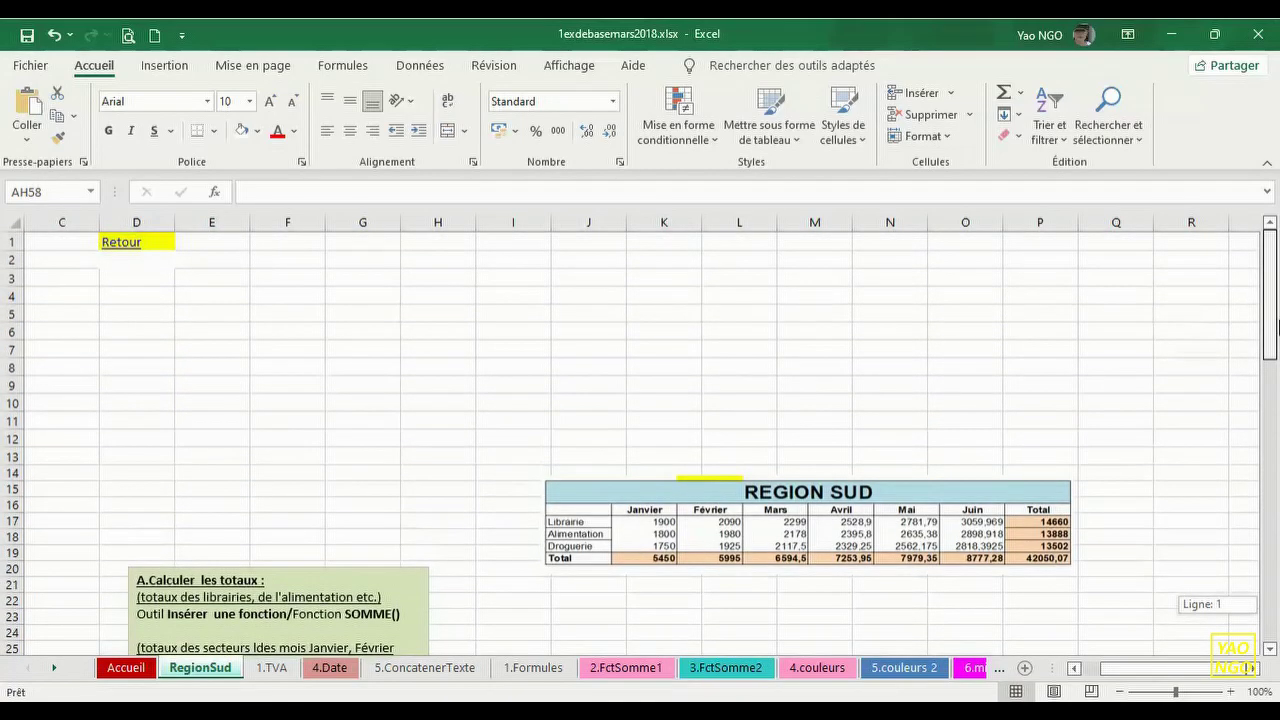
click(79, 265)
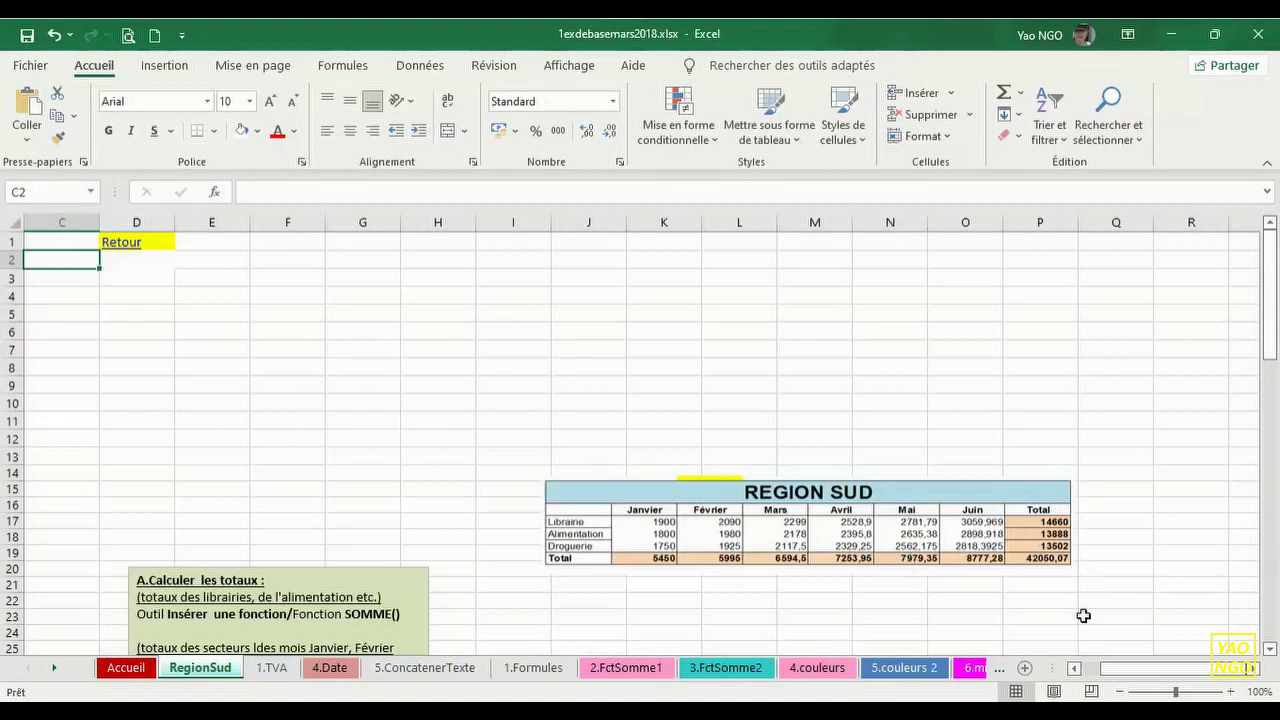
click(1075, 668)
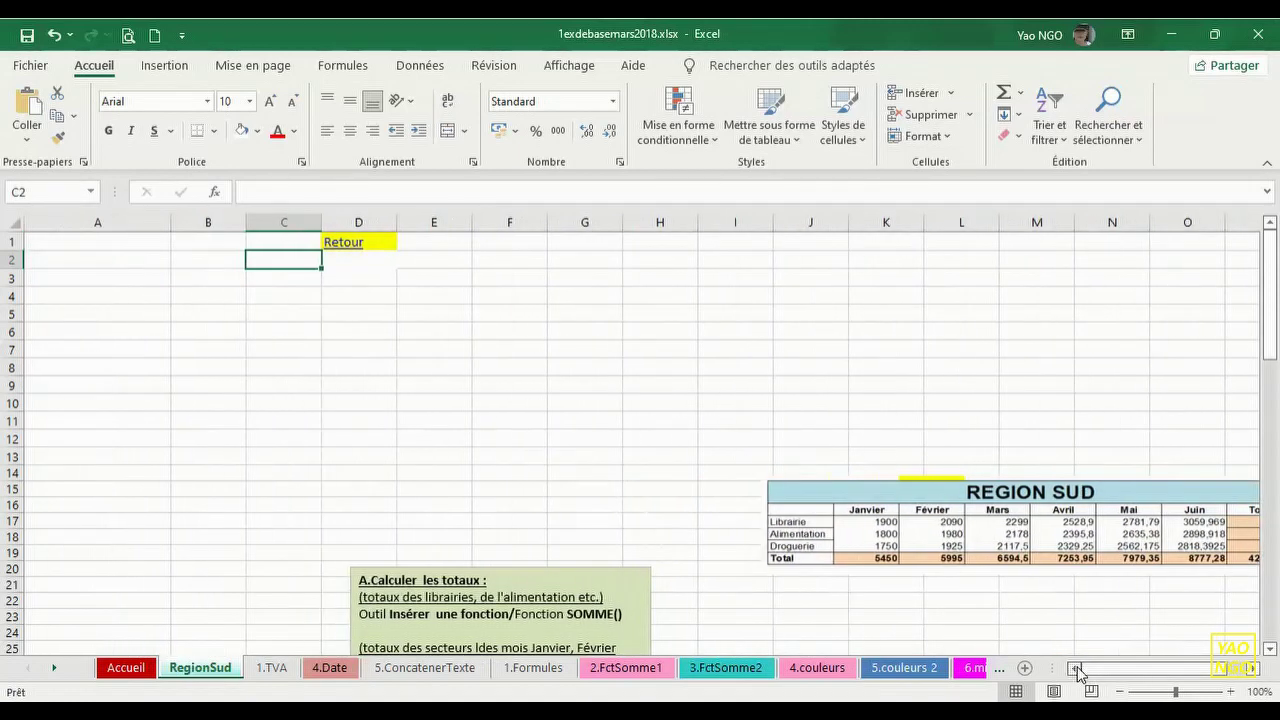
click(82, 255)
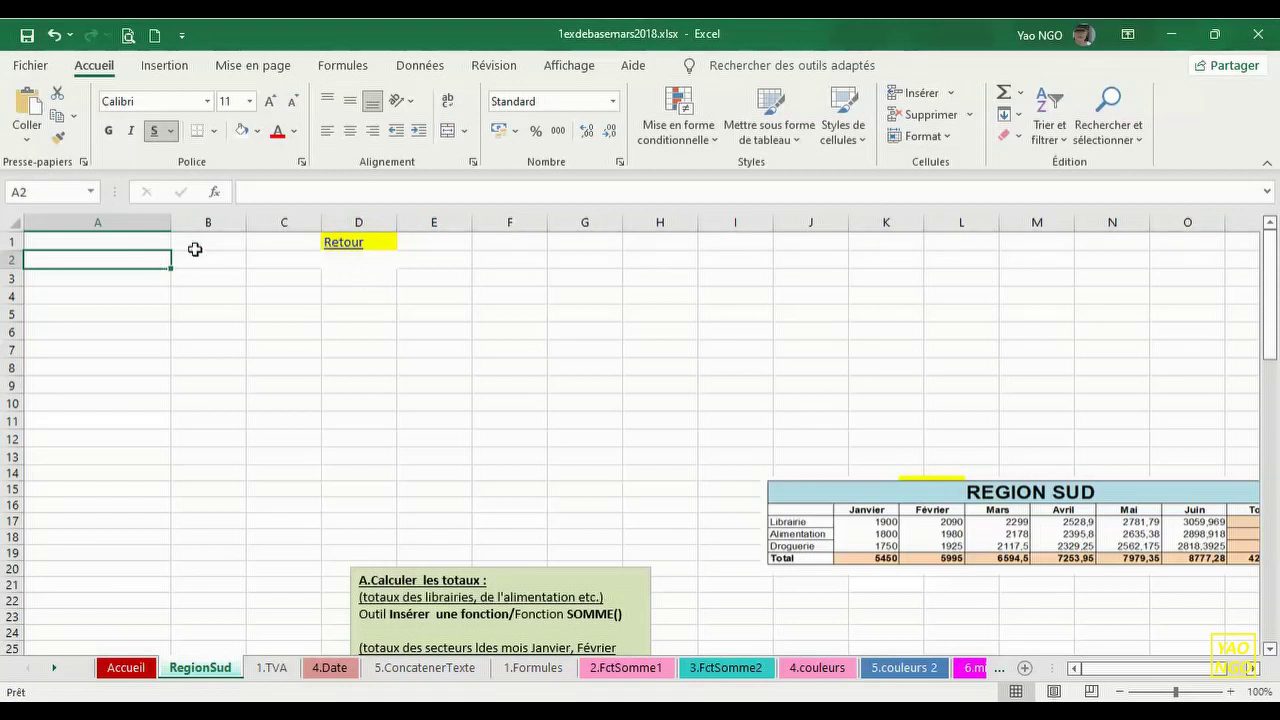
text(Re)
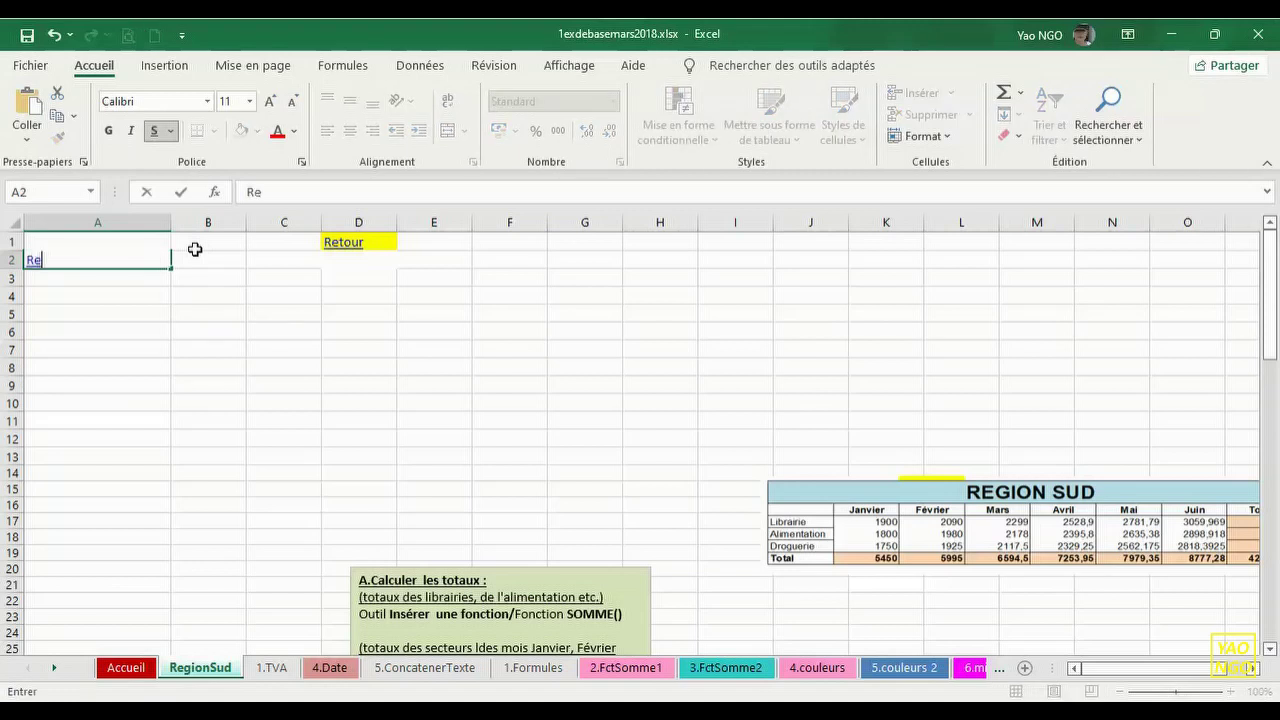
text(gionsud)
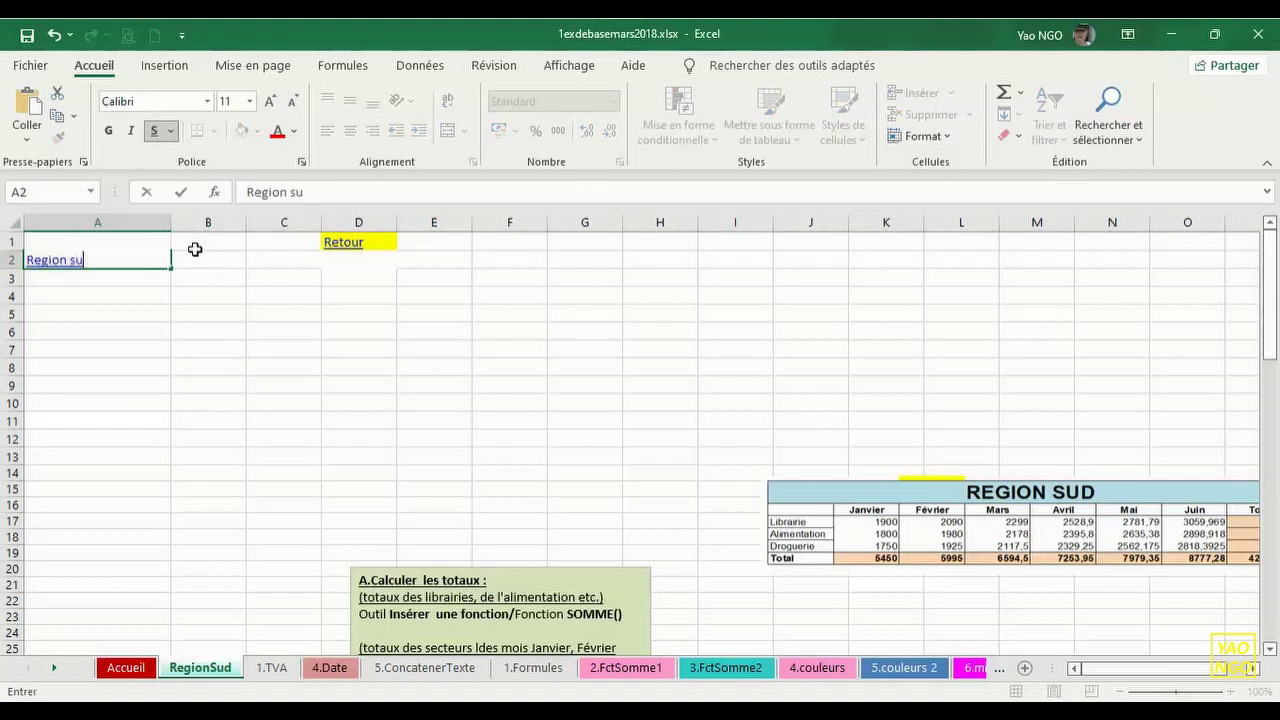
- Correct the A2 title to read 'Region Sud'
key(BackSpace)
key(BackSpace)
key(BackSpace)
text(Sud)
key(Return)
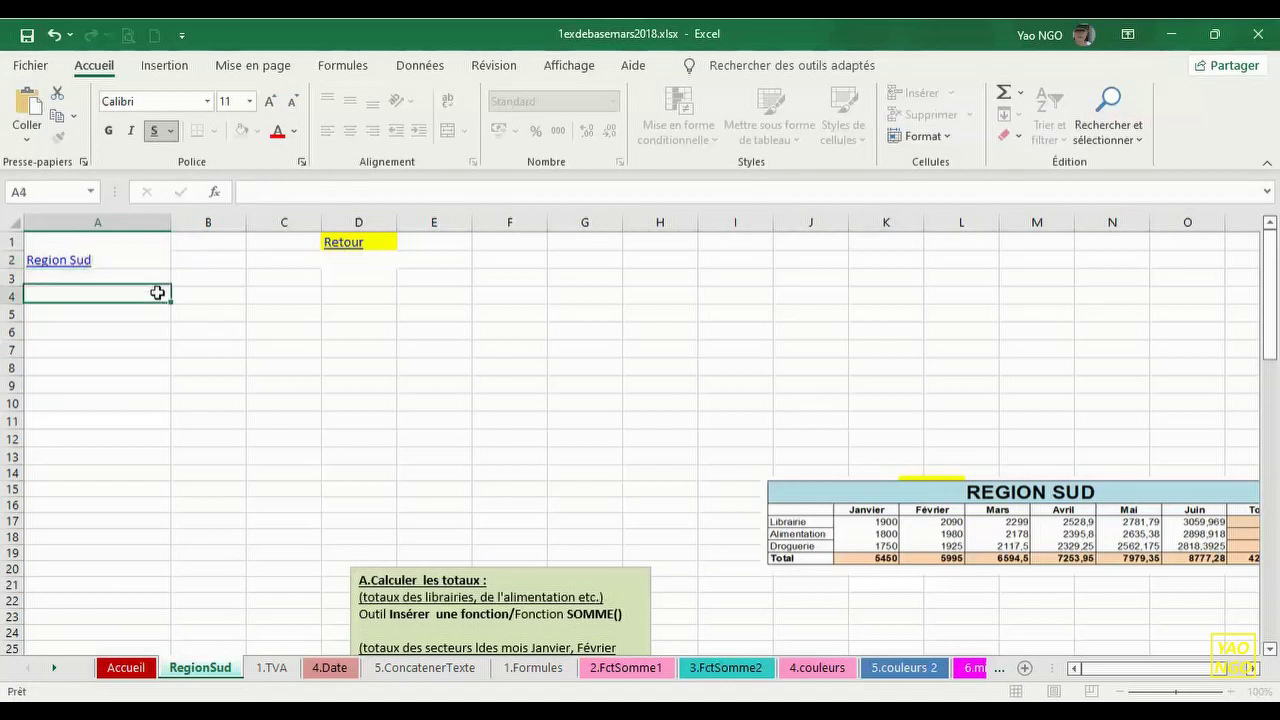
- Remove the underline from the Region Sud heading and make its font black
click(136, 261)
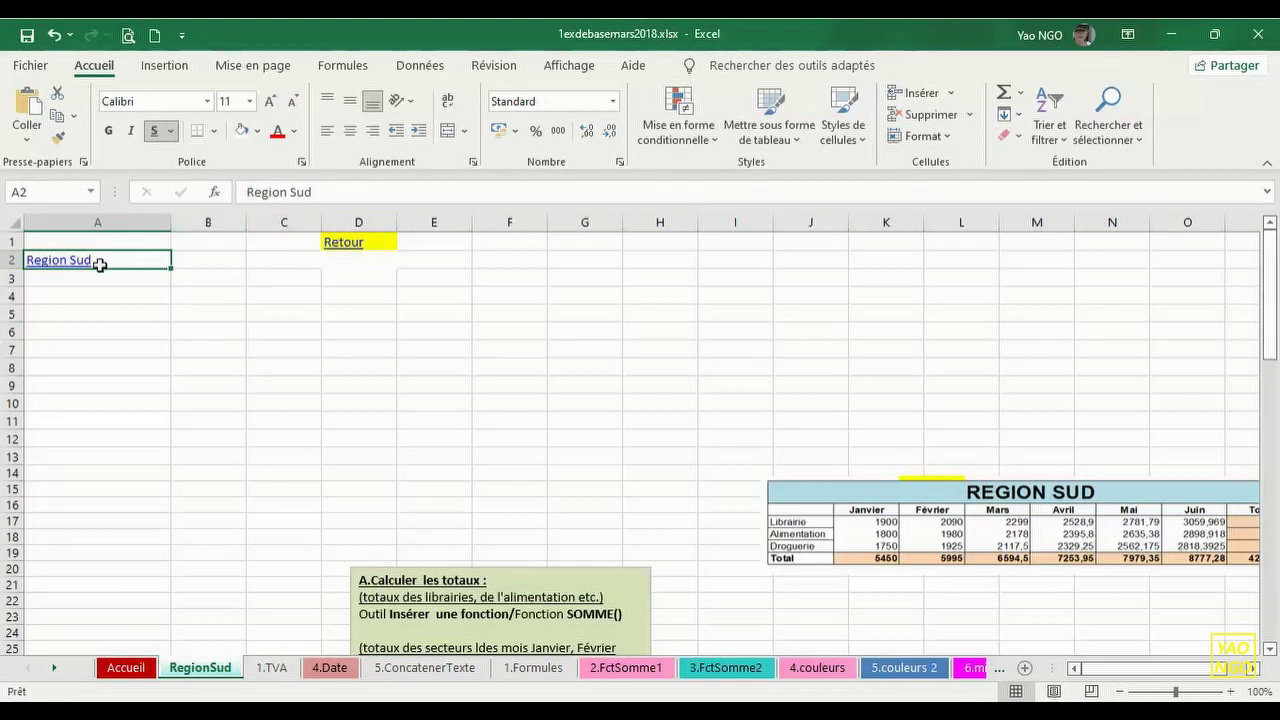
click(55, 36)
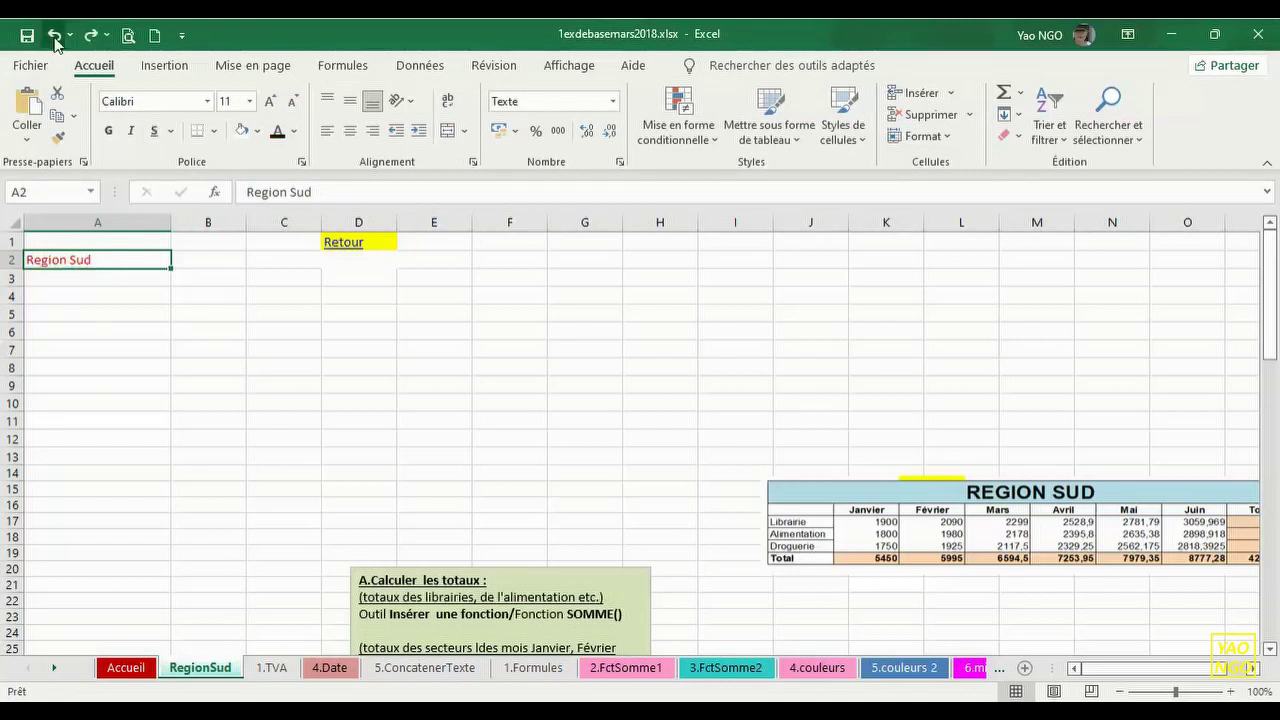
click(55, 36)
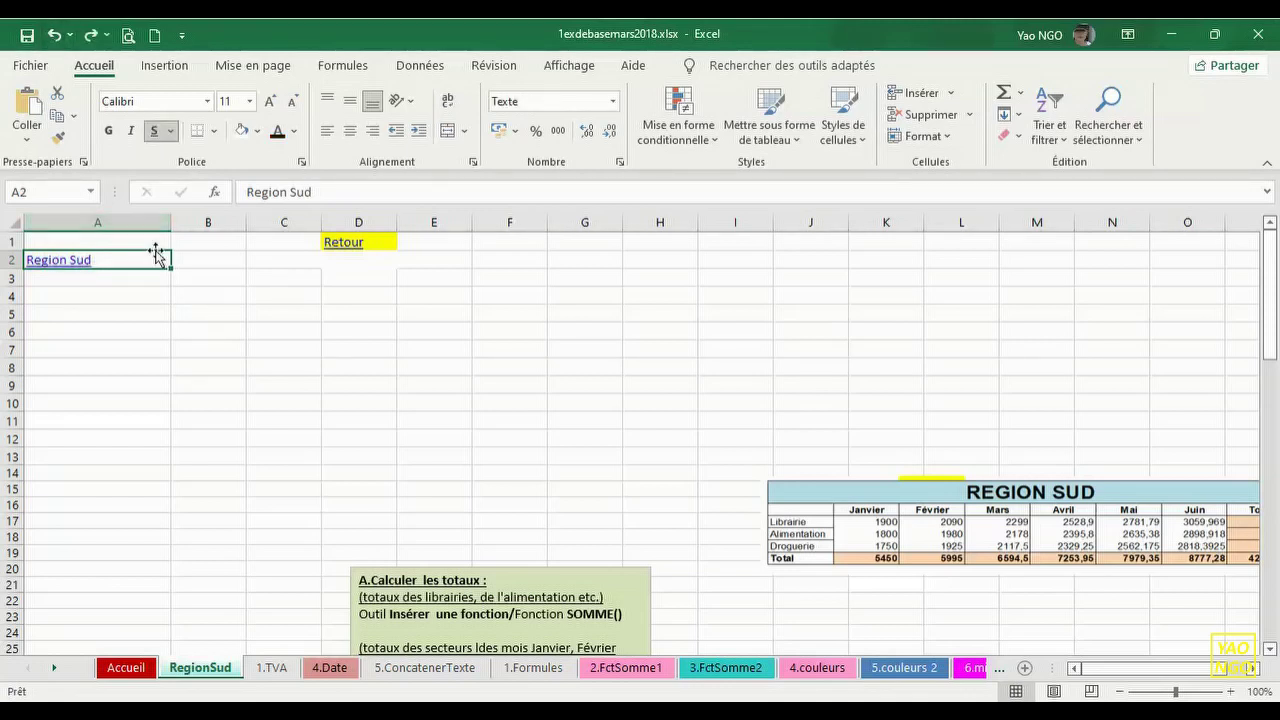
click(135, 278)
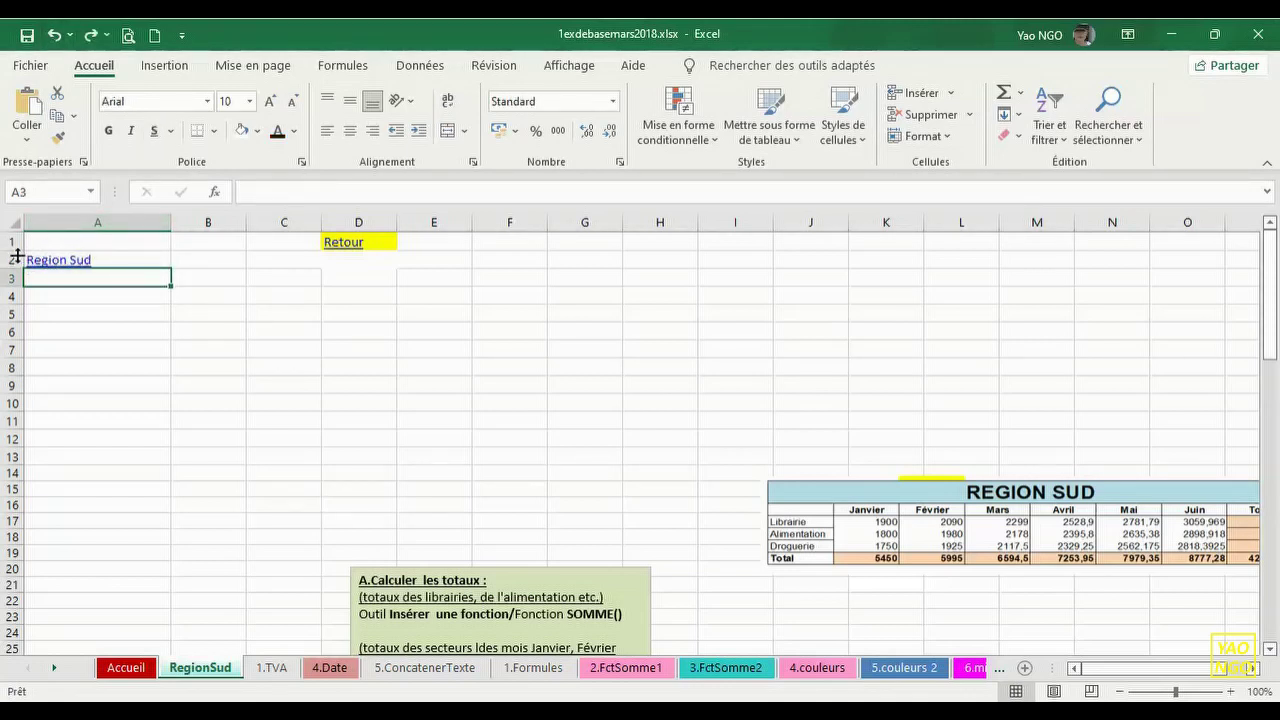
click(70, 260)
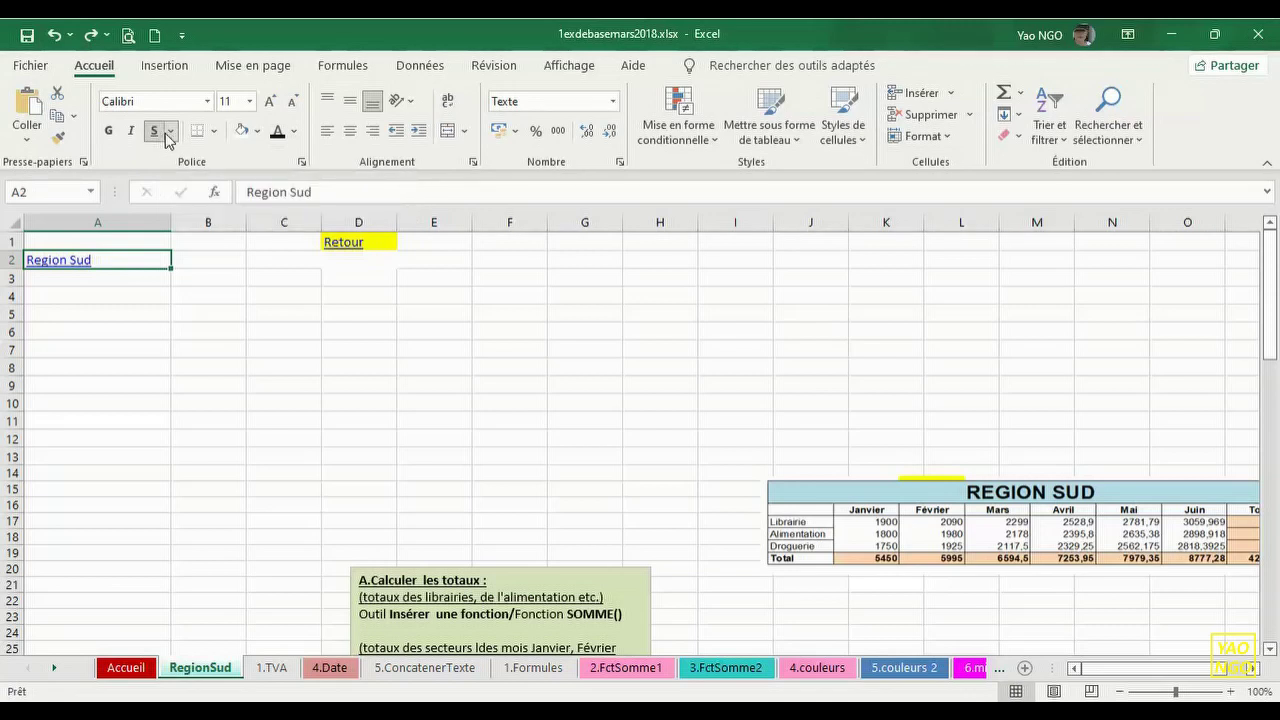
click(169, 131)
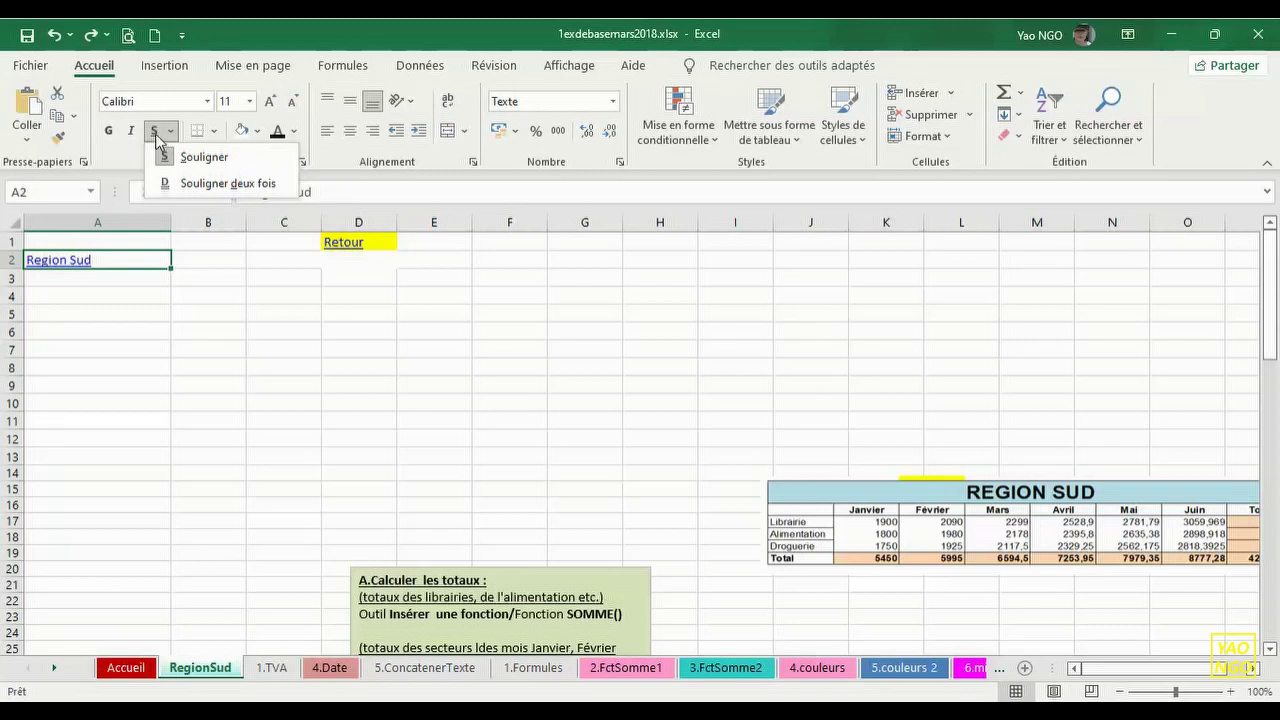
click(156, 138)
click(156, 137)
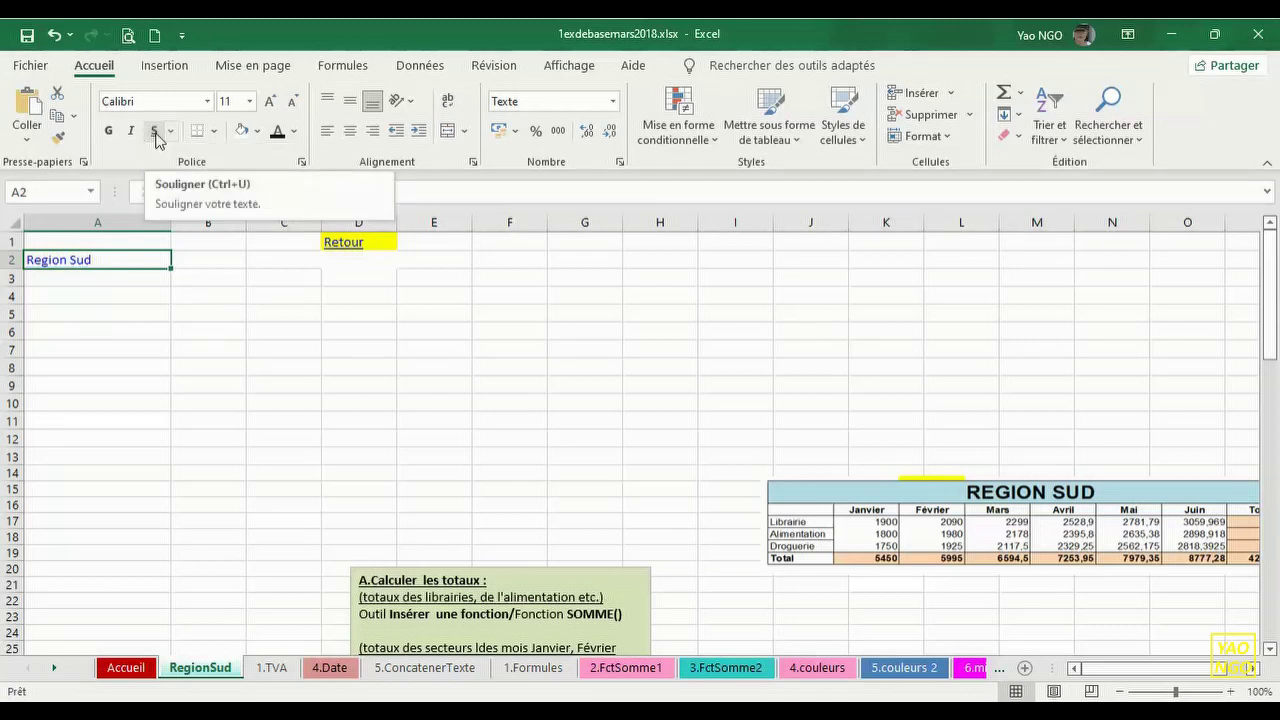
click(278, 135)
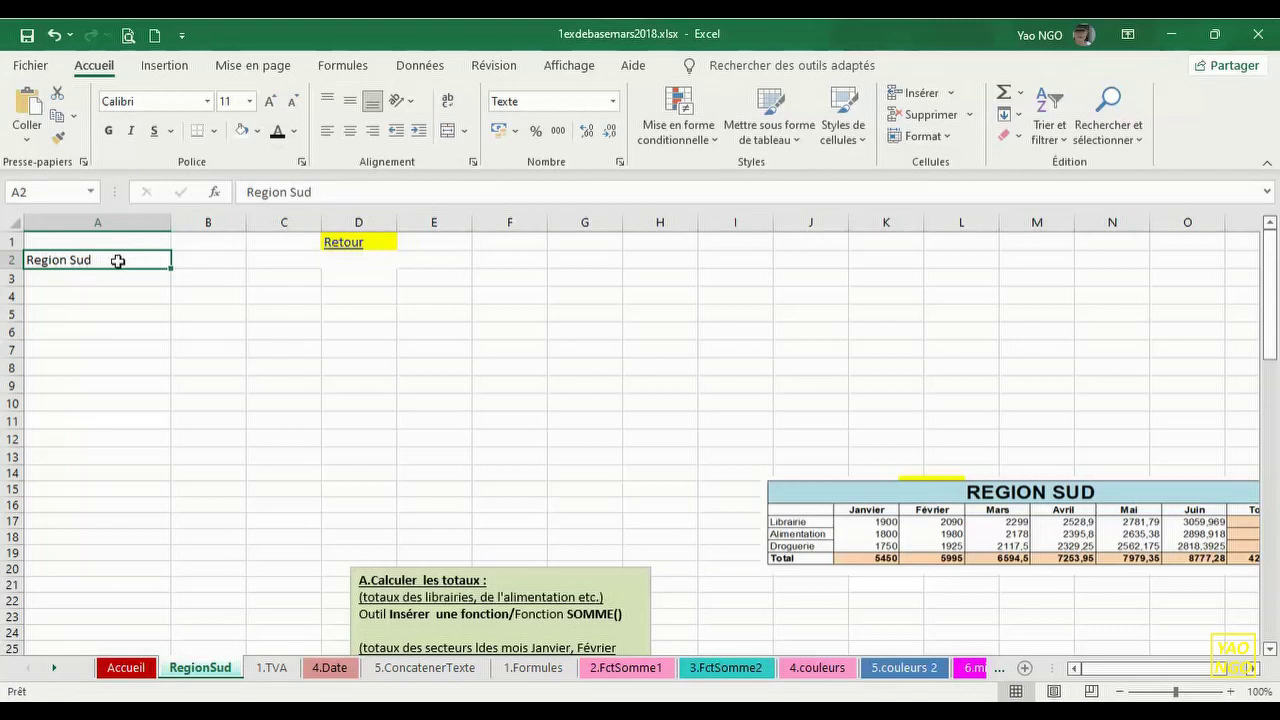
- Move the REGION SUD picture up toward row 9 and shrink it over columns H–O
drag(804, 510, 729, 346)
drag(654, 409, 711, 409)
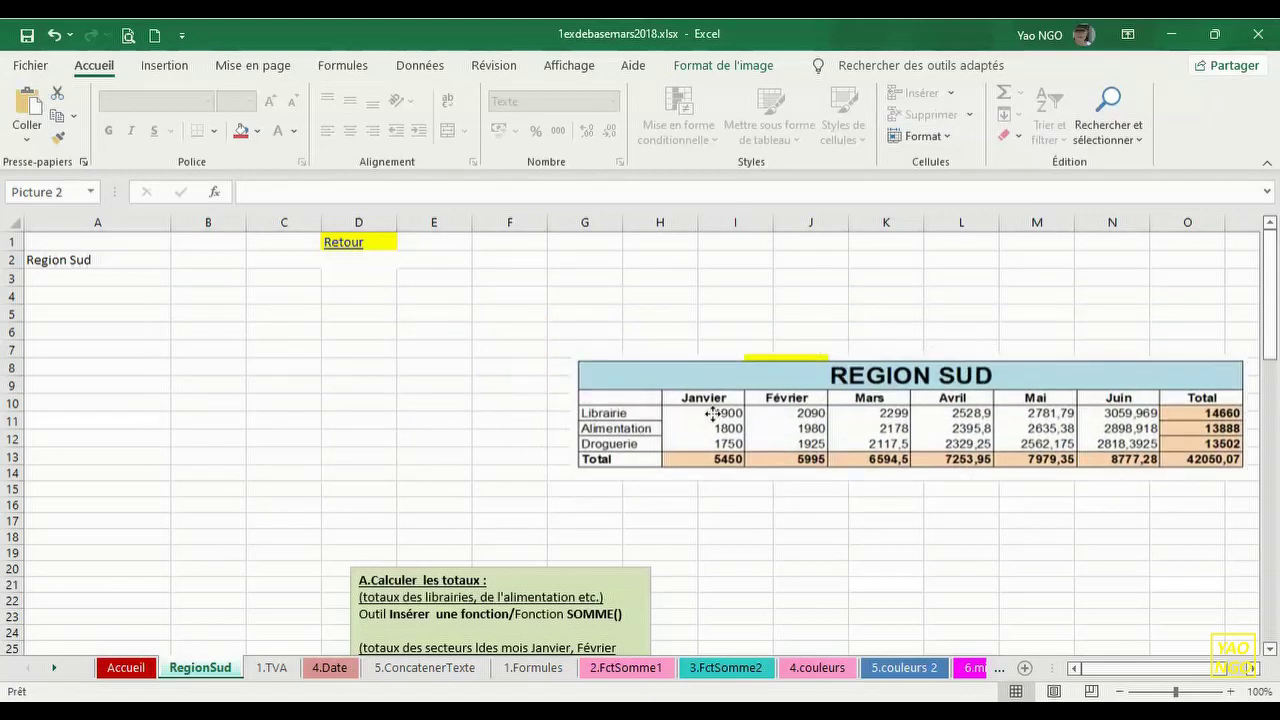
click(77, 281)
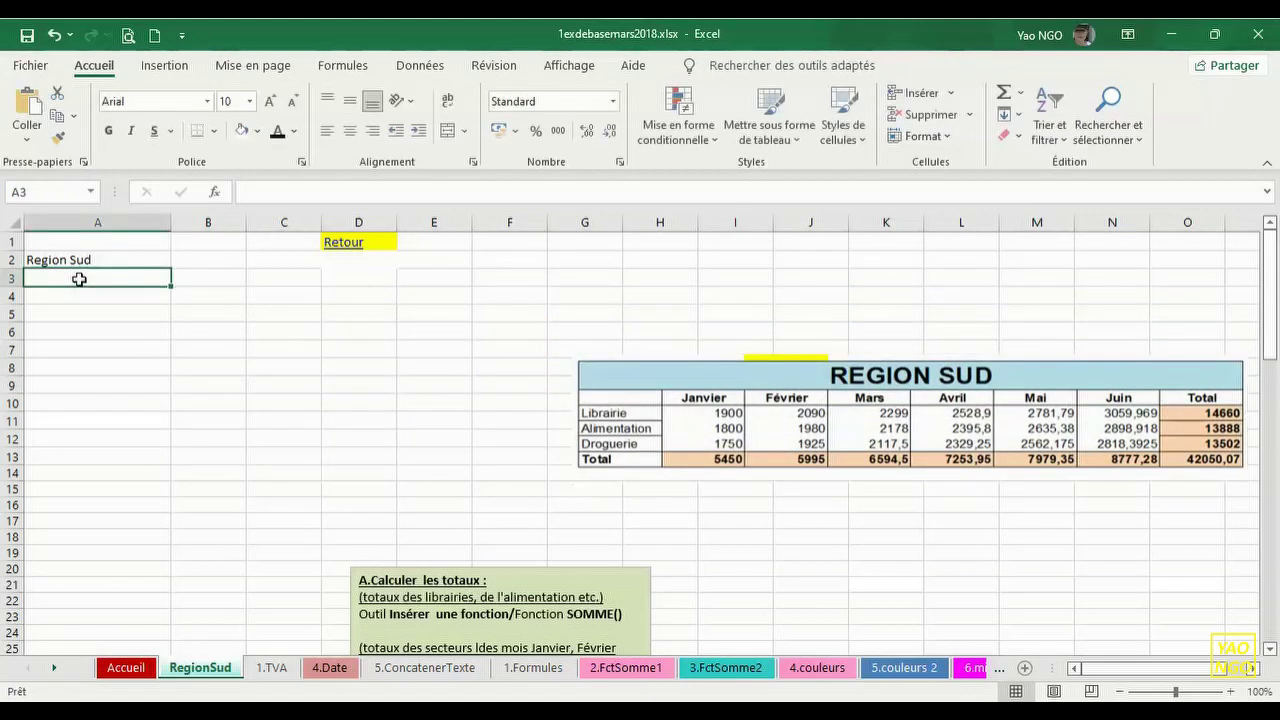
click(127, 260)
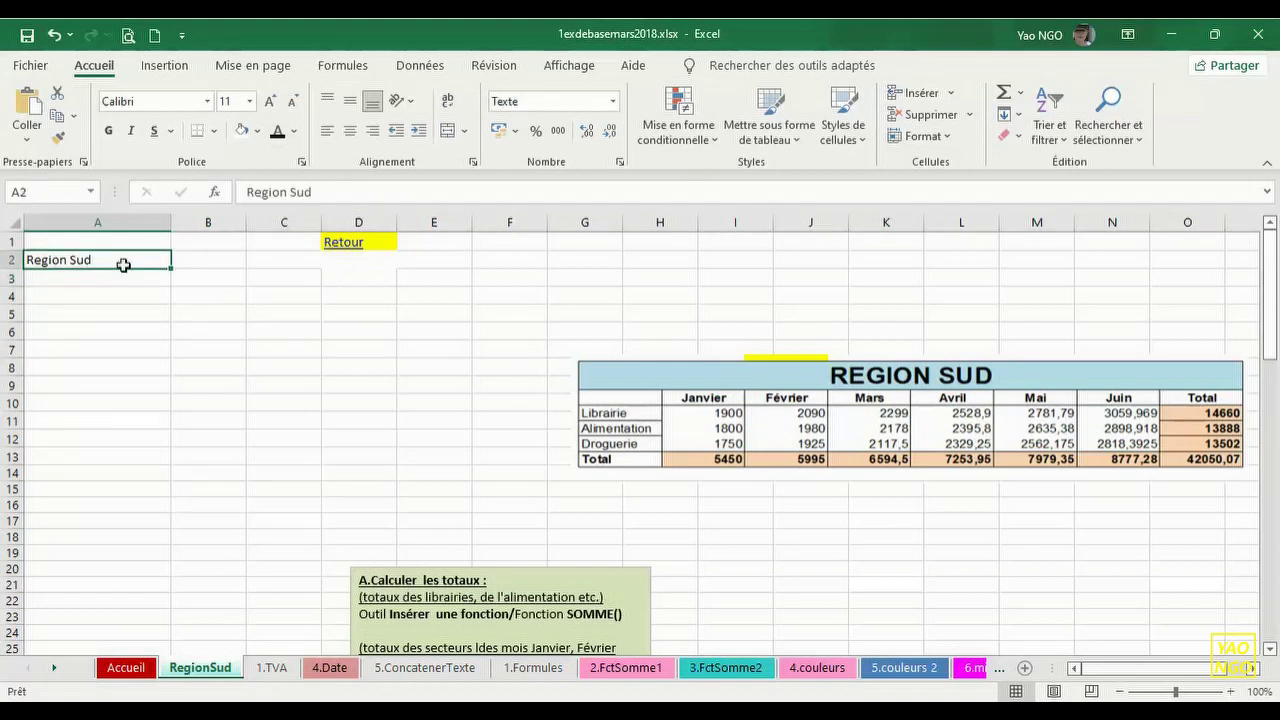
click(117, 280)
click(114, 260)
click(109, 277)
click(112, 261)
- Enter the labels Librairie, Alimentation, Droguerie and Total in A4:A7
key(Return)
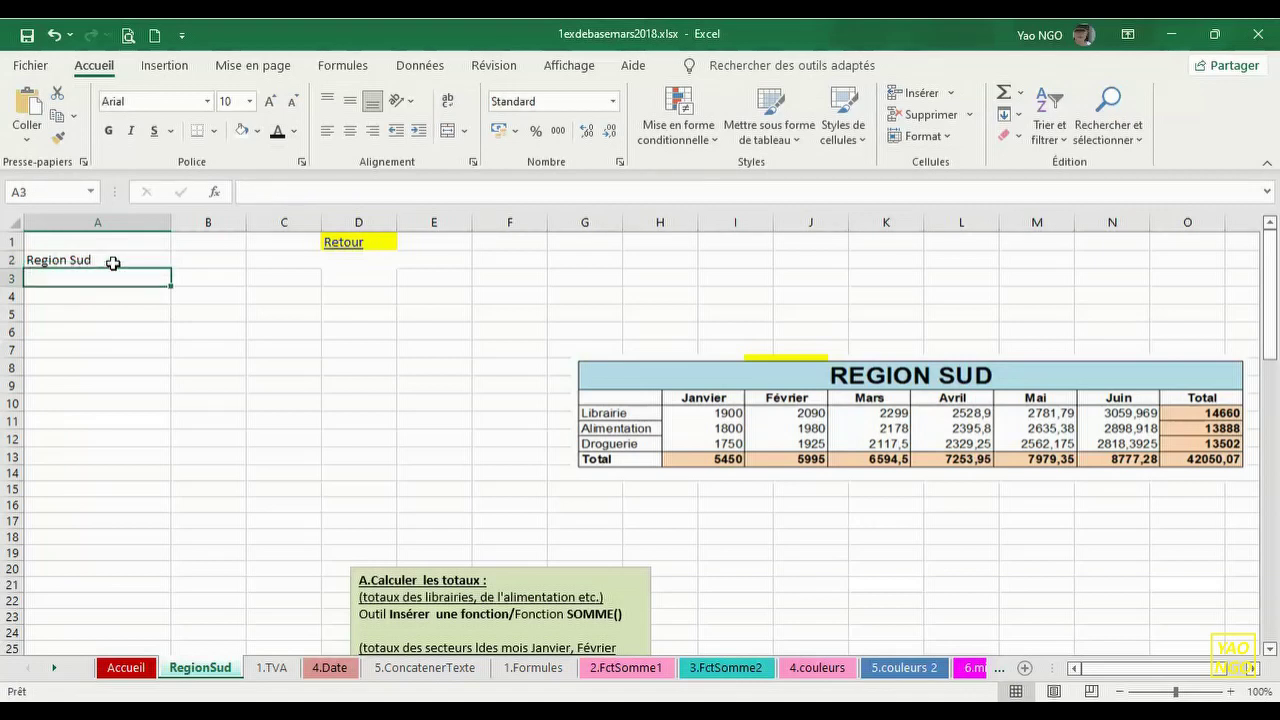
key(Down)
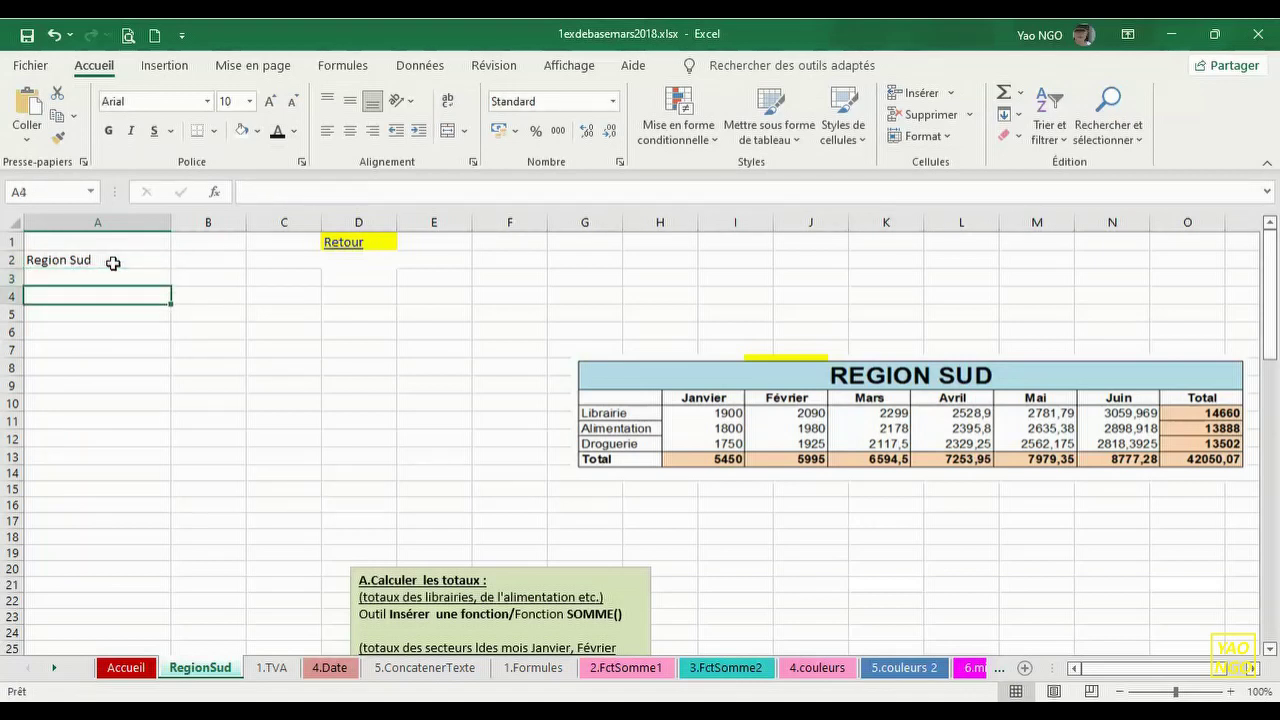
text(Libr)
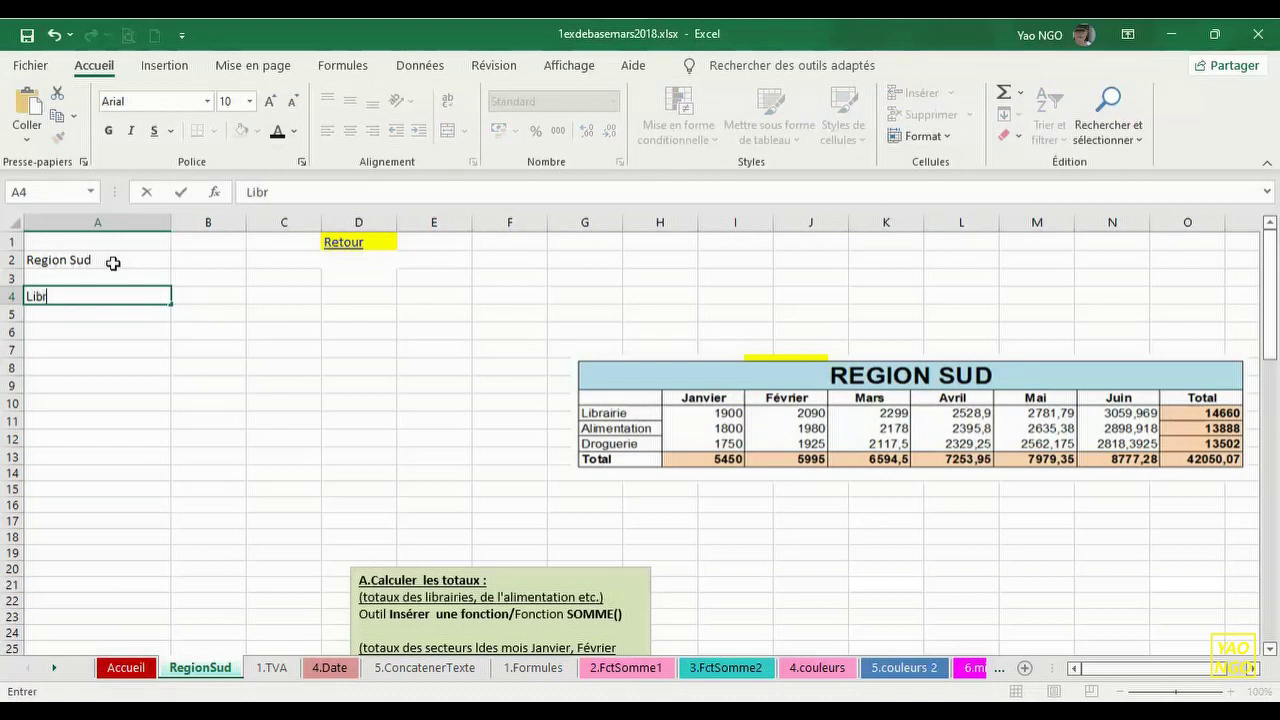
text(airie)
key(Return)
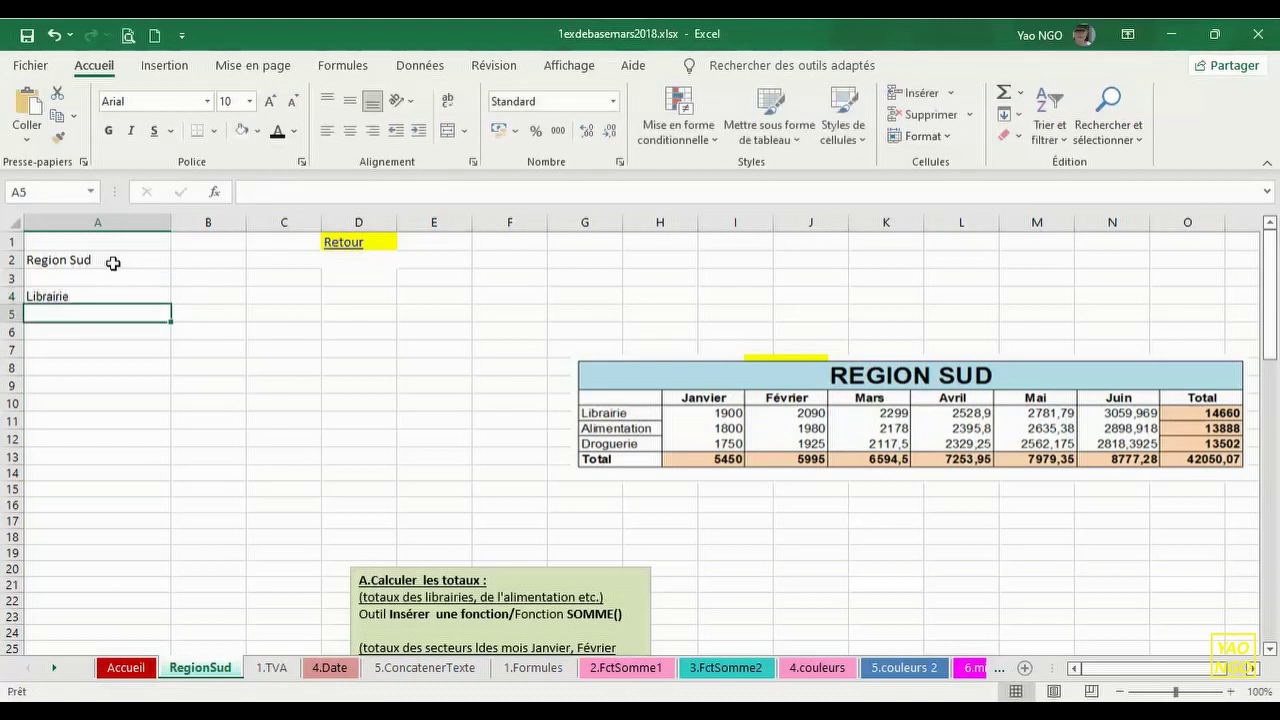
text(Alimentation)
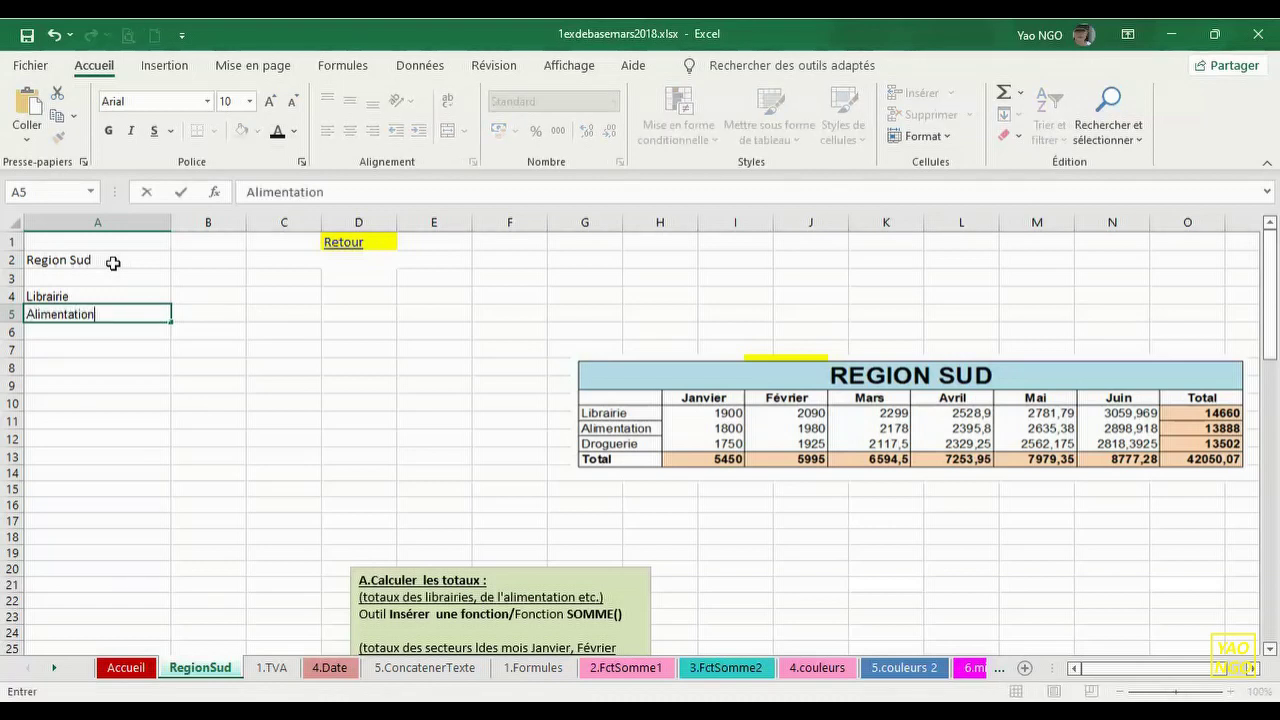
key(Return)
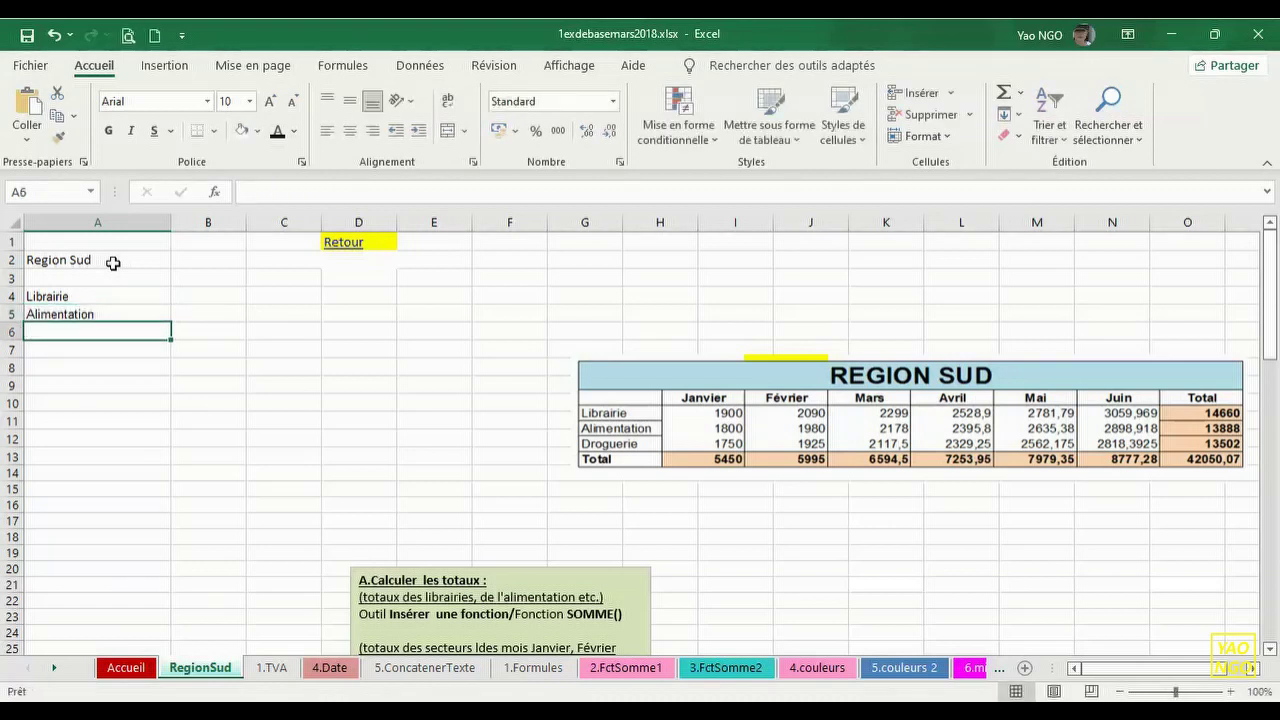
text(Droguerie)
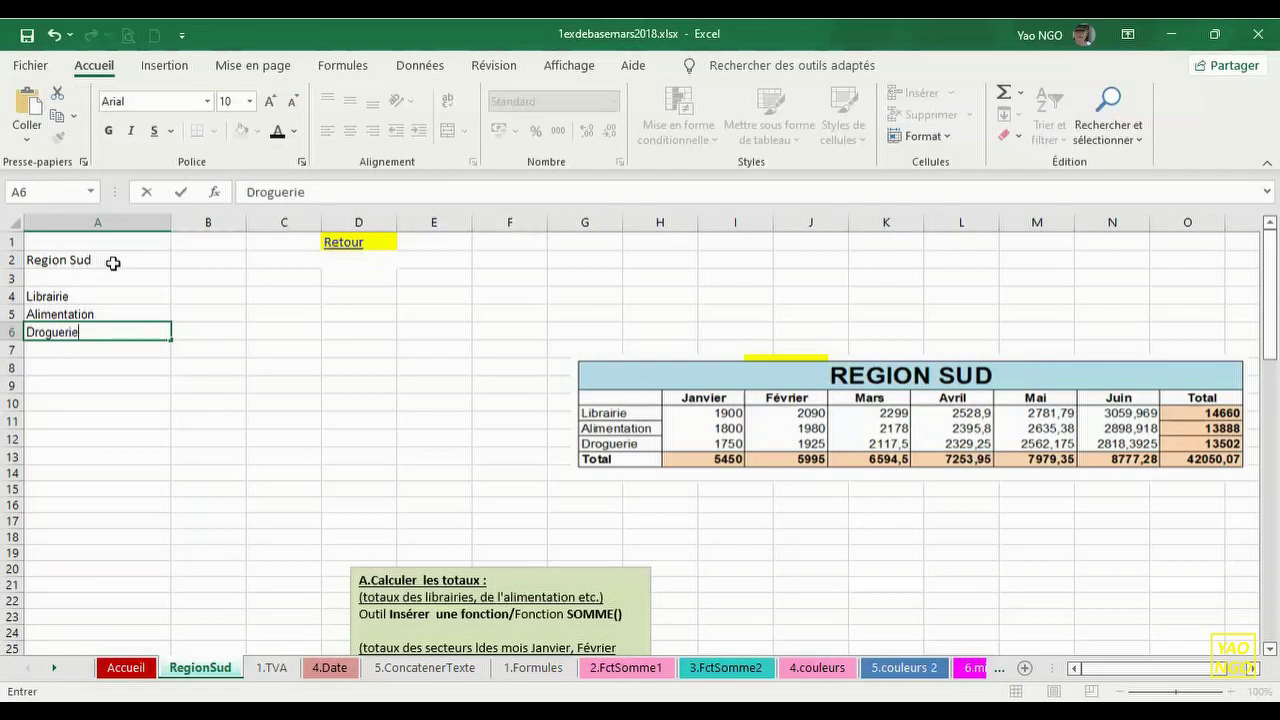
key(Return)
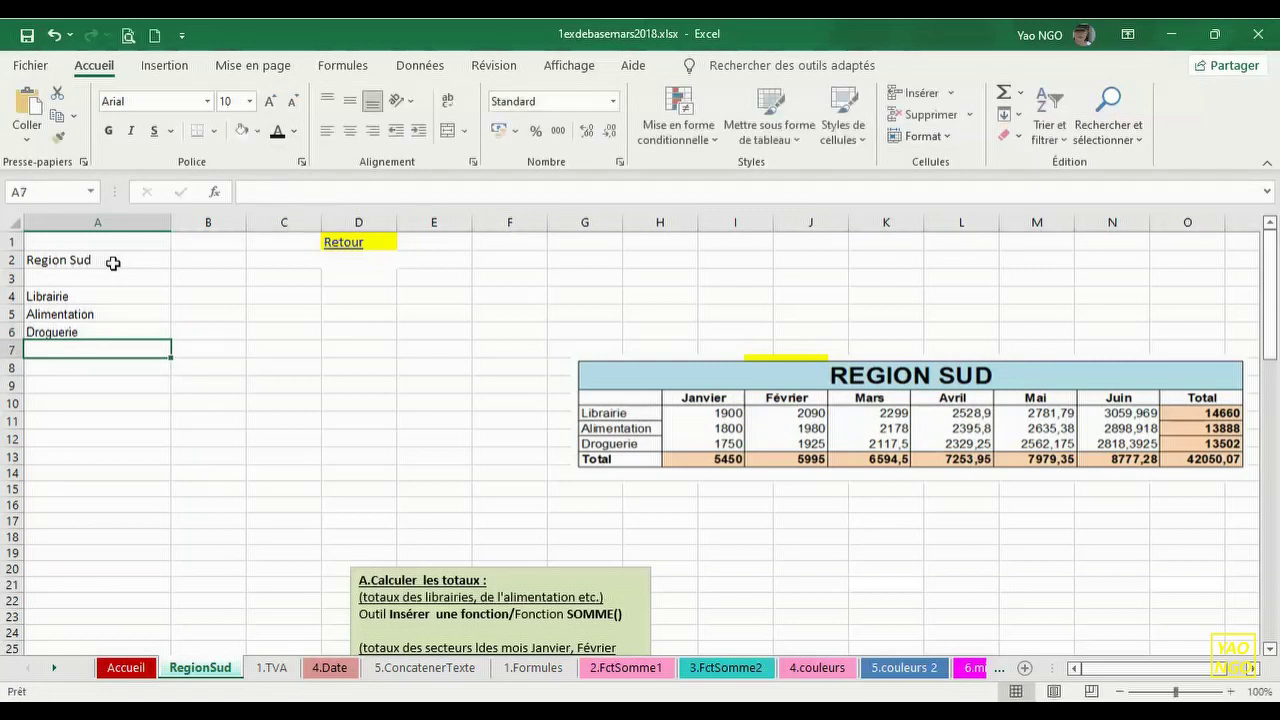
text(Ta)
key(BackSpace)
text(i)
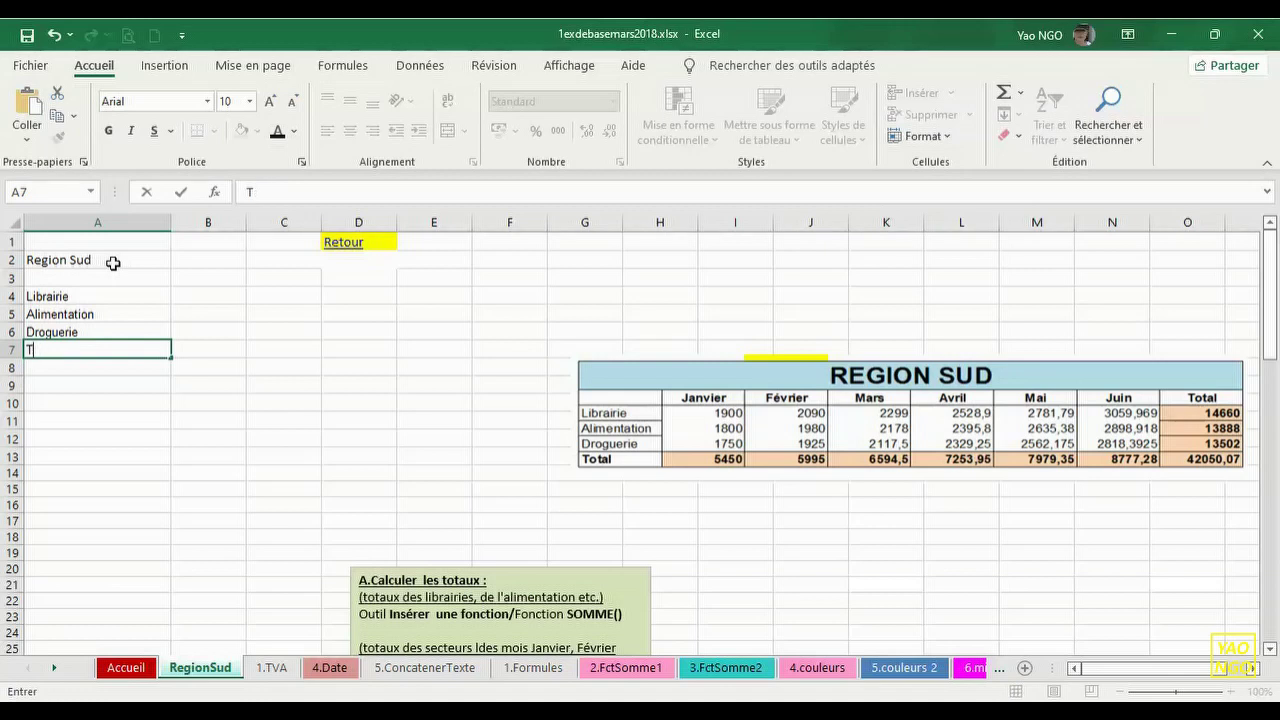
text(otal)
key(Tab)
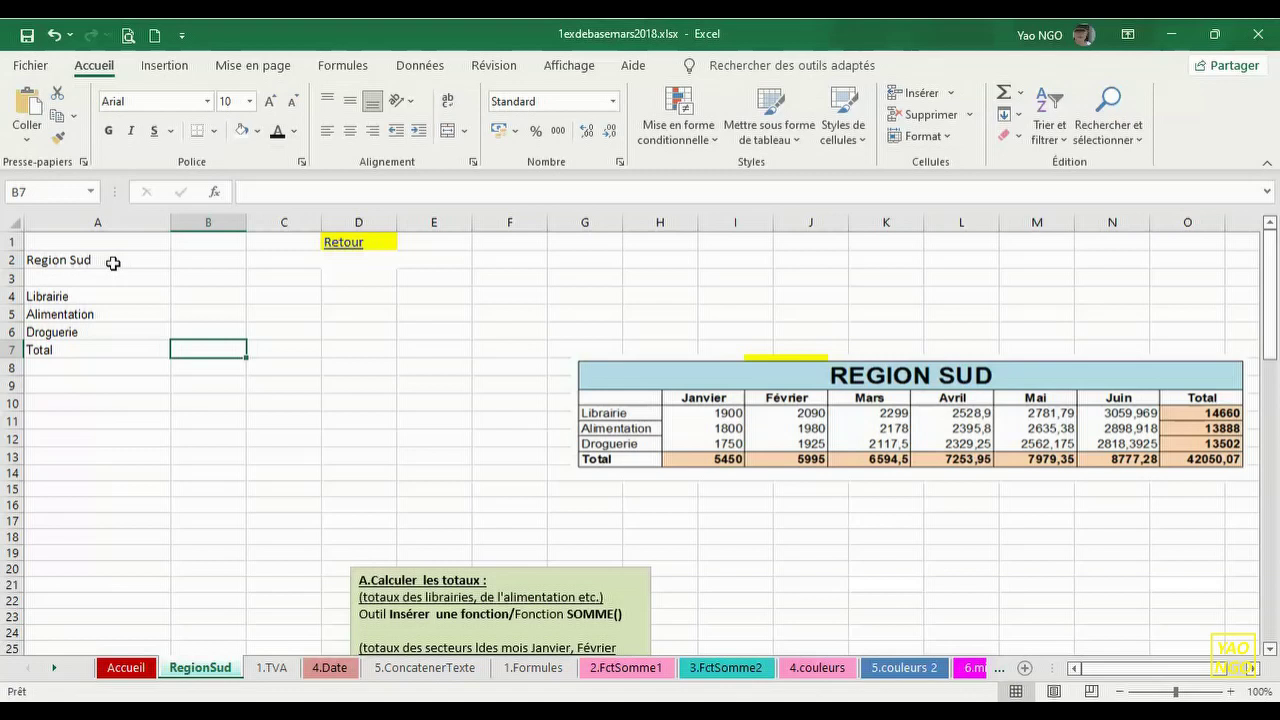
key(Up)
key(Up)
key(Up)
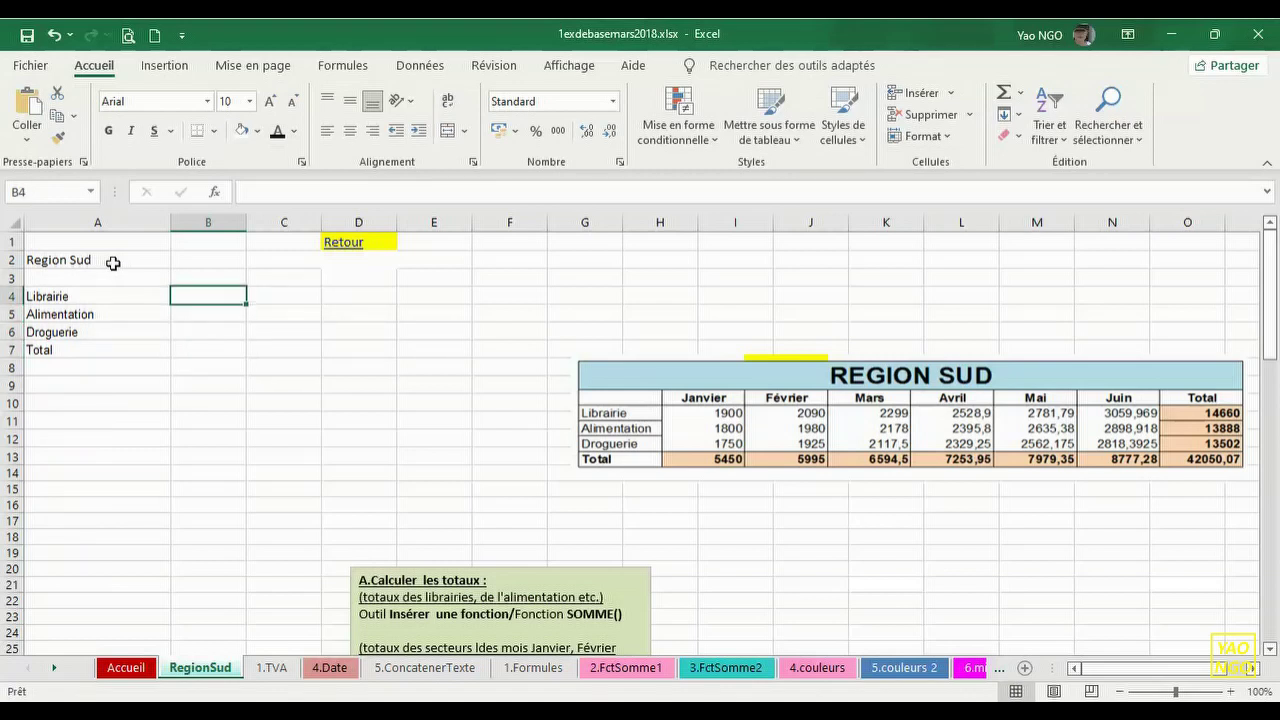
key(Up)
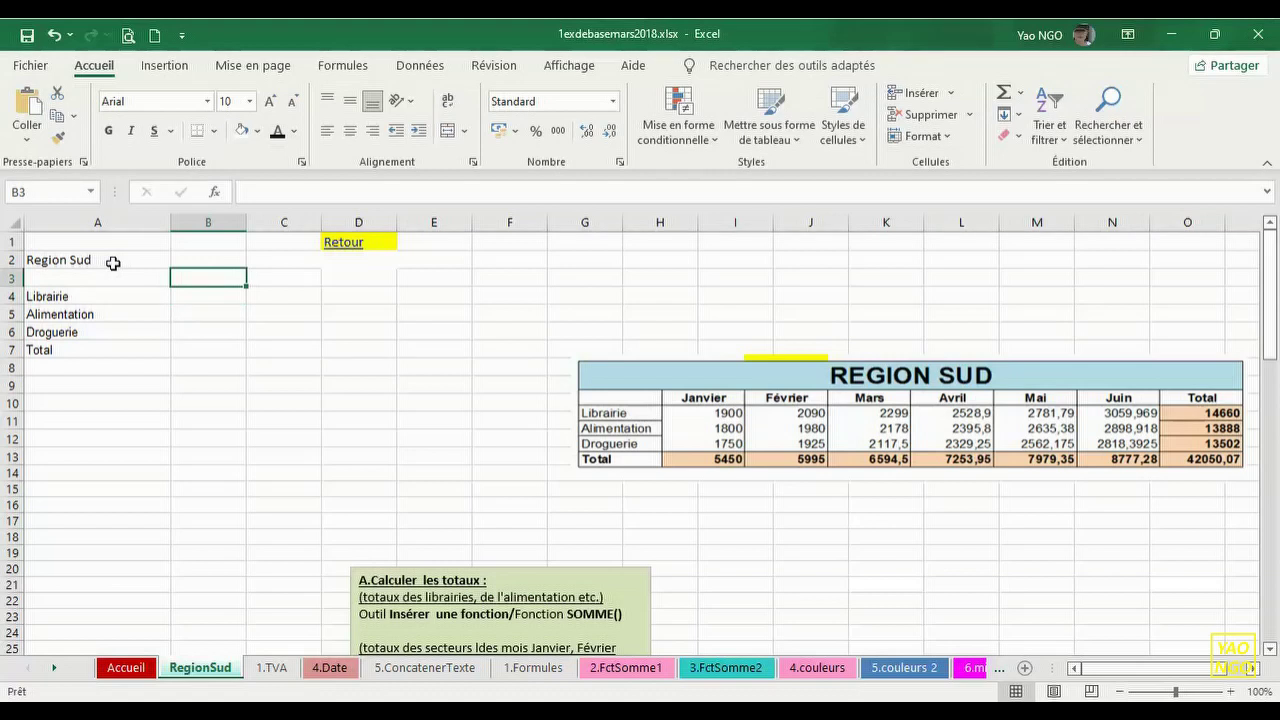
- Enter Janvier in B3 and fill the month series through Juin in G3
text(jJa)
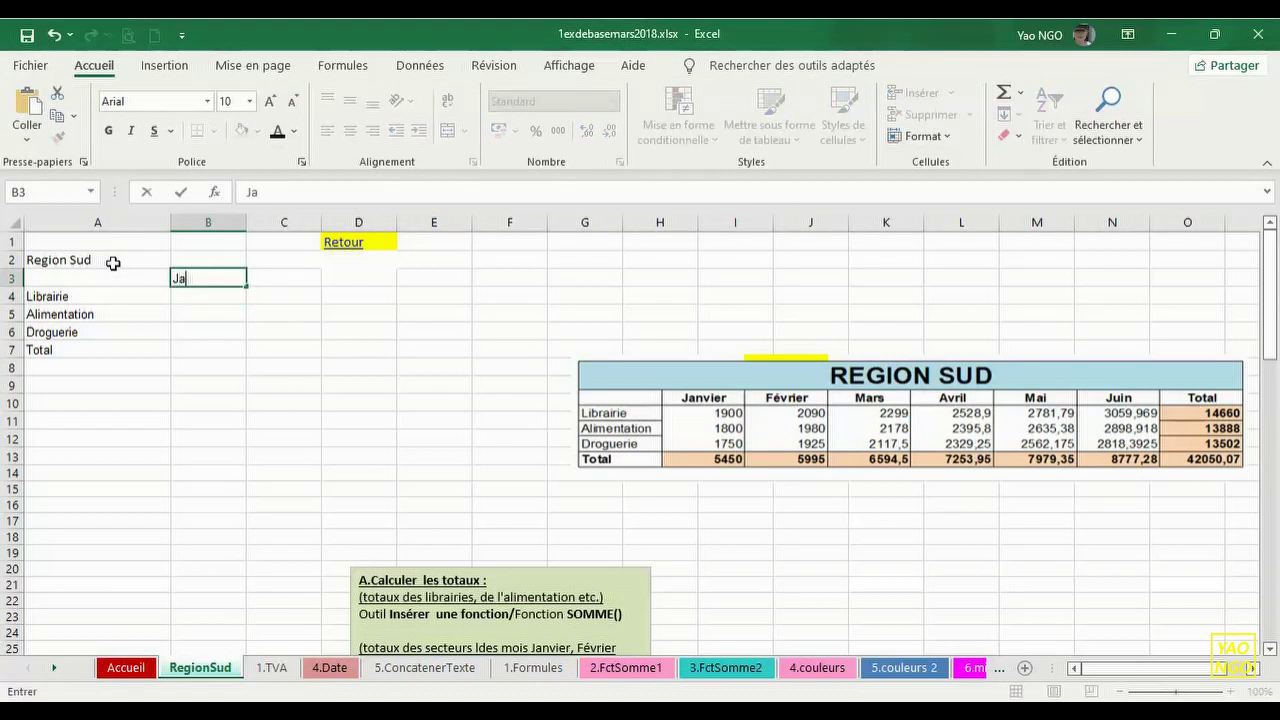
text(nvier)
key(Tab)
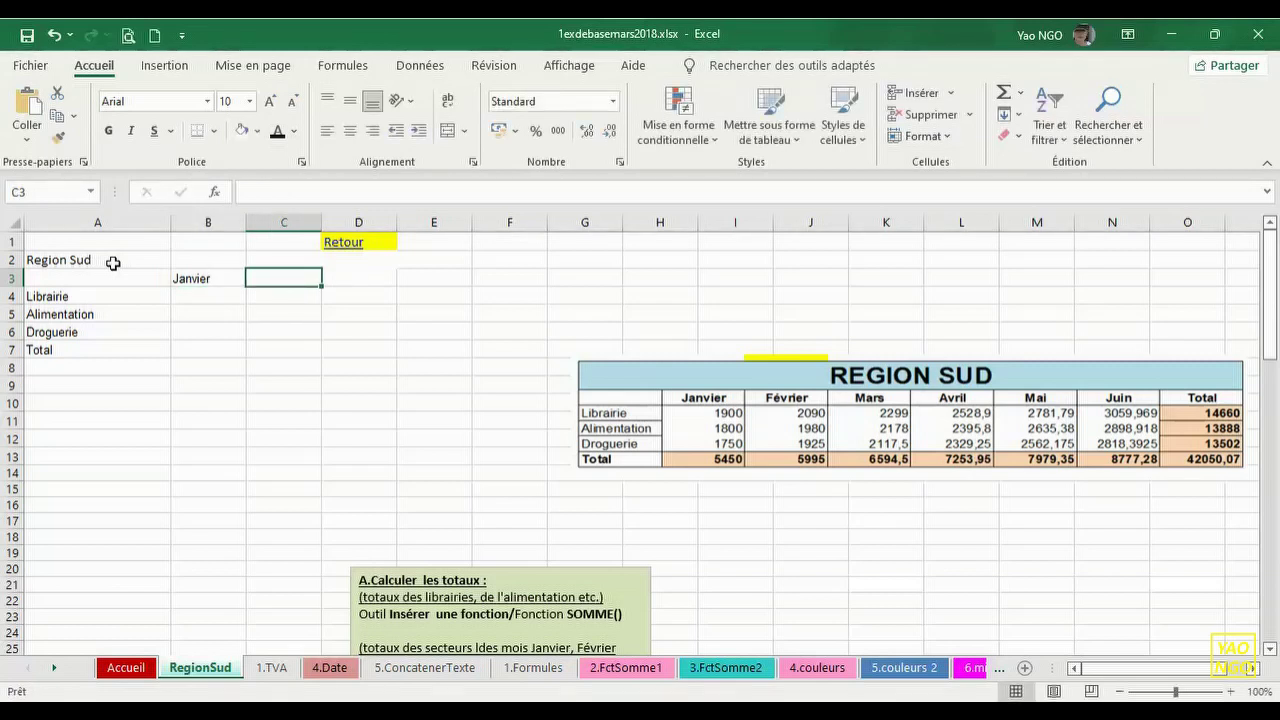
click(251, 329)
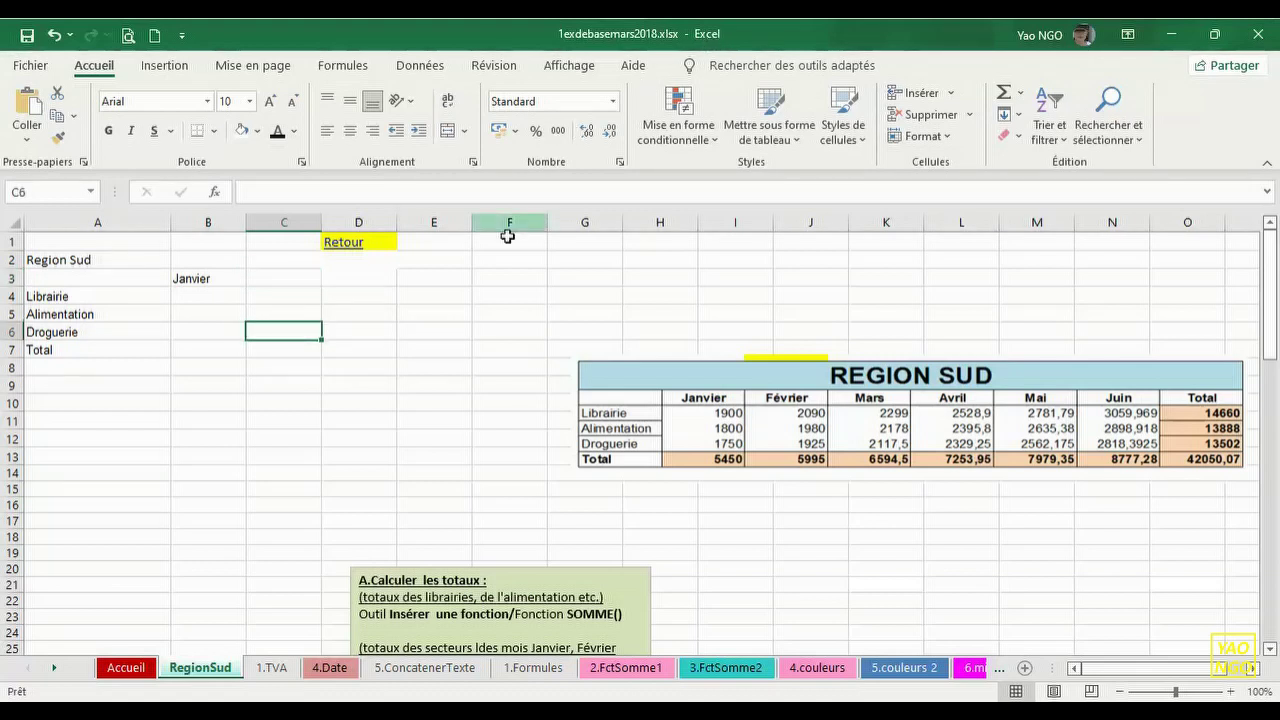
click(222, 281)
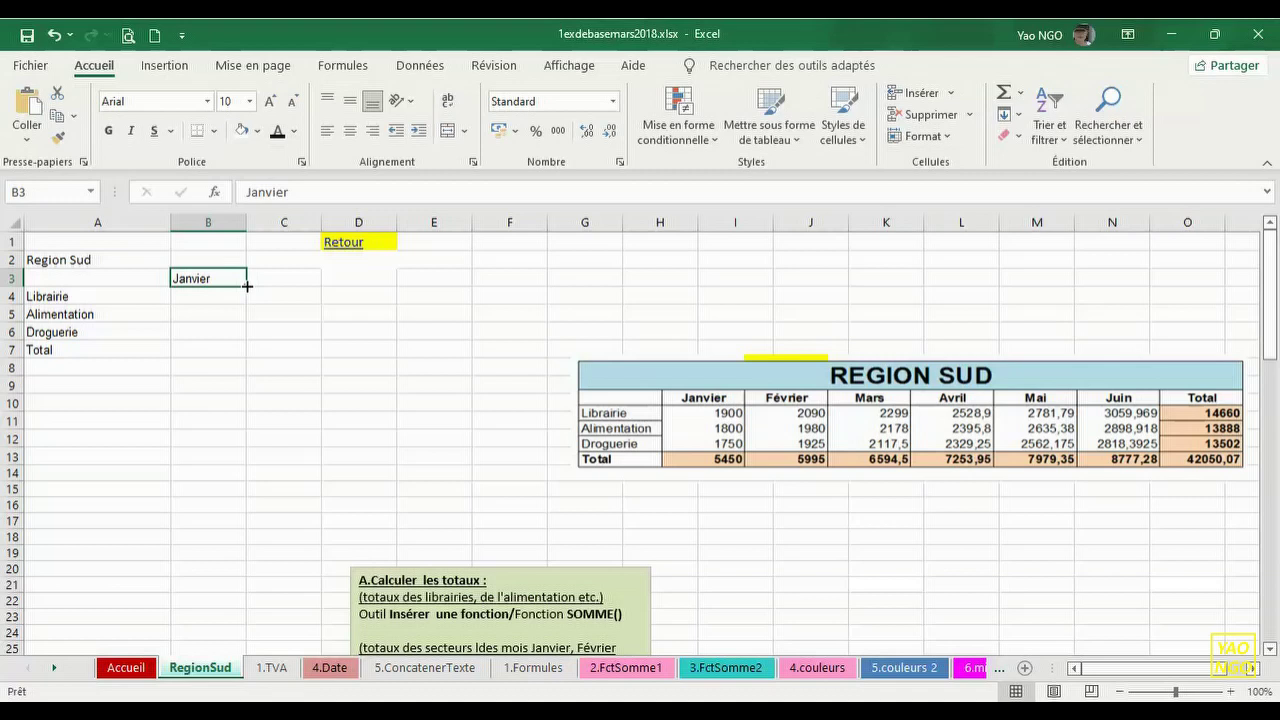
drag(247, 286, 527, 272)
drag(581, 269, 634, 273)
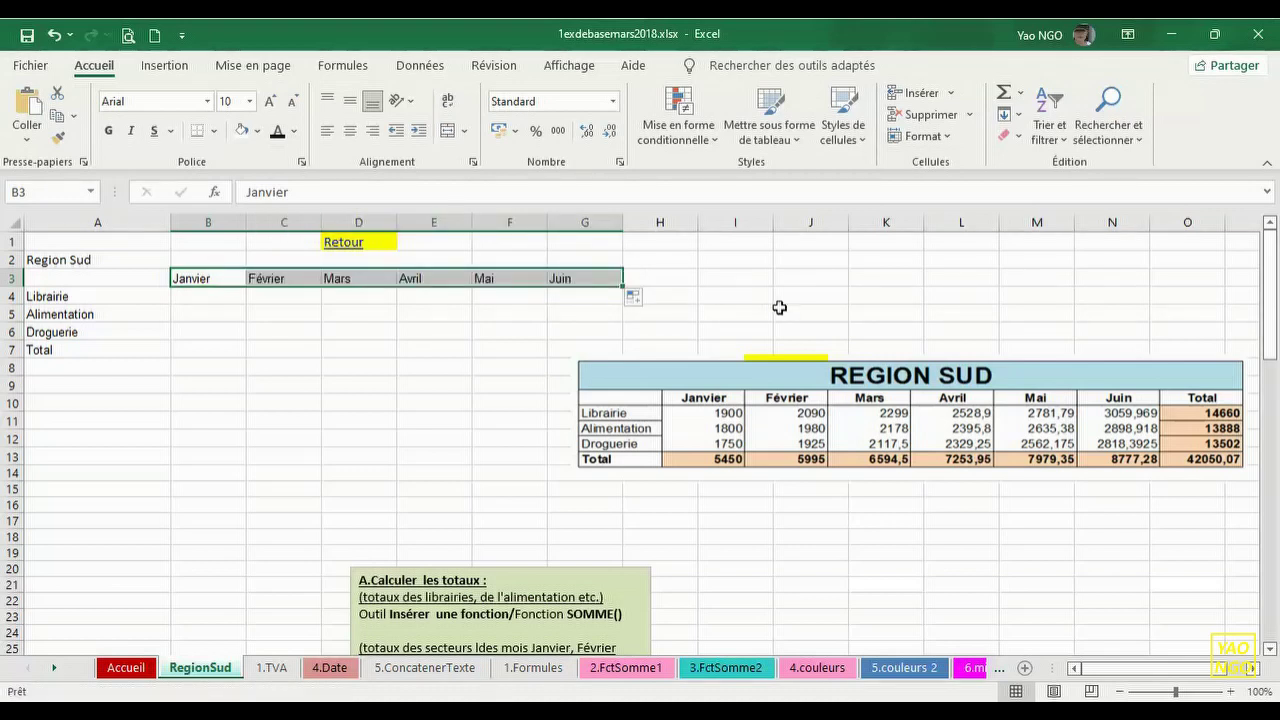
- Add the Total column header in H3
click(670, 280)
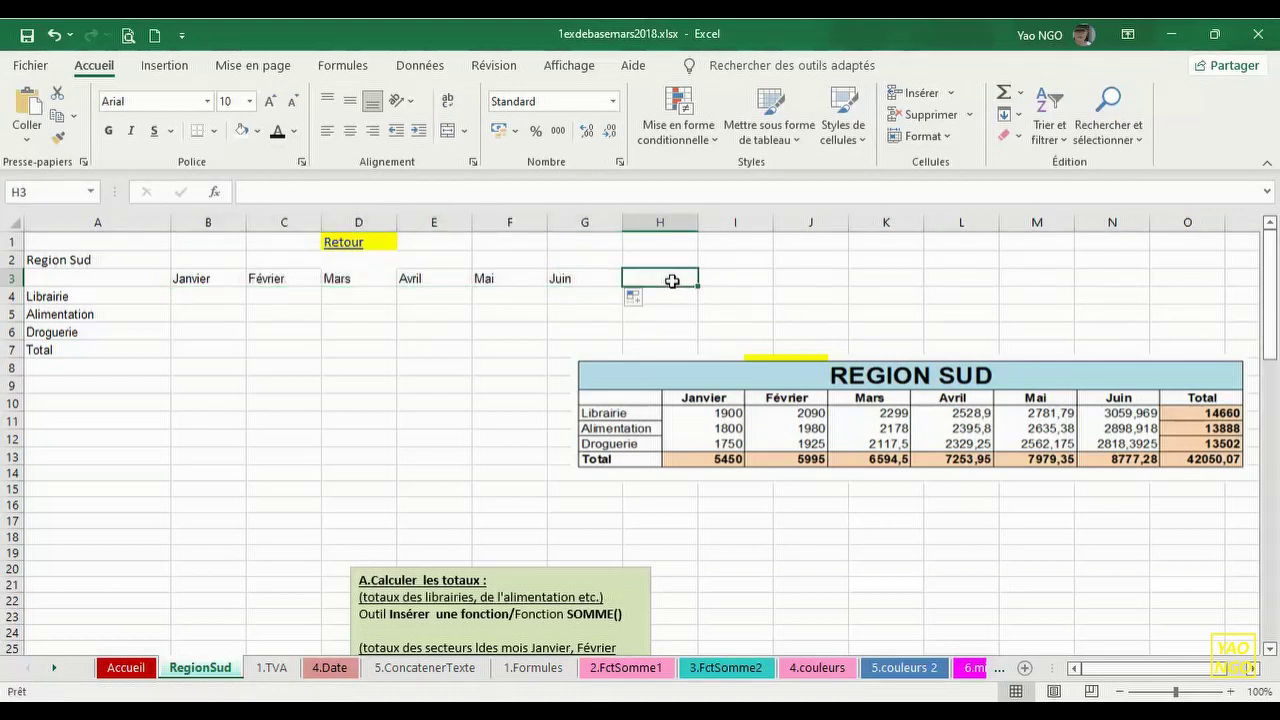
text(Total)
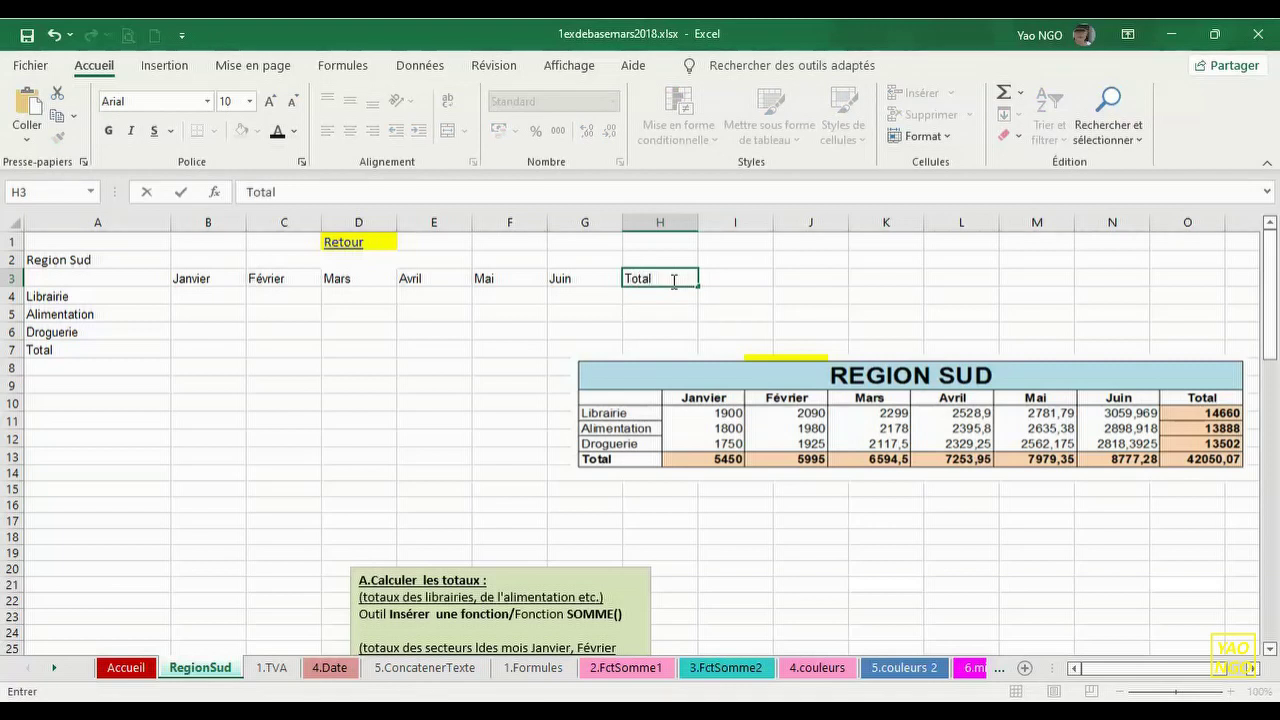
key(Return)
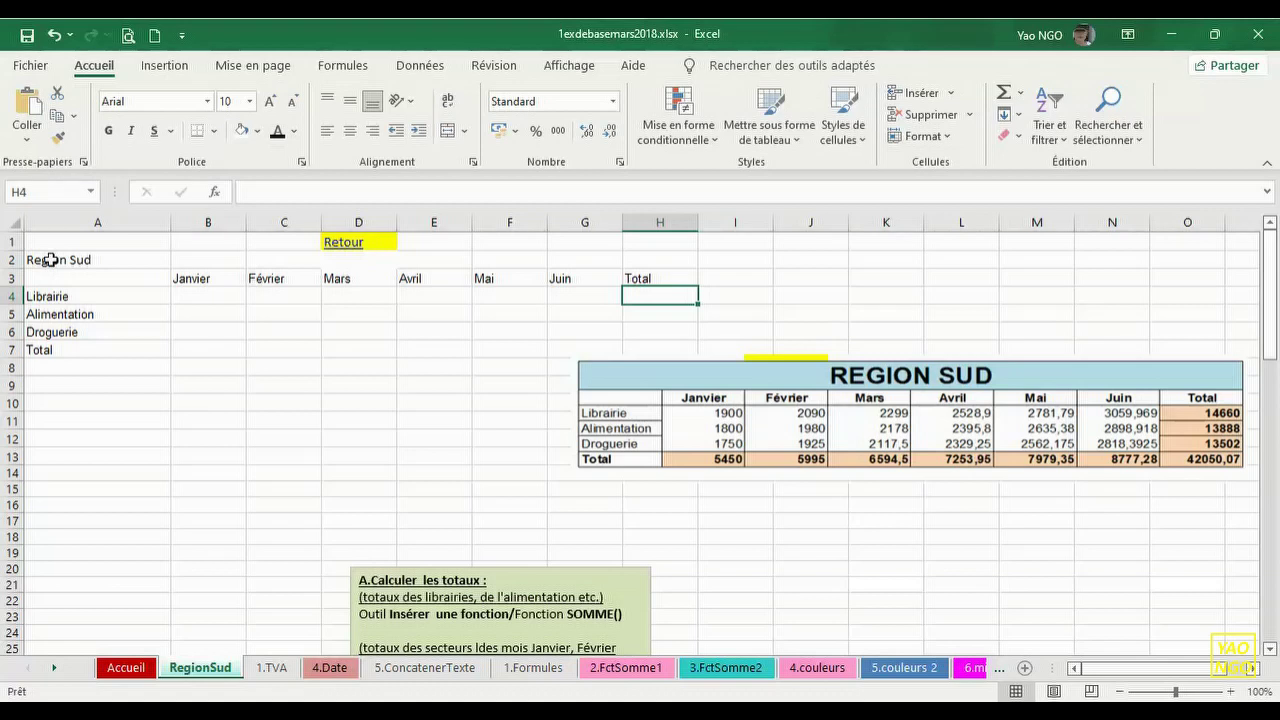
click(192, 297)
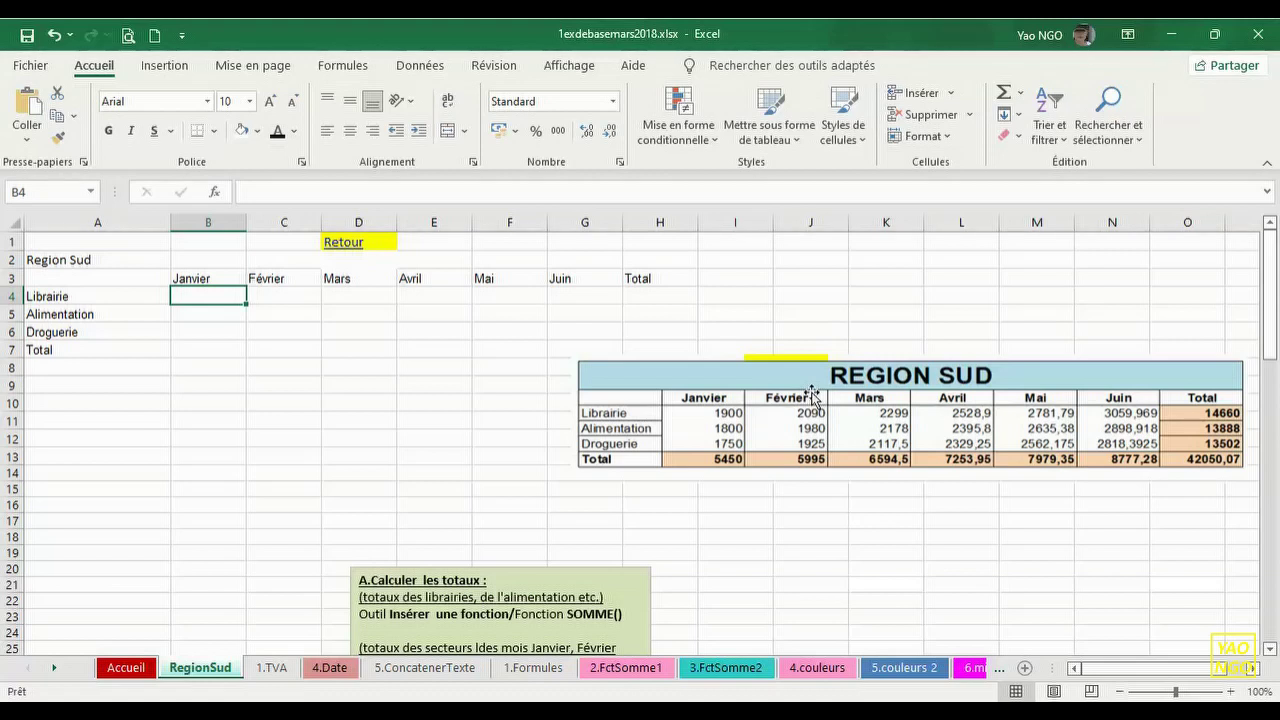
- Enter the Janvier figures 1900, 1800 and 1750 in B4:B6
text(1900)
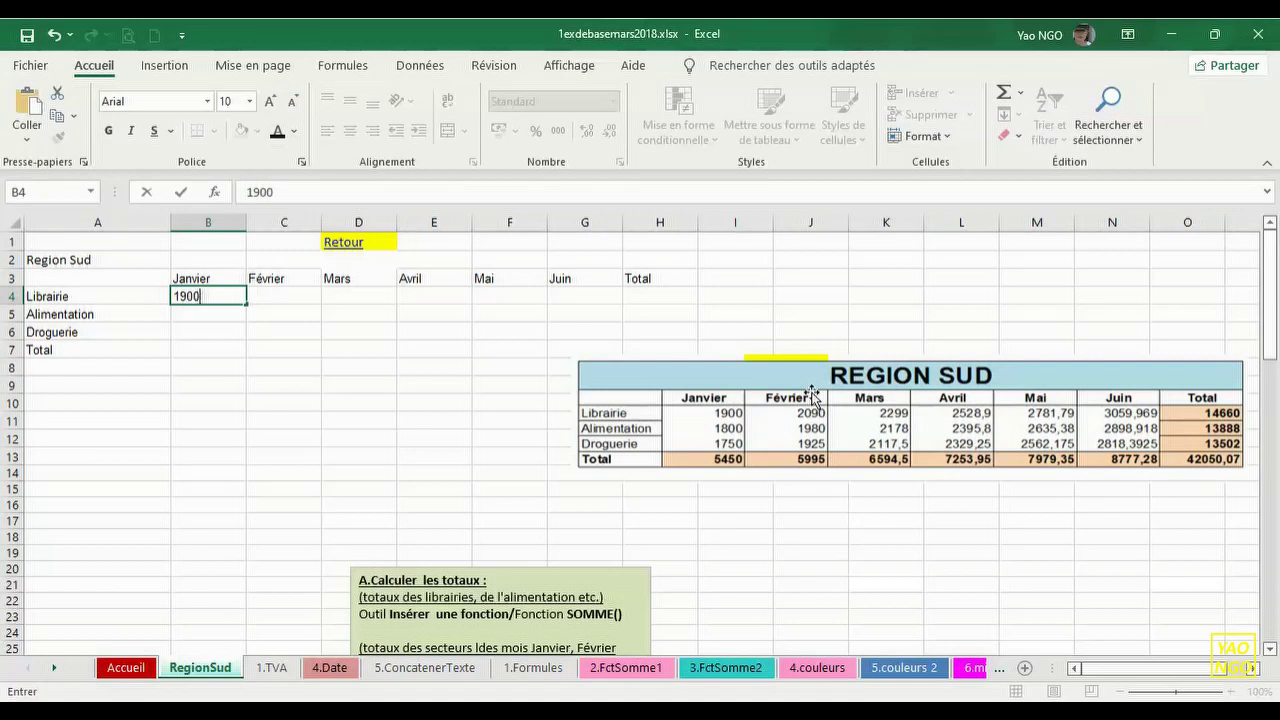
key(Return)
text(1800)
key(Return)
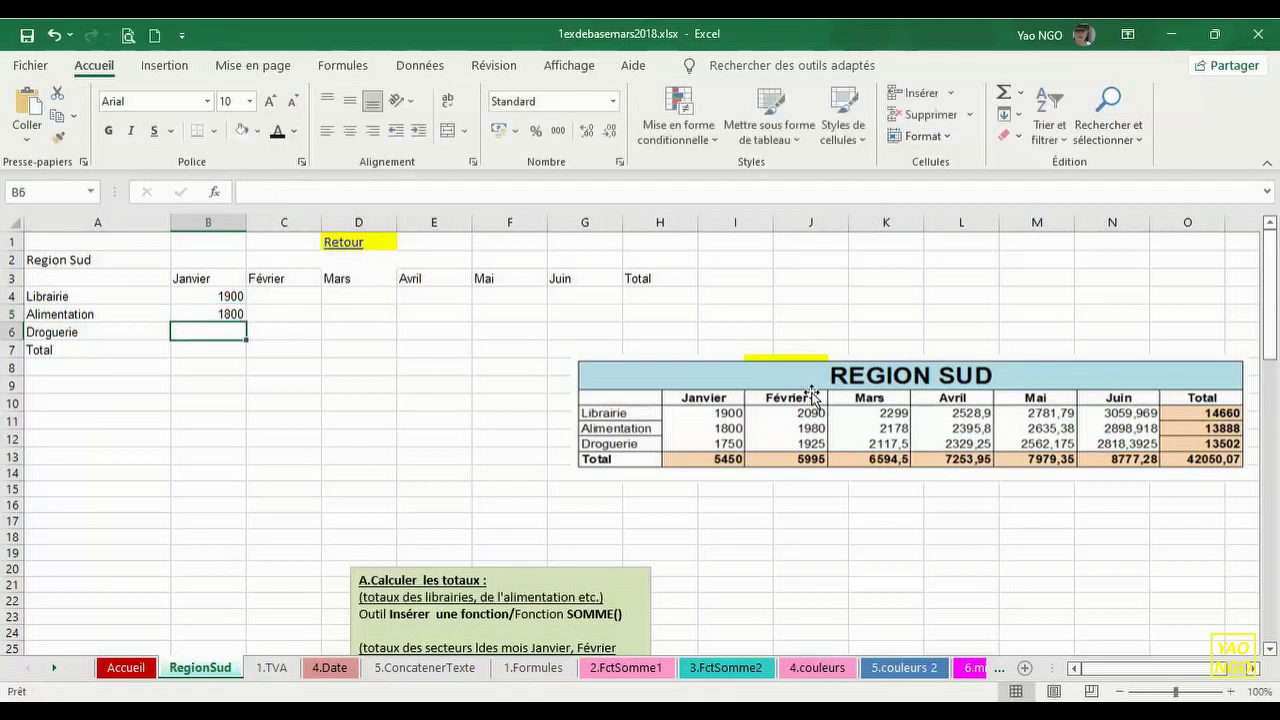
text(1750)
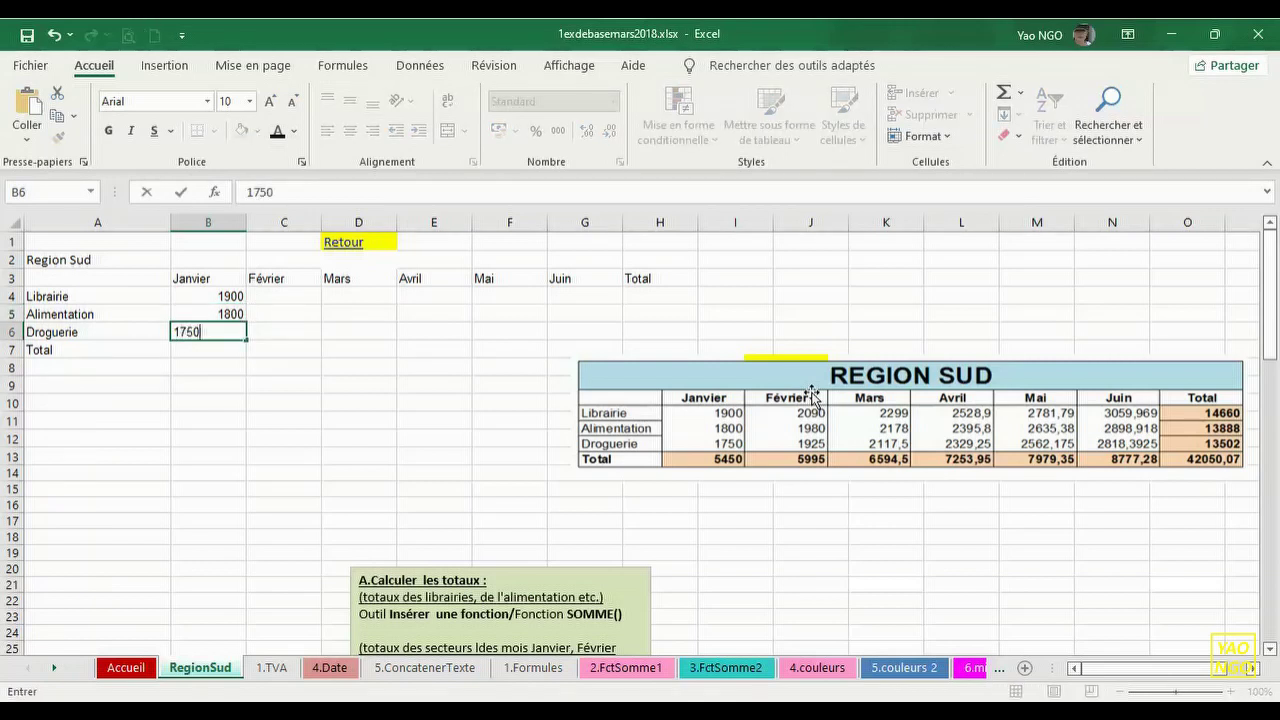
key(Return)
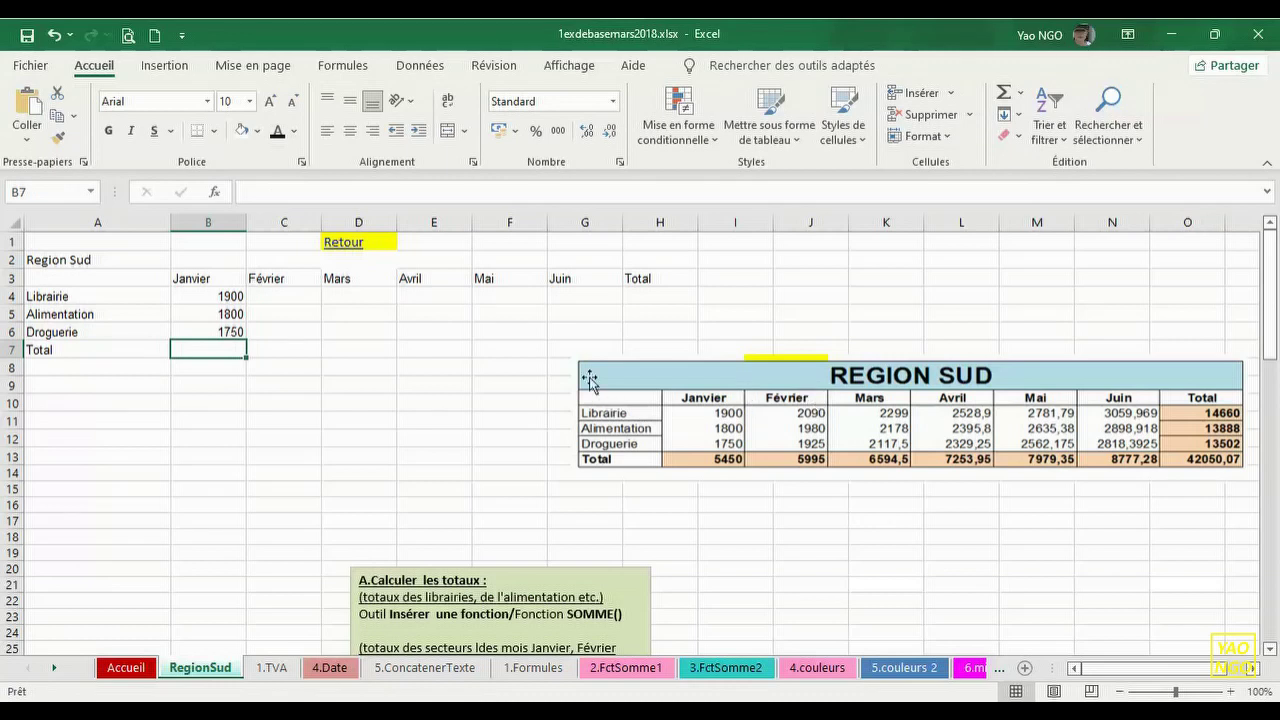
- Enter the Février figures 2090, 1980 and 1925 in C4:C6
click(293, 299)
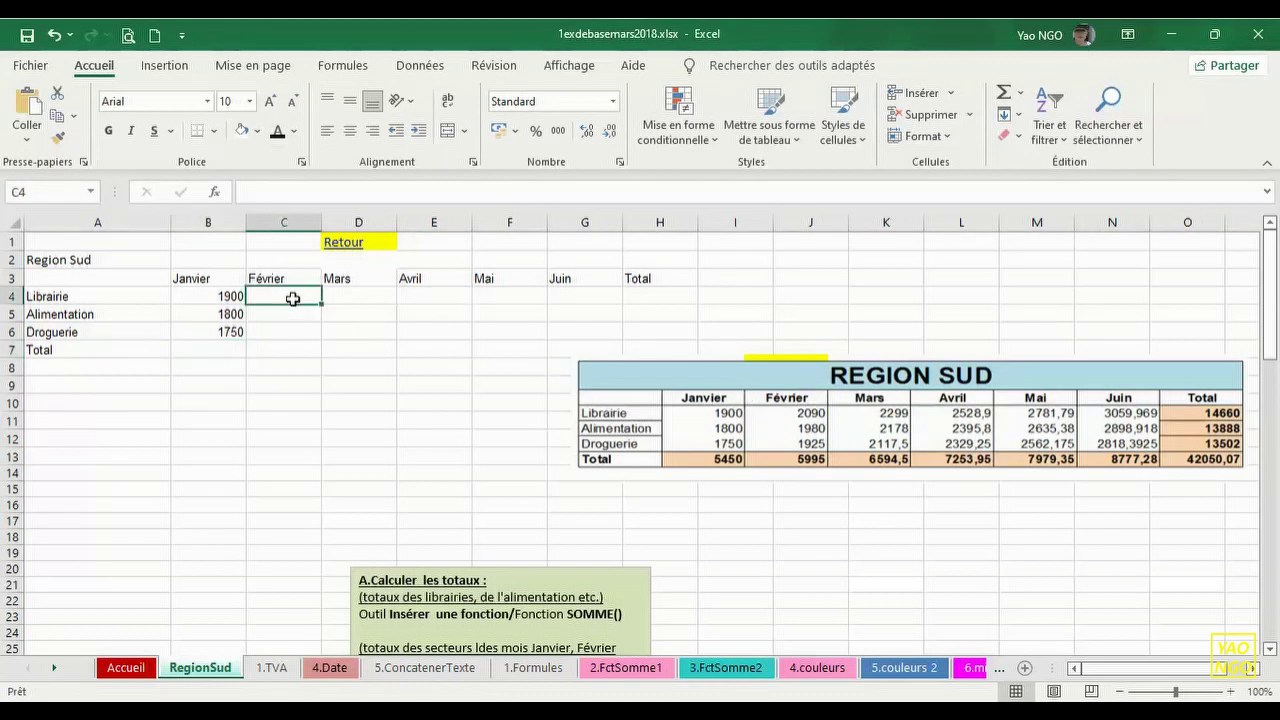
text(20)
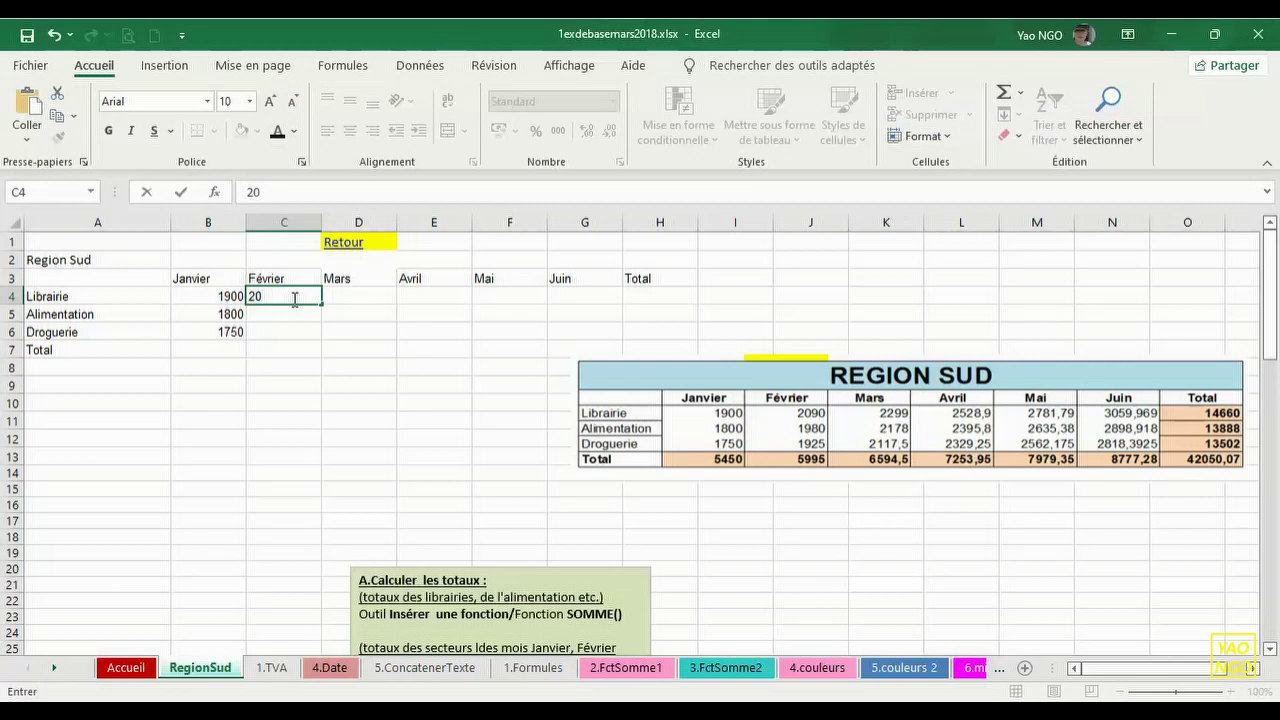
text(90)
key(Return)
text(1)
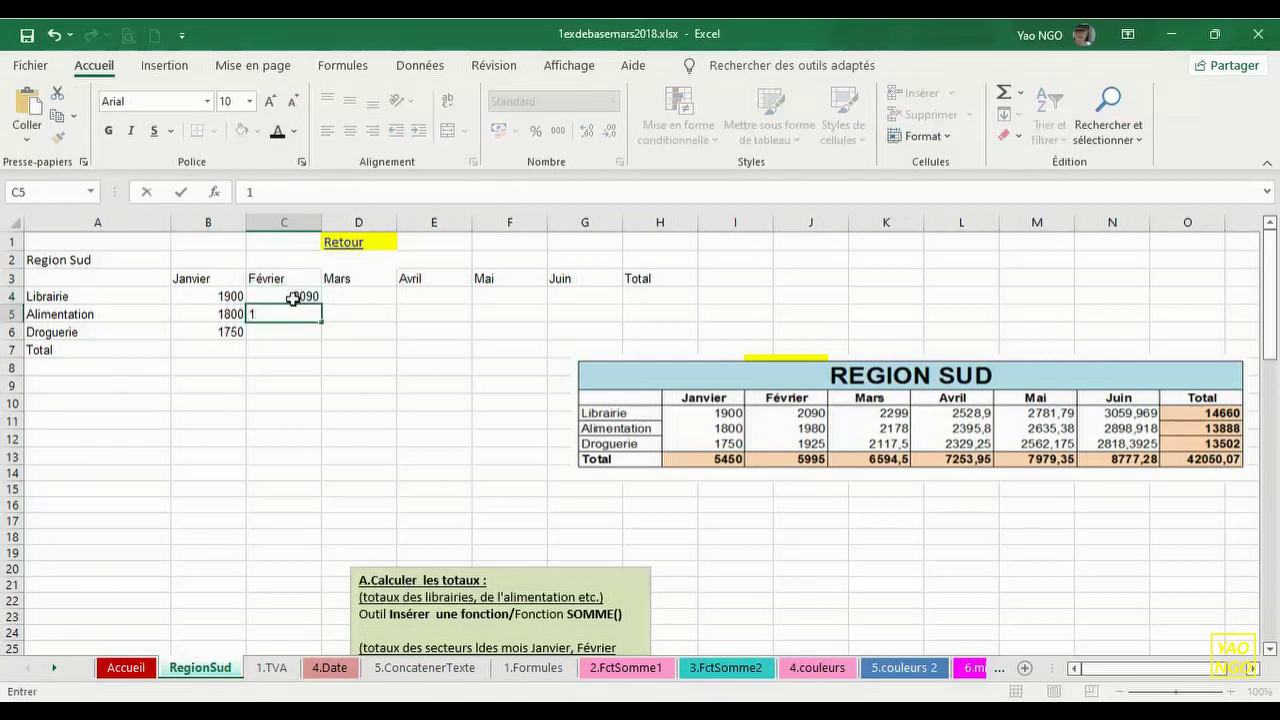
text(980)
key(Return)
text(1)
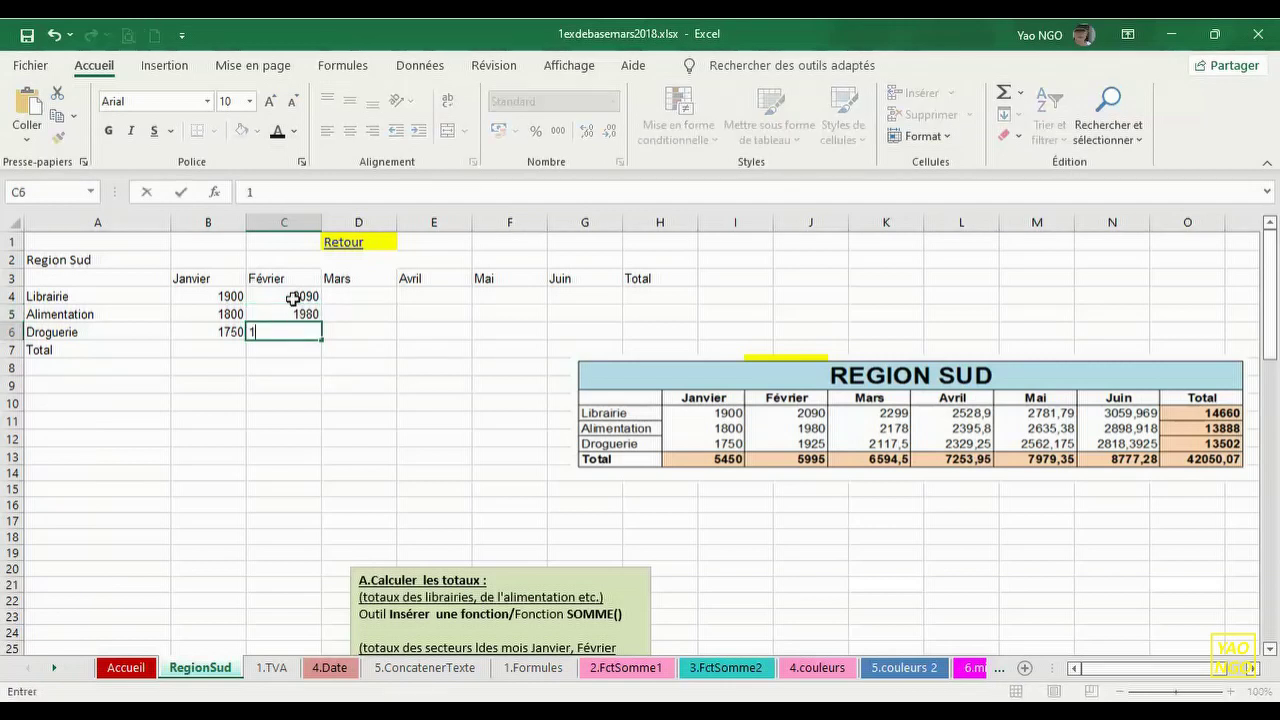
text(925)
key(Return)
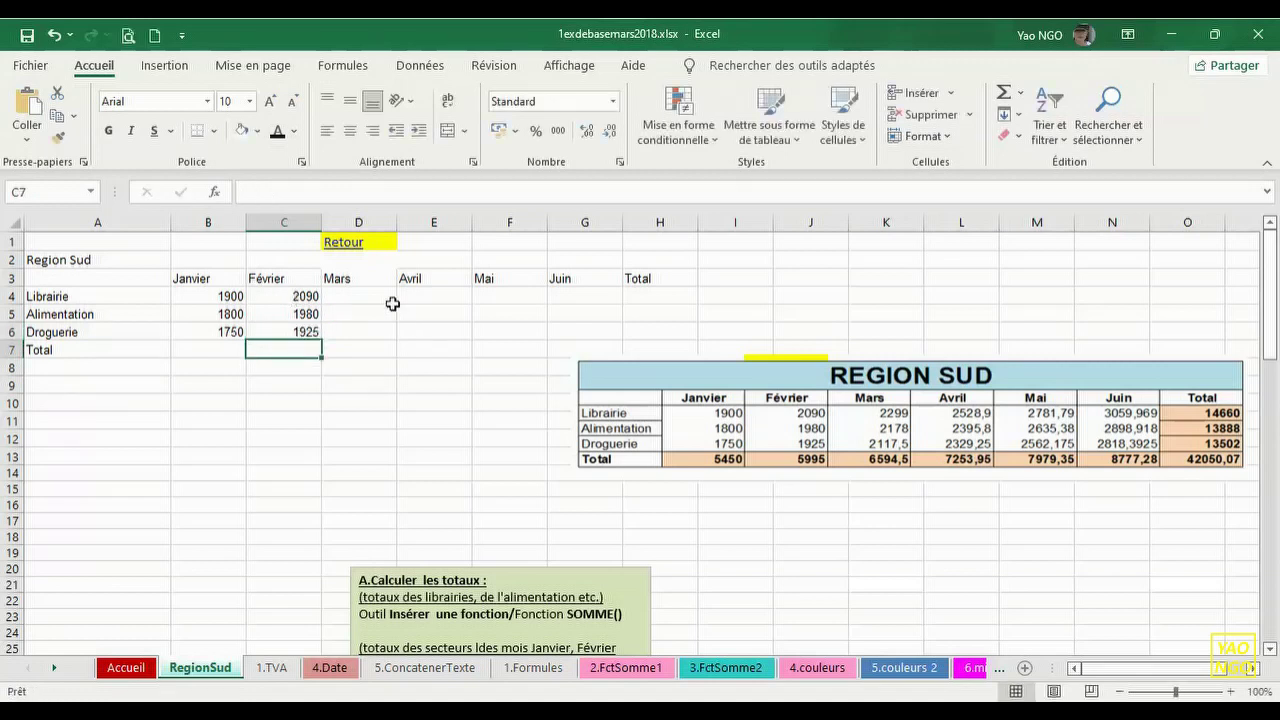
- Save the workbook and move the REGION SUD picture below the data
click(27, 38)
drag(691, 411, 264, 461)
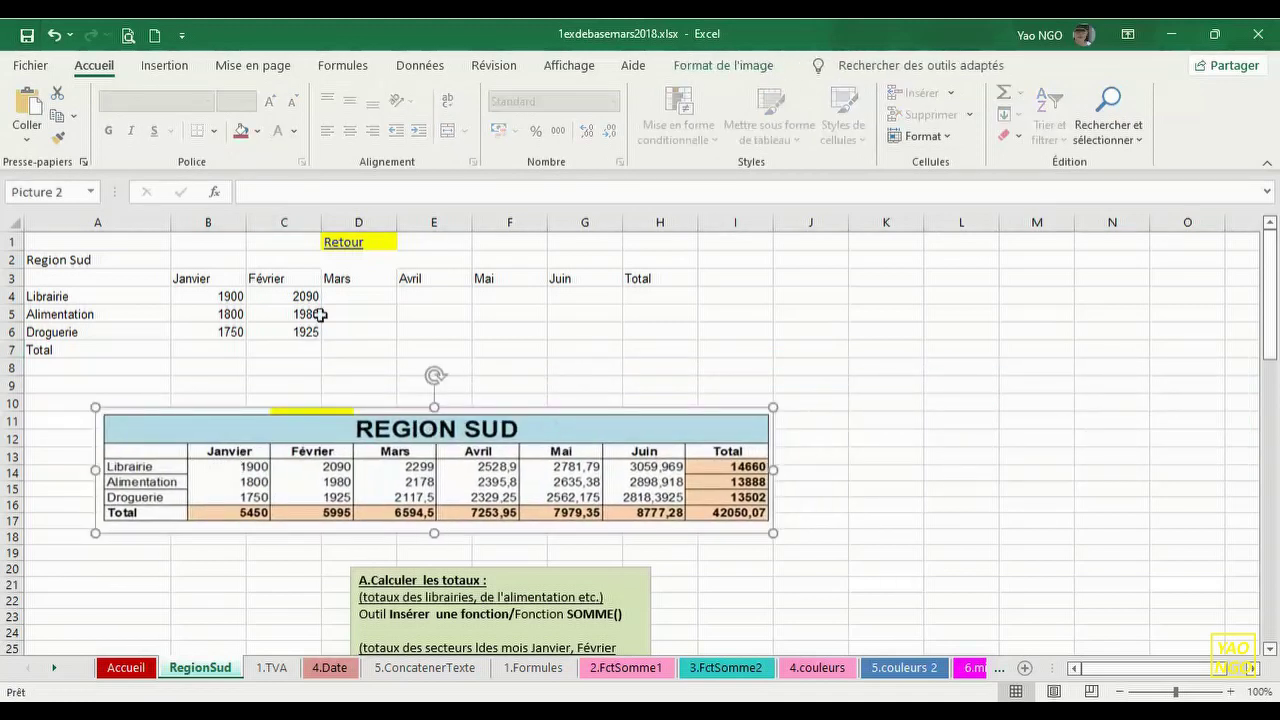
click(363, 295)
- Enter the Mars figures 2299, 2178 and 2117,5 in D4:D6
text(2)
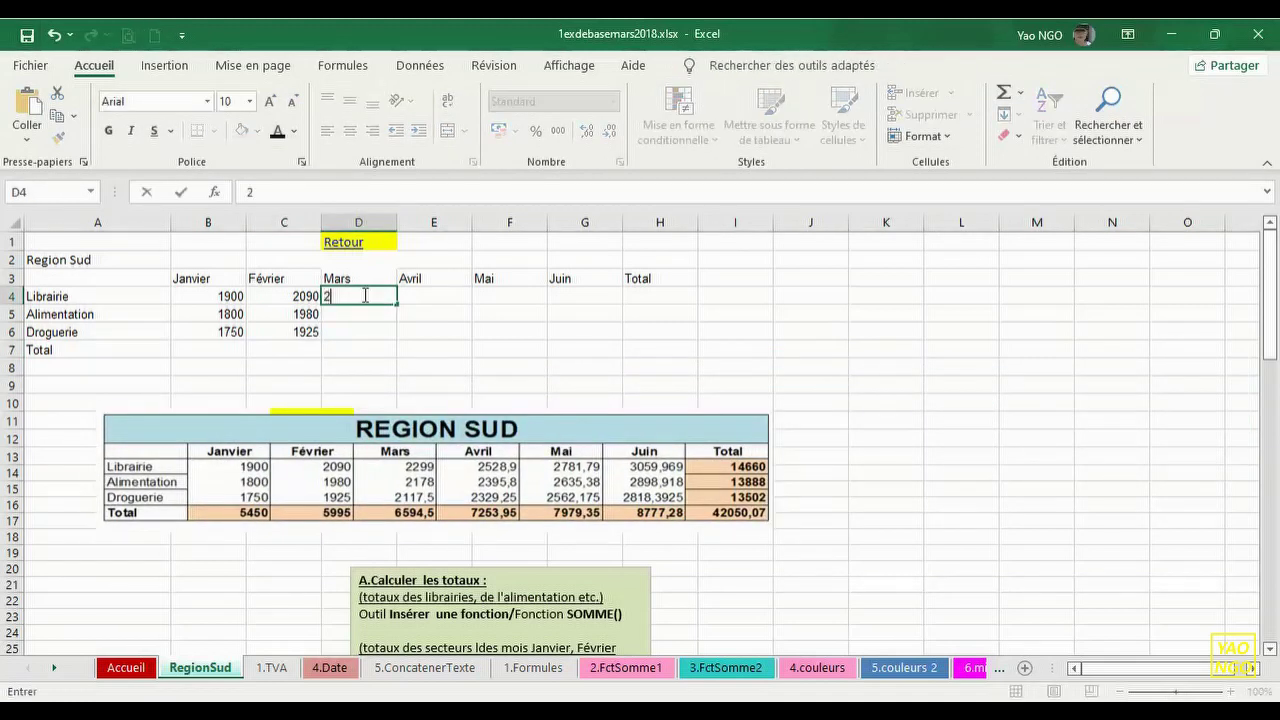
text(299)
key(Return)
text(2)
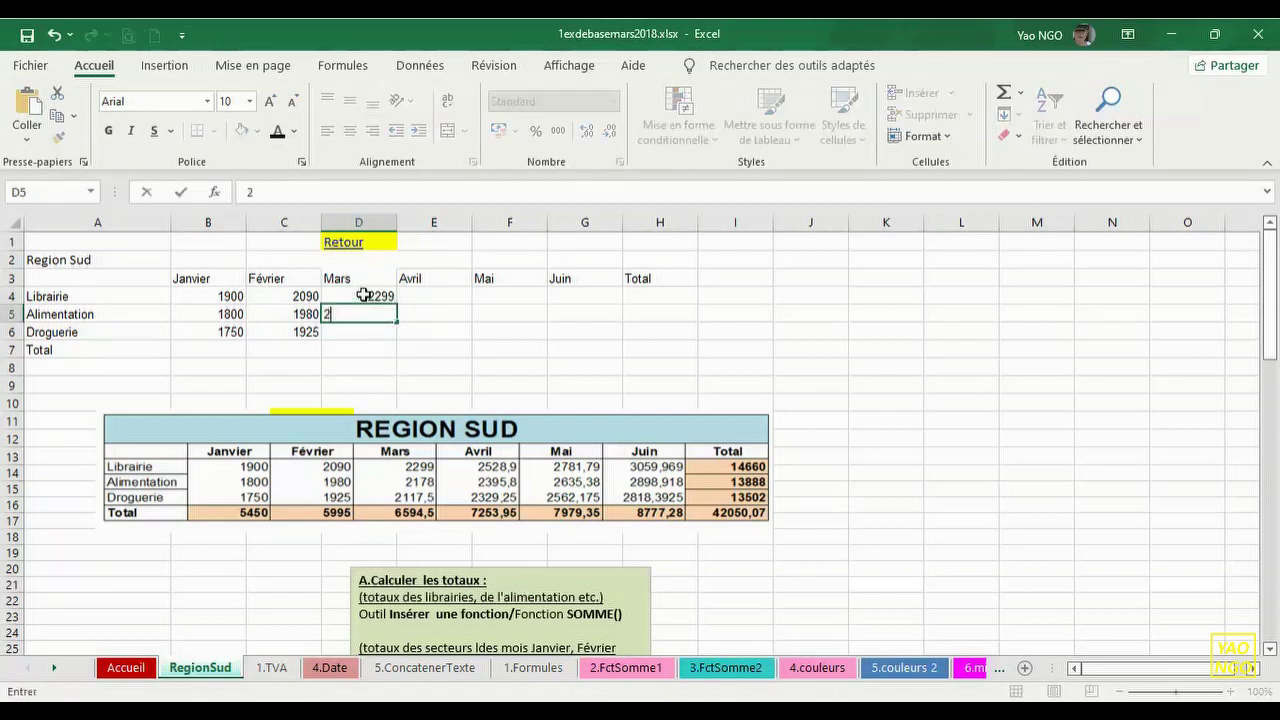
text(178)
key(Return)
text(21)
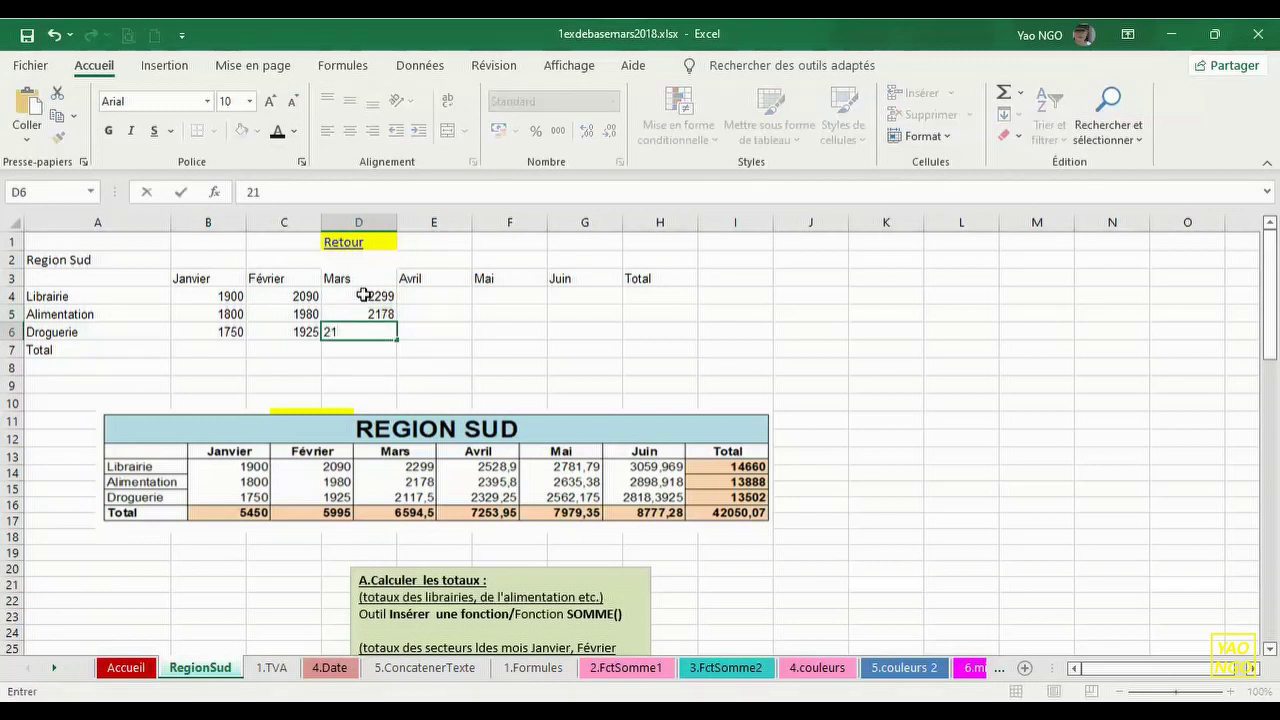
text(17)
text(,5)
key(Return)
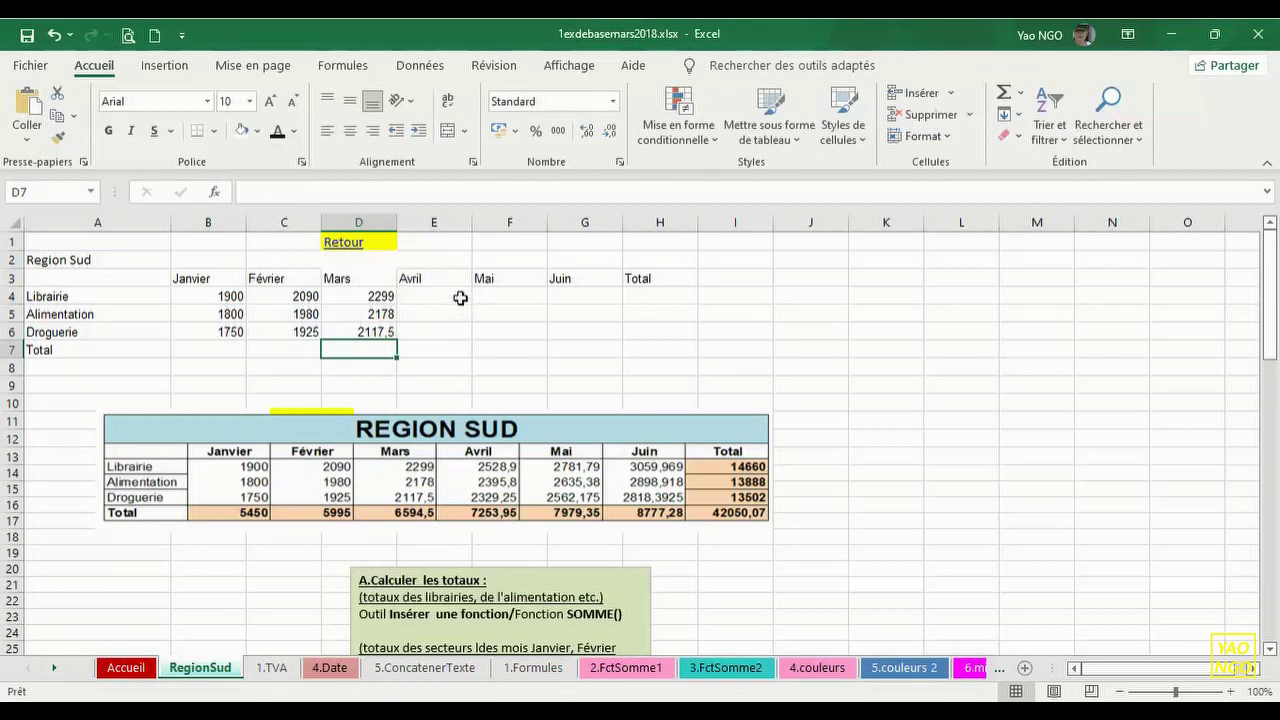
- Enter the Avril figures 2528,9, 2395,8 and 2029,25 in E4:E6
click(455, 297)
text(2)
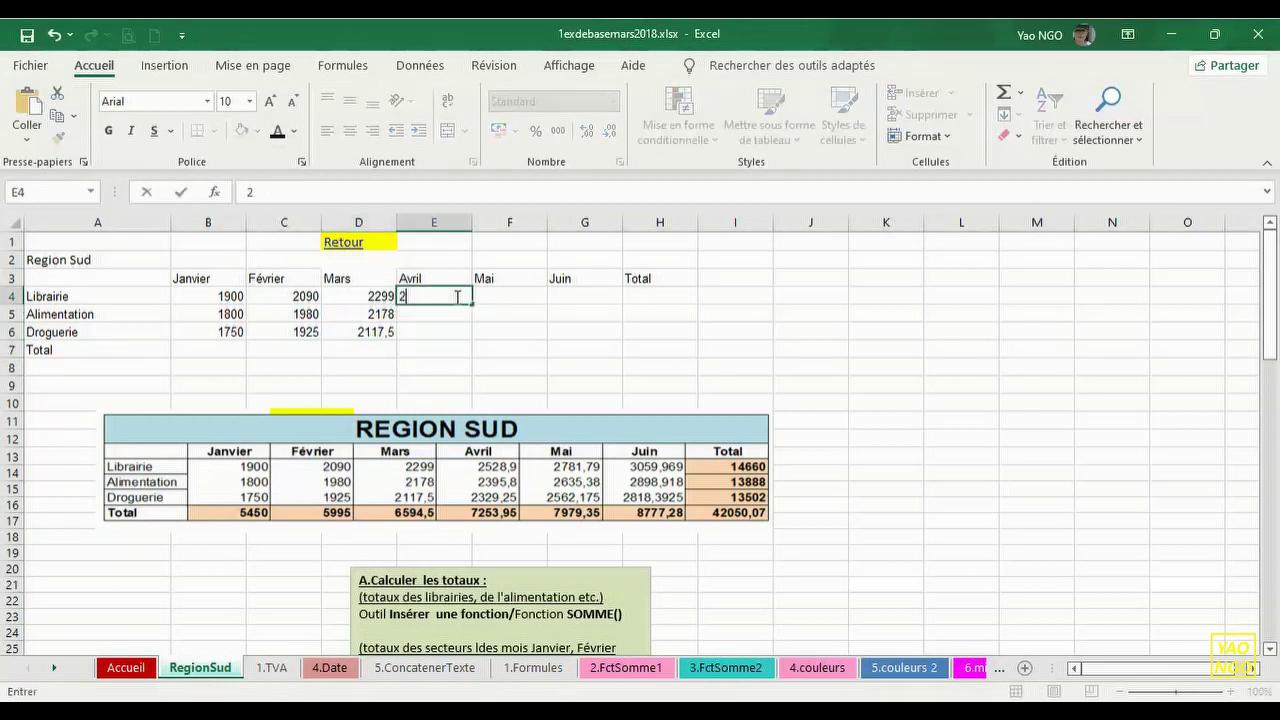
text(528,9)
key(Return)
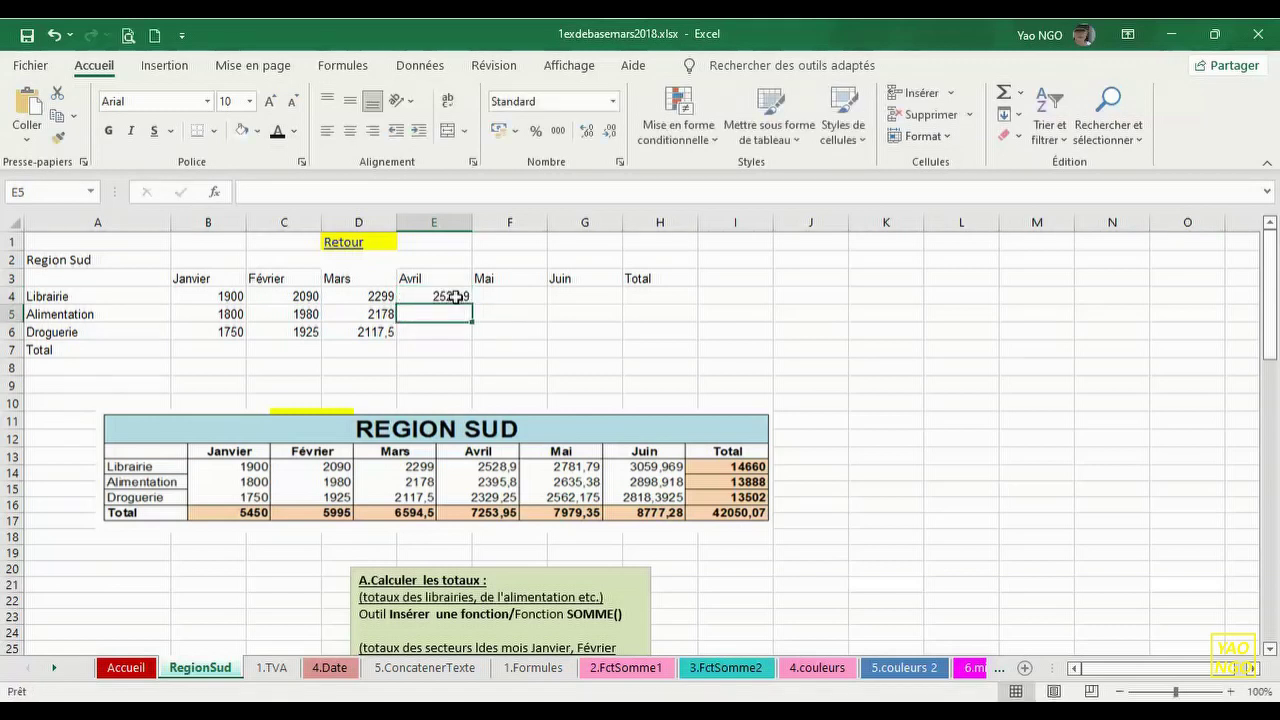
text(2)
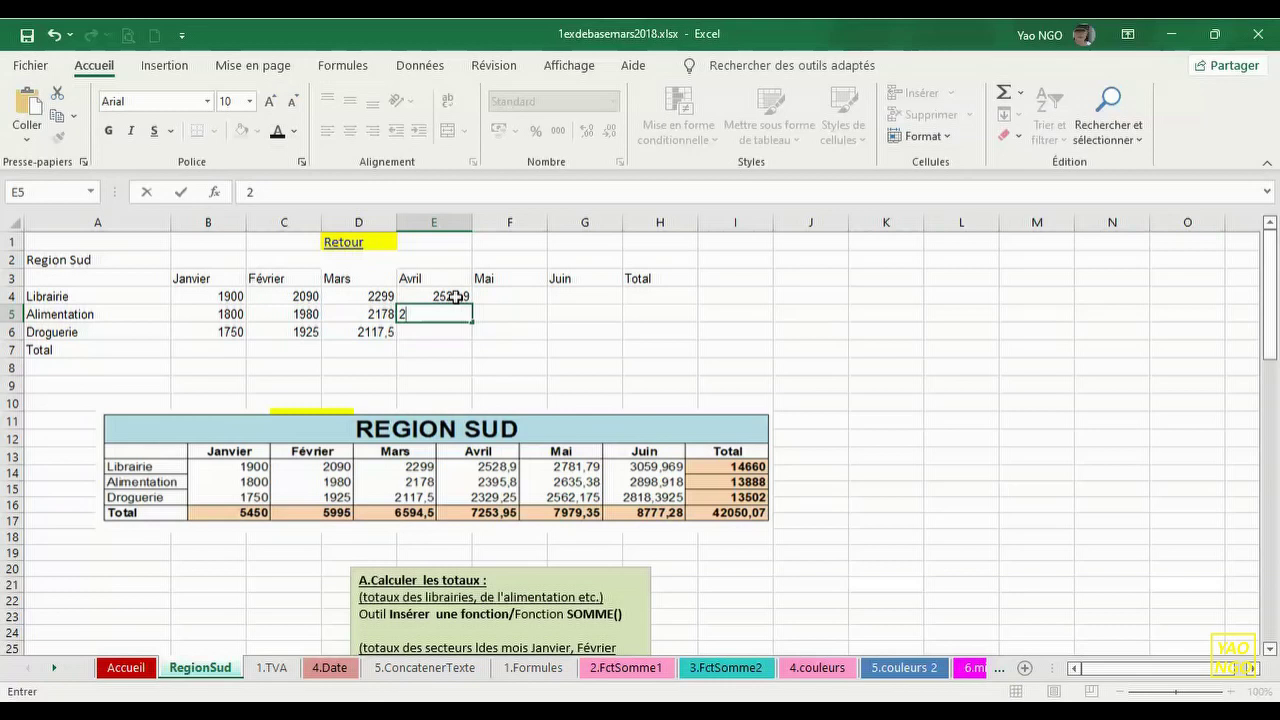
text(395,8)
key(Return)
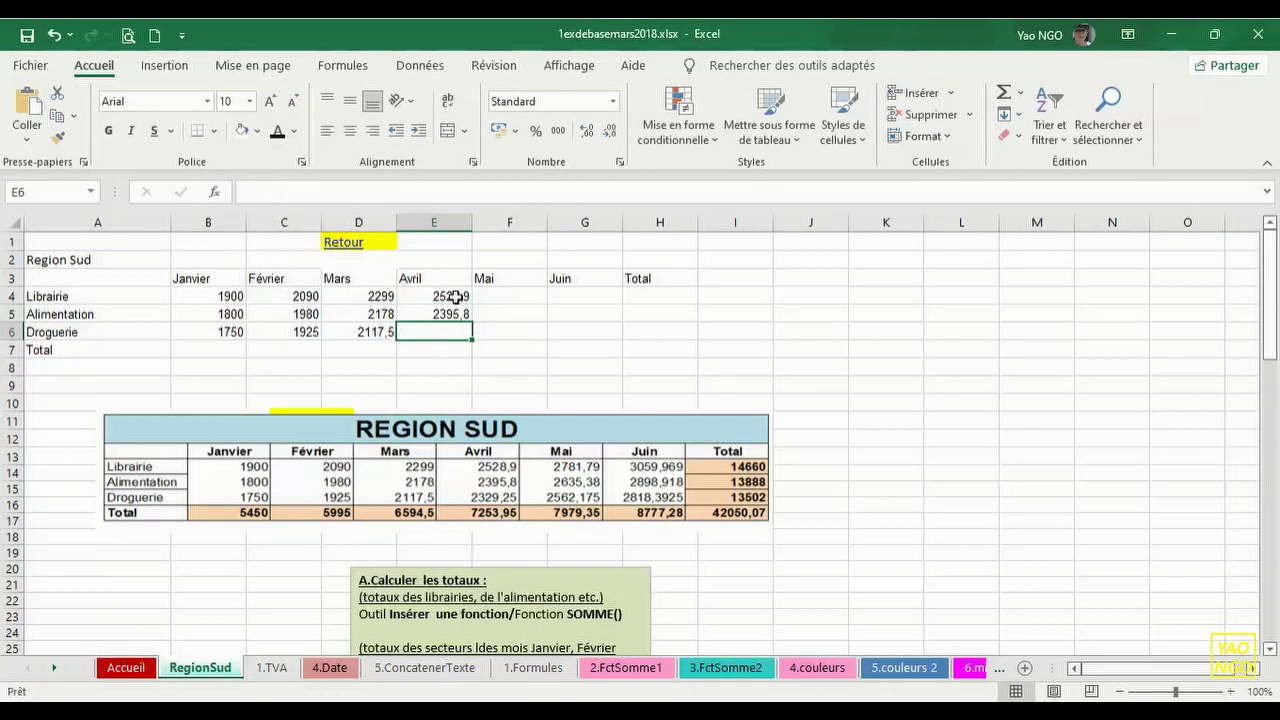
text(20)
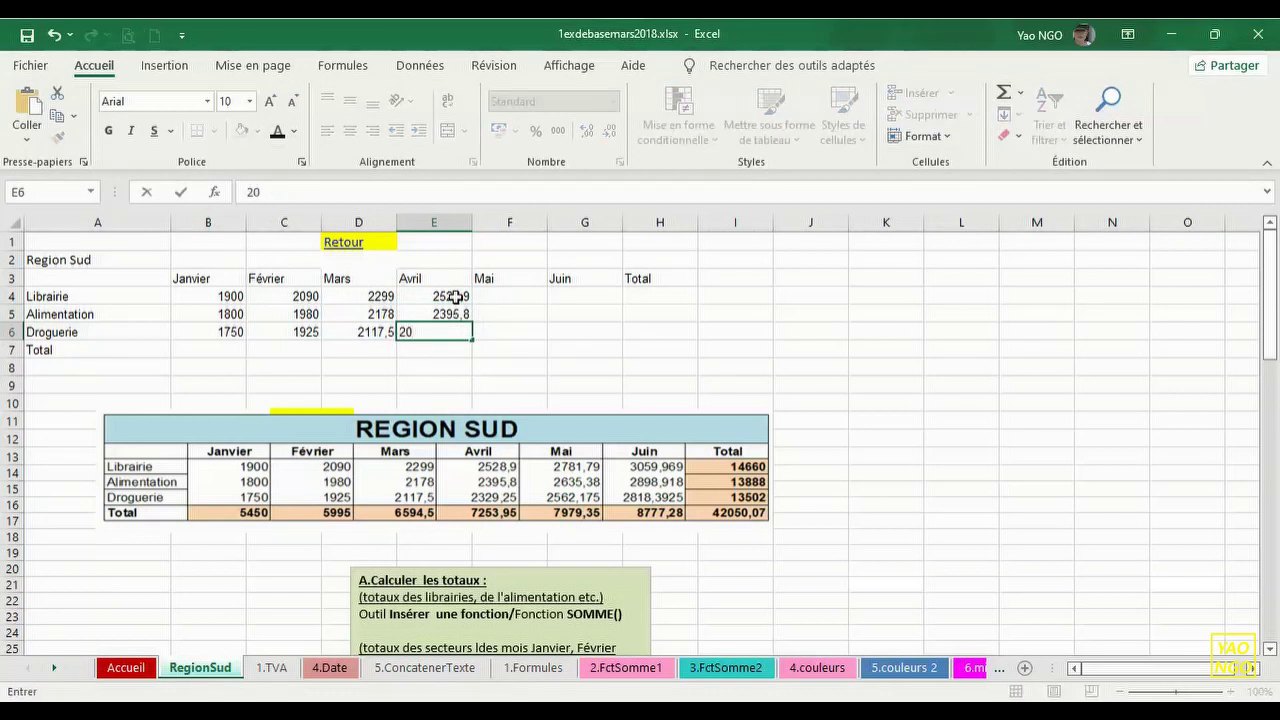
text(29,25)
key(Return)
- Enter the Mai figures 2781,79, 2635,38 and 2562,175 in F4:F6
click(520, 298)
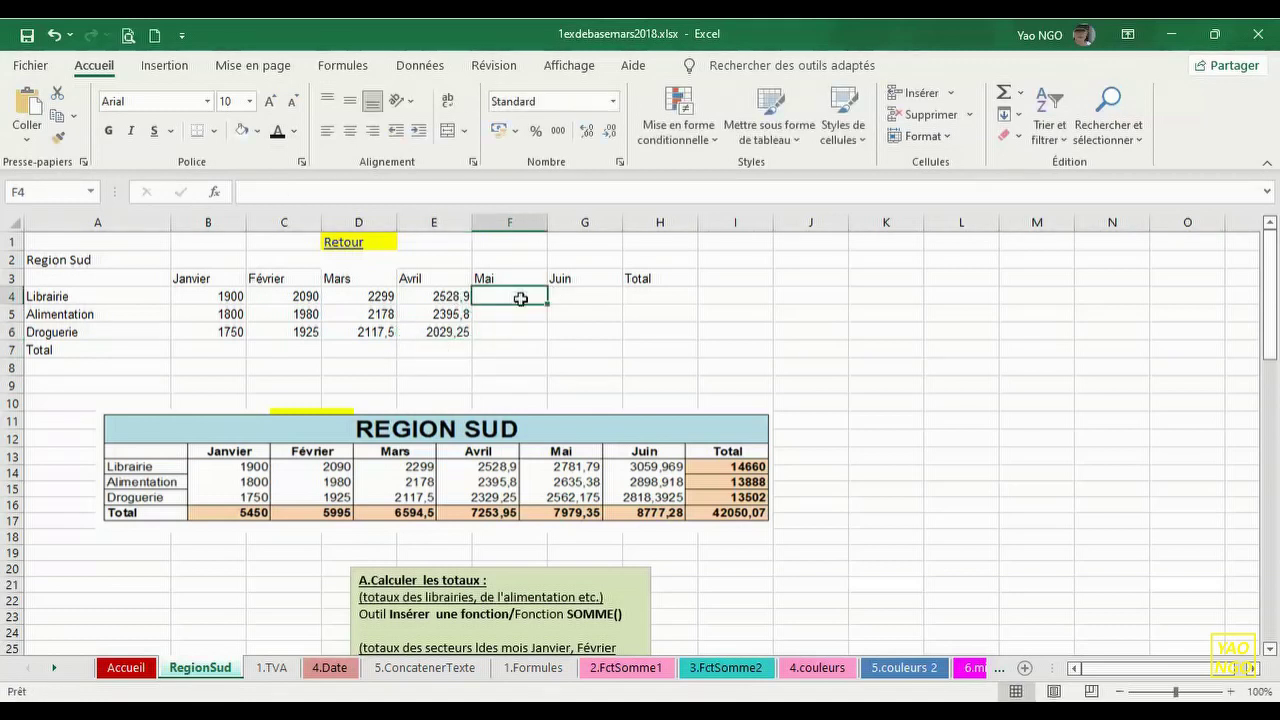
text(2781,79)
key(Return)
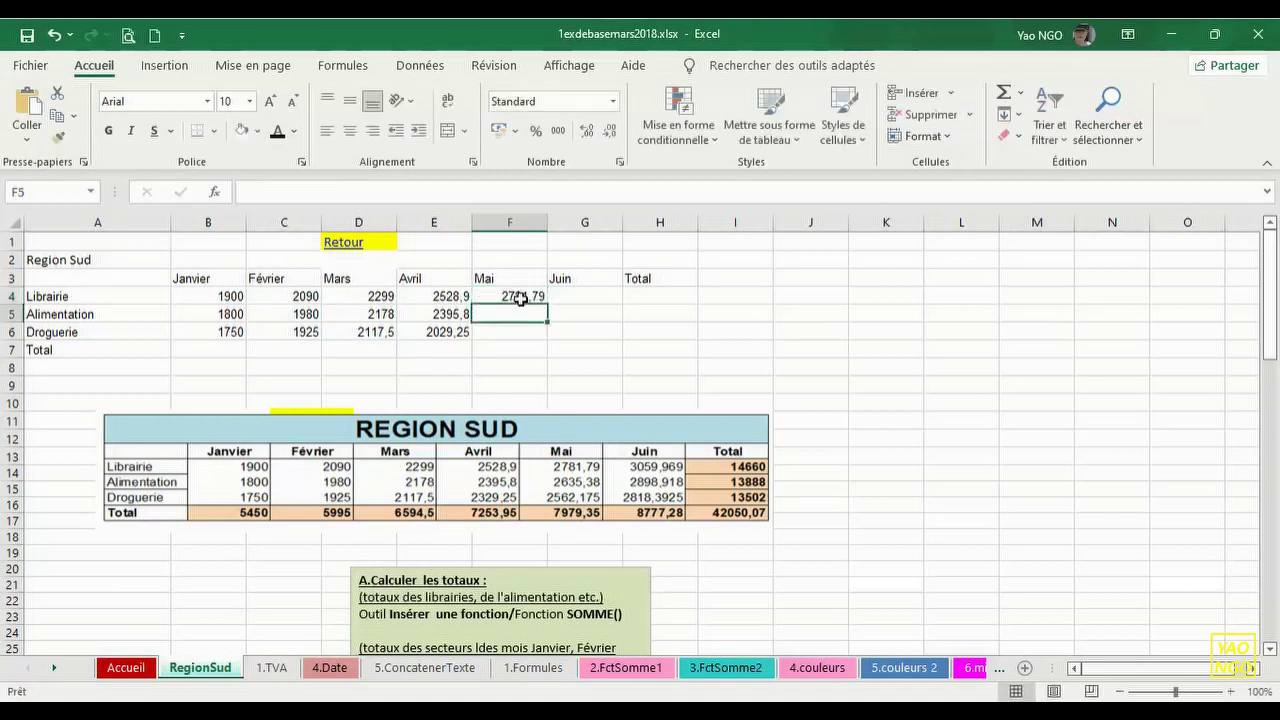
text(26)
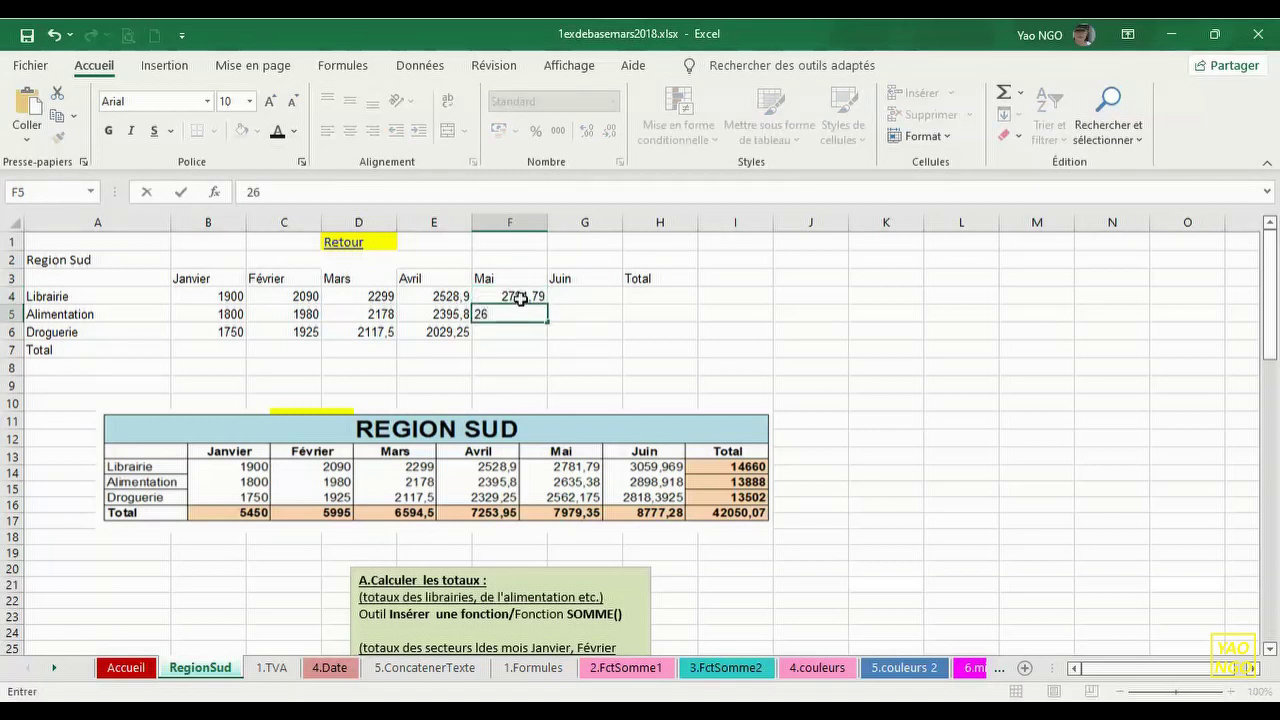
text(35,38)
key(Return)
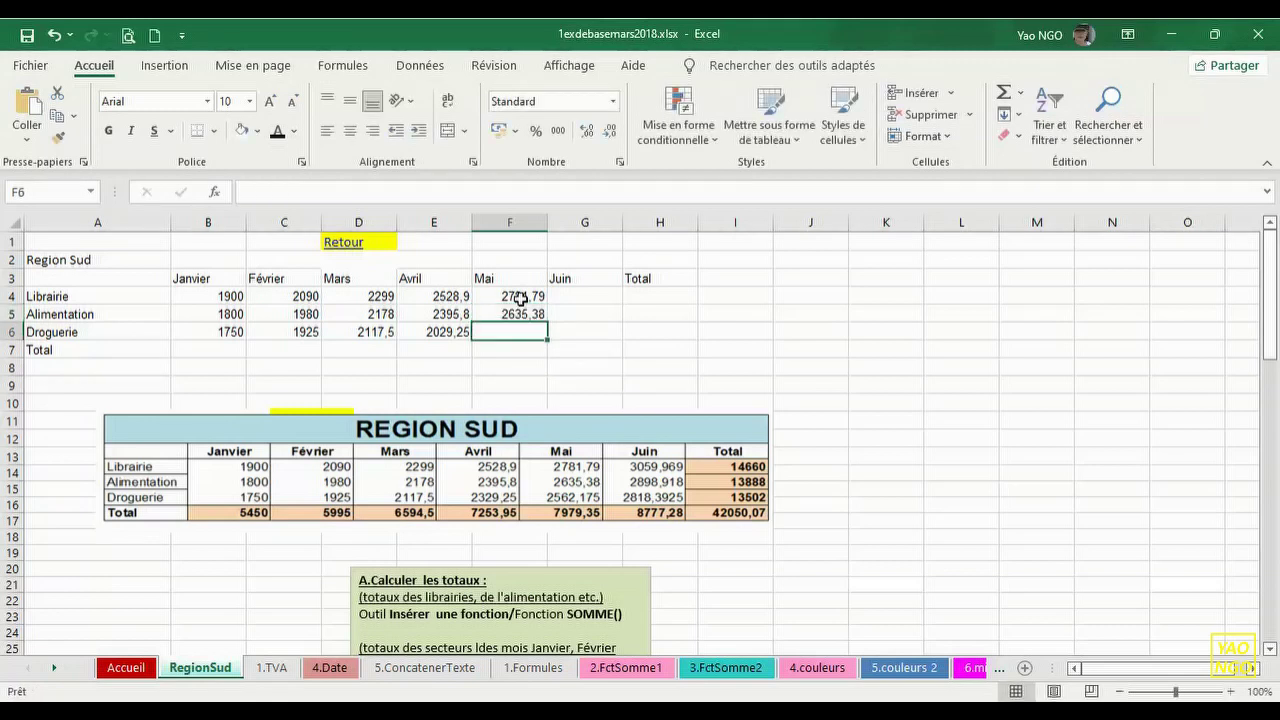
text(25)
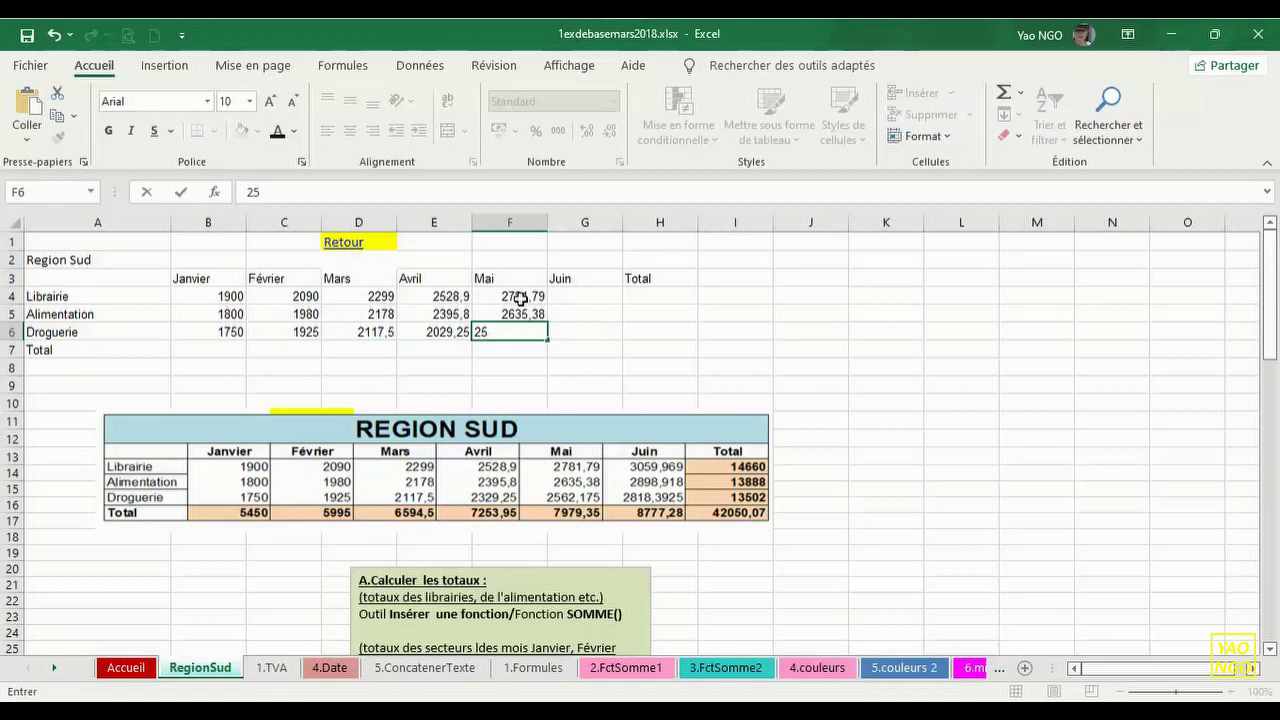
text(62,175)
key(Return)
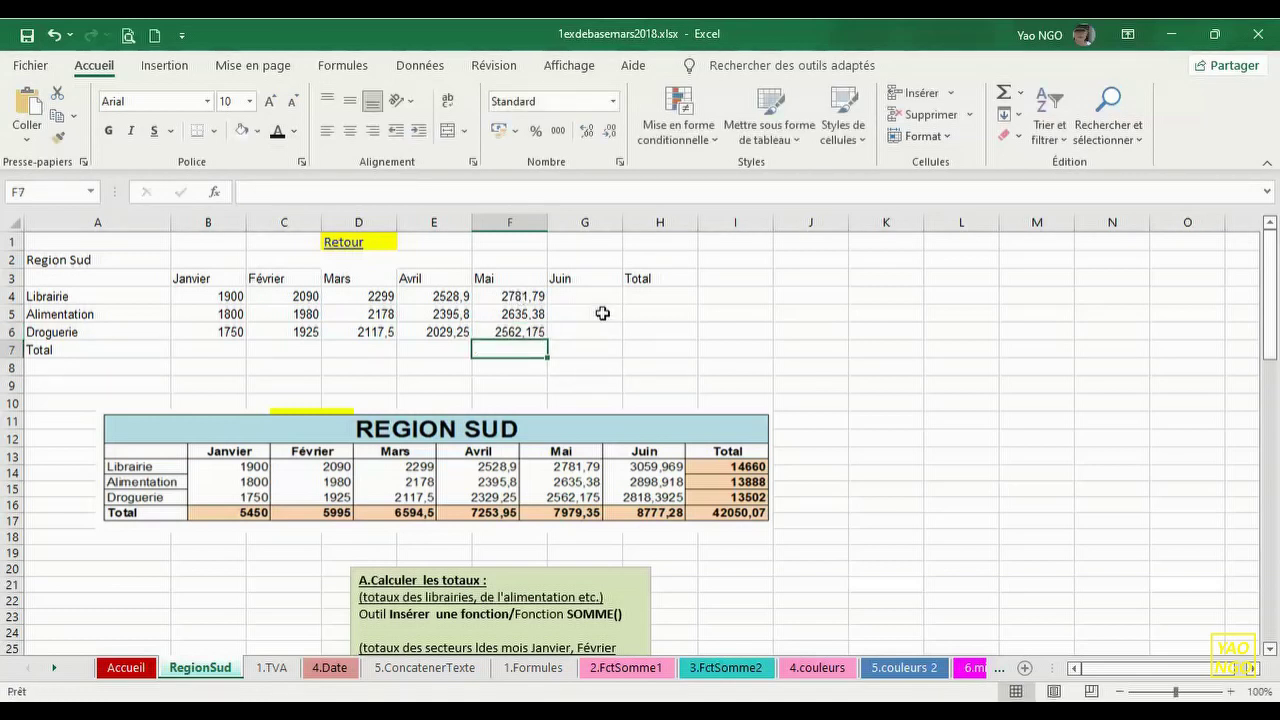
- Enter the Juin figures 3059,969, 2898,918 and 2818,3925 in G4:G6, then save
click(598, 299)
text(30)
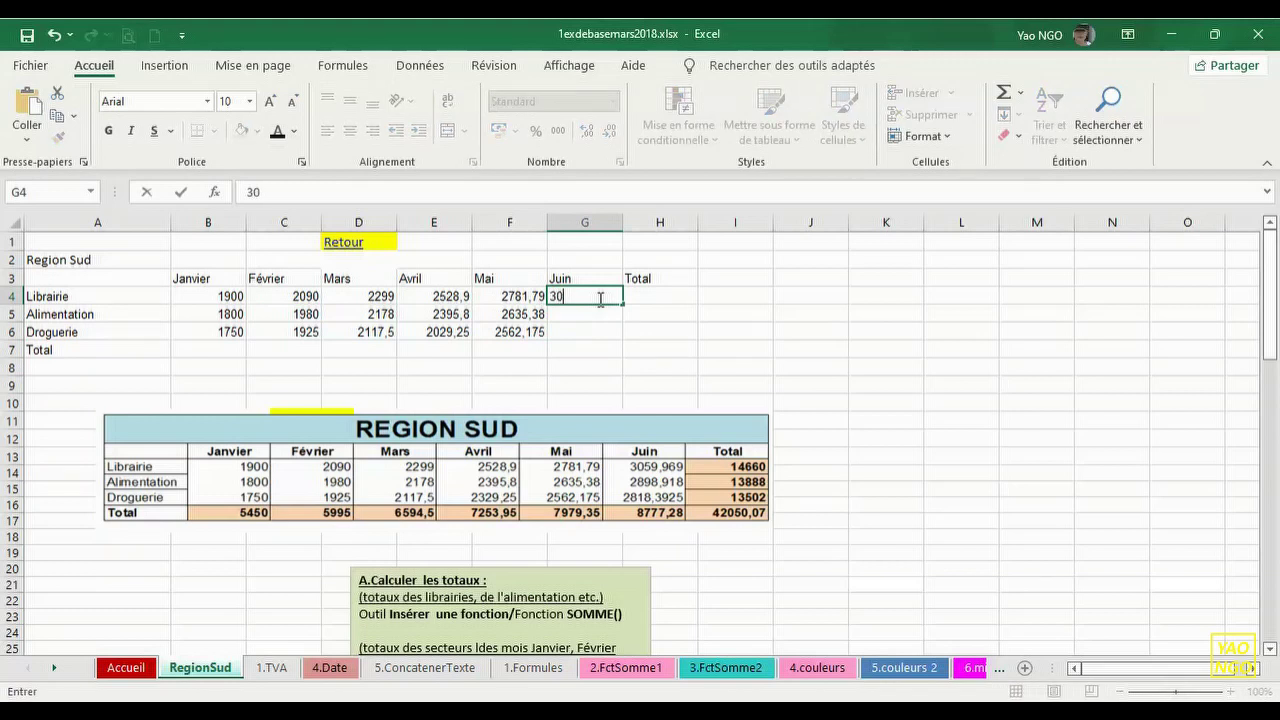
text(59,969)
key(Return)
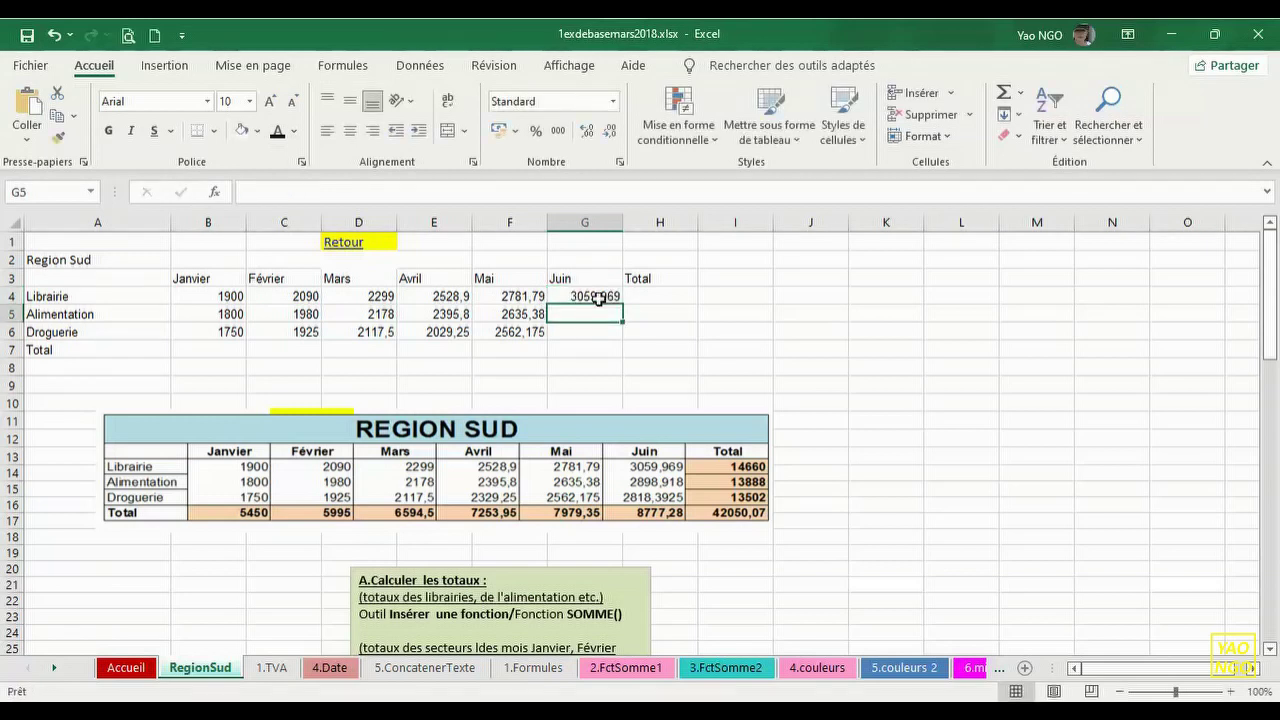
text(28)
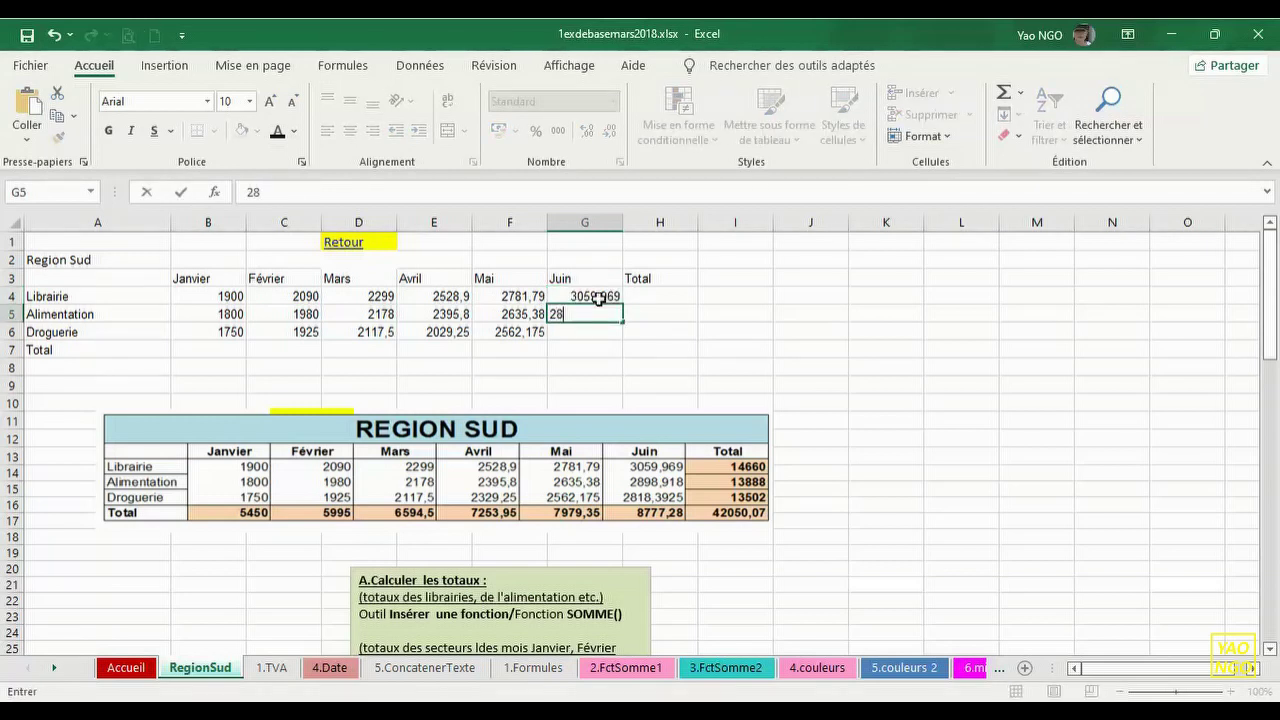
text(98,918)
key(Return)
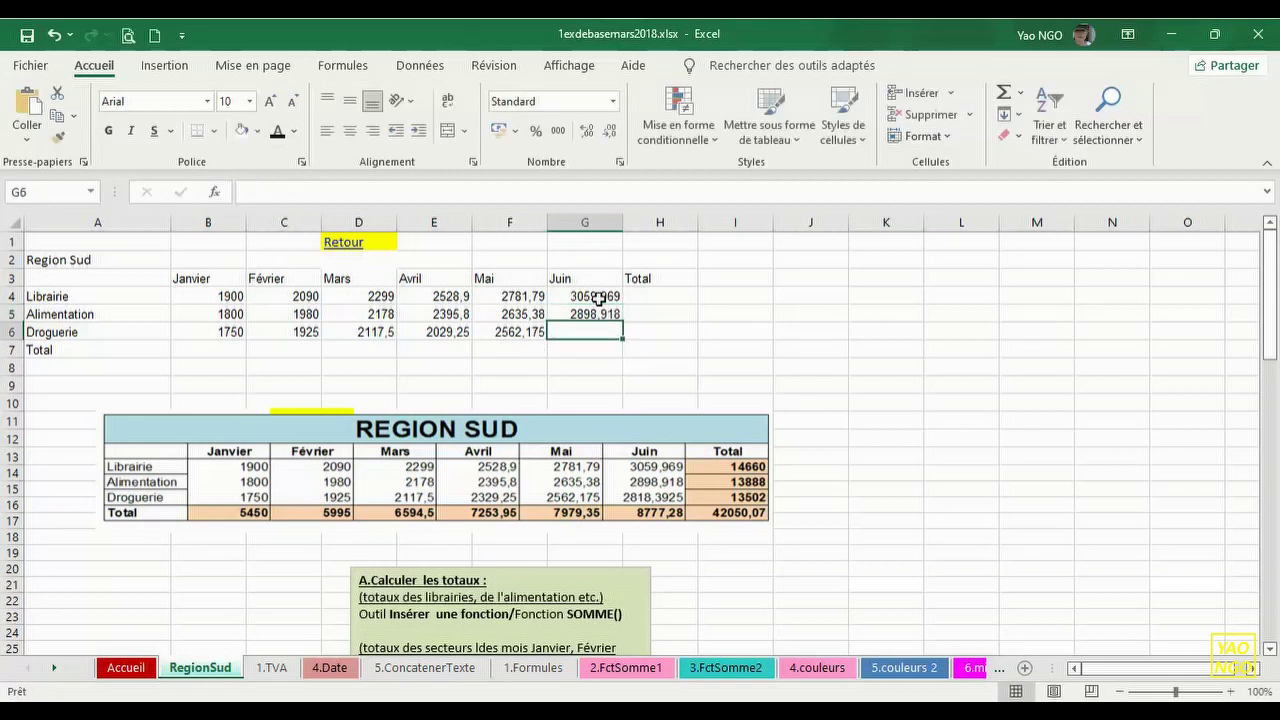
text(28)
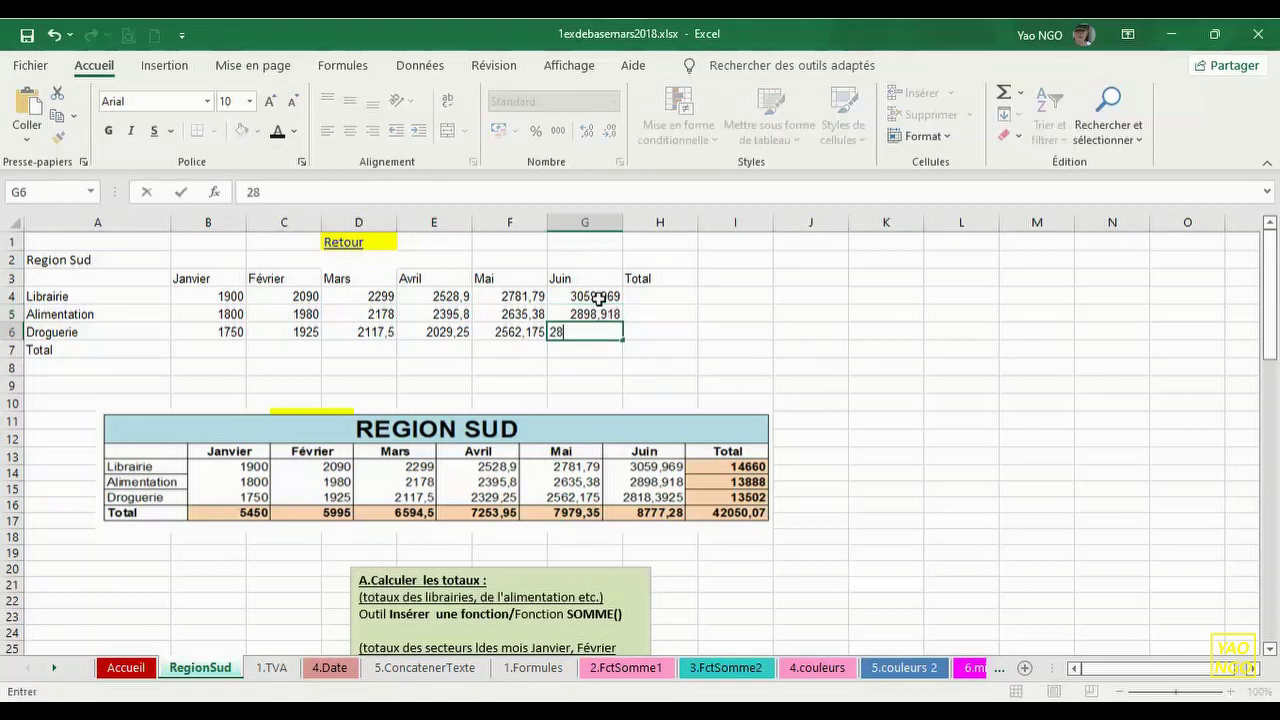
text(18,3925)
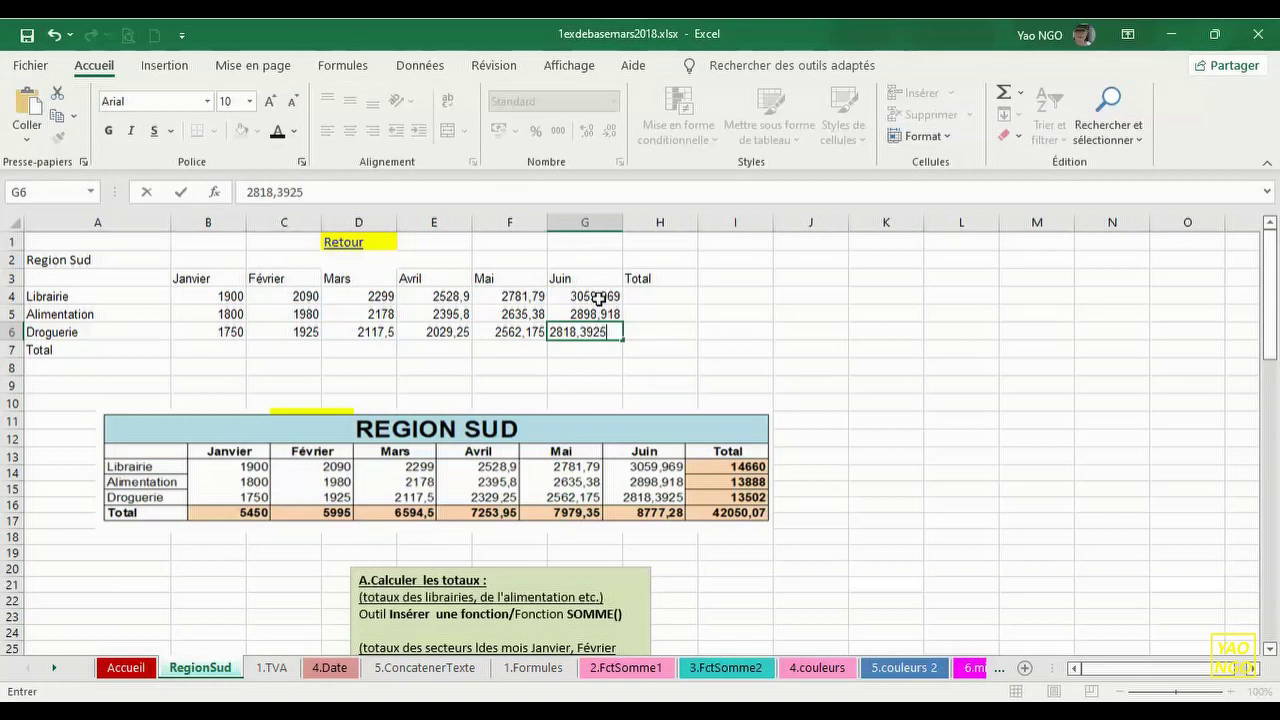
key(Return)
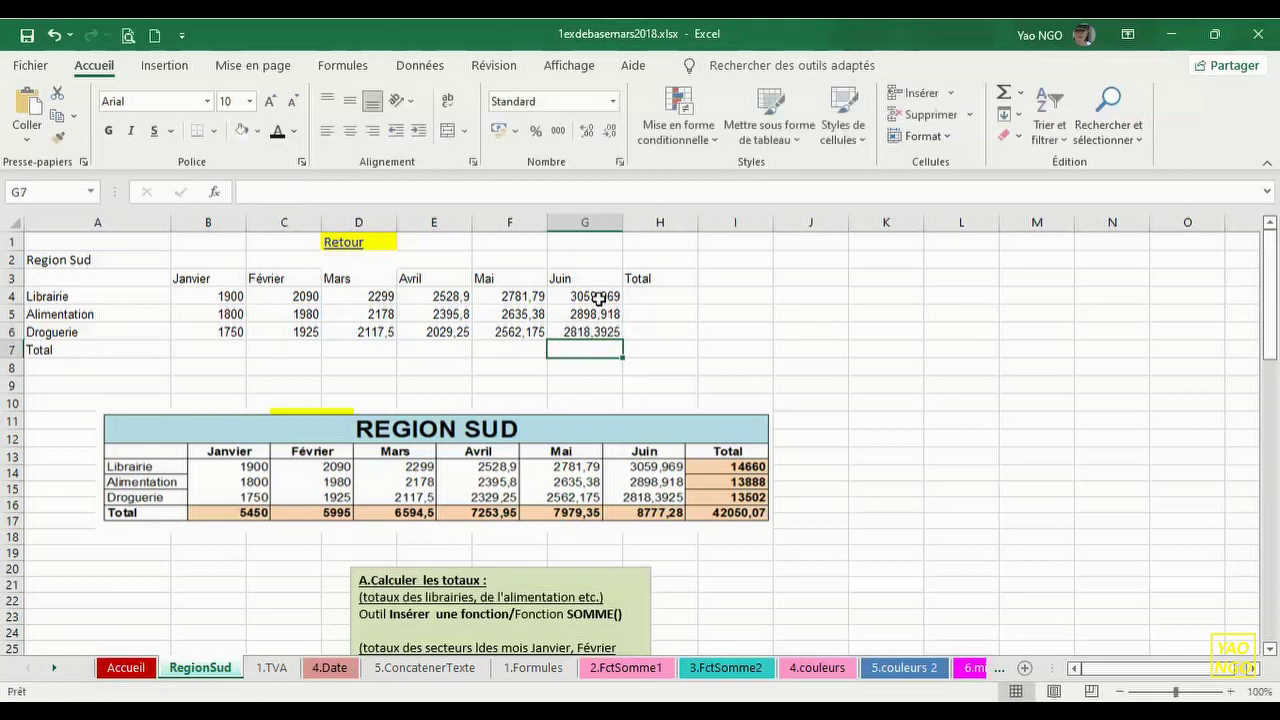
click(29, 40)
- Apply Toutes les bordures to every cell of the table range A2:H7
drag(43, 259, 645, 343)
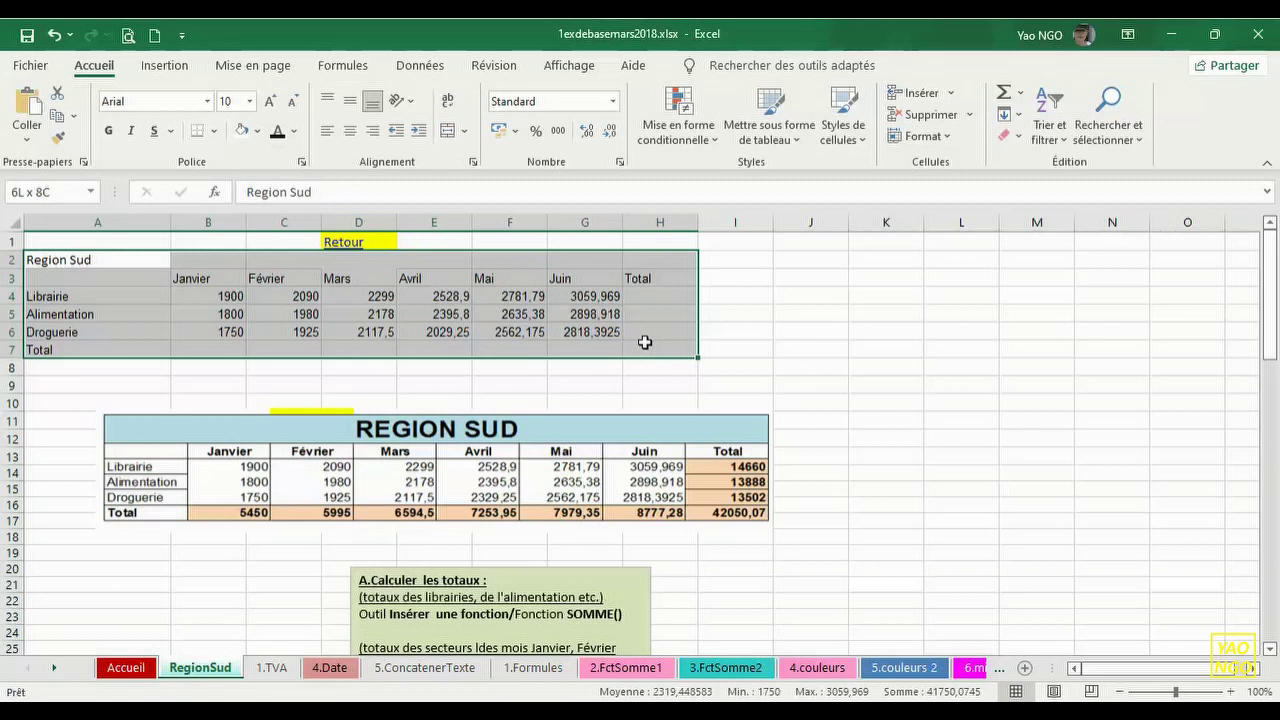
drag(645, 342, 646, 336)
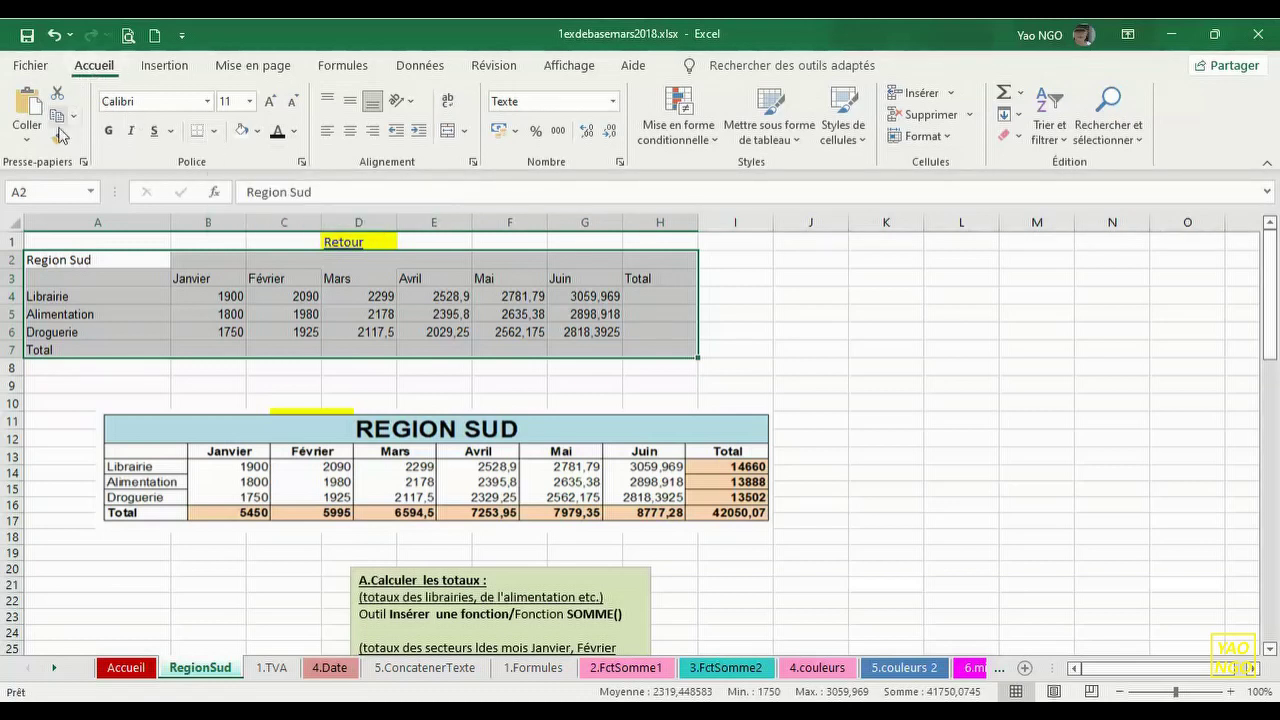
click(214, 133)
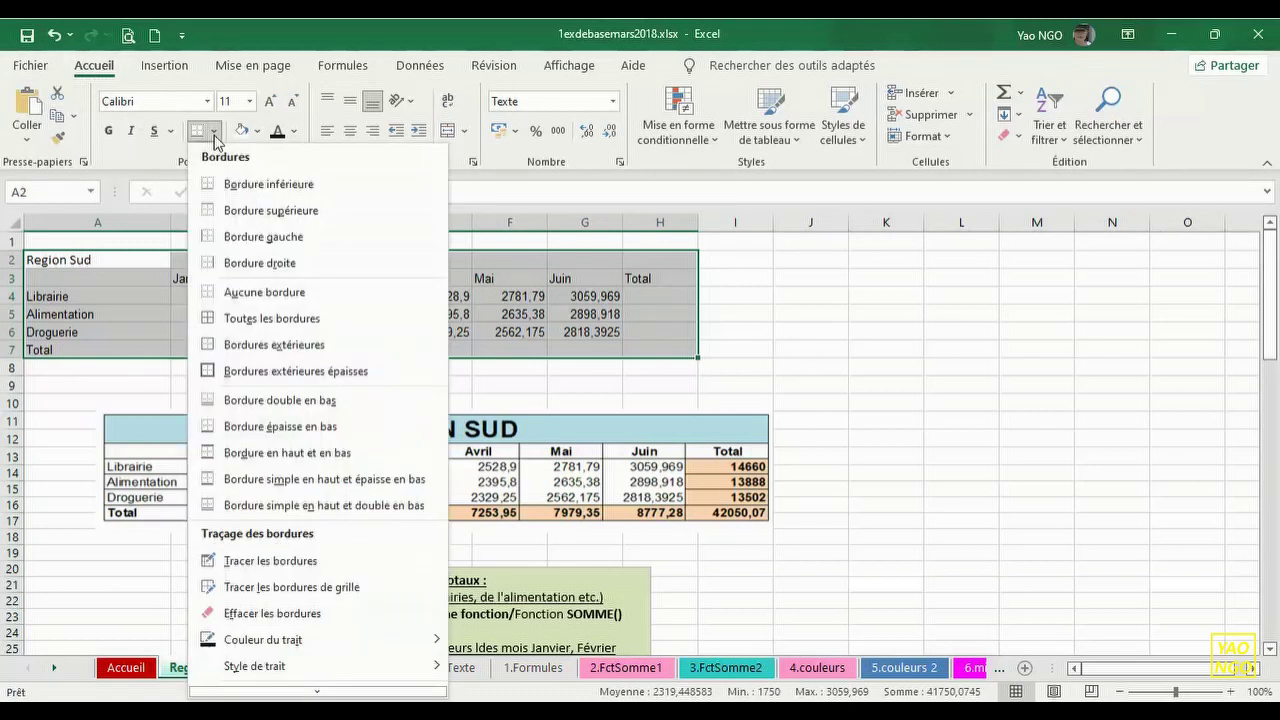
click(250, 320)
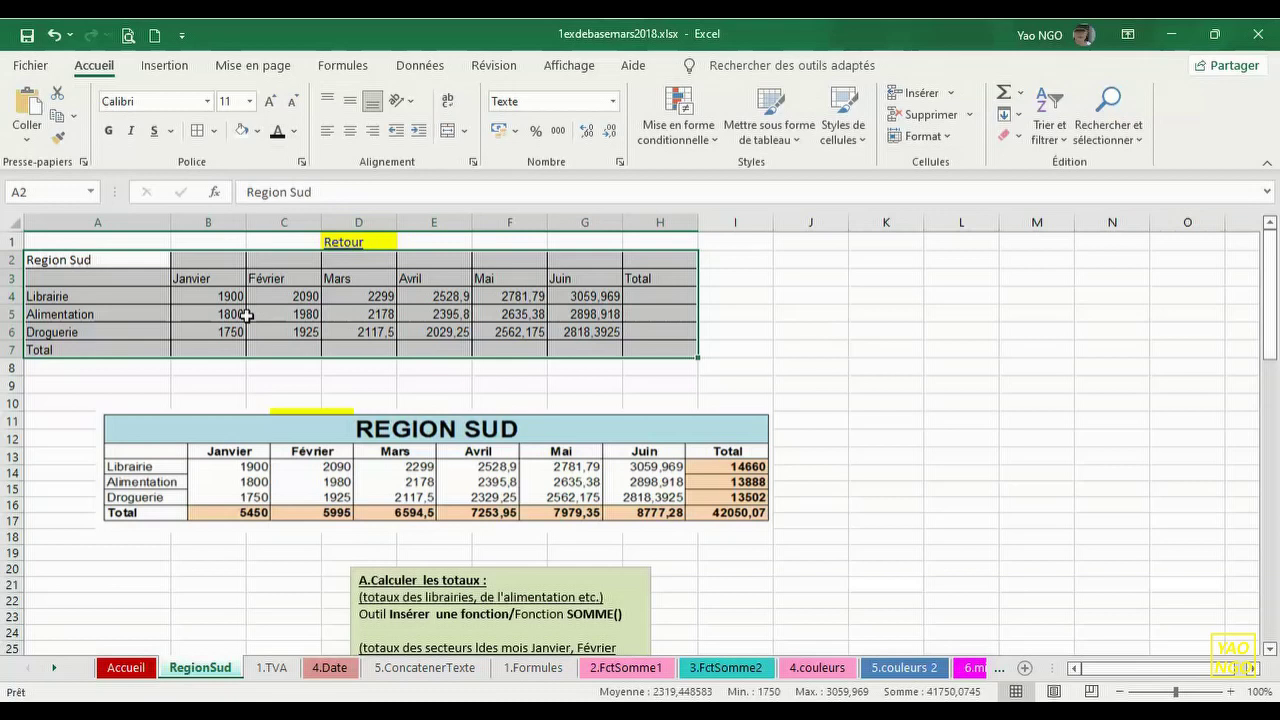
click(220, 383)
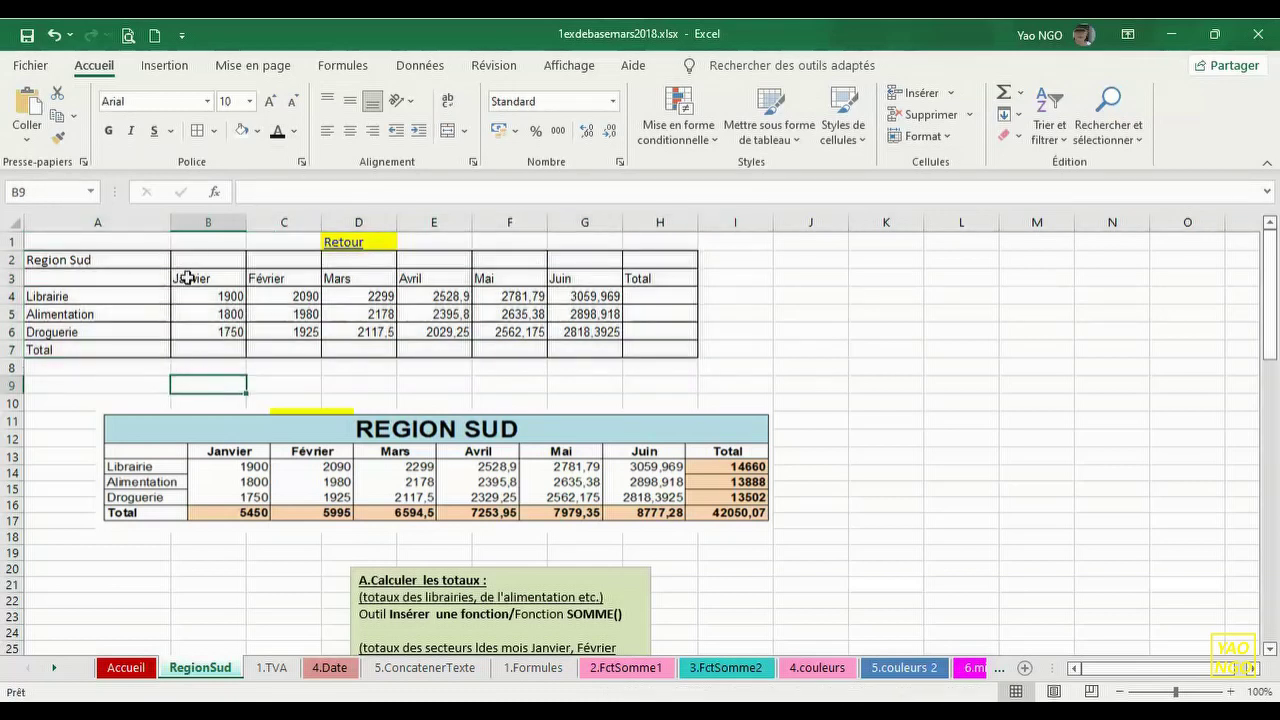
- Remove all borders from the monthly figures B4:G6 with Aucune bordure
drag(206, 298, 212, 328)
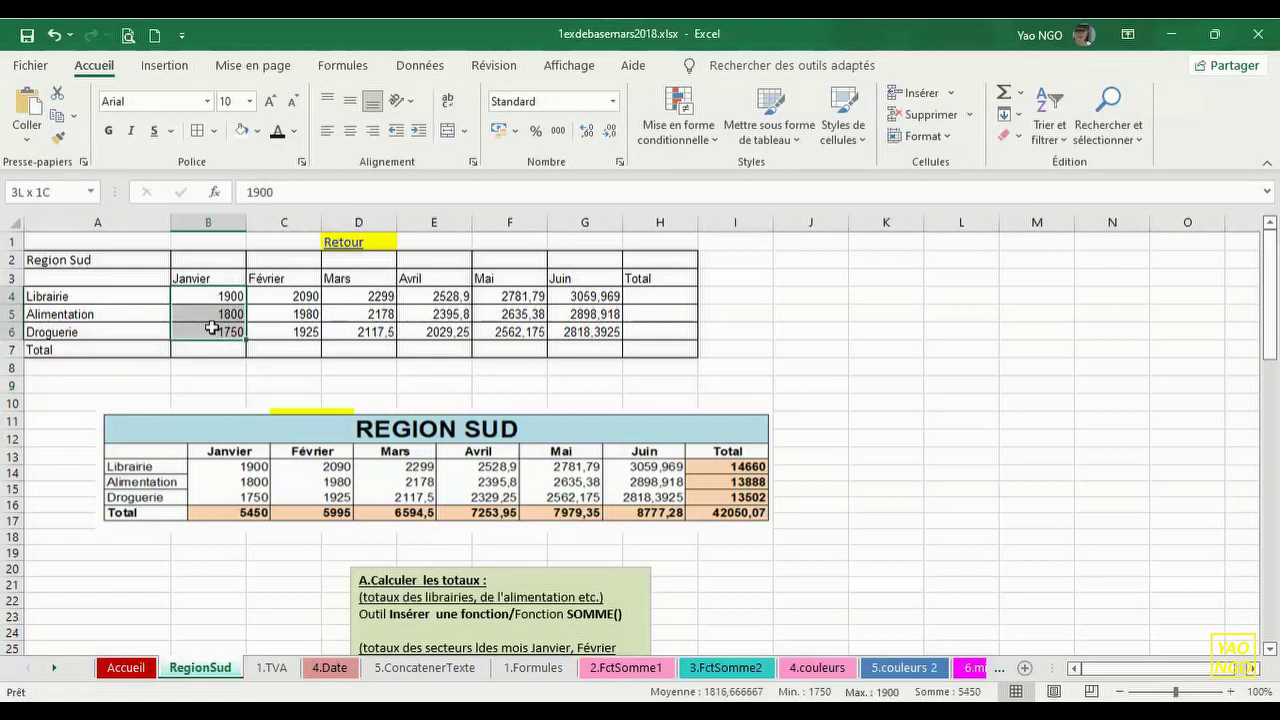
click(214, 132)
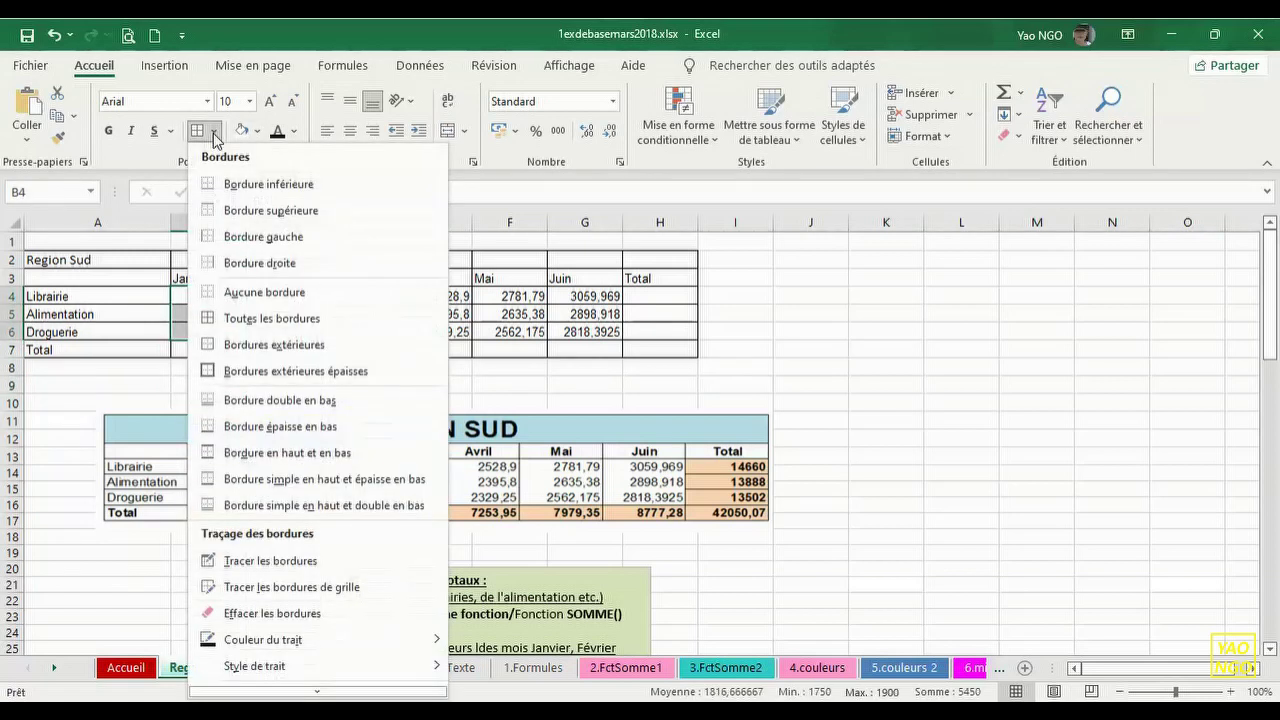
click(292, 298)
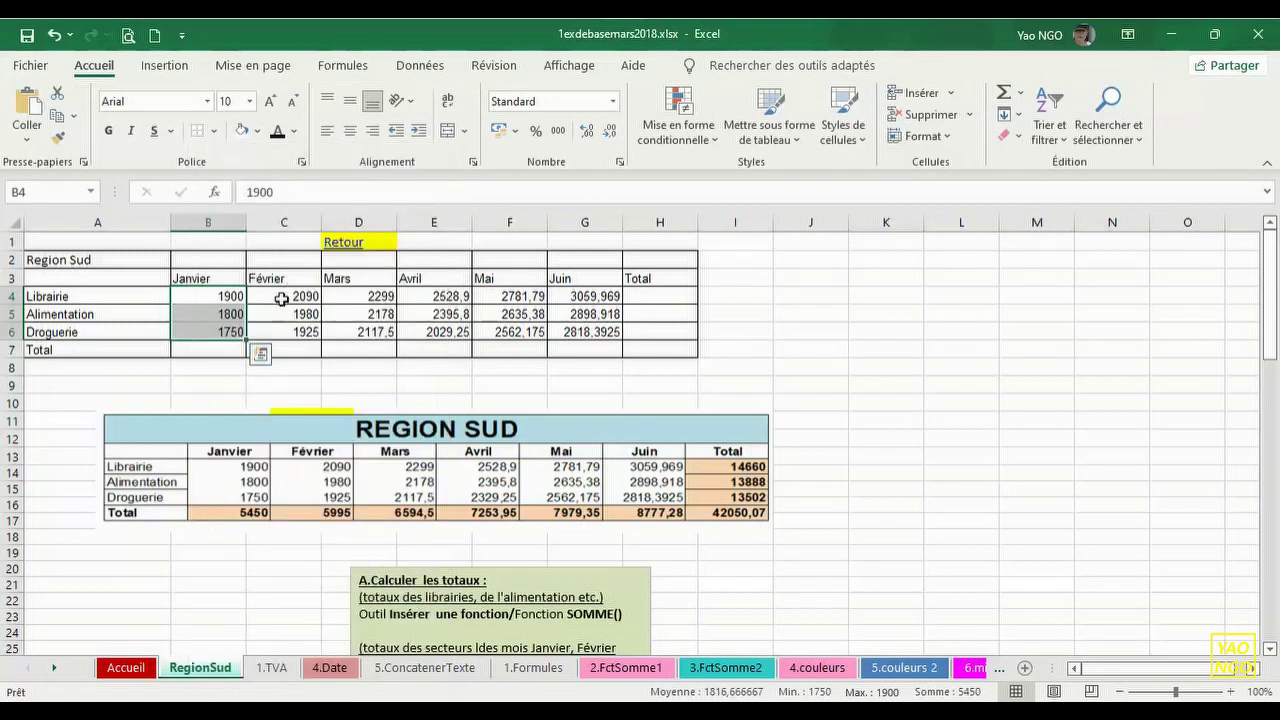
drag(278, 296, 578, 326)
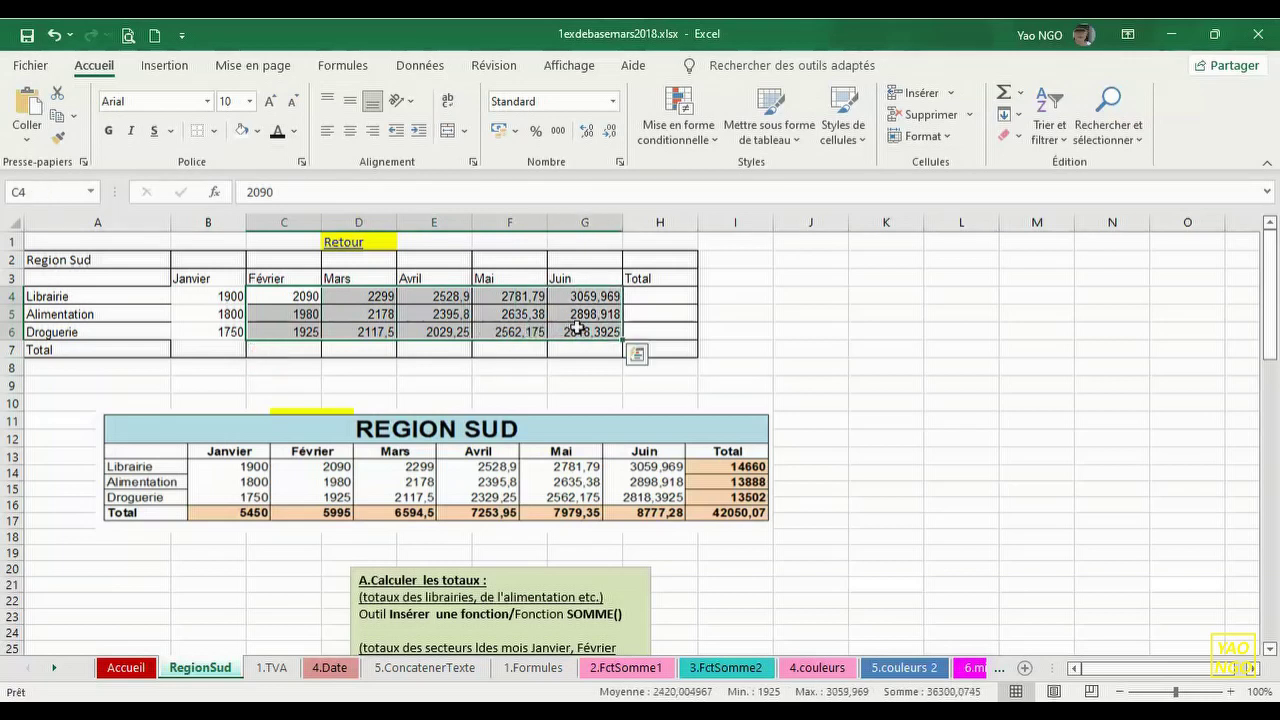
click(200, 138)
click(357, 382)
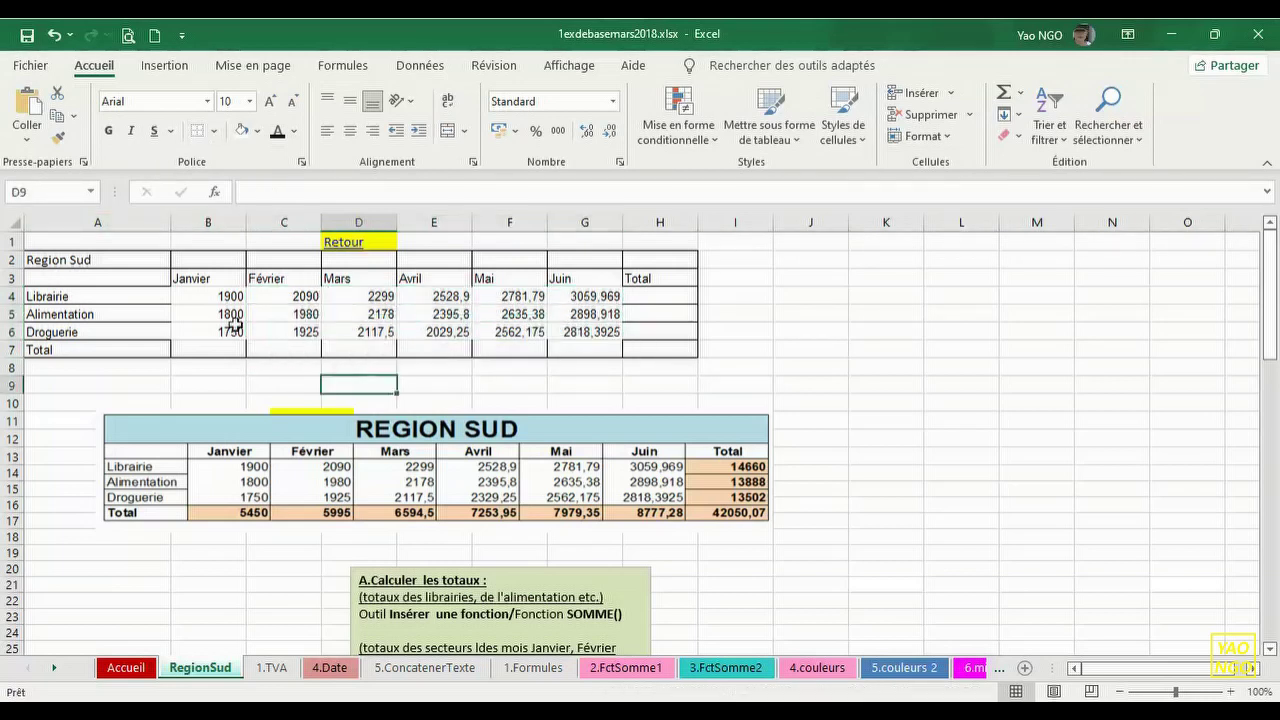
- Give each month column Janvier through Juin (rows 4–6) its own outside border
drag(183, 296, 222, 330)
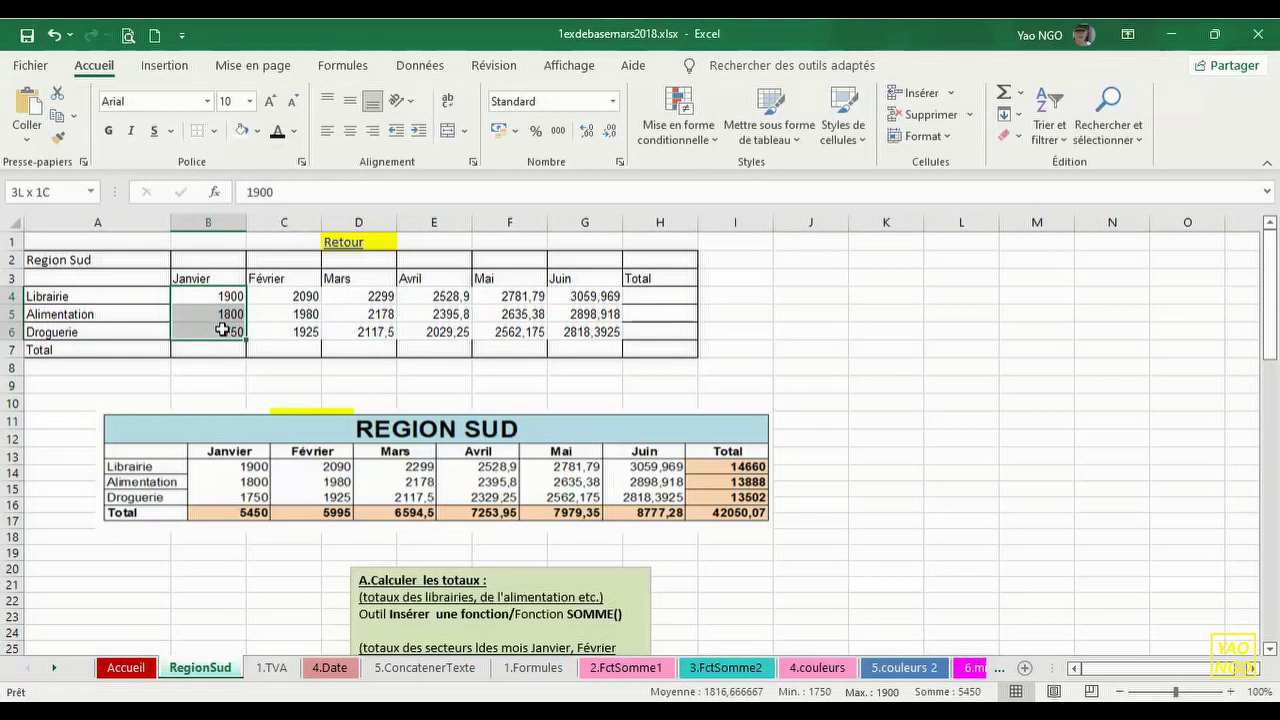
click(214, 131)
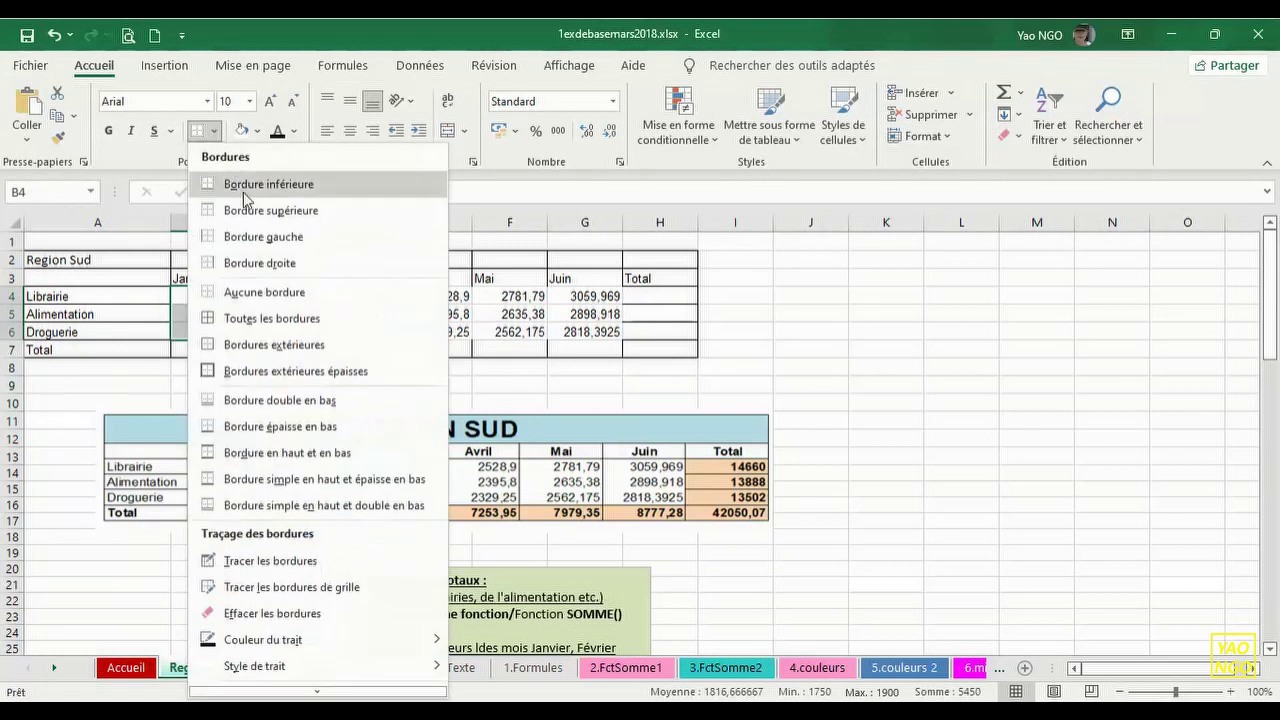
click(297, 347)
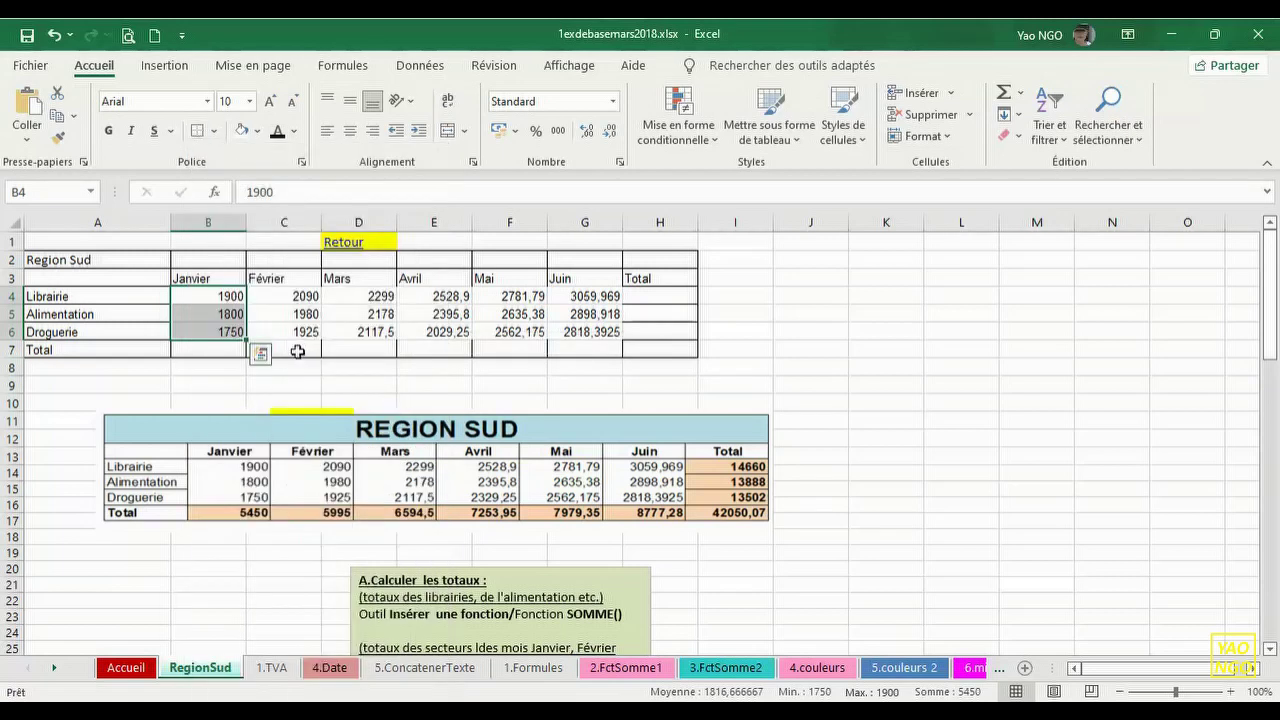
click(290, 385)
drag(277, 294, 288, 325)
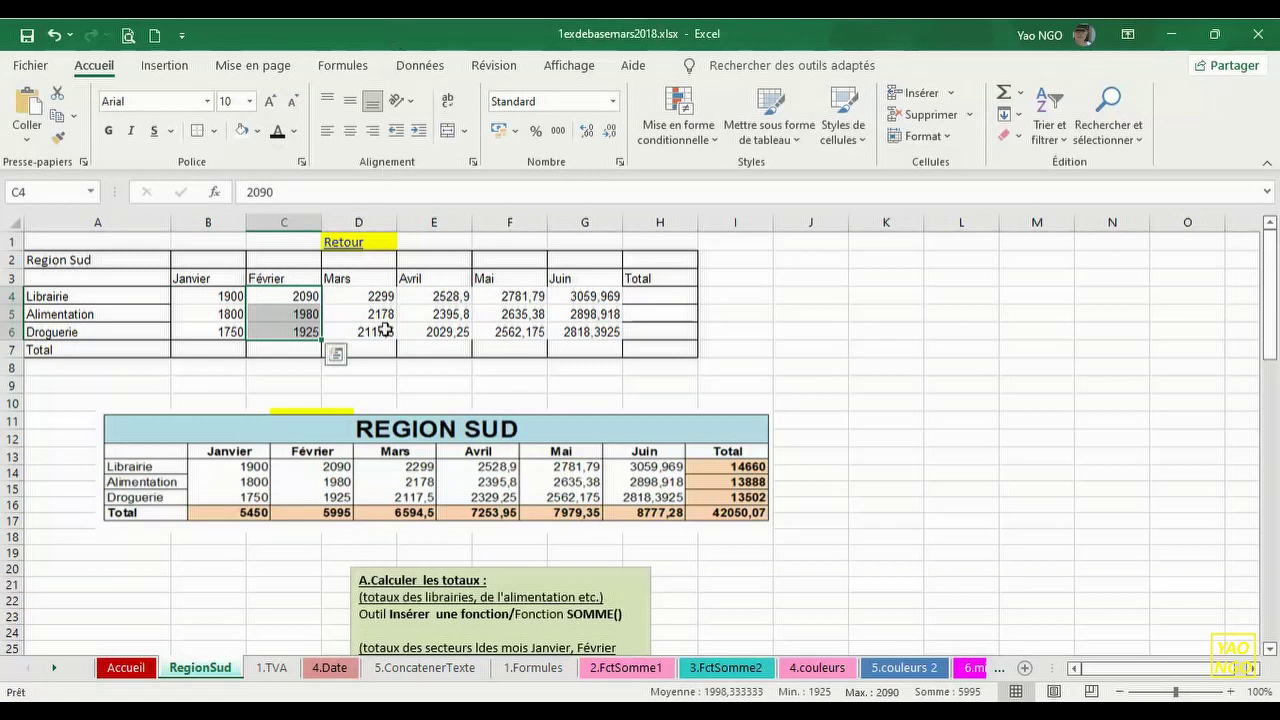
click(381, 382)
click(350, 297)
drag(366, 311, 376, 335)
drag(428, 294, 436, 325)
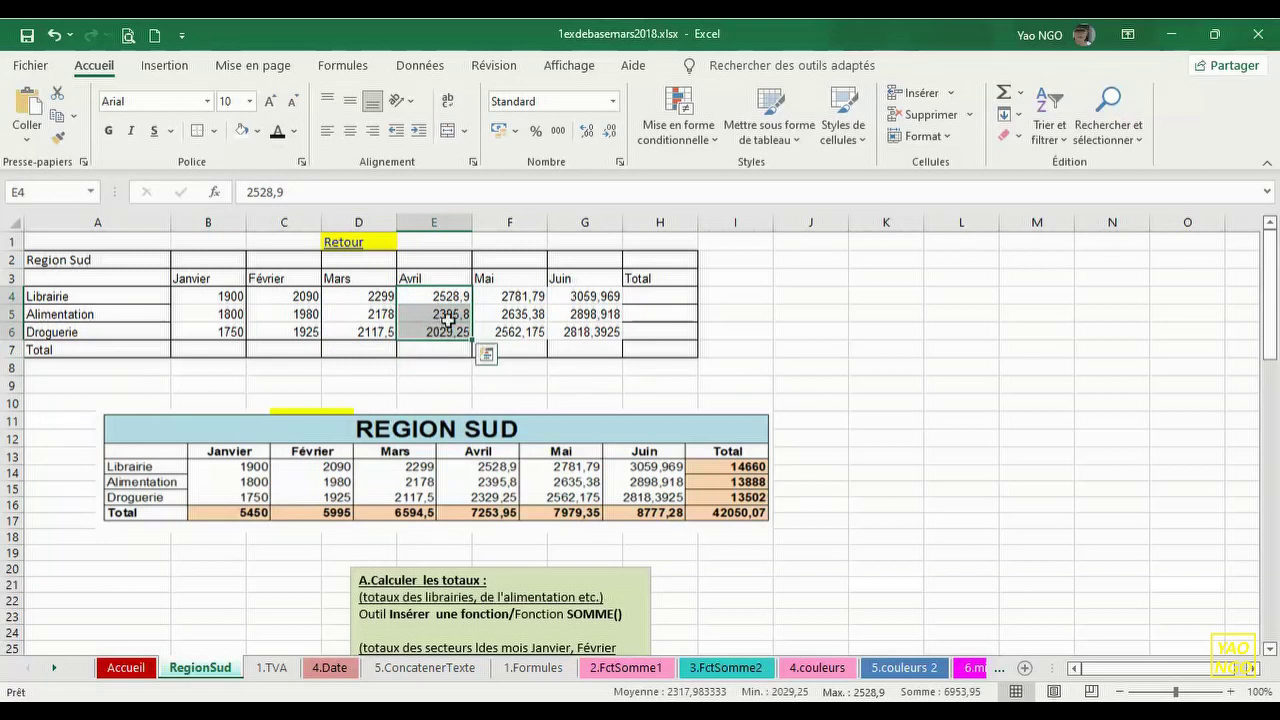
click(500, 298)
drag(500, 298, 528, 331)
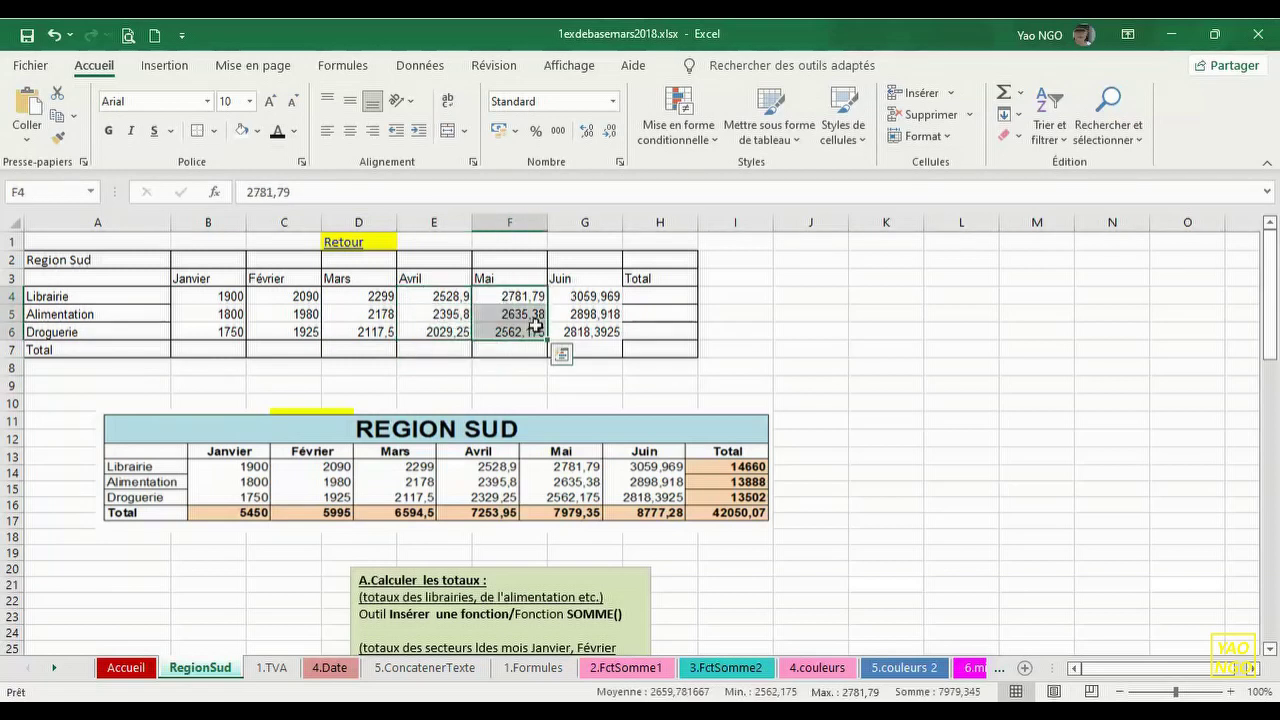
drag(571, 291, 592, 330)
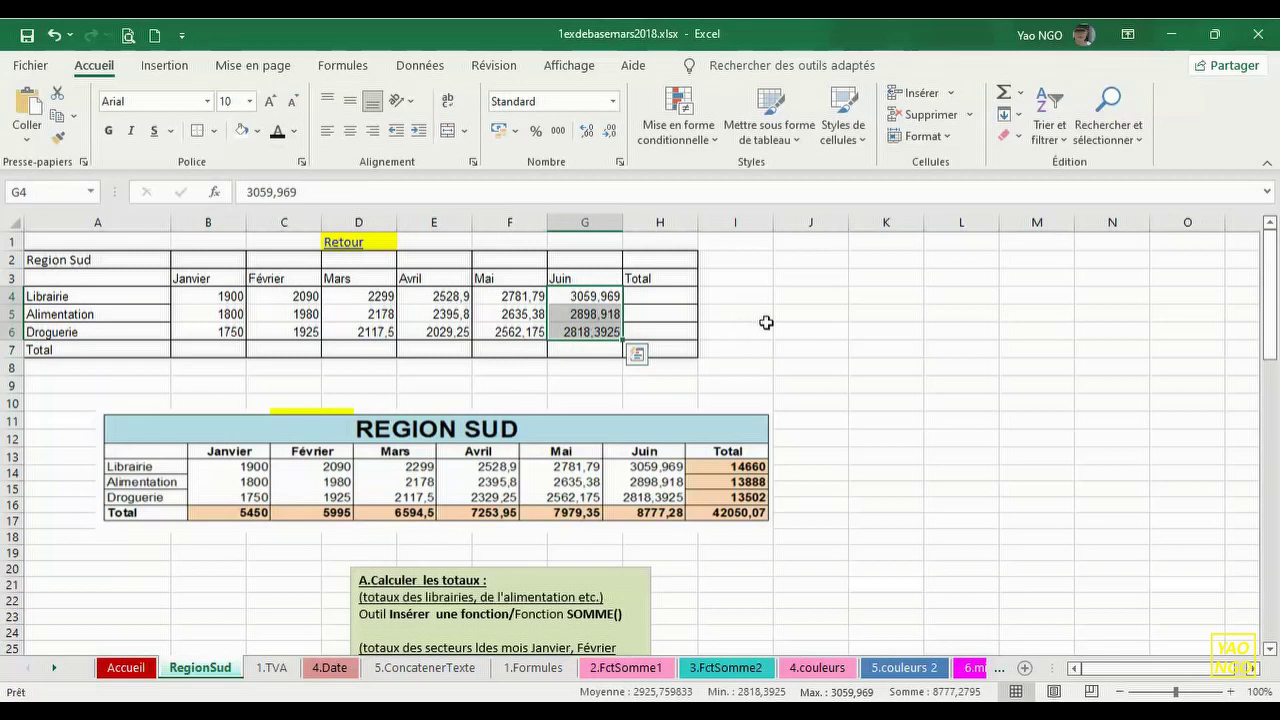
click(798, 329)
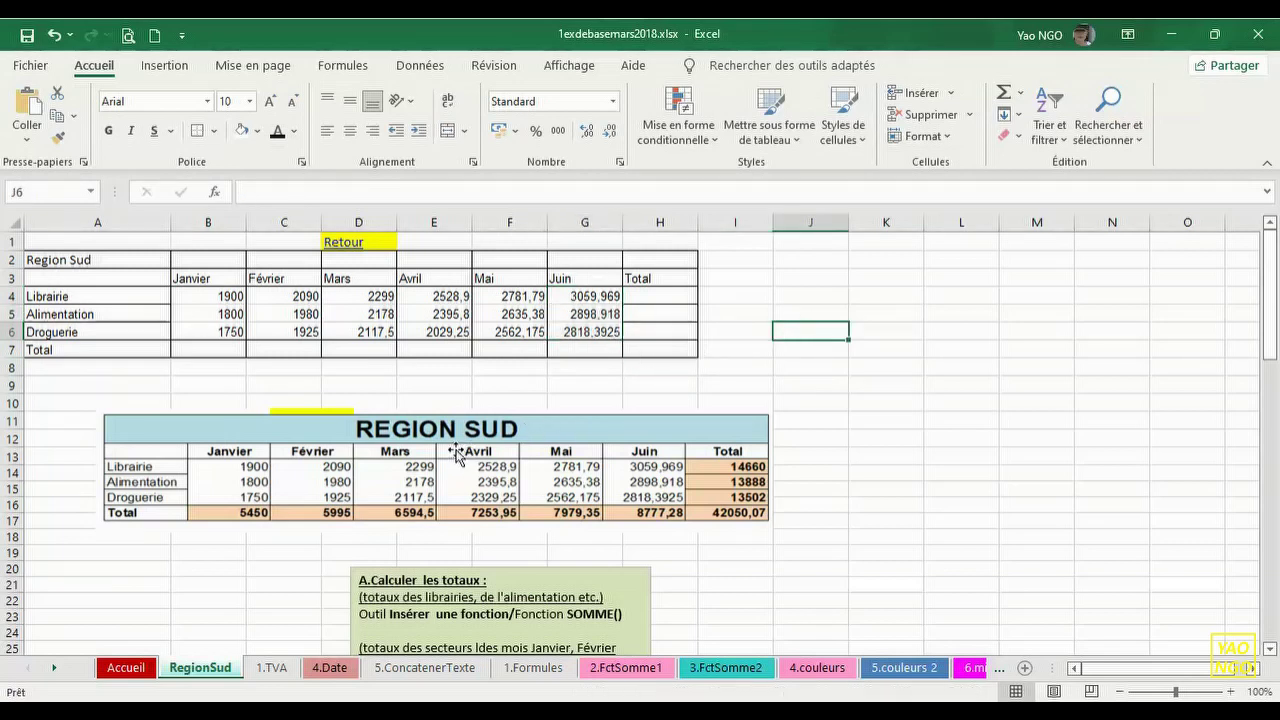
- Bold the Total row and the B3:H3 headers, and centre the headers vertically
drag(62, 350, 634, 348)
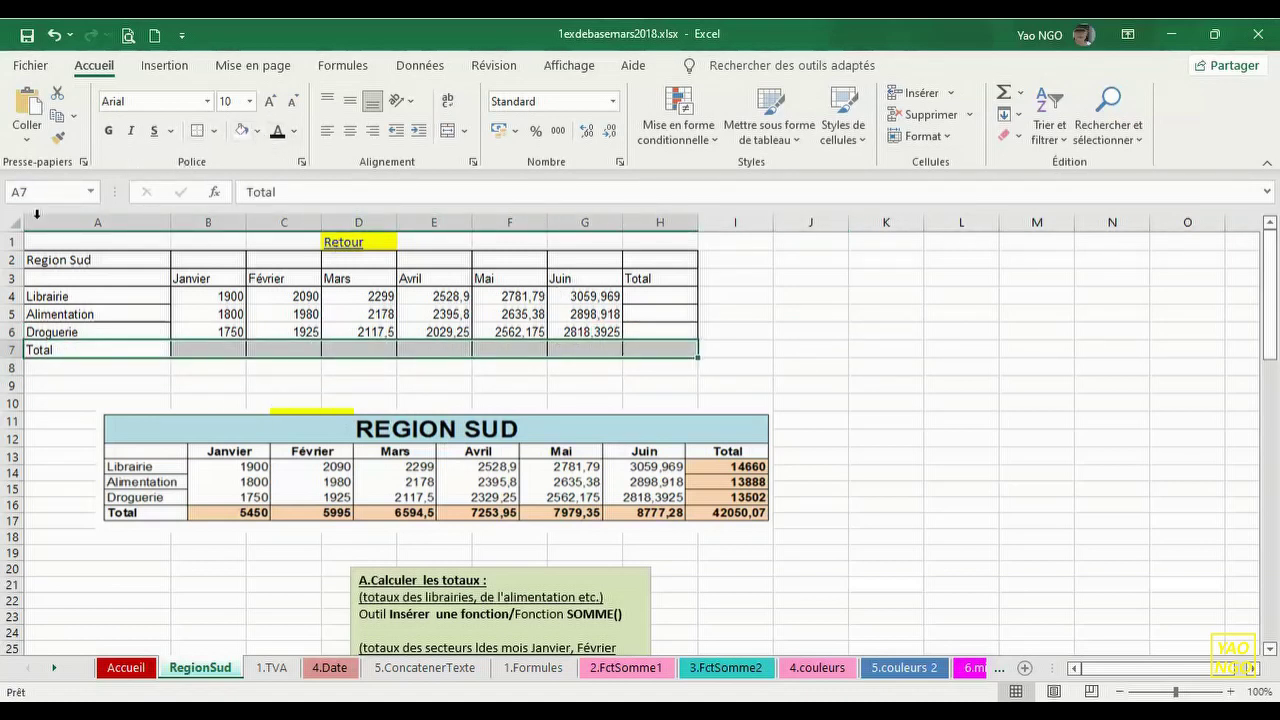
click(110, 135)
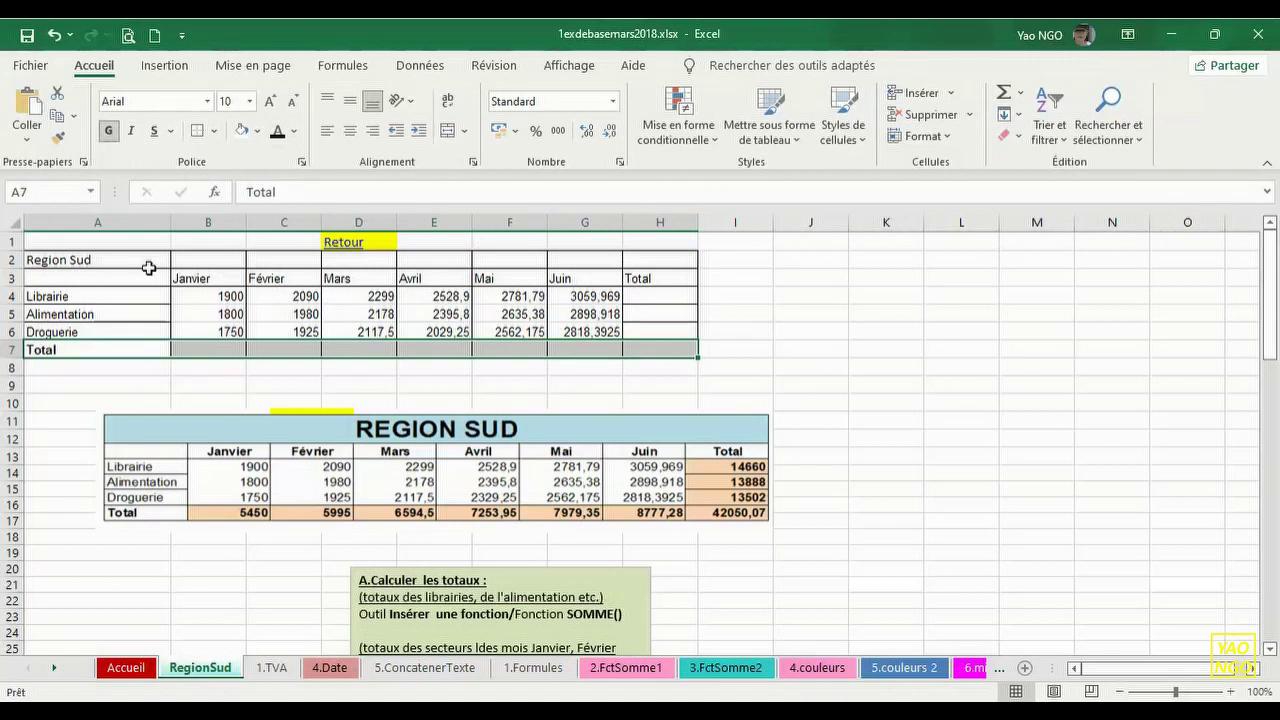
drag(180, 277, 640, 278)
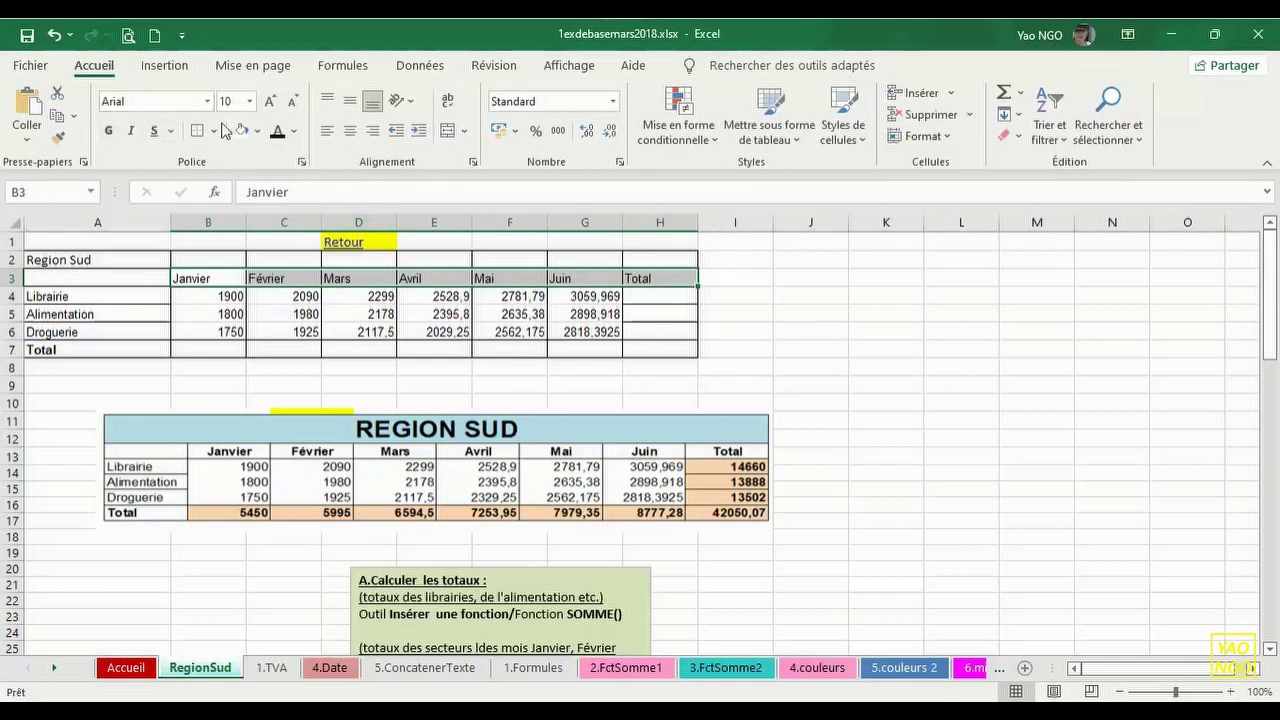
click(108, 131)
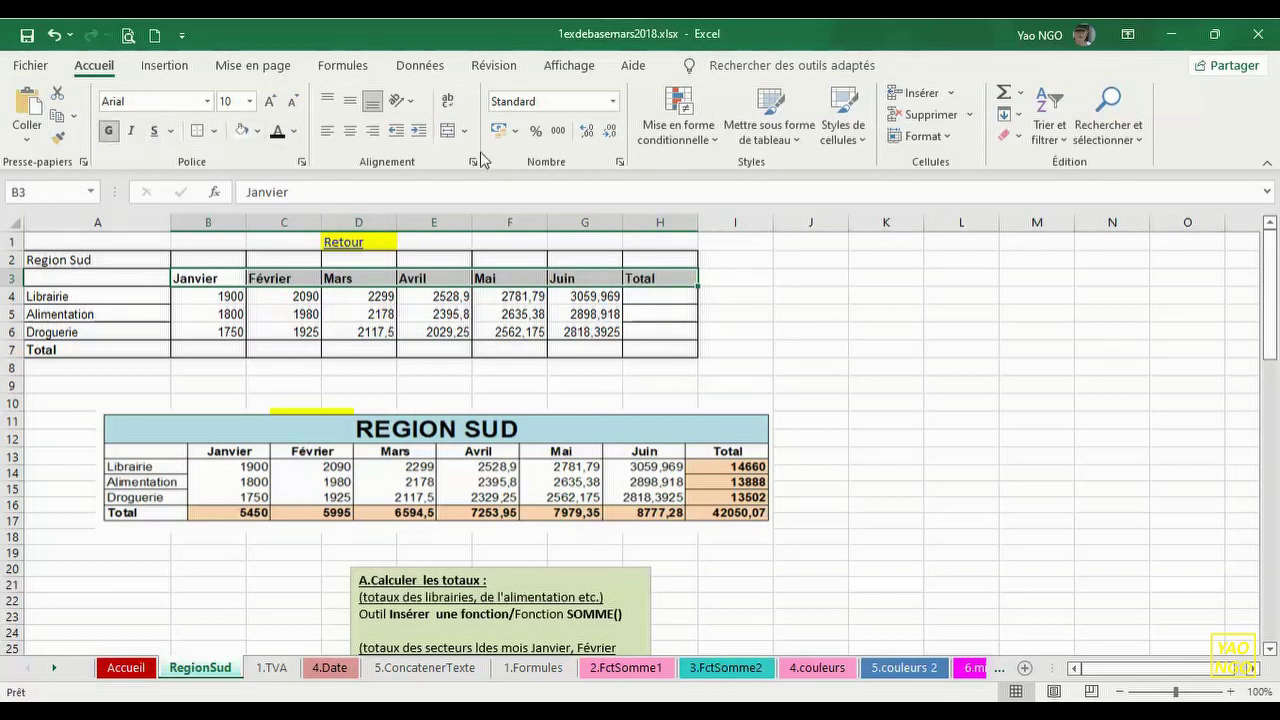
click(351, 103)
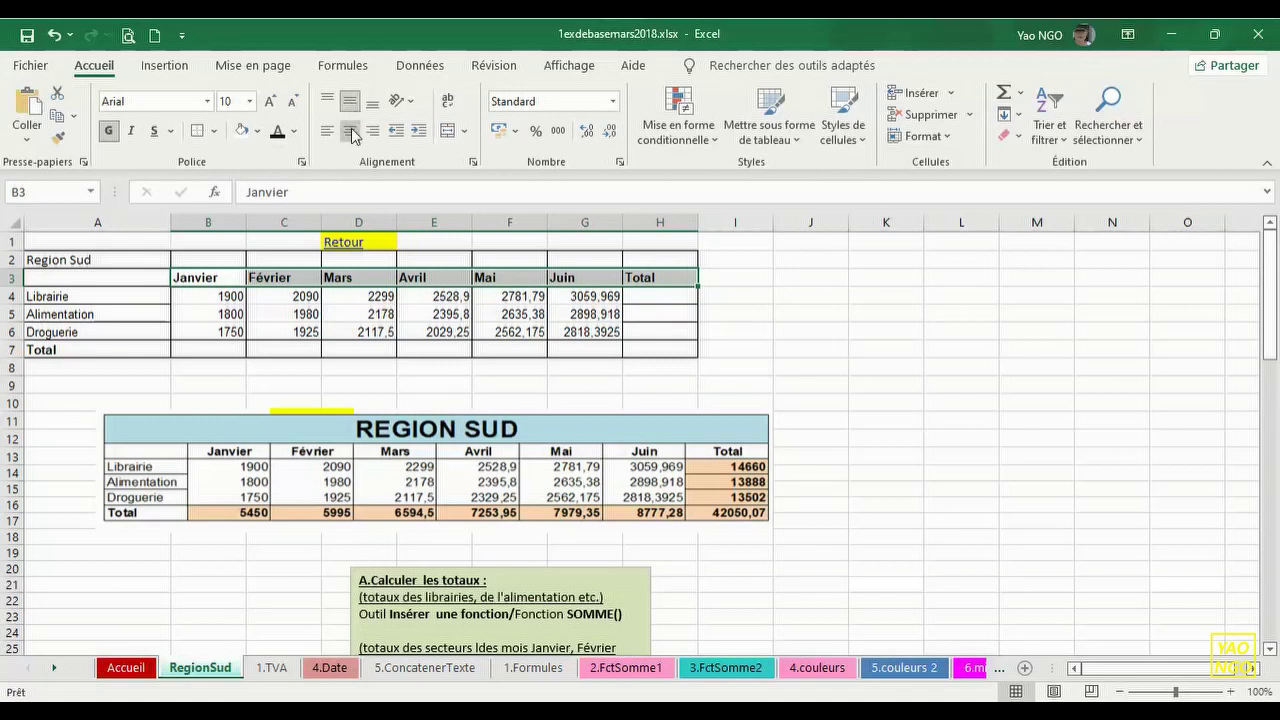
- Centre the Janvier through Total headers horizontally in row 3
click(351, 133)
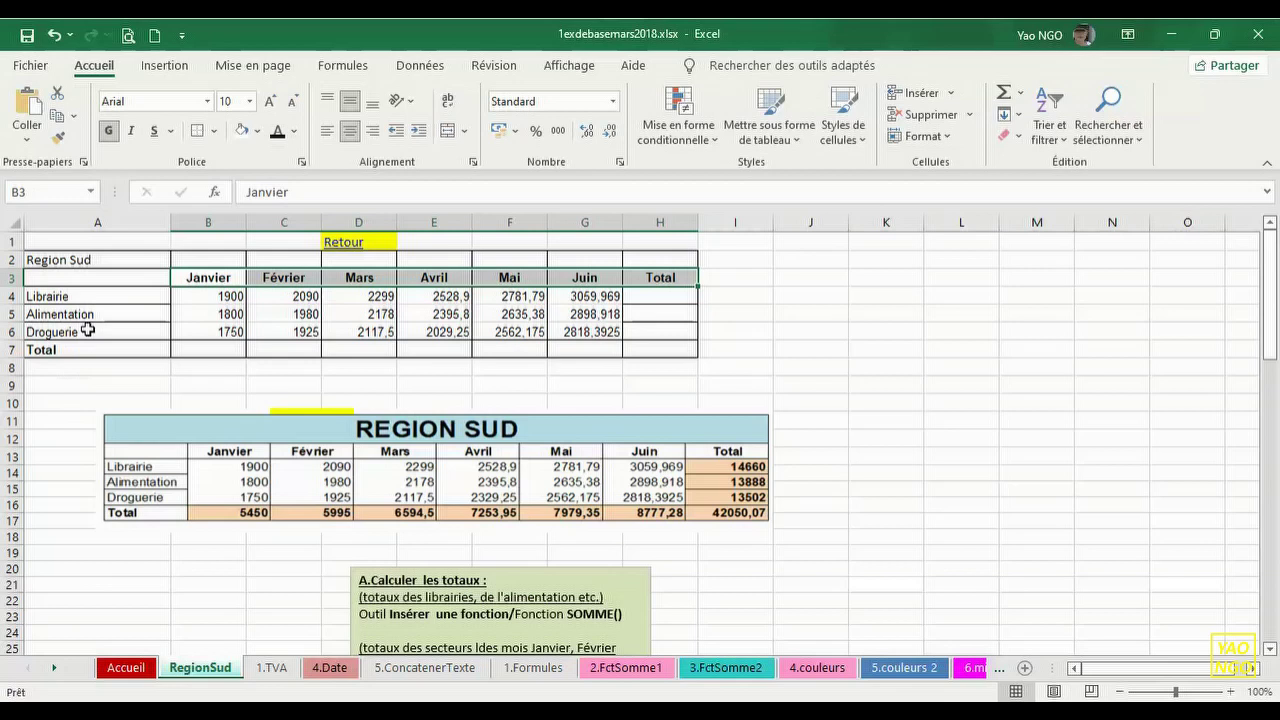
click(48, 261)
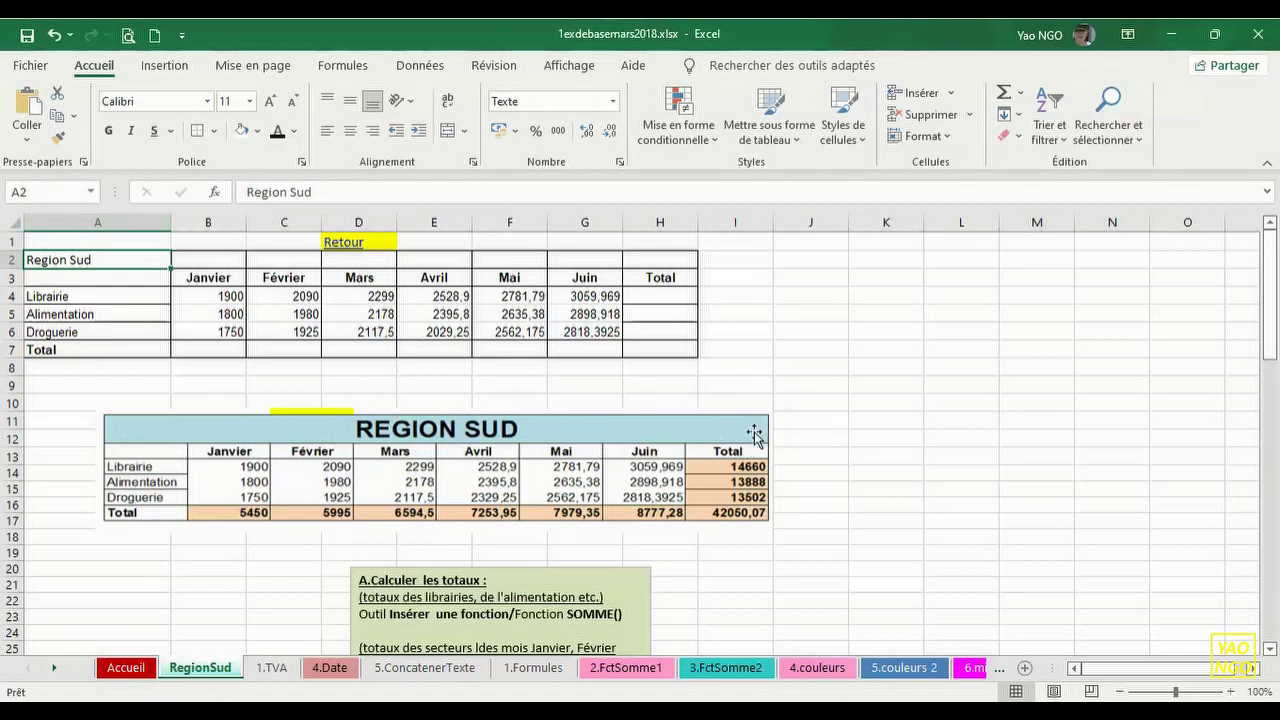
- Merge and centre the Region Sud title across A2:H2, undoing an initial wrong merge
click(74, 400)
click(48, 264)
drag(48, 264, 634, 259)
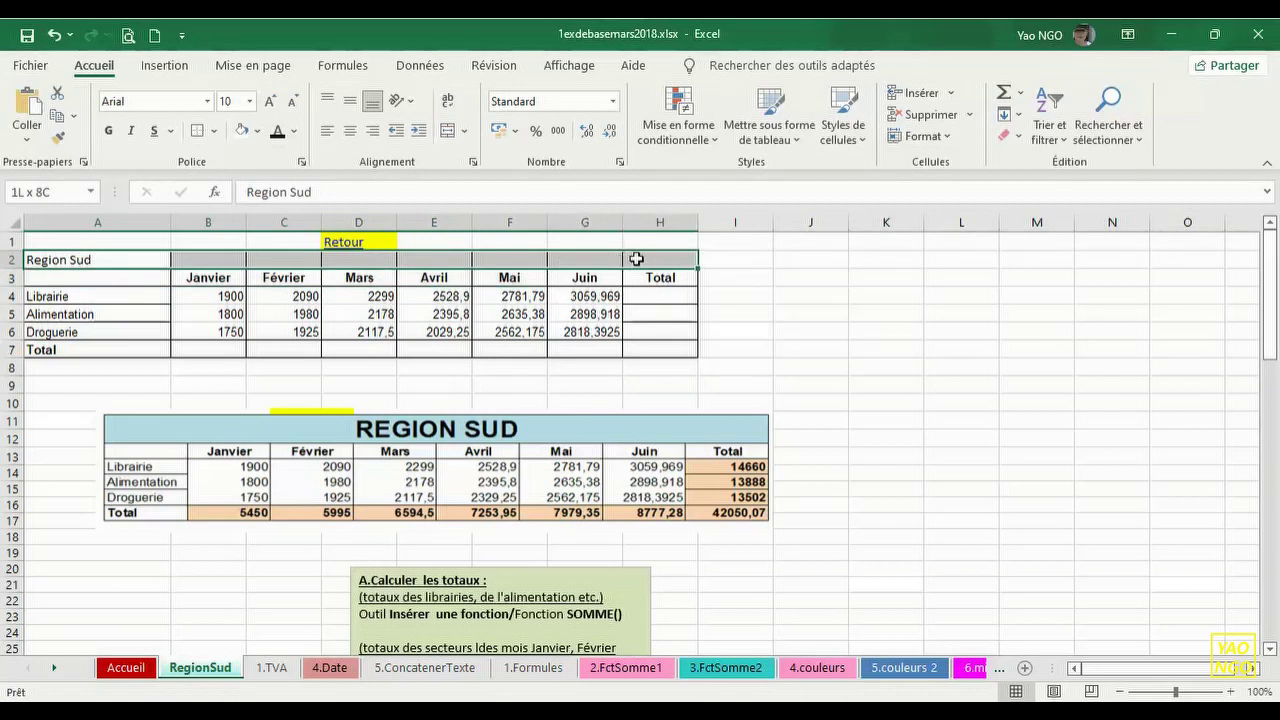
drag(636, 259, 636, 259)
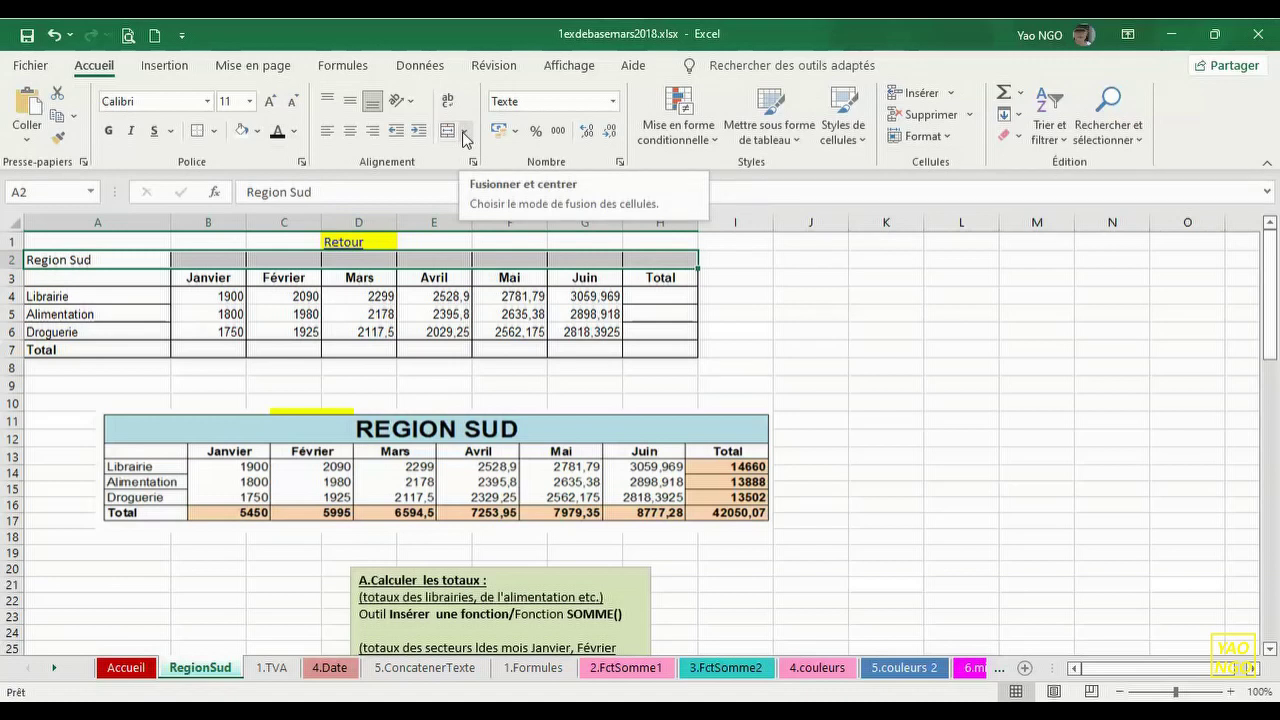
click(465, 141)
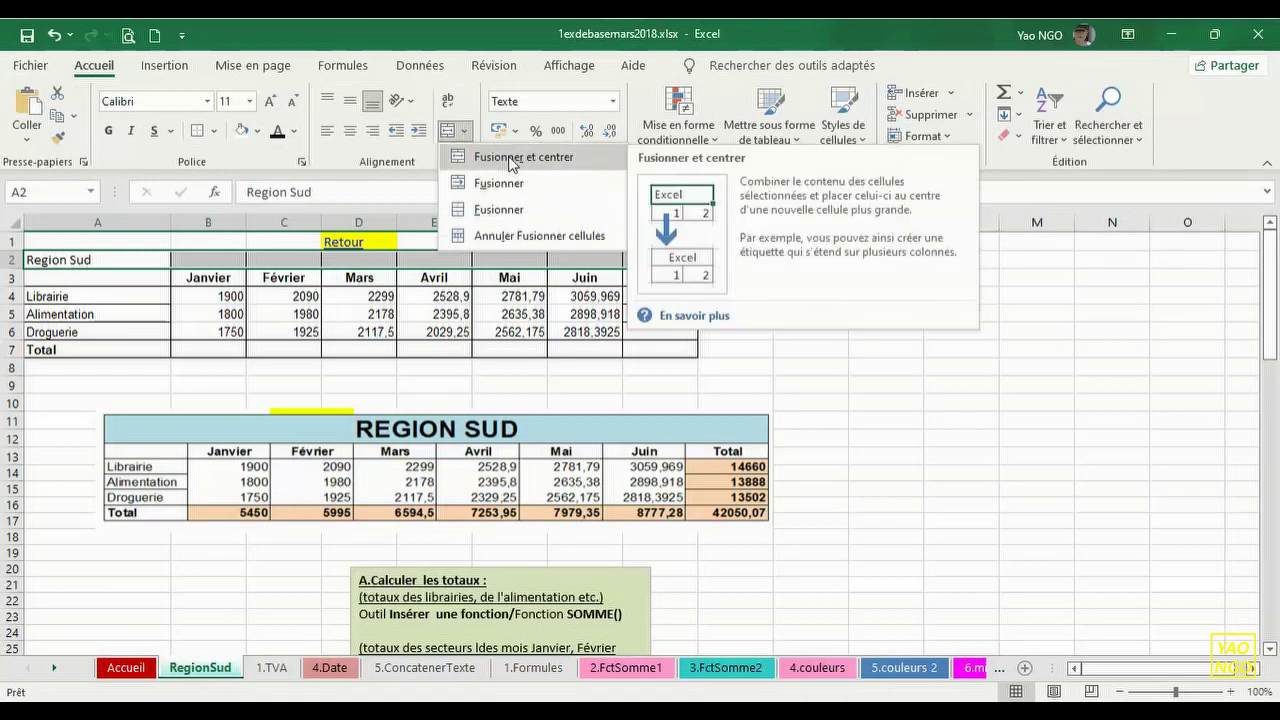
click(512, 157)
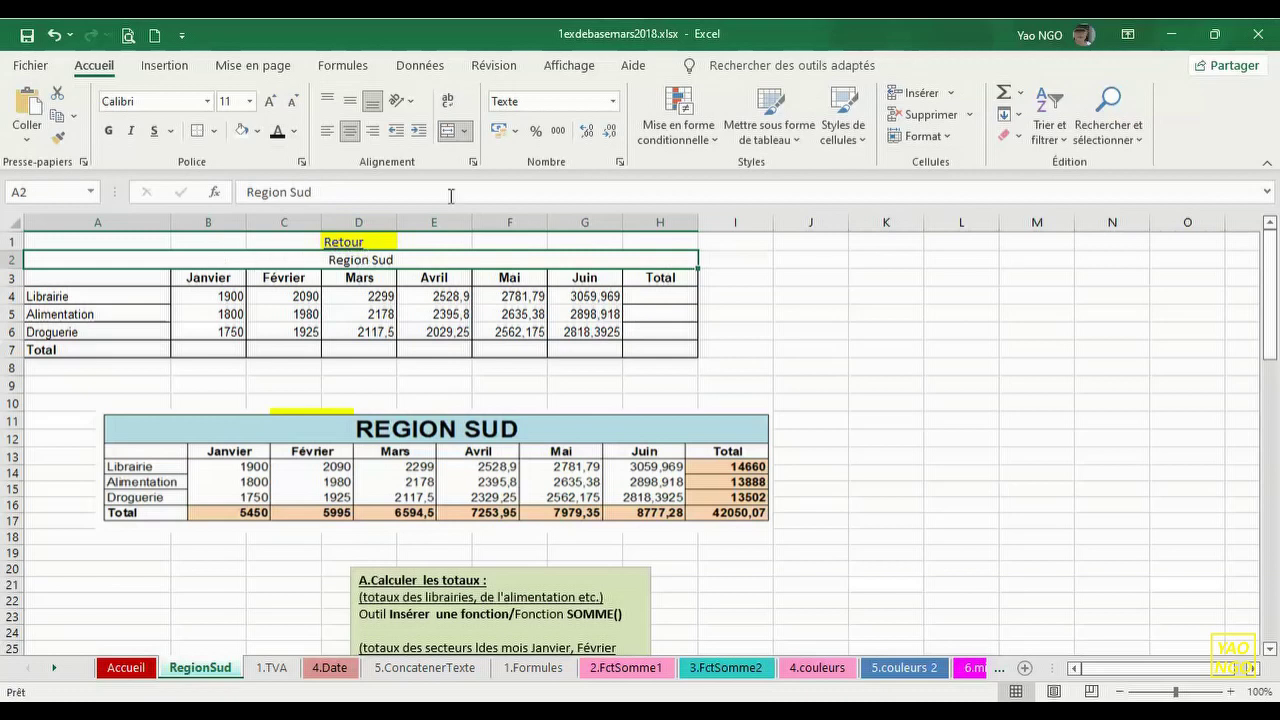
click(55, 36)
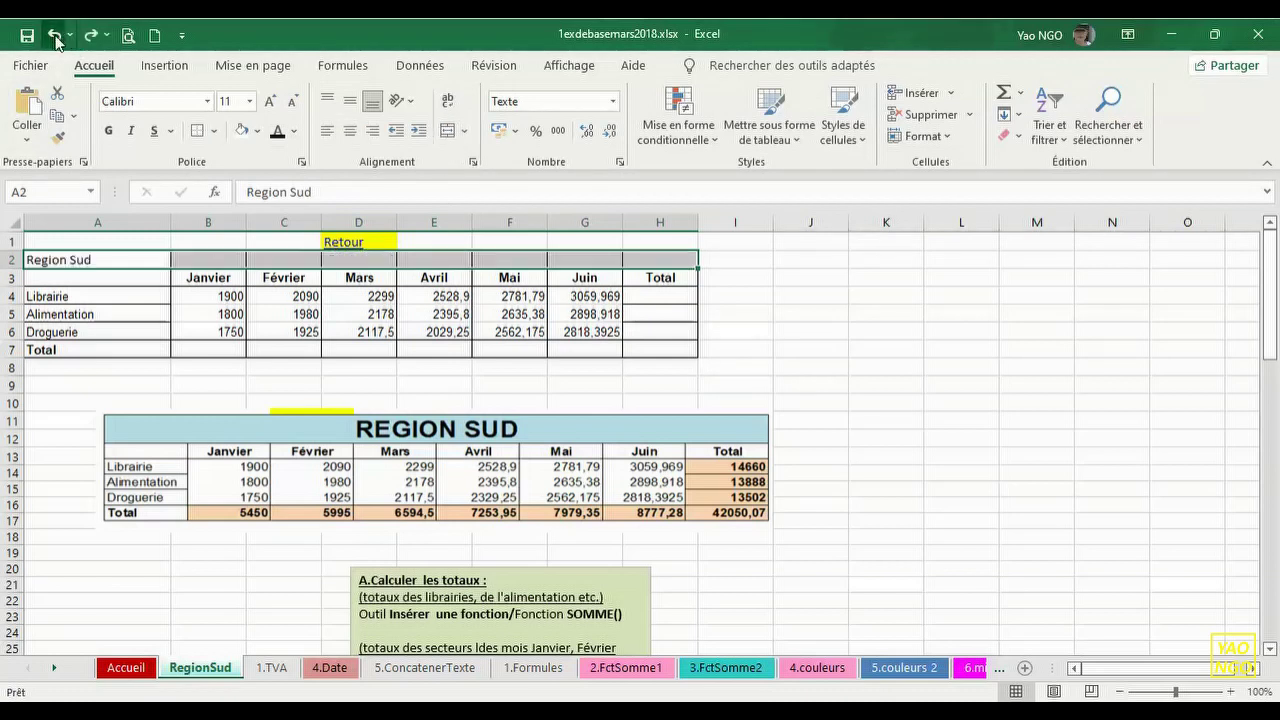
click(266, 370)
click(164, 260)
drag(164, 260, 692, 259)
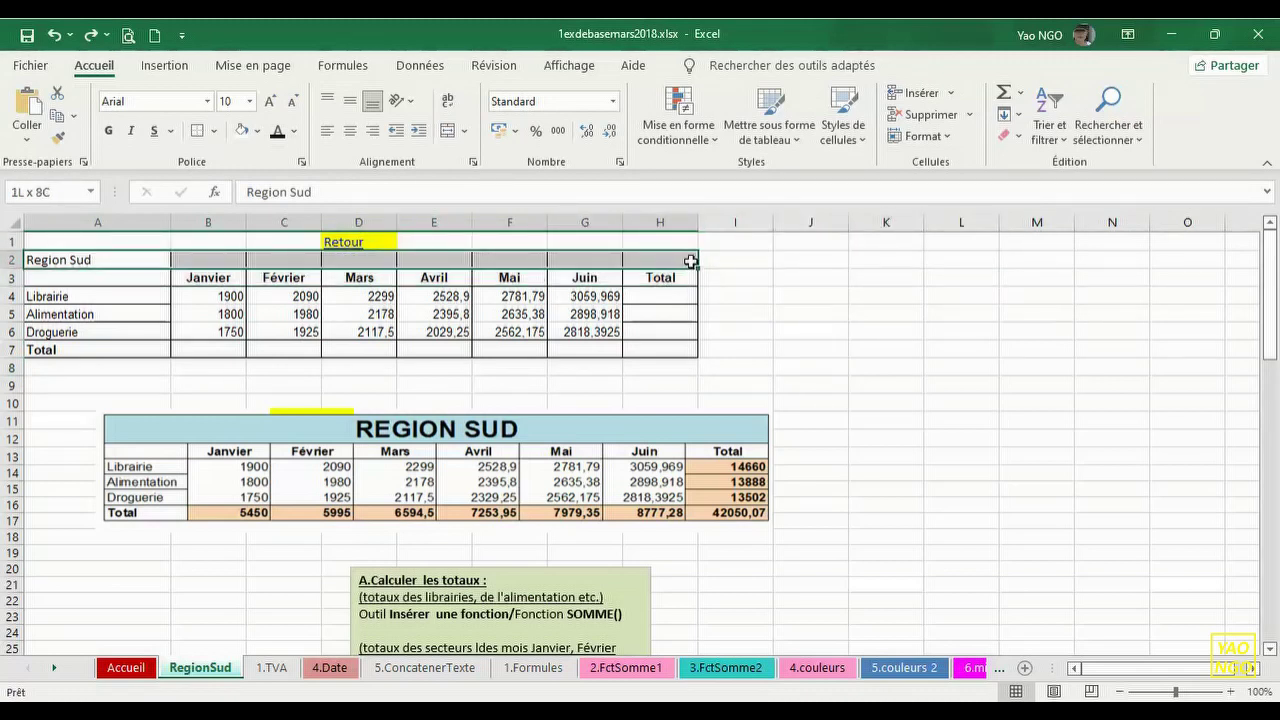
click(464, 138)
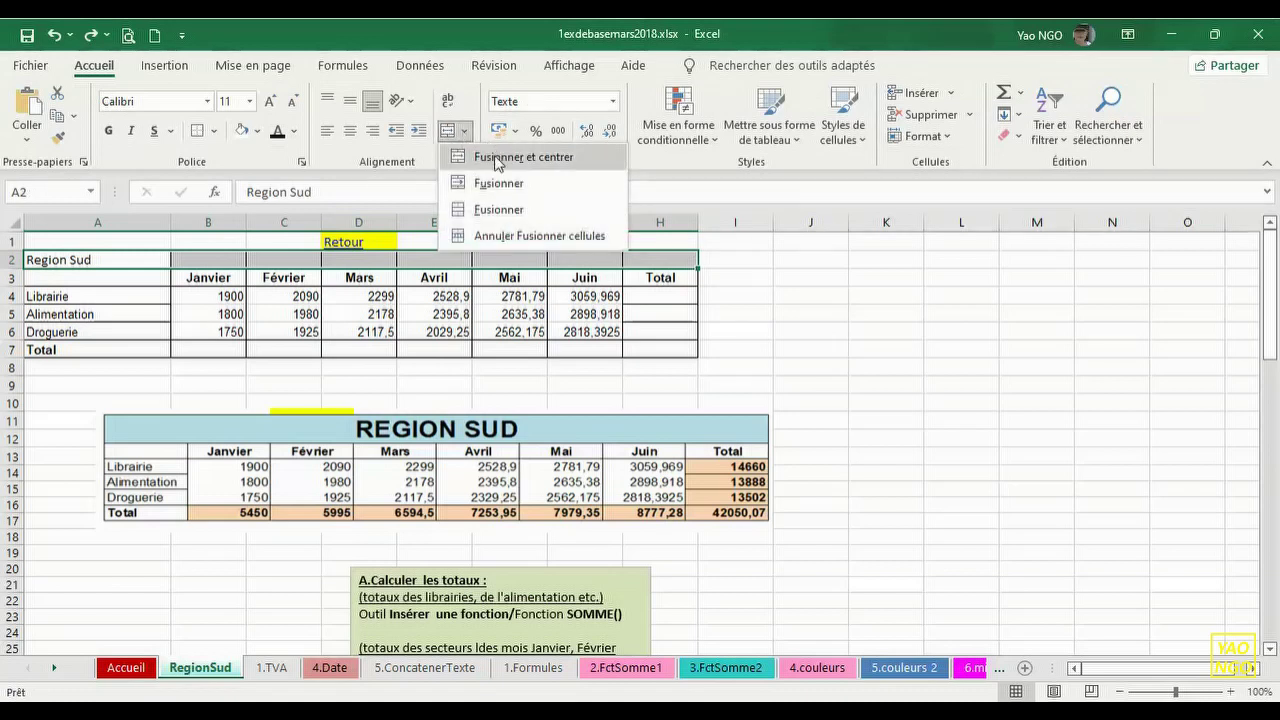
click(497, 161)
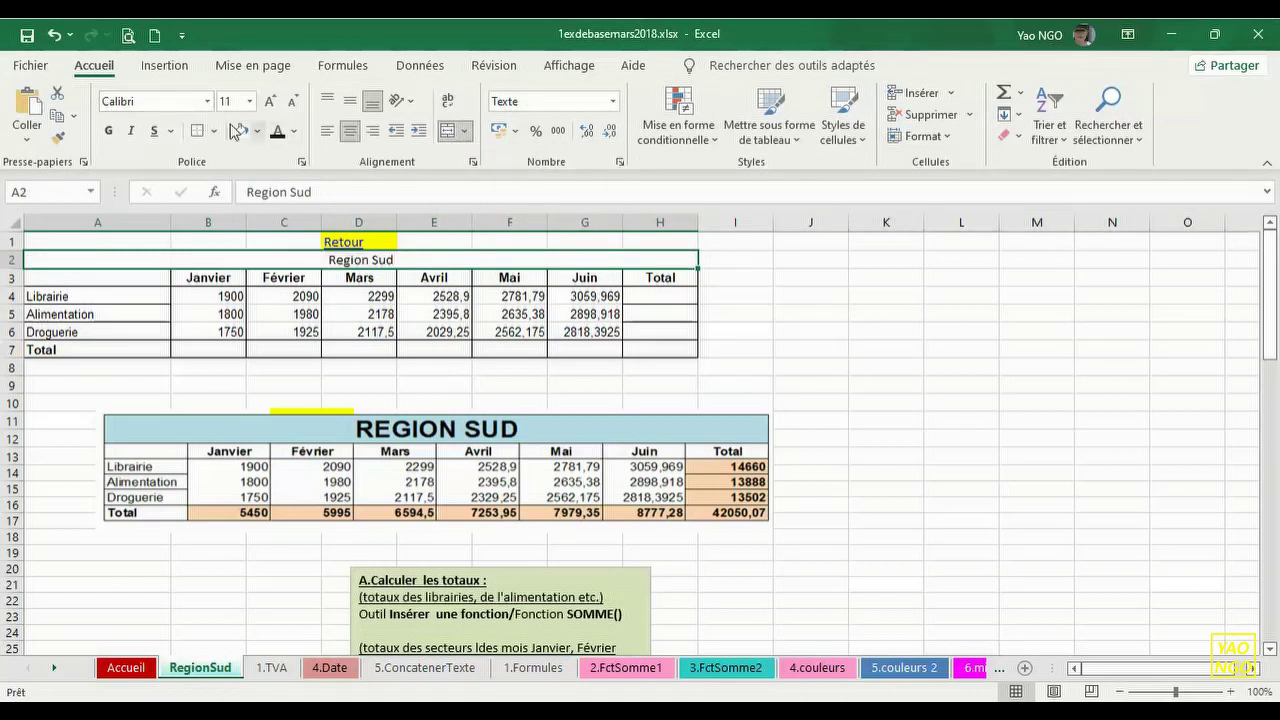
- Make the title bold at size 16 and set row 2's height to 20
click(110, 131)
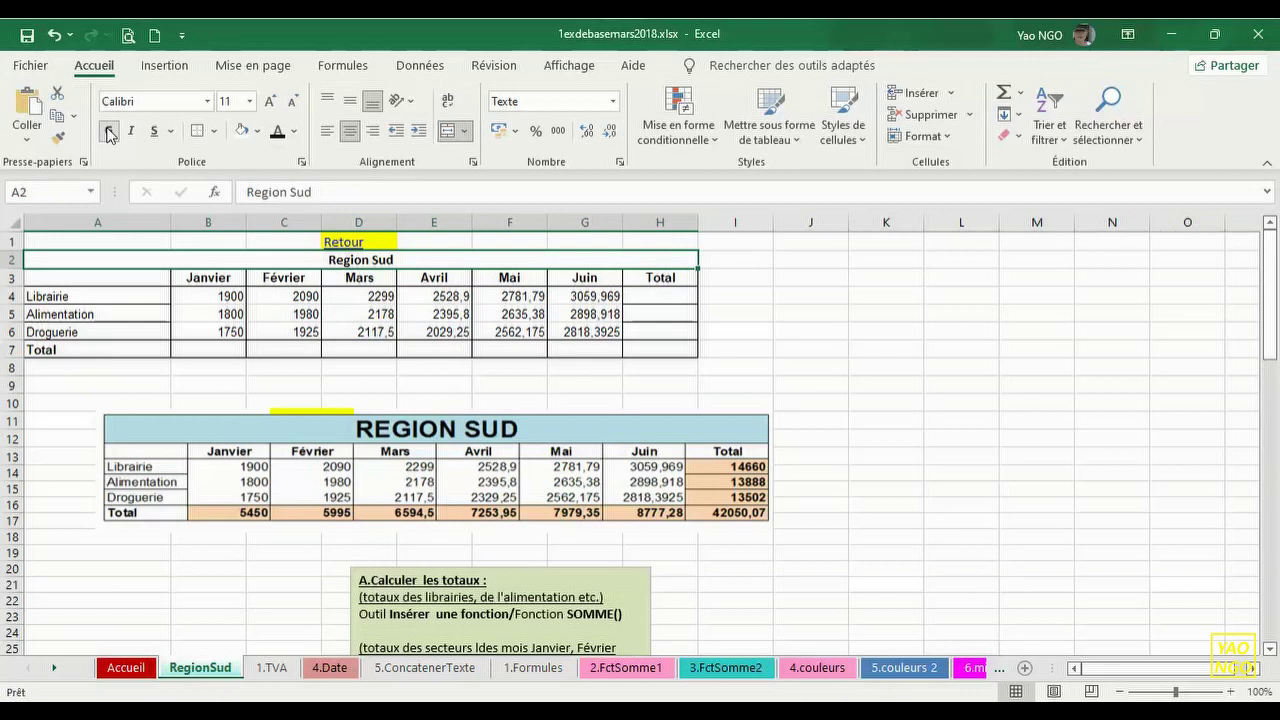
click(249, 101)
click(236, 255)
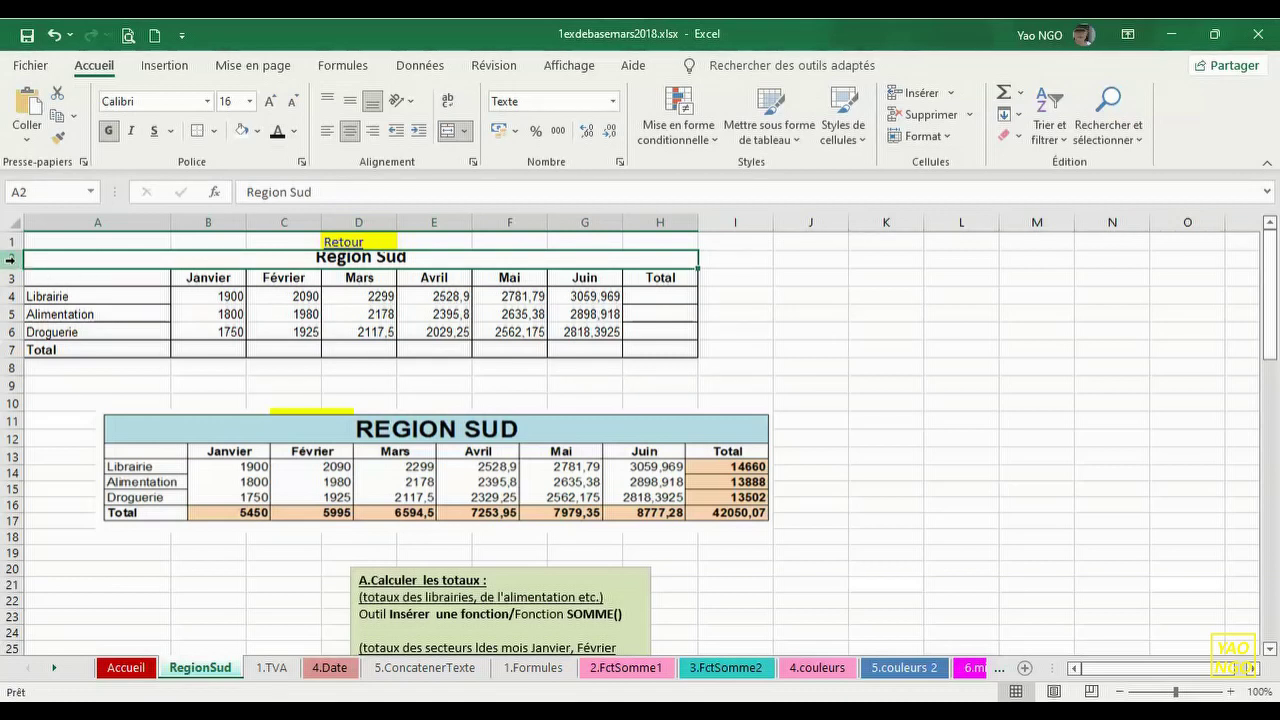
right_click(11, 259)
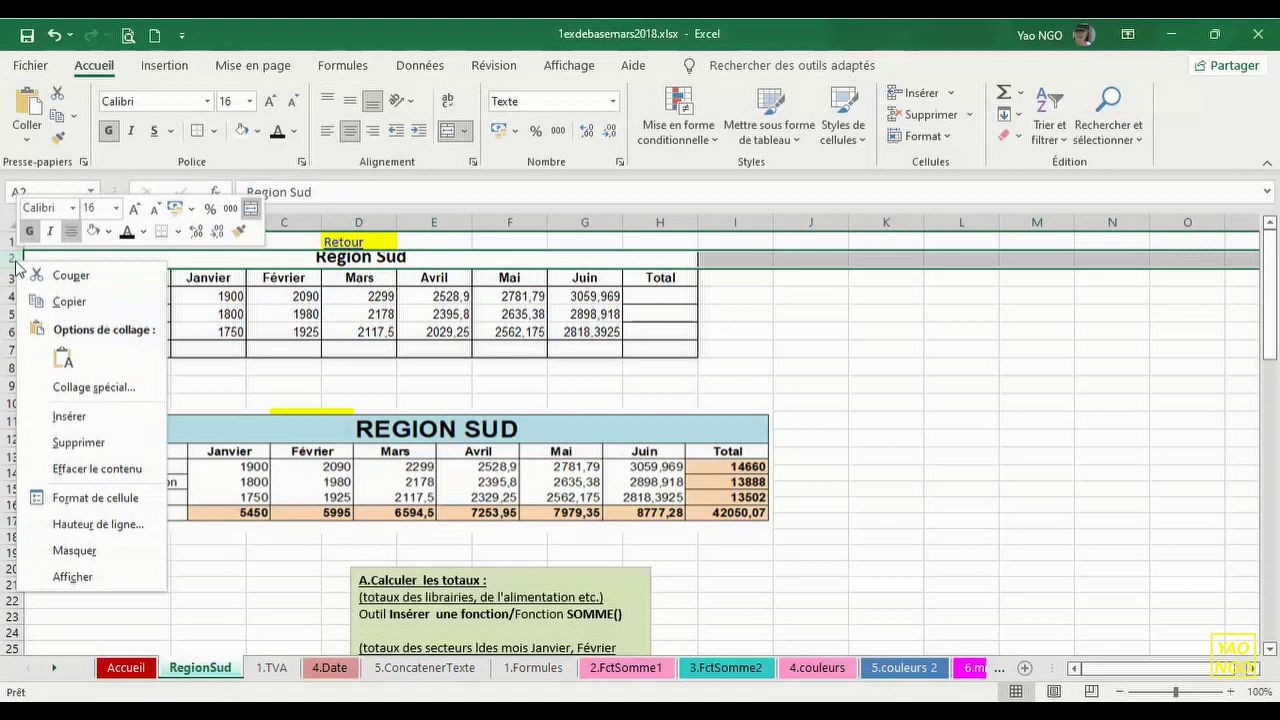
click(133, 524)
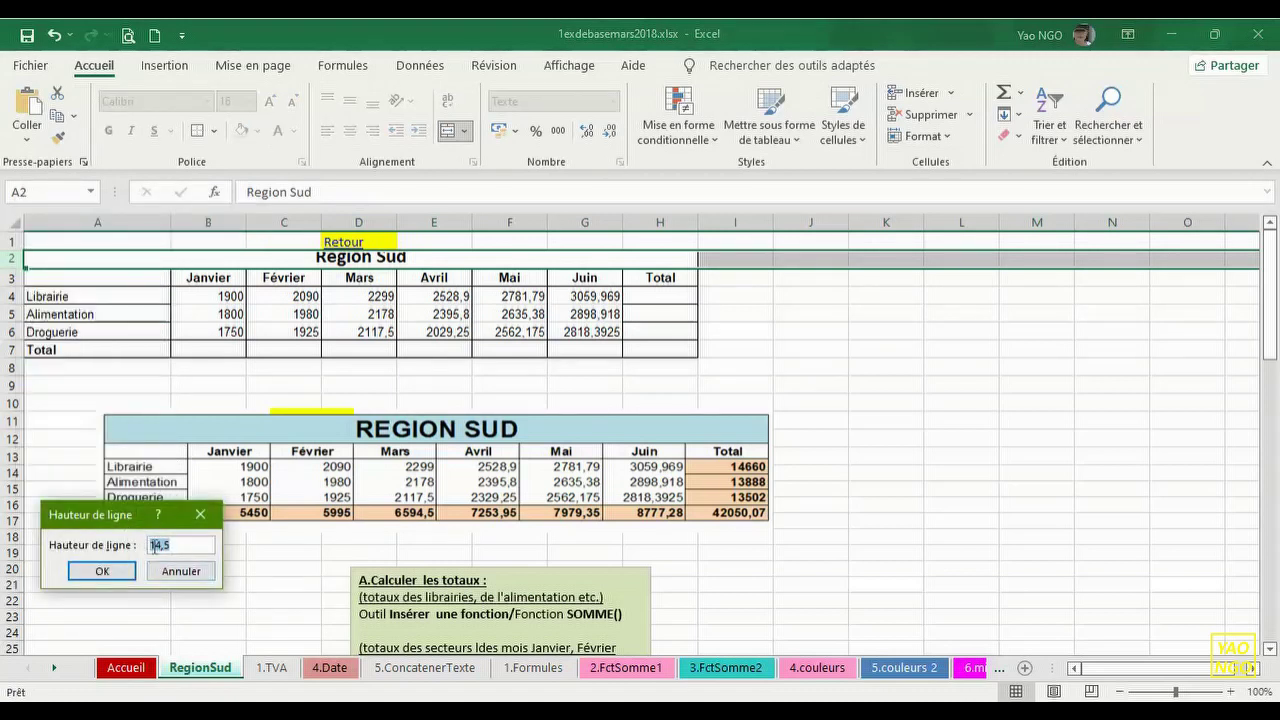
text(20)
click(114, 570)
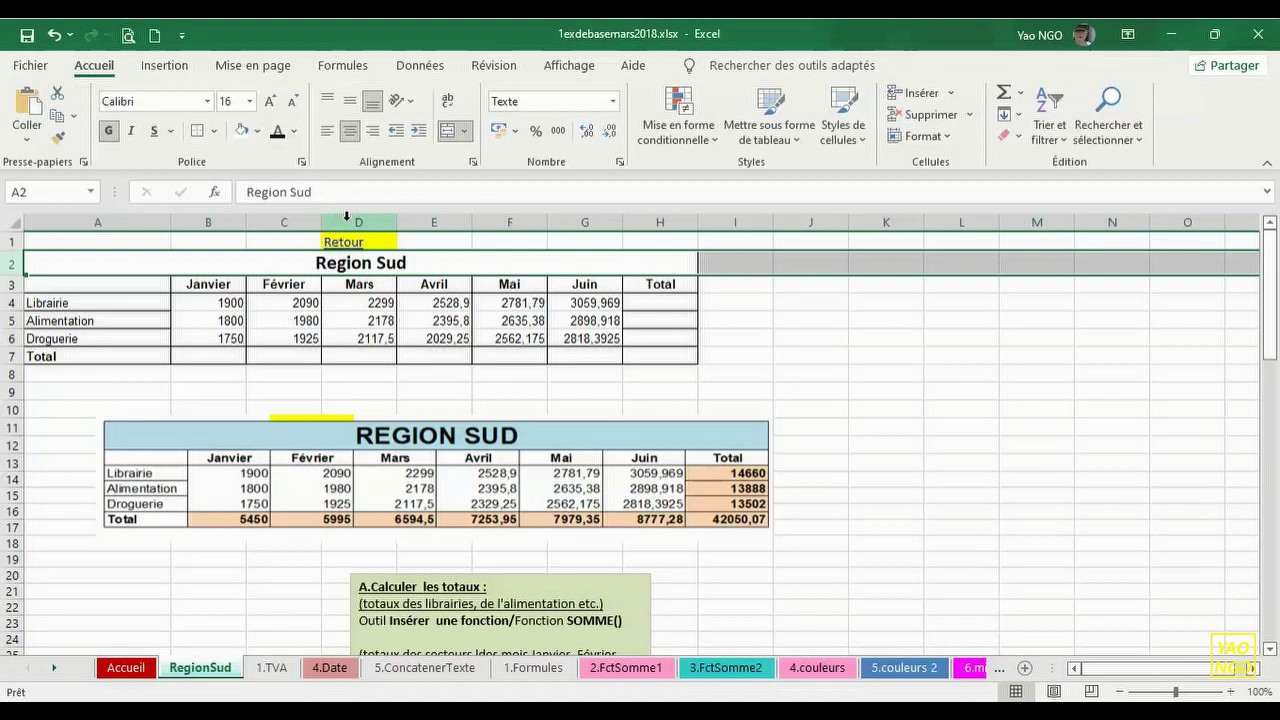
- Retype the title in the formula bar as REGION SUD in capitals
click(390, 258)
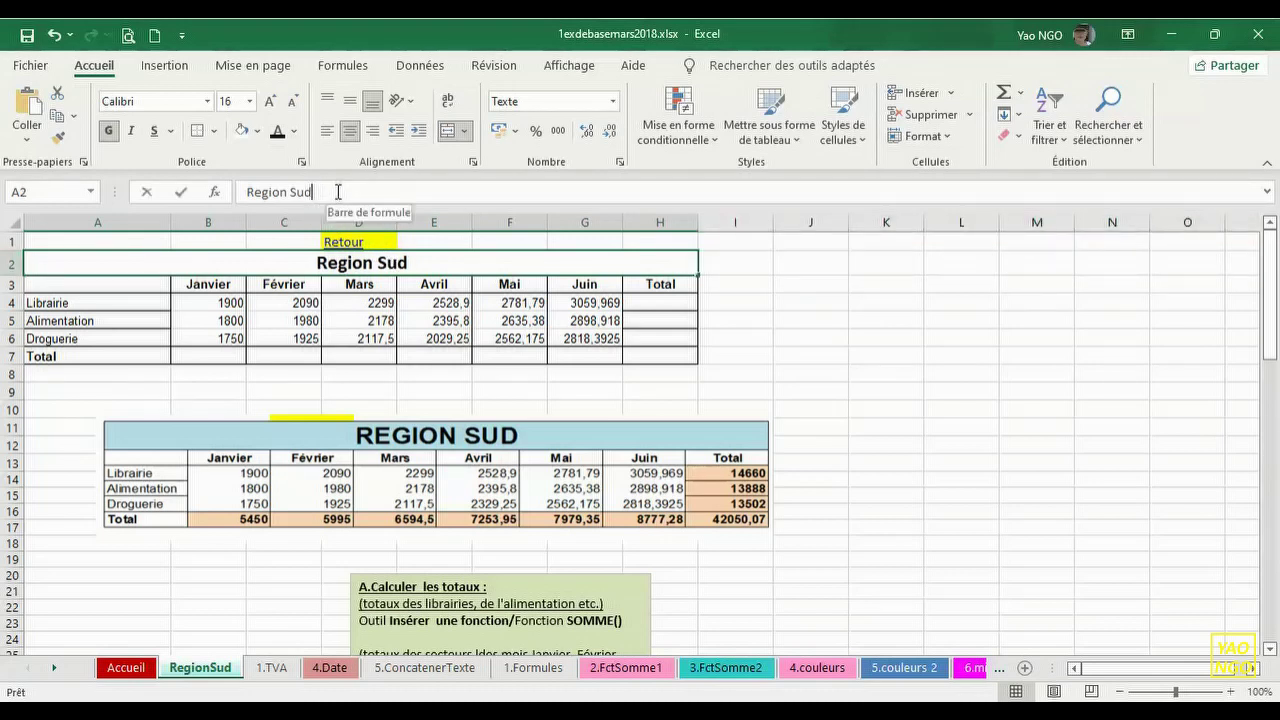
drag(338, 192, 240, 191)
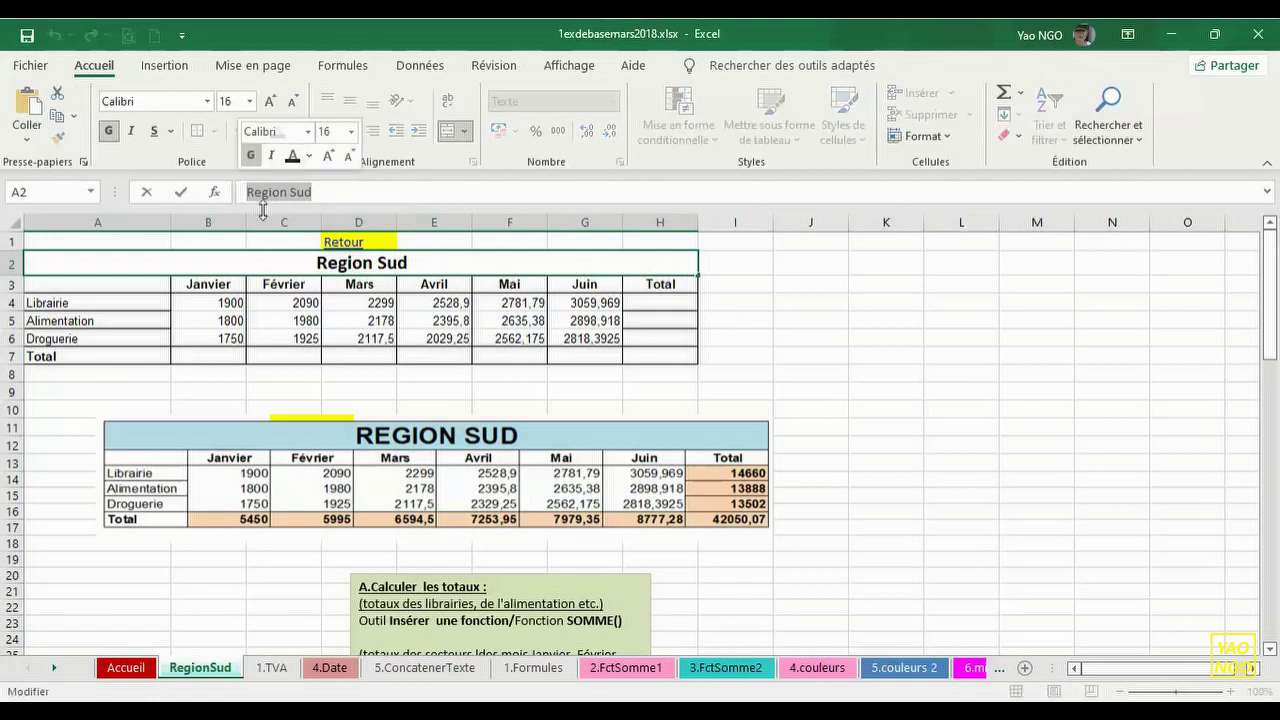
click(340, 265)
drag(416, 262, 328, 244)
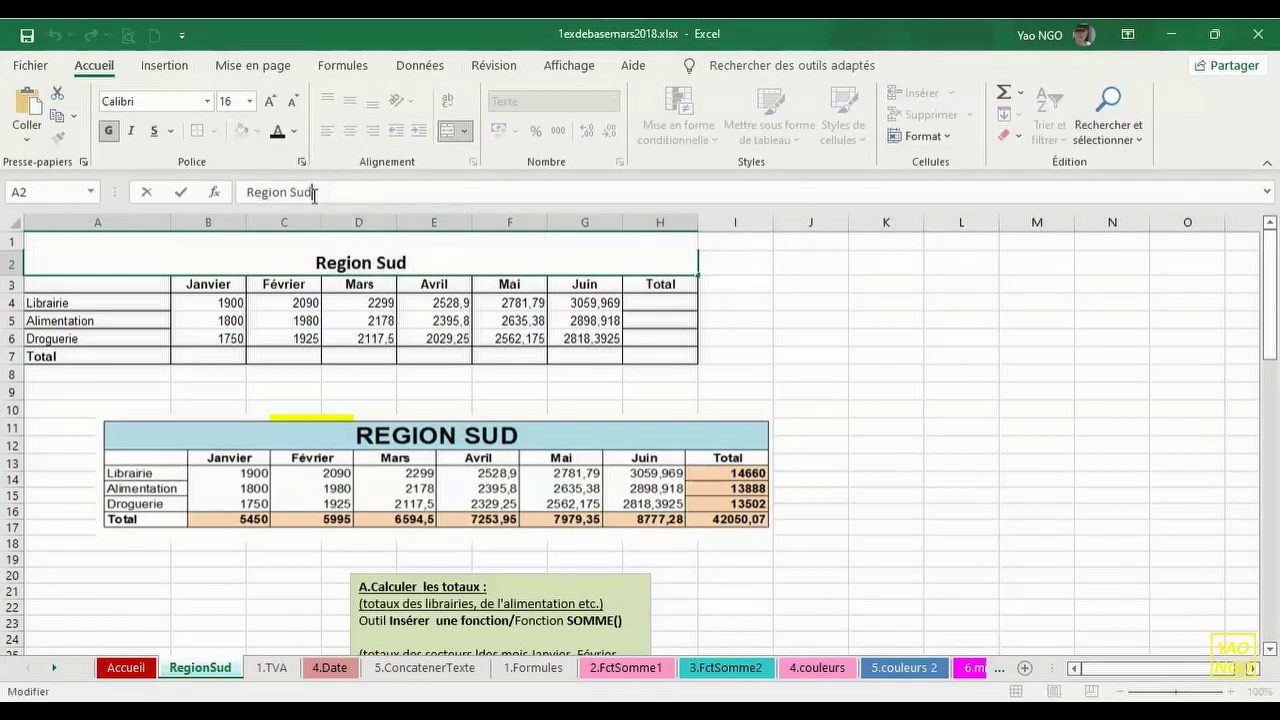
drag(314, 192, 259, 196)
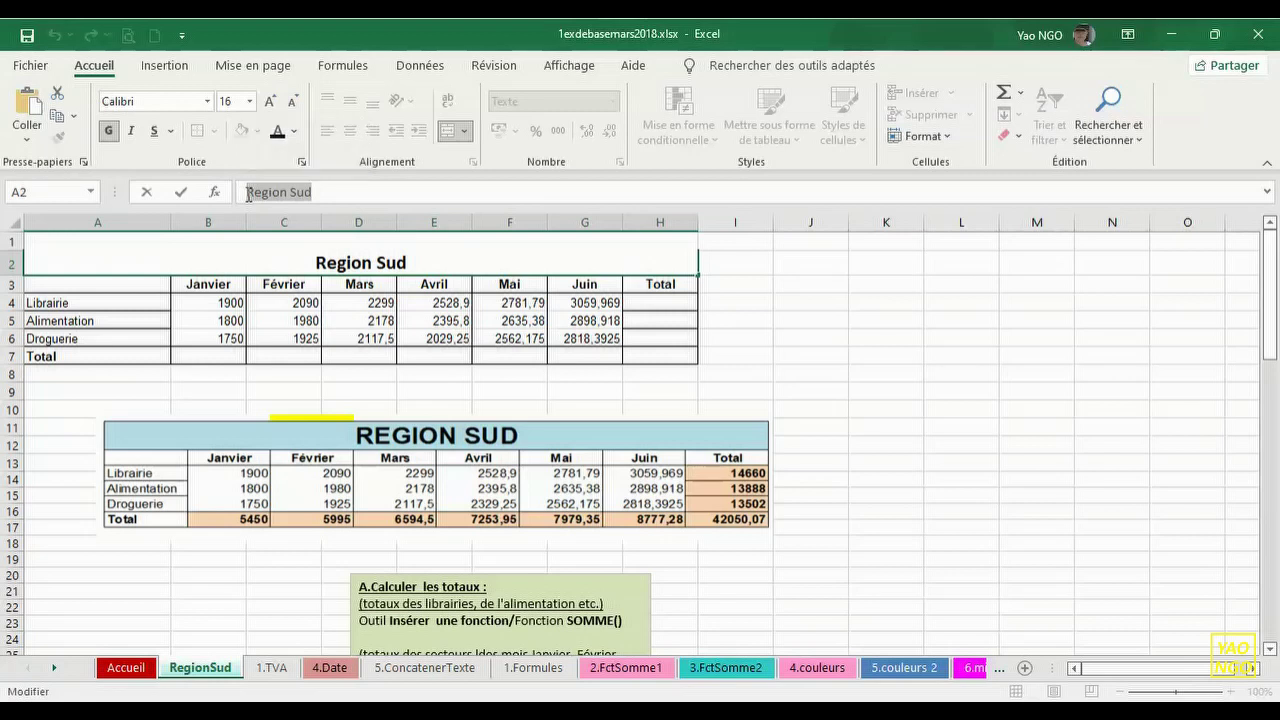
text(REF)
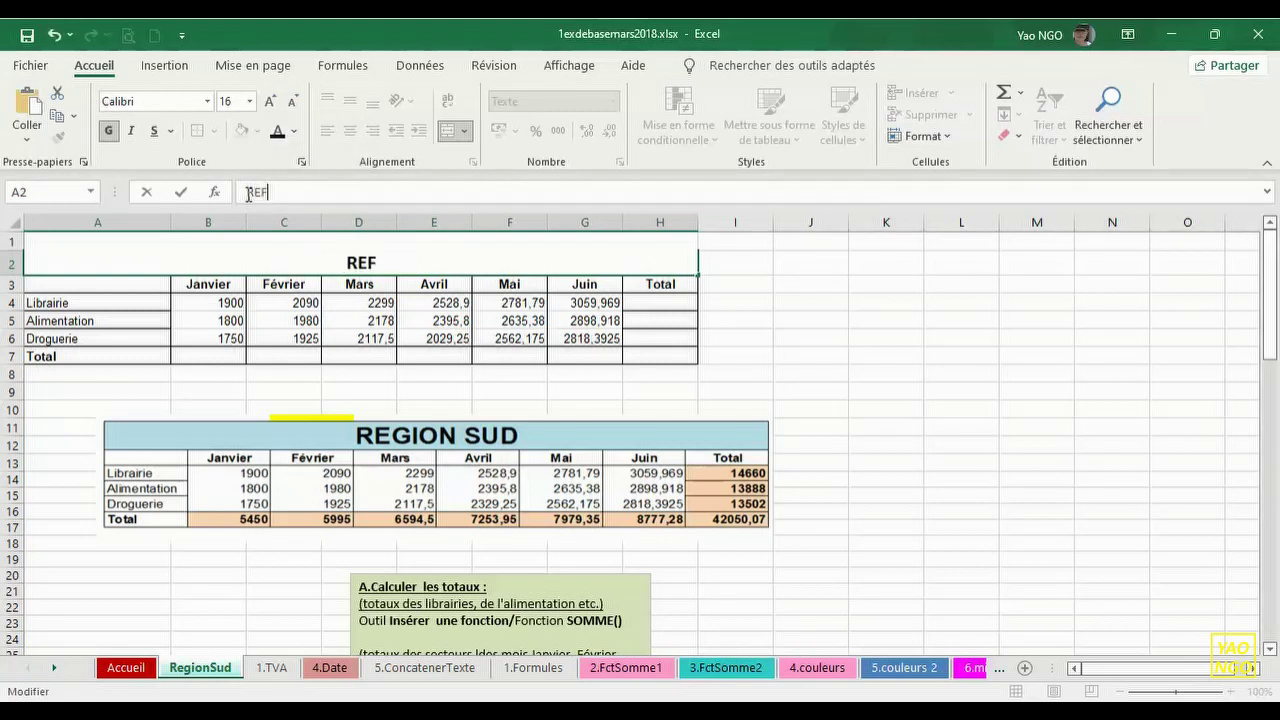
key(BackSpace)
text(GION SUD)
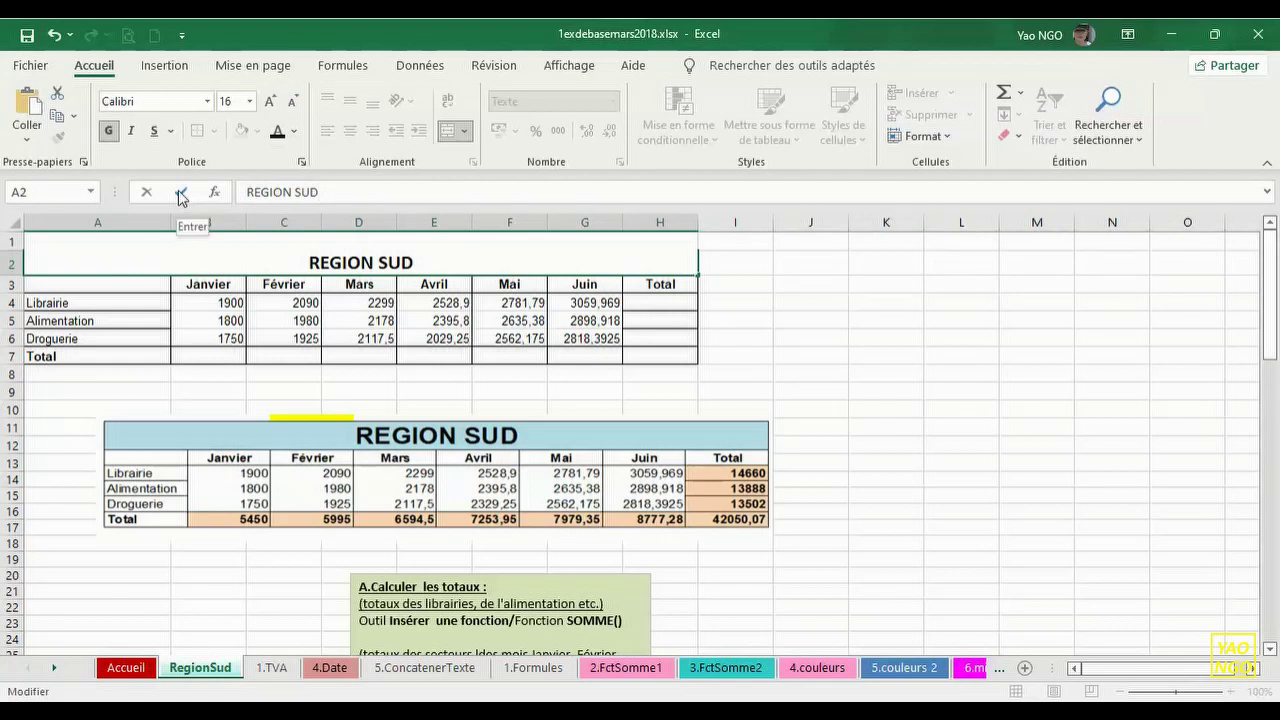
key(Return)
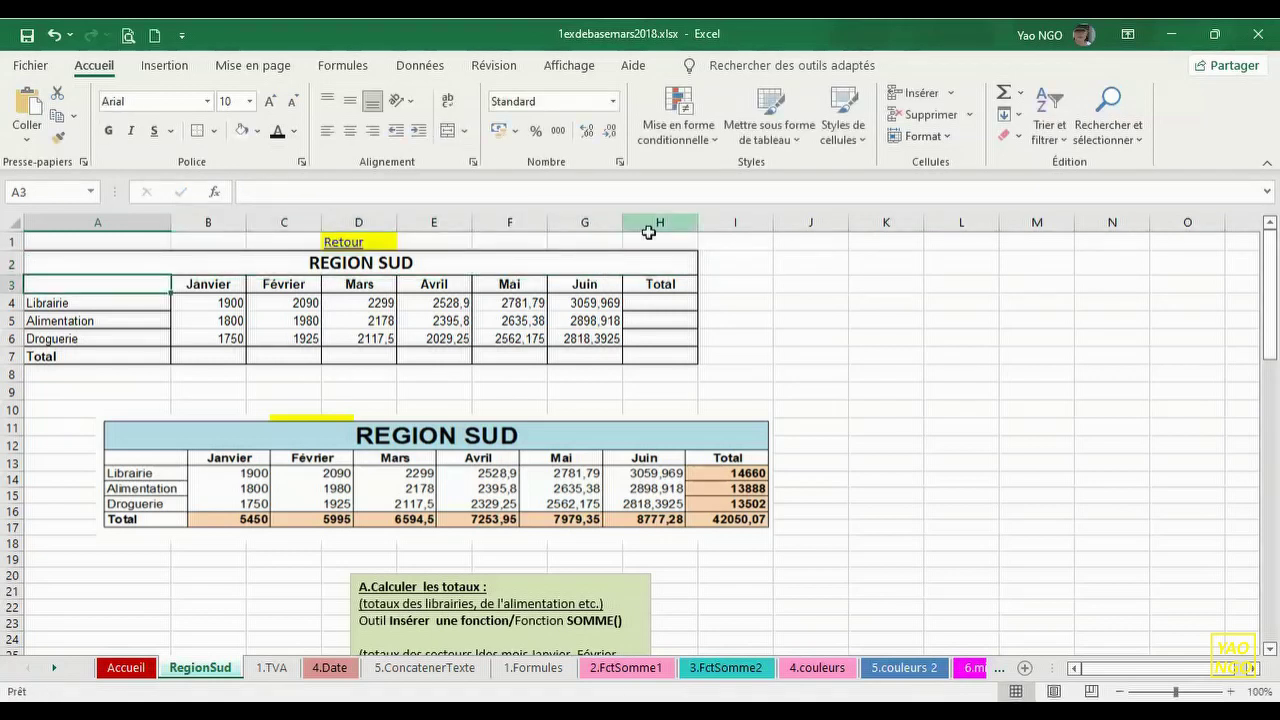
- Fill the REGION SUD title cell with light blue
click(573, 263)
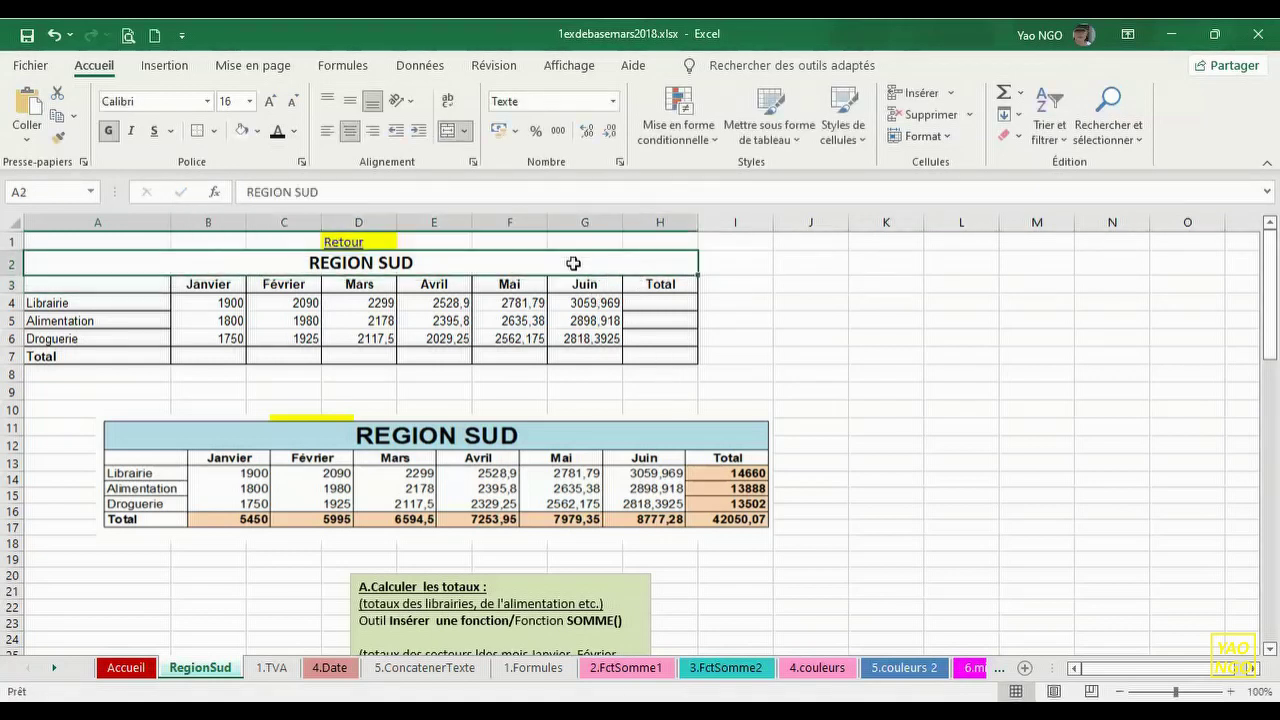
click(257, 131)
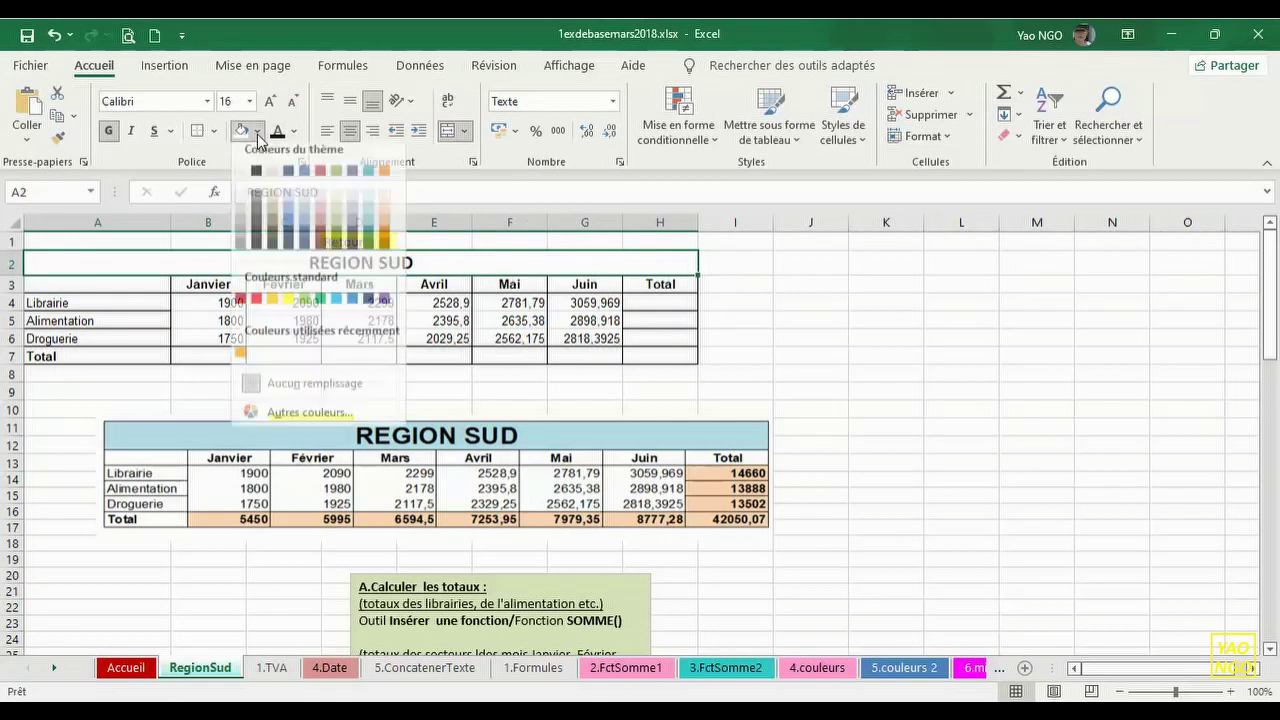
click(369, 210)
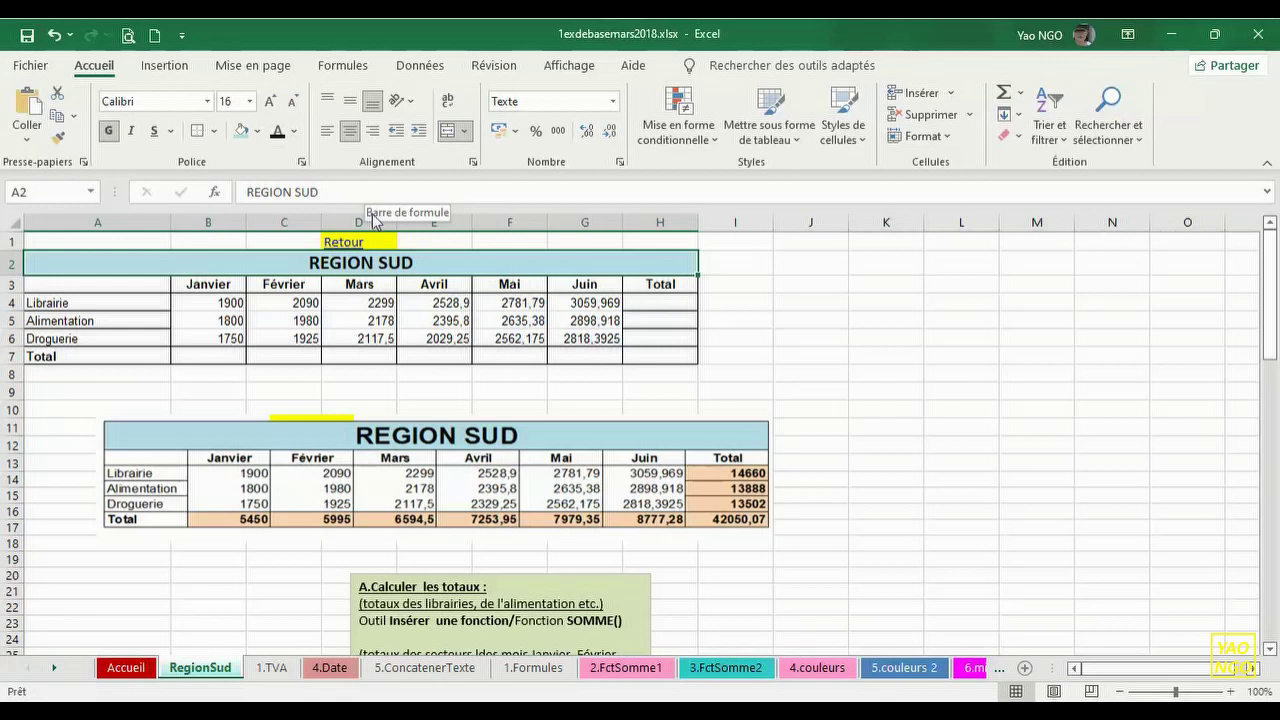
- Fill the Total column H4:H7 and the Total row B7:G7 orange
drag(666, 308, 671, 356)
click(259, 132)
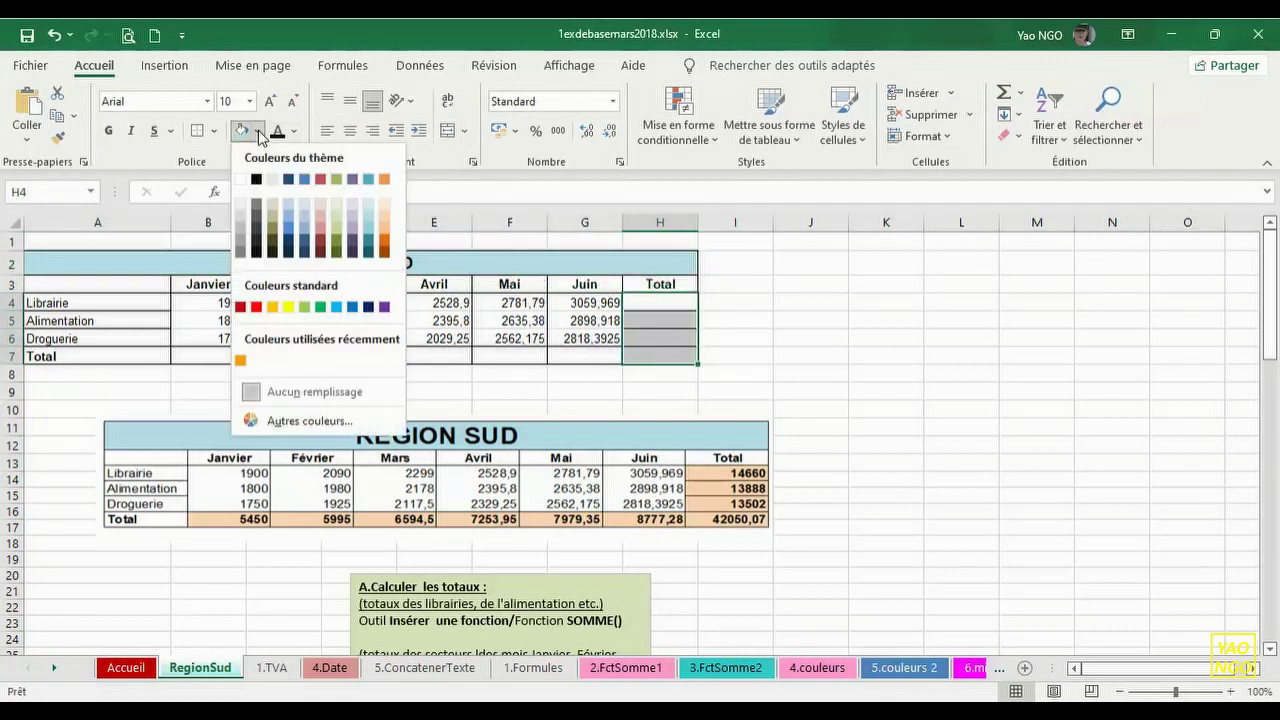
click(385, 231)
drag(191, 357, 594, 357)
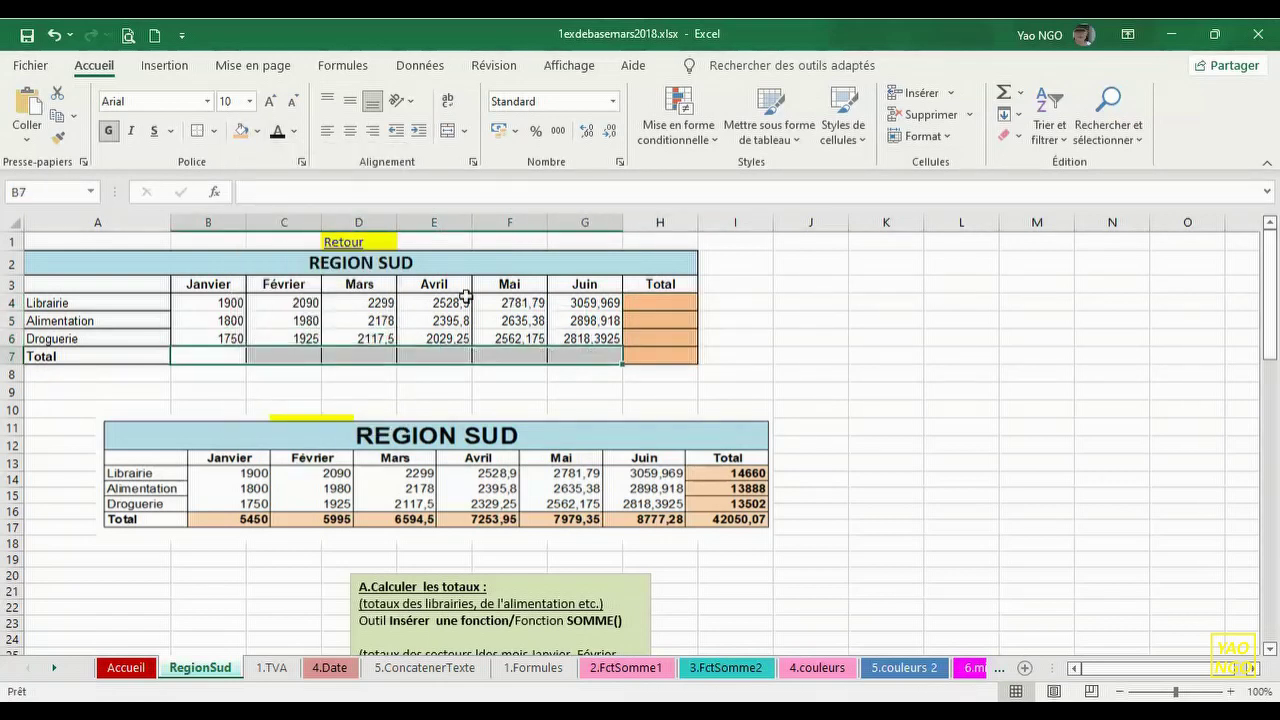
click(242, 134)
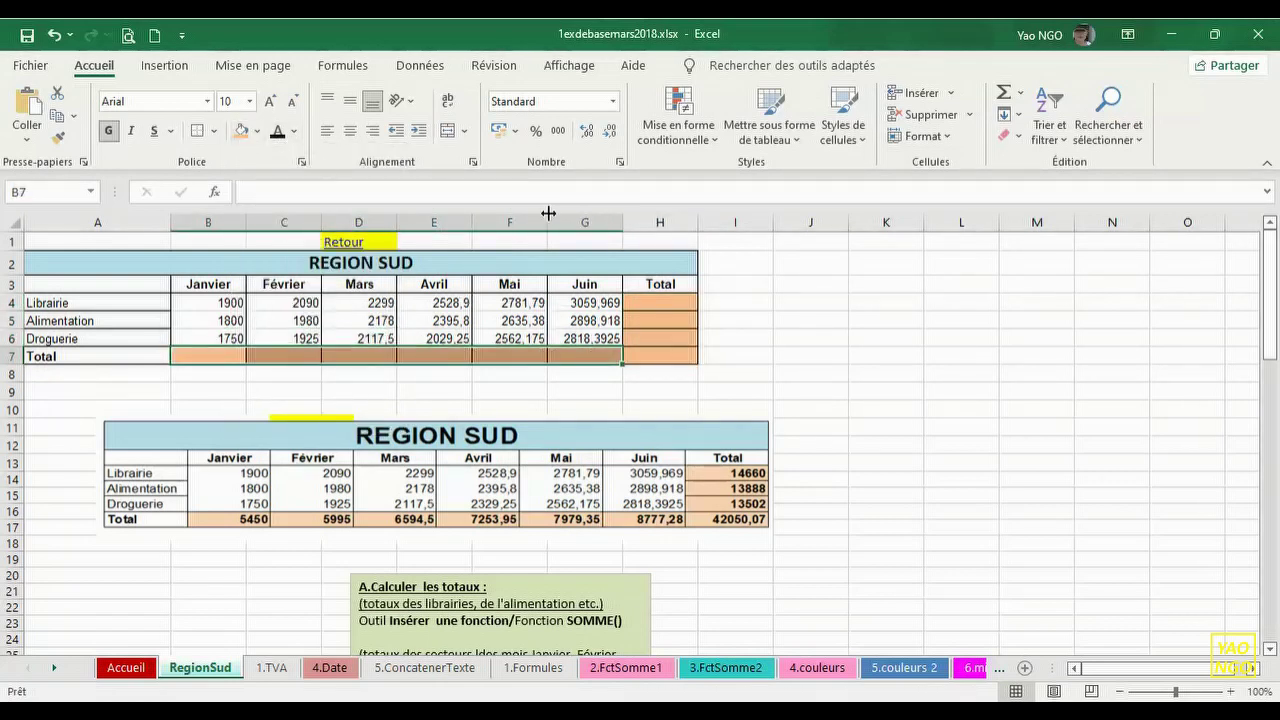
click(790, 370)
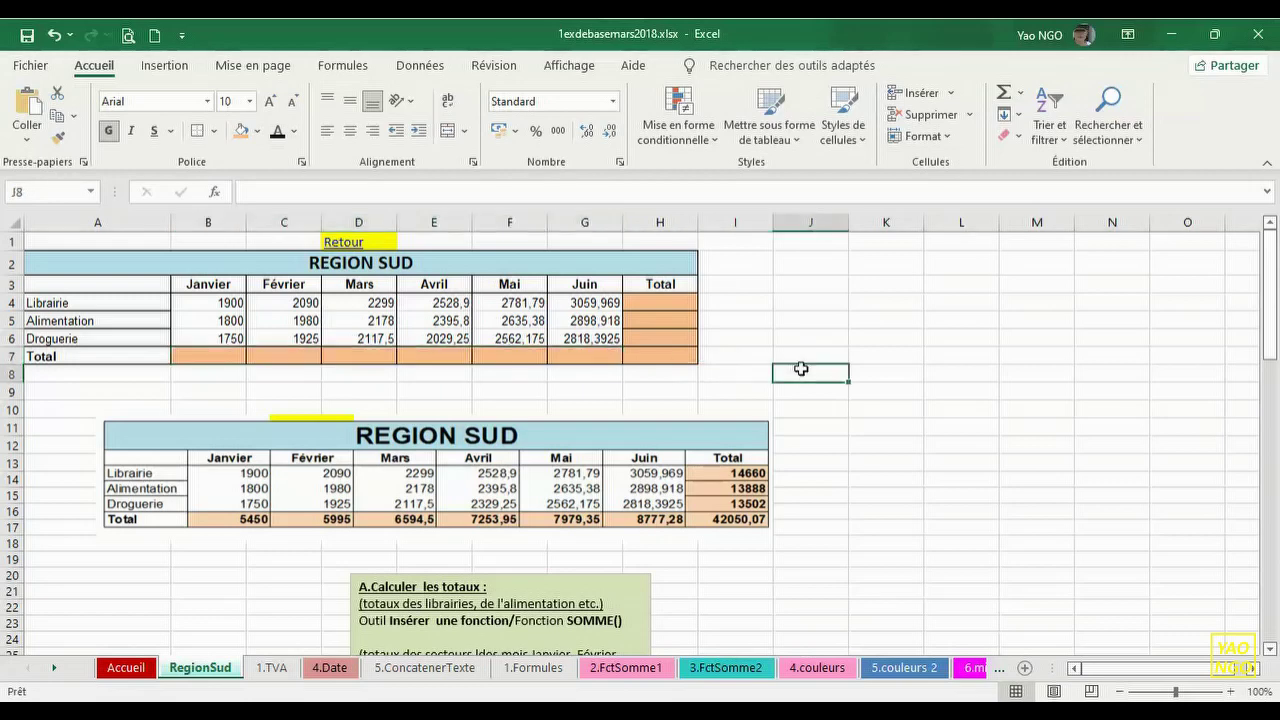
click(612, 575)
- Move the green note to columns K–N and nudge the REGION SUD picture left
drag(612, 575, 1148, 260)
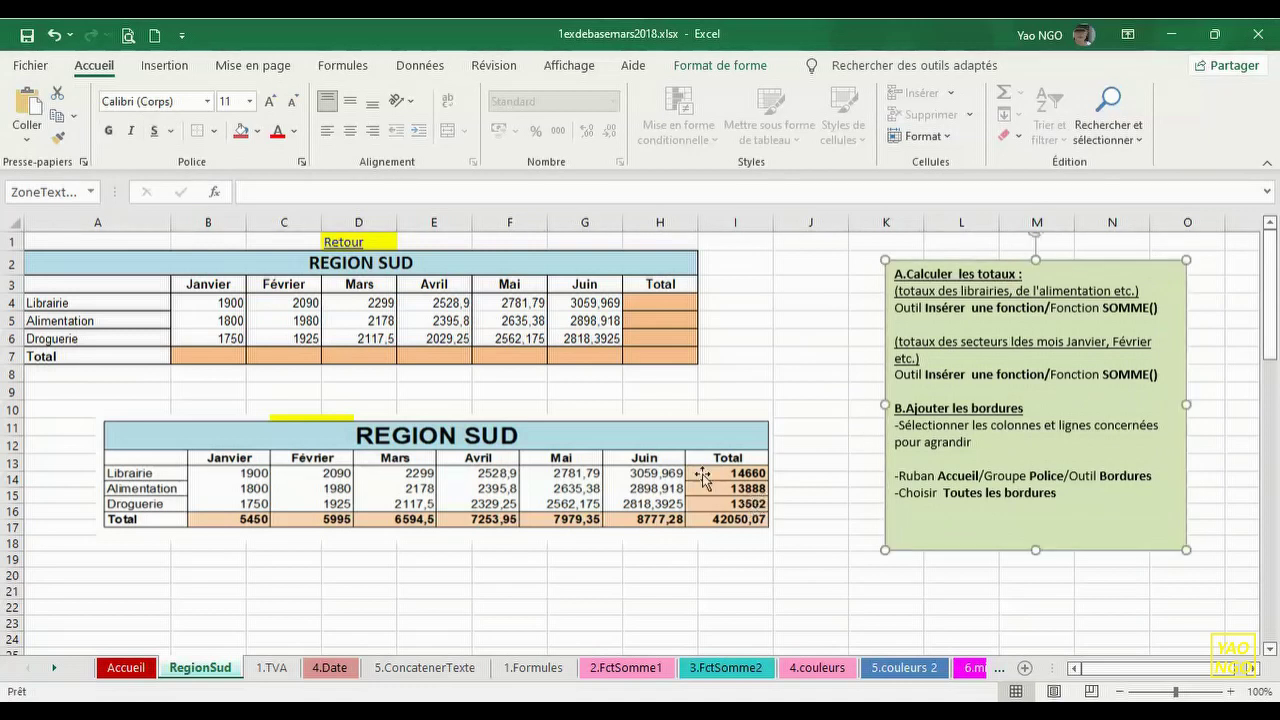
drag(671, 436, 608, 443)
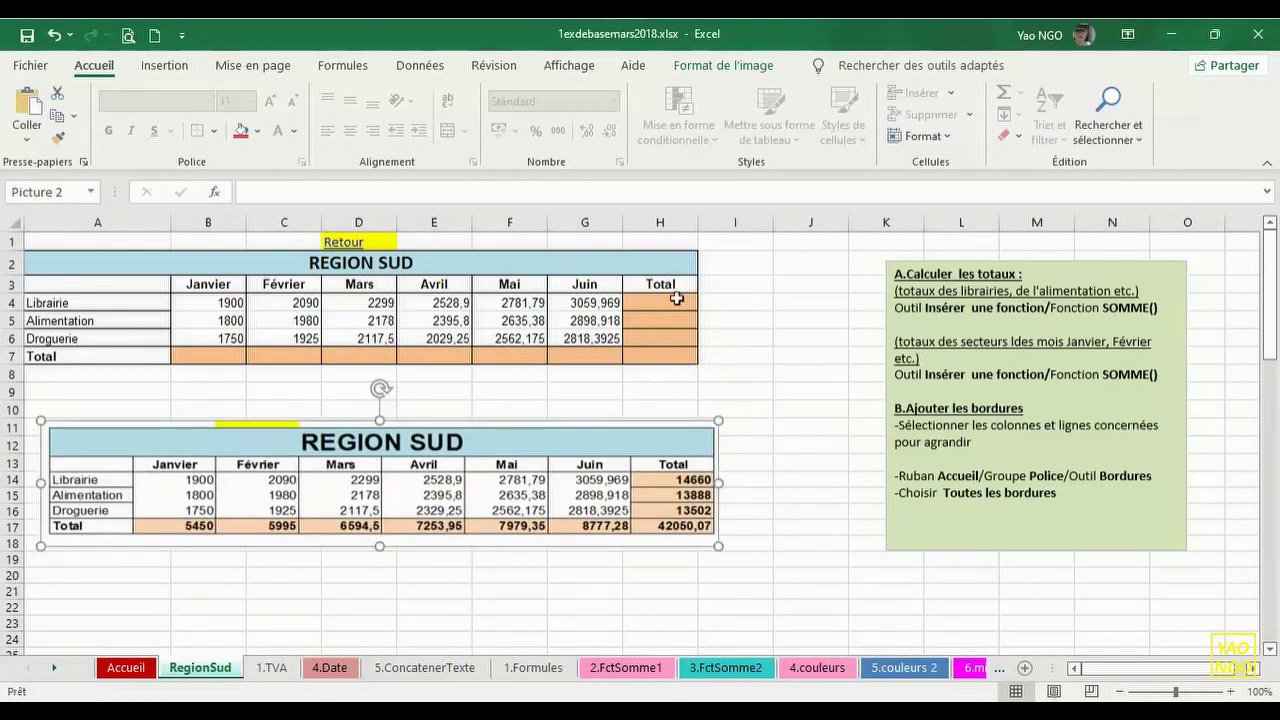
click(659, 303)
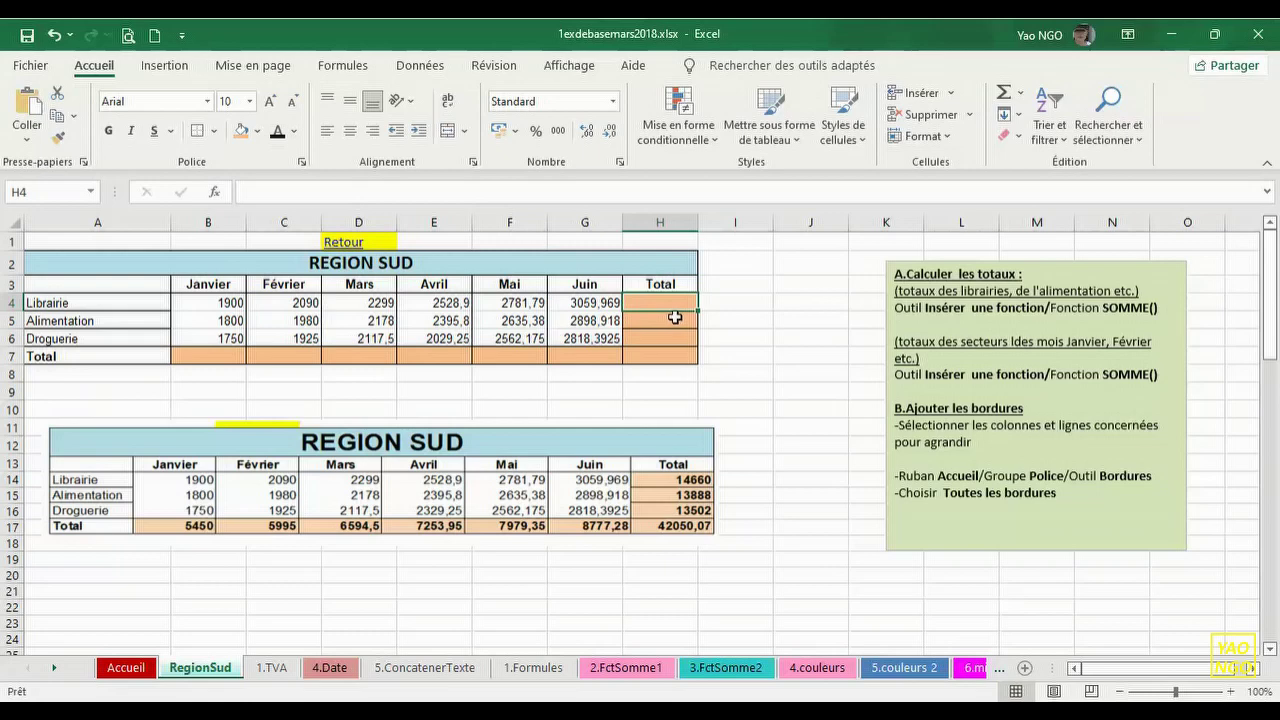
- Insert =SOMME(B4:G4) into H4, totalling Librairie as 14659,659
click(214, 195)
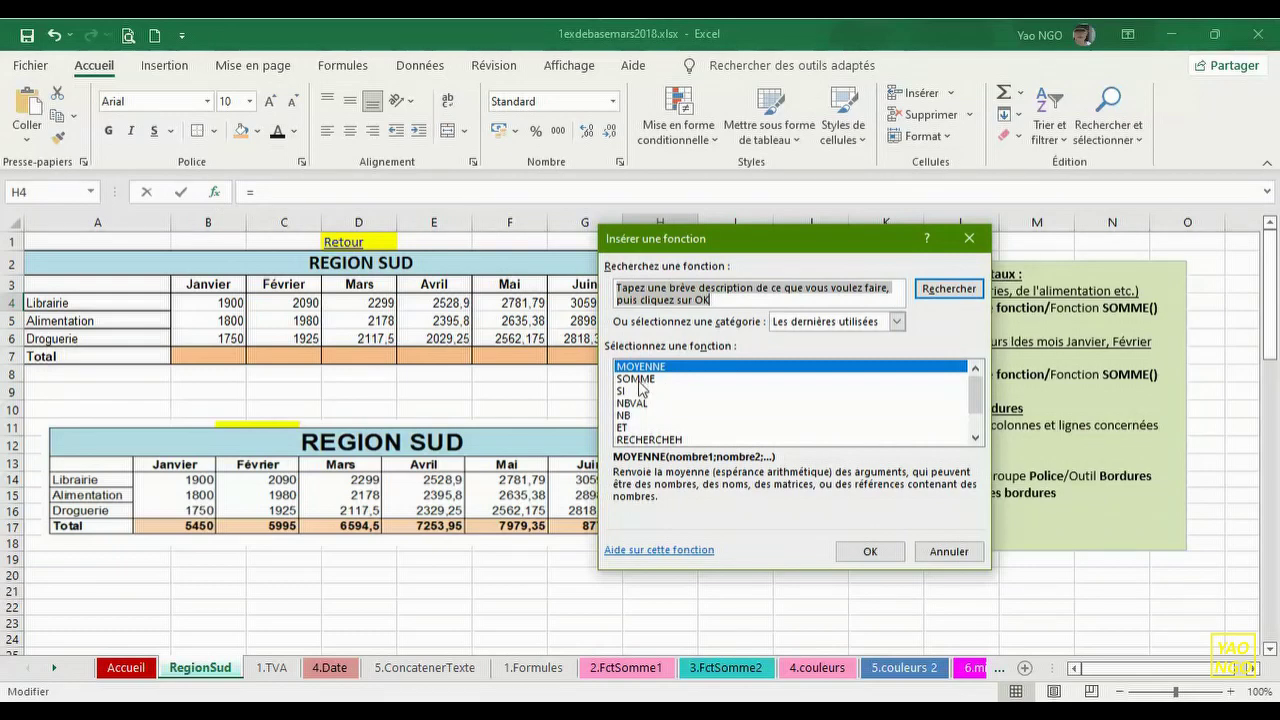
click(639, 380)
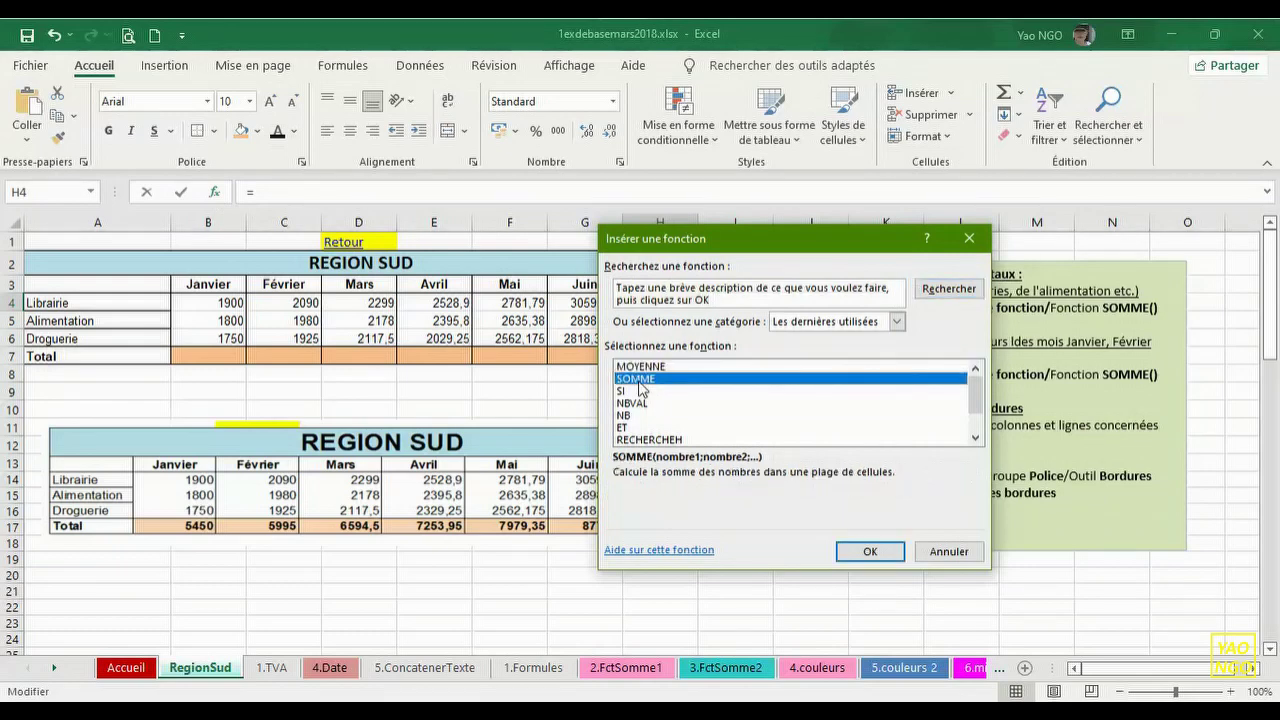
click(885, 552)
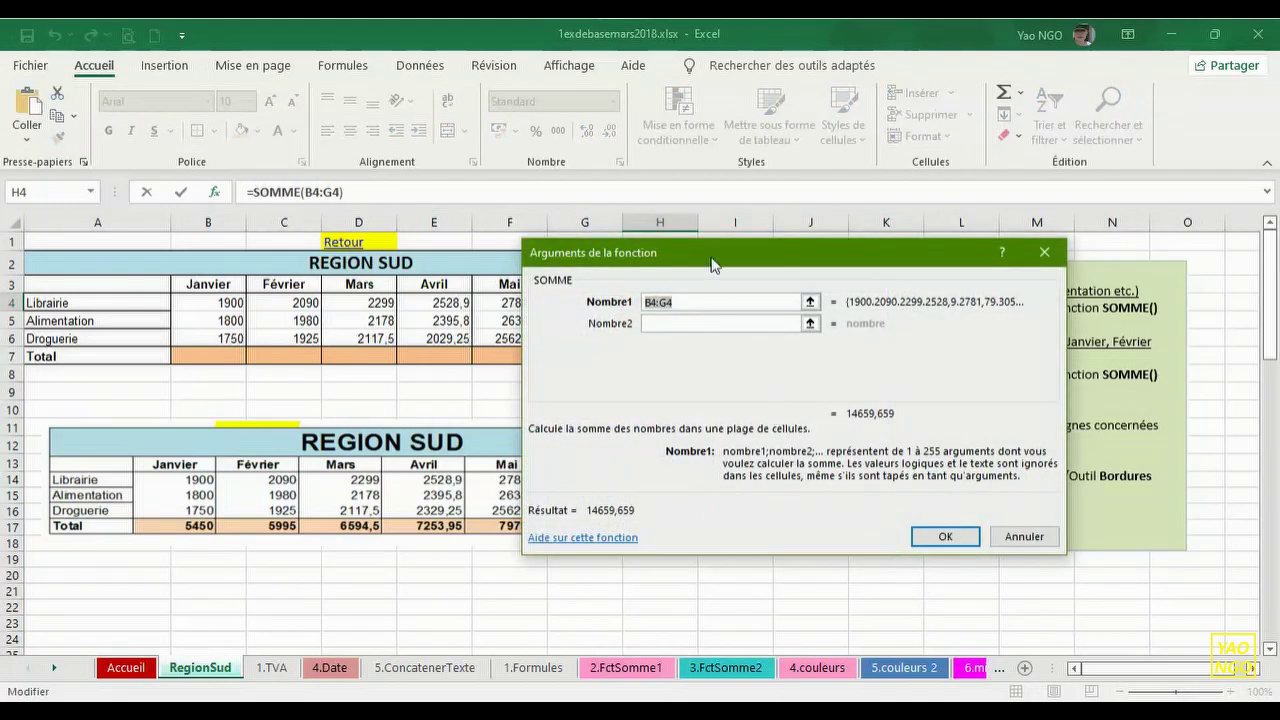
drag(708, 261, 684, 306)
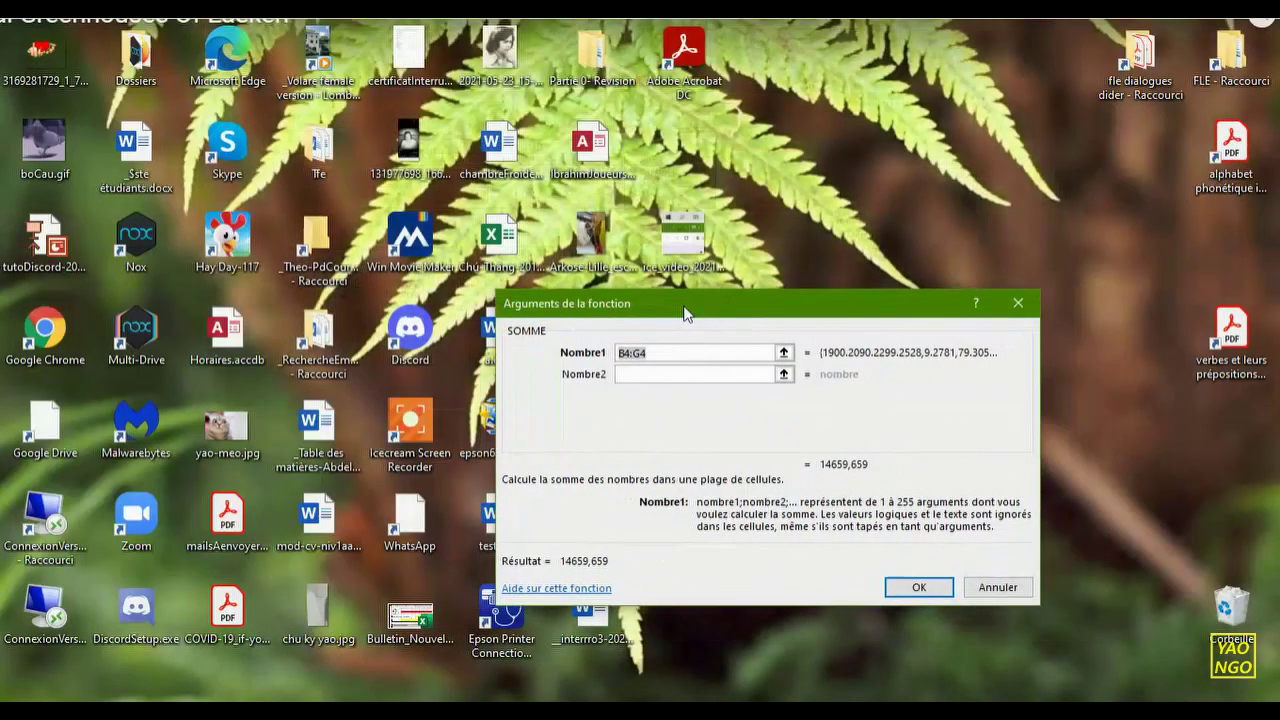
click(645, 8)
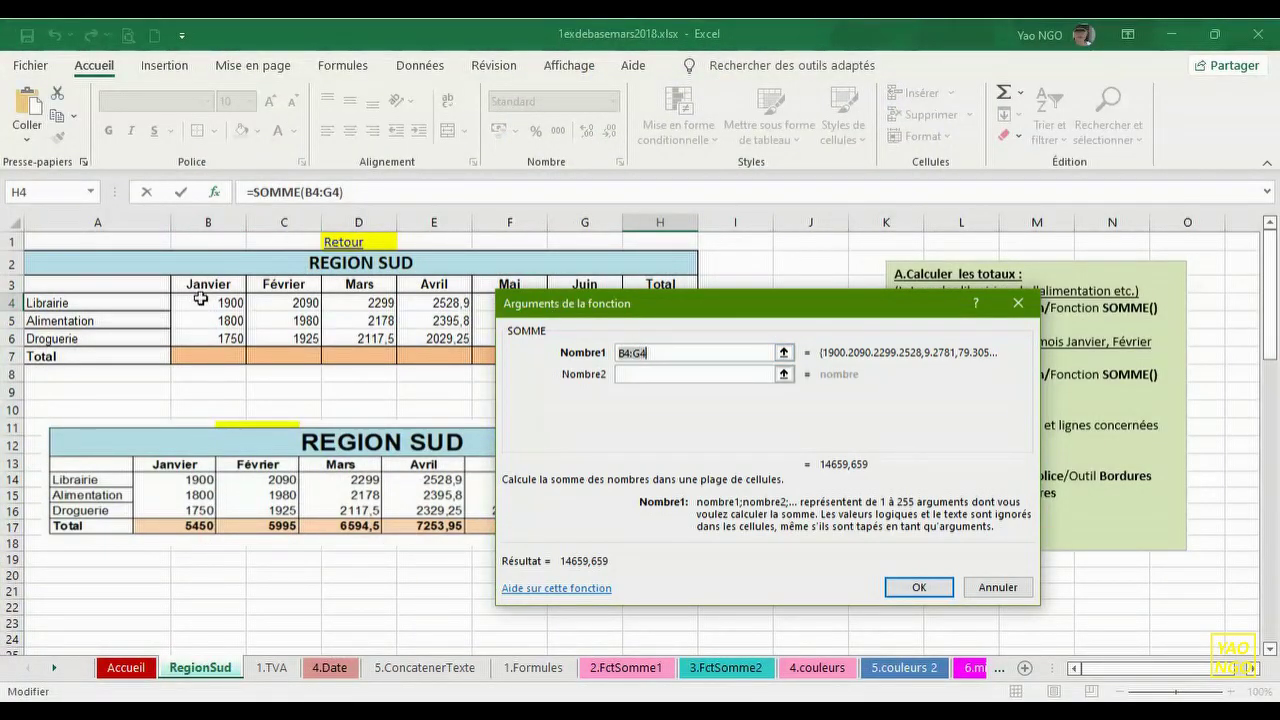
drag(552, 310, 604, 351)
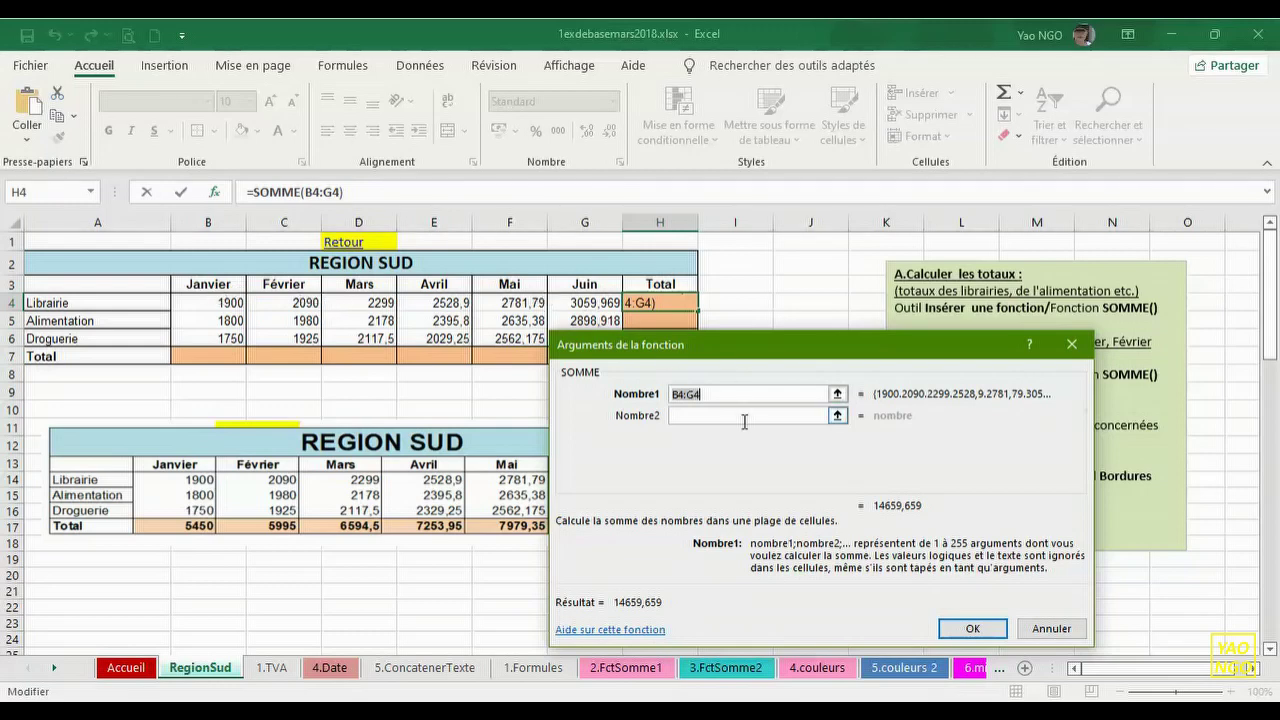
click(972, 628)
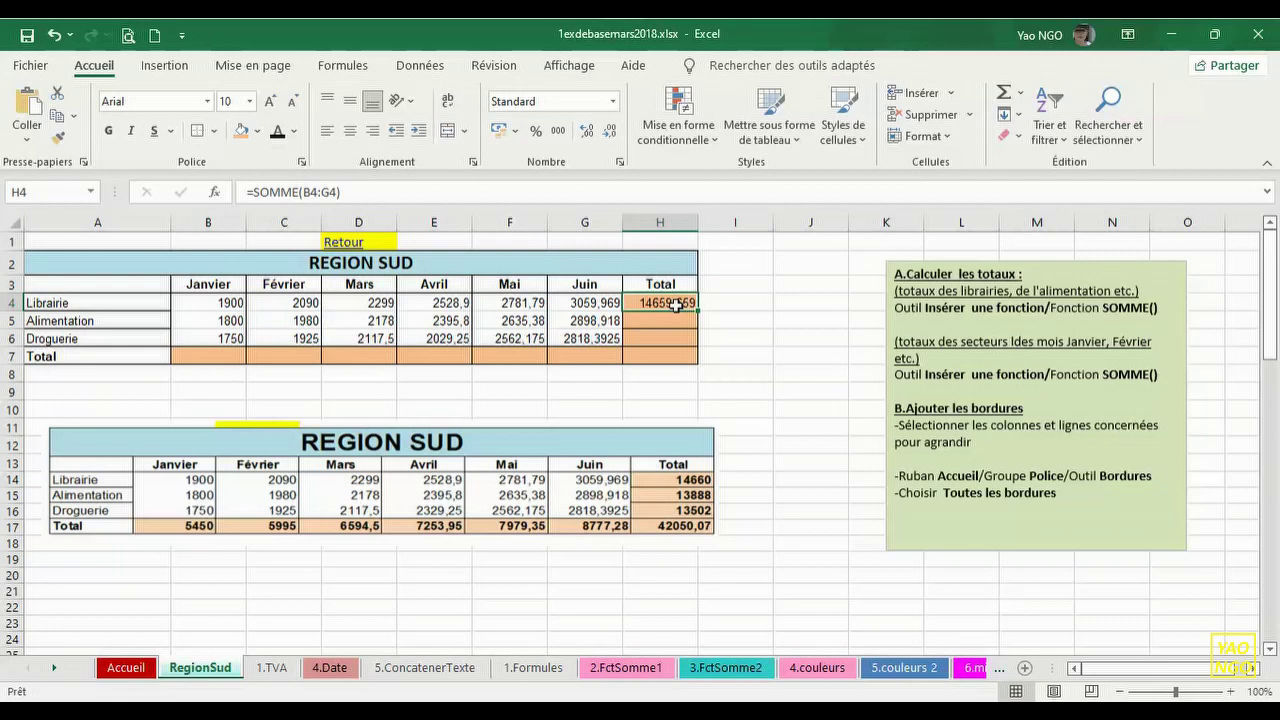
double_click(676, 305)
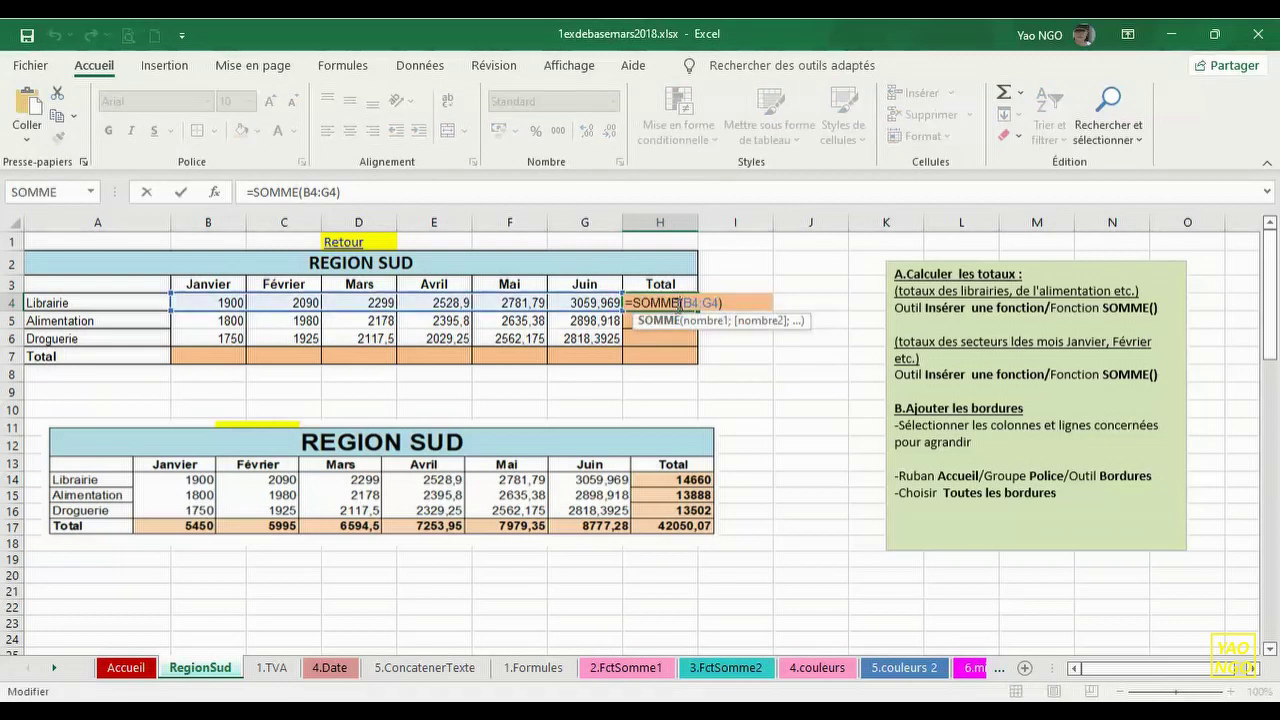
- Reduce H4's decimals three times so the Librairie total shows 14660
key(Return)
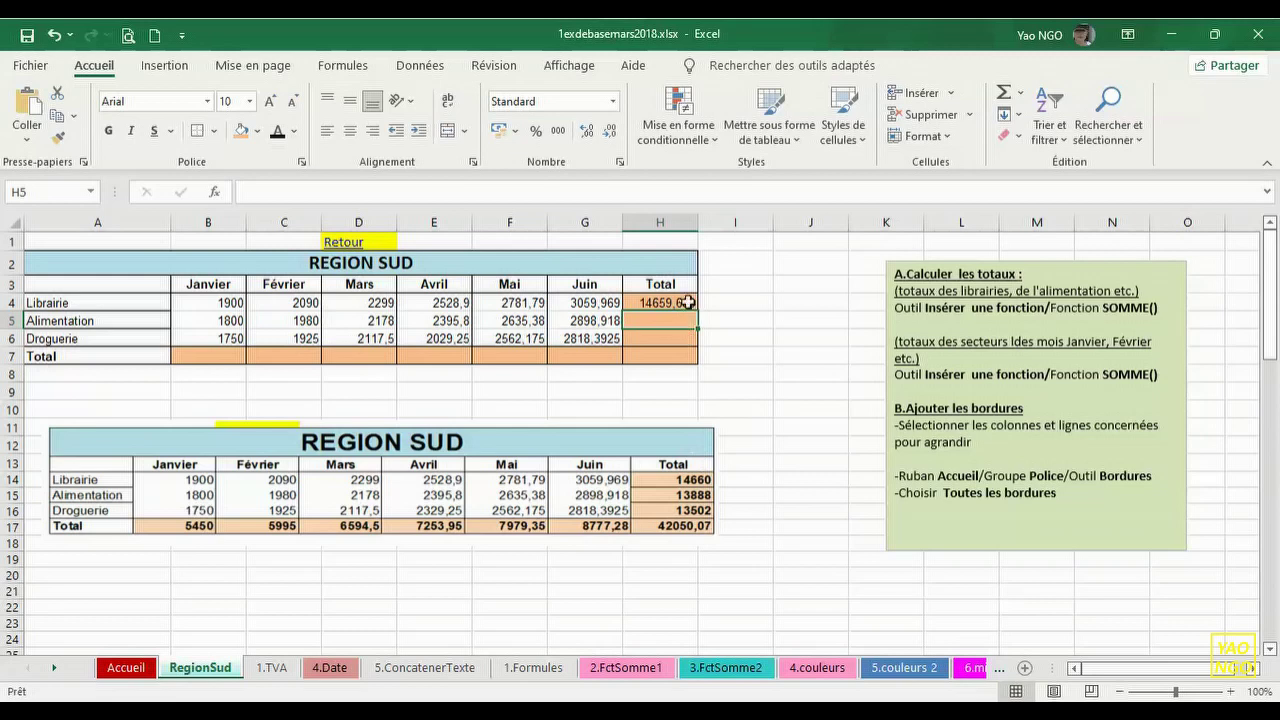
click(686, 302)
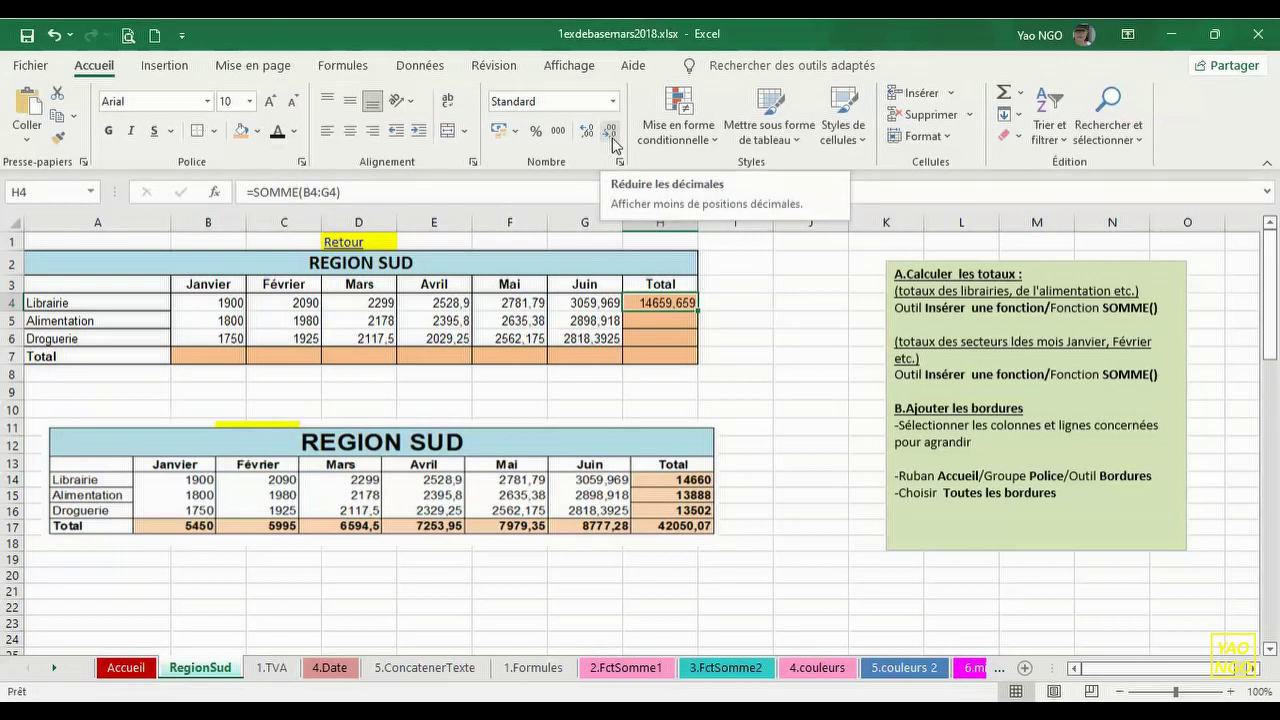
click(611, 133)
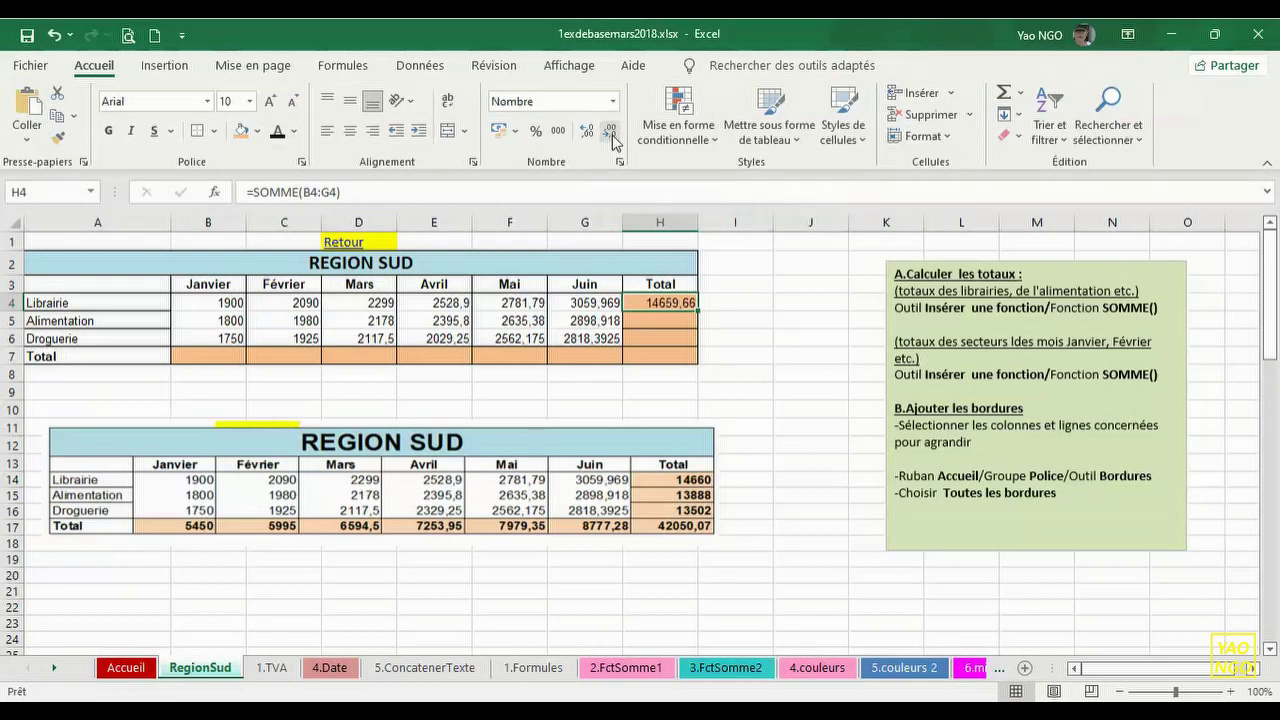
click(611, 133)
click(611, 133)
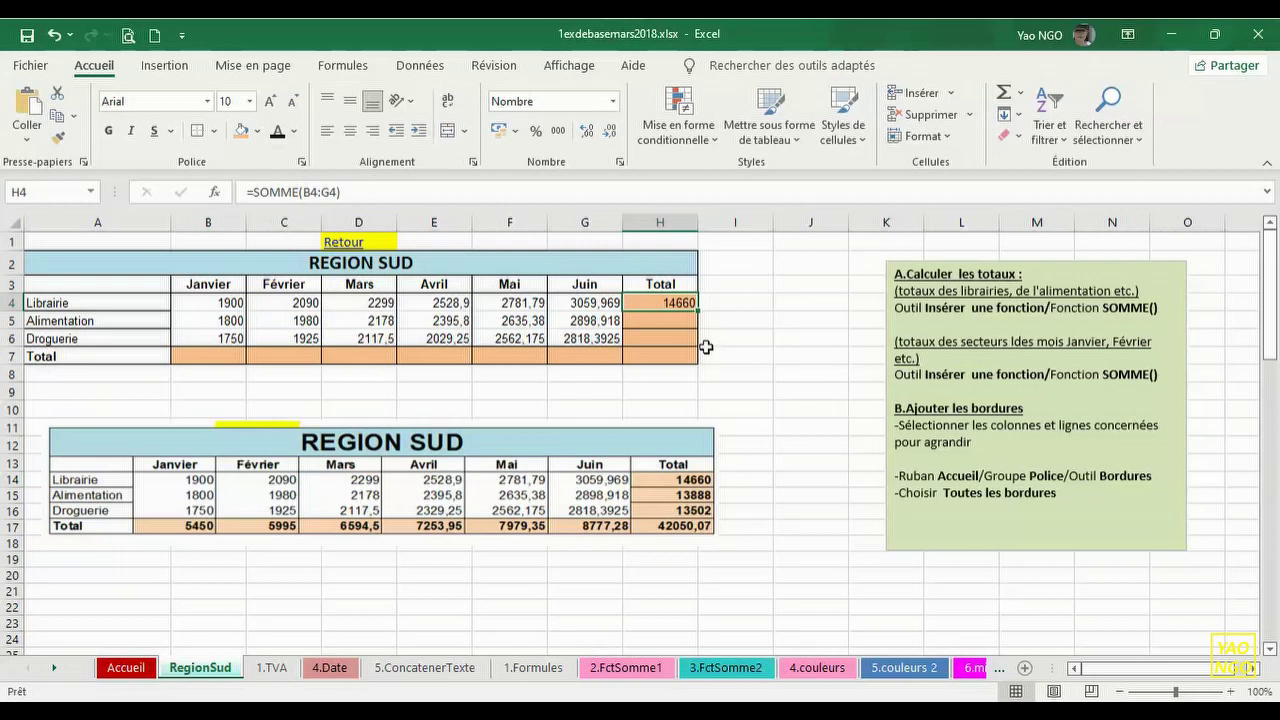
- Fill the H4 SOMME formula down to H7, giving row totals 13888, 13202 and 0
click(746, 302)
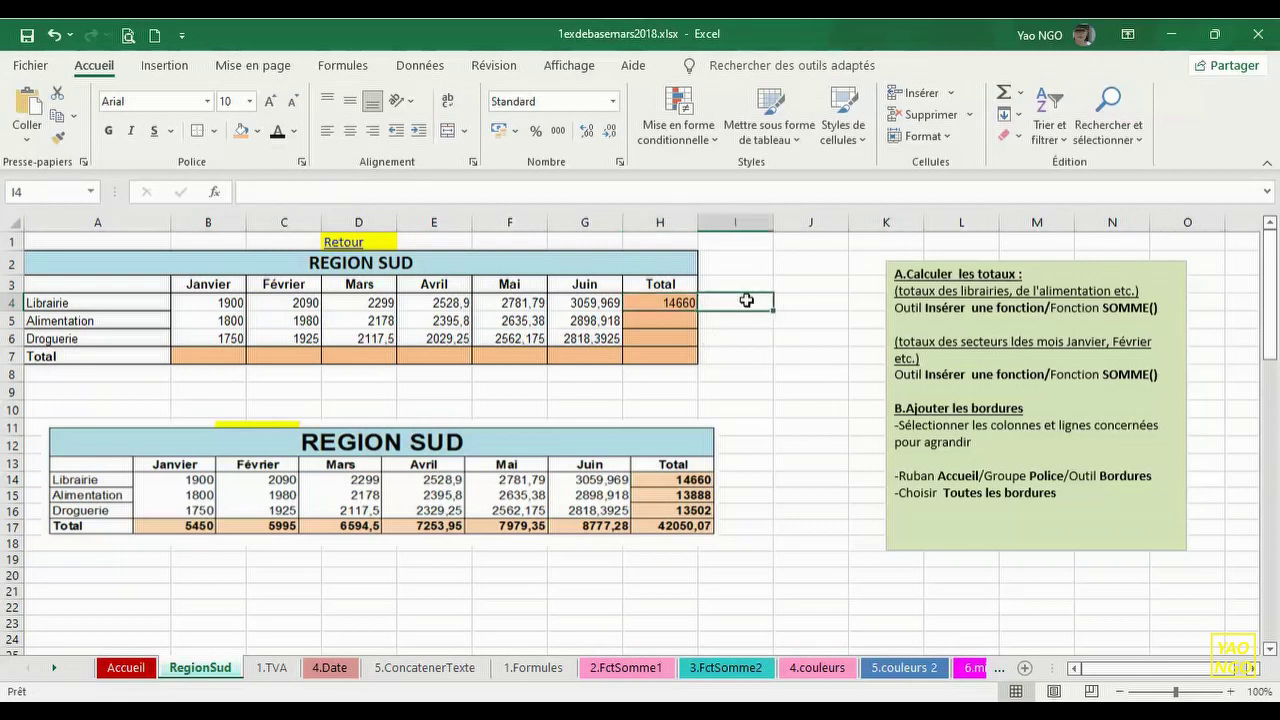
click(668, 303)
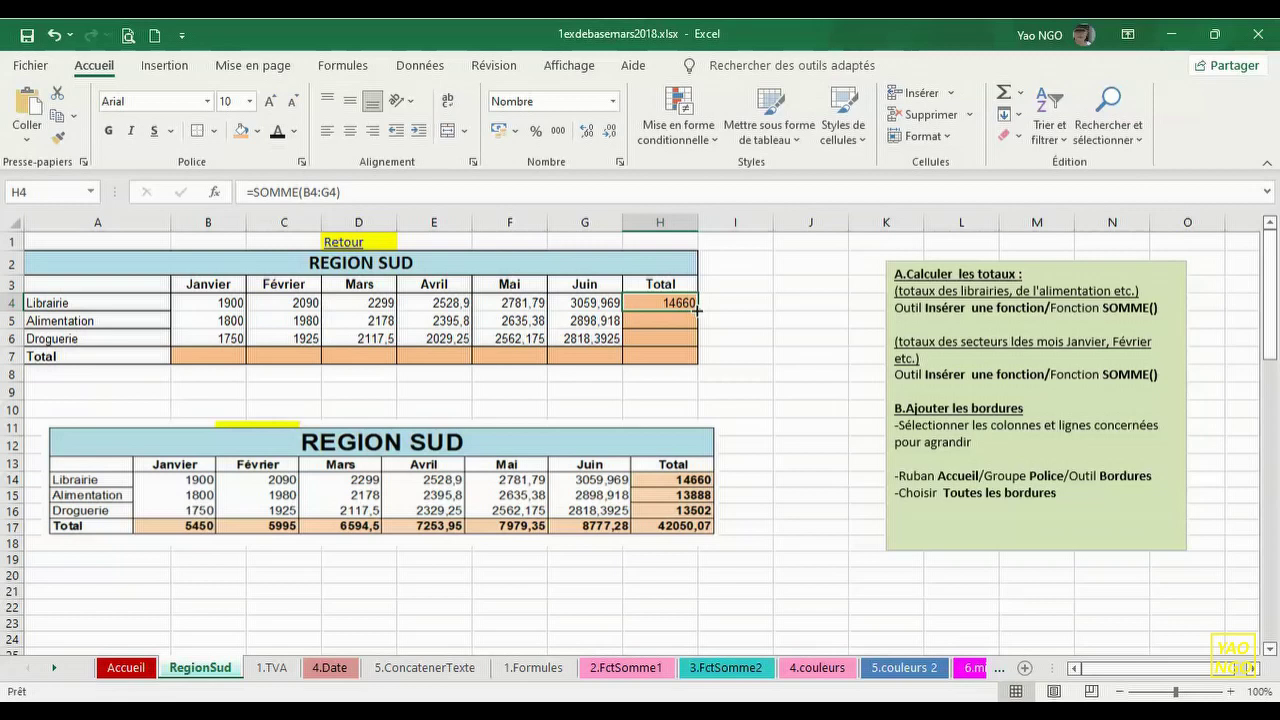
drag(697, 311, 697, 311)
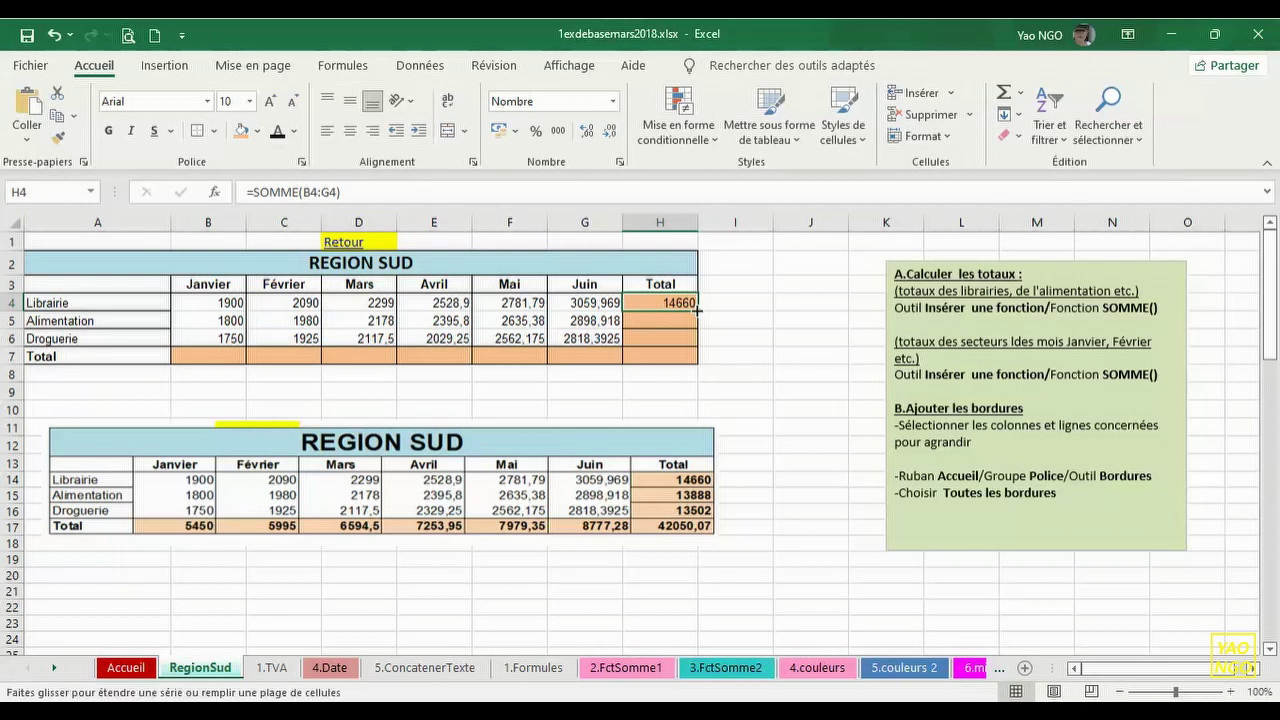
drag(697, 315, 696, 357)
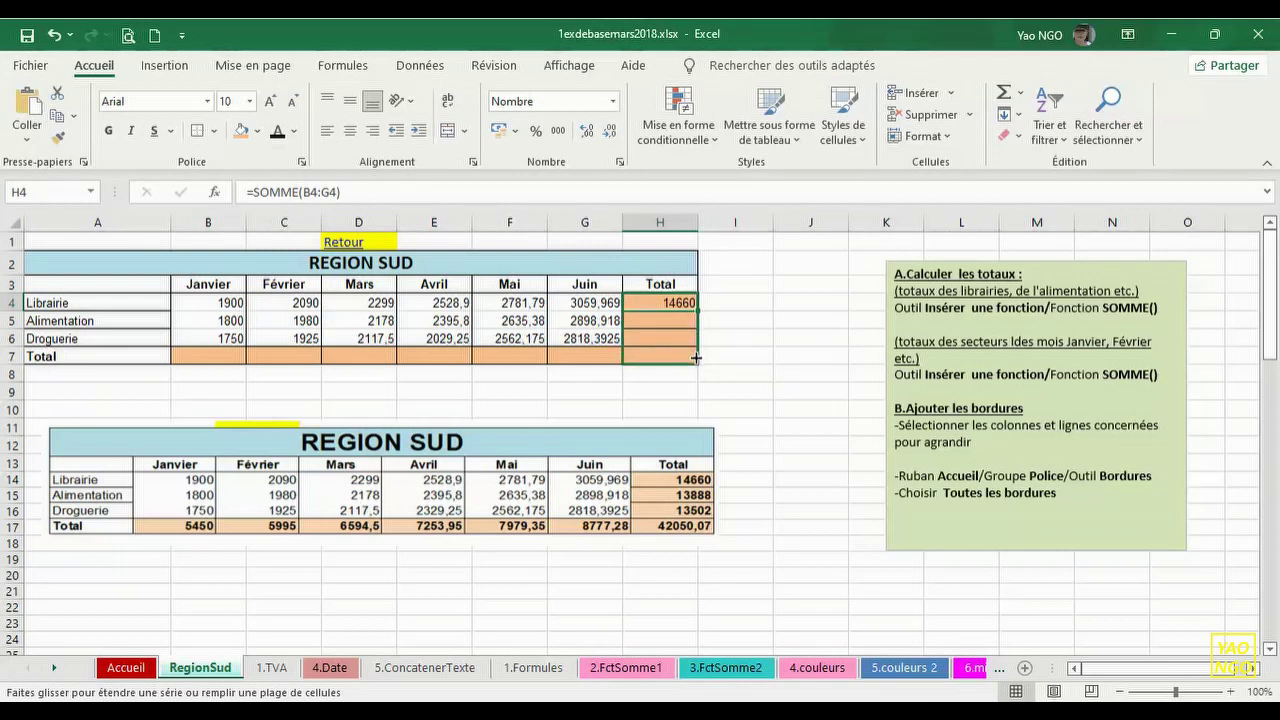
drag(696, 357, 696, 358)
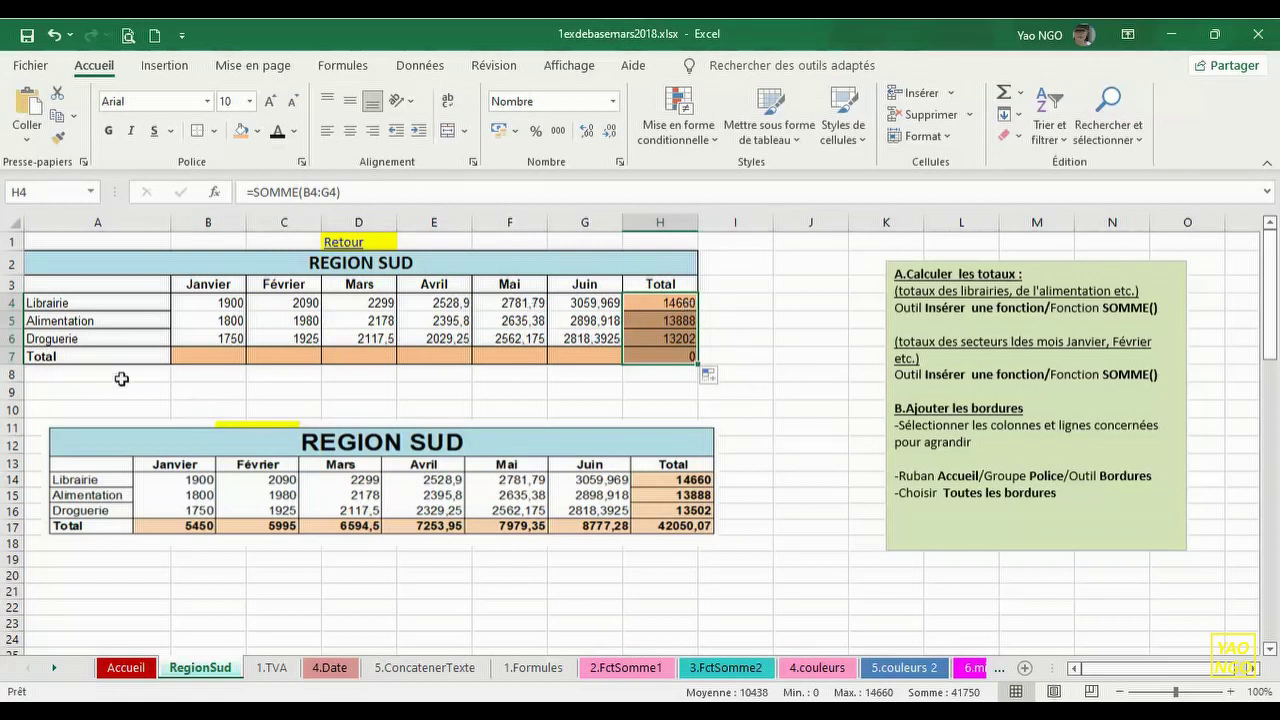
click(217, 355)
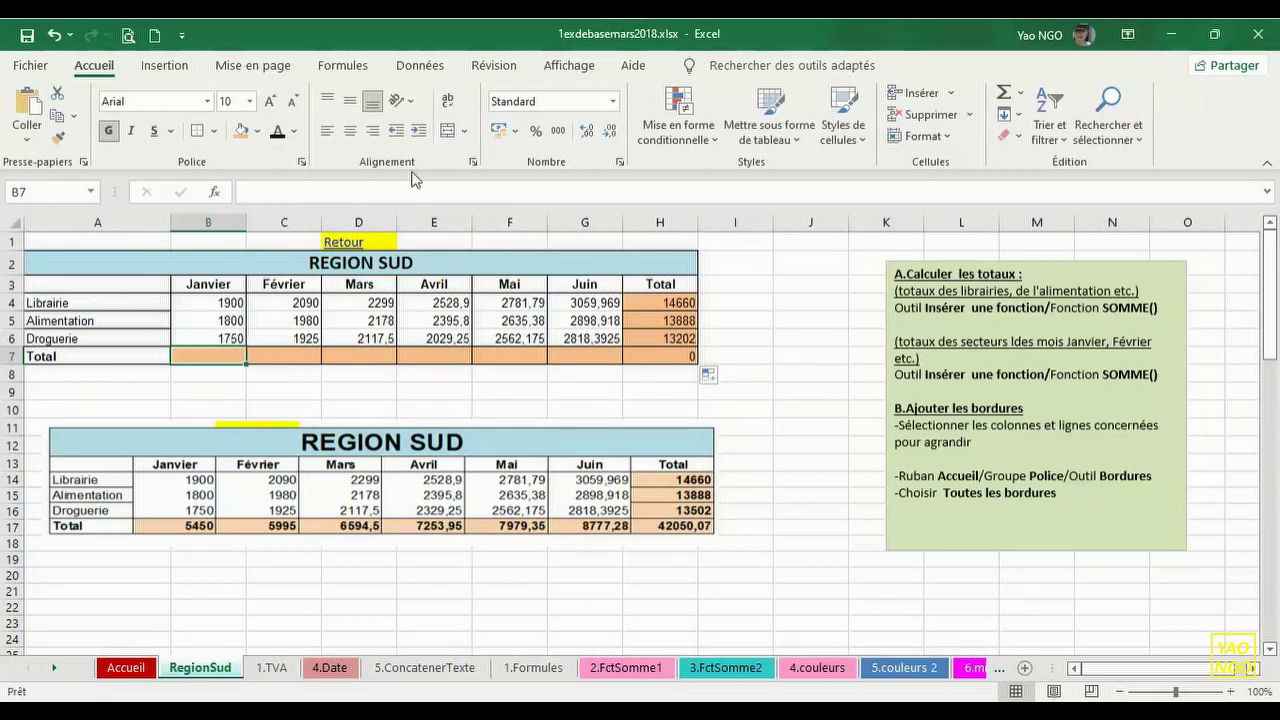
- Insert a SOMME of B4:B6 in B7, giving the Janvier total 5450
click(215, 193)
click(897, 644)
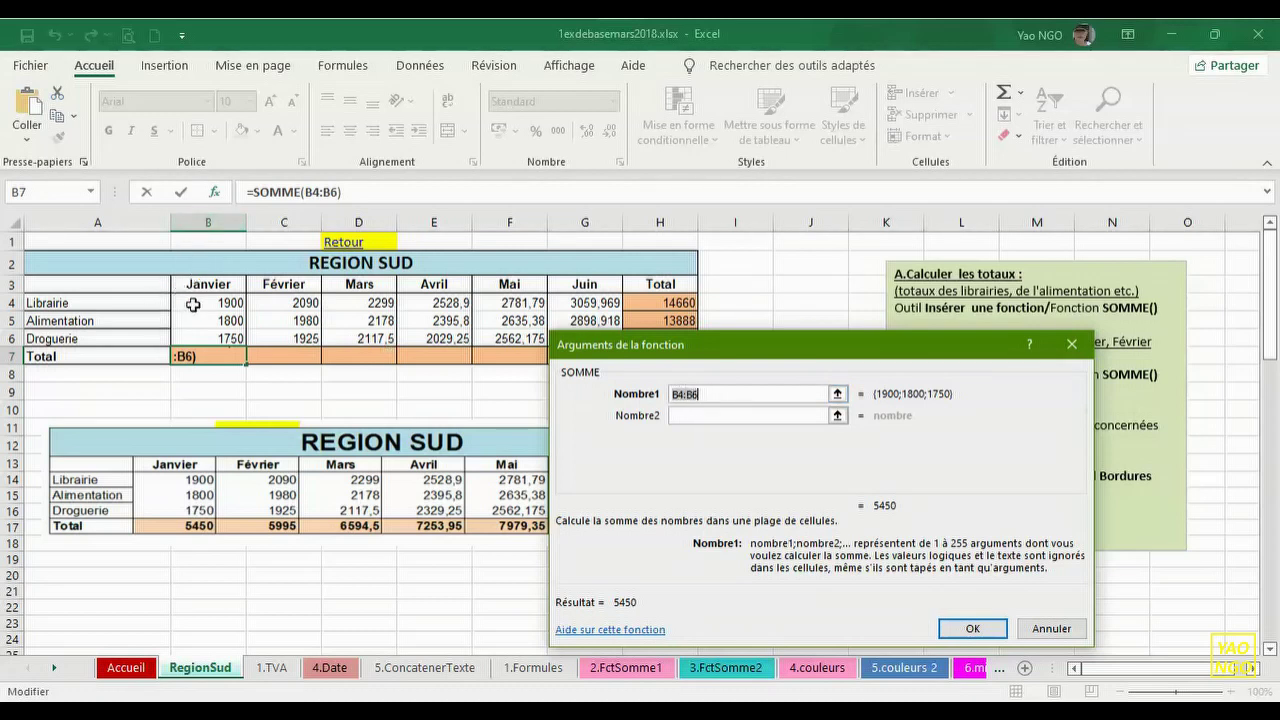
click(970, 629)
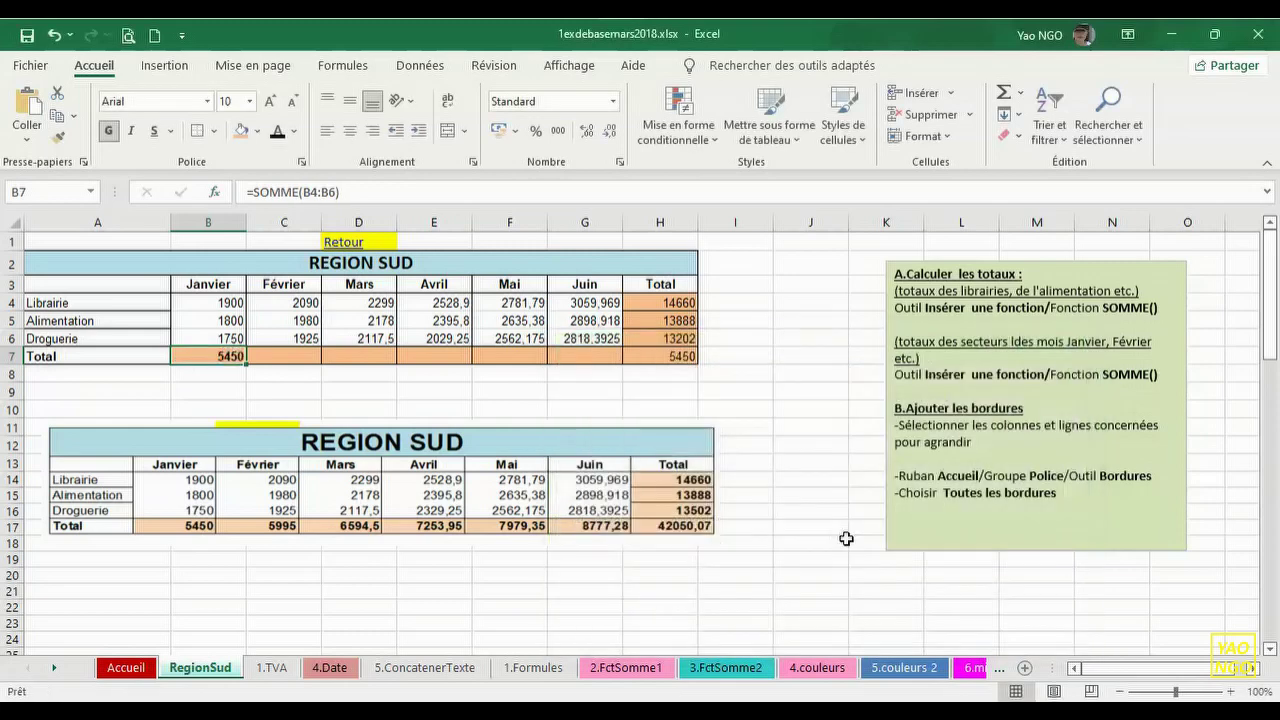
double_click(216, 357)
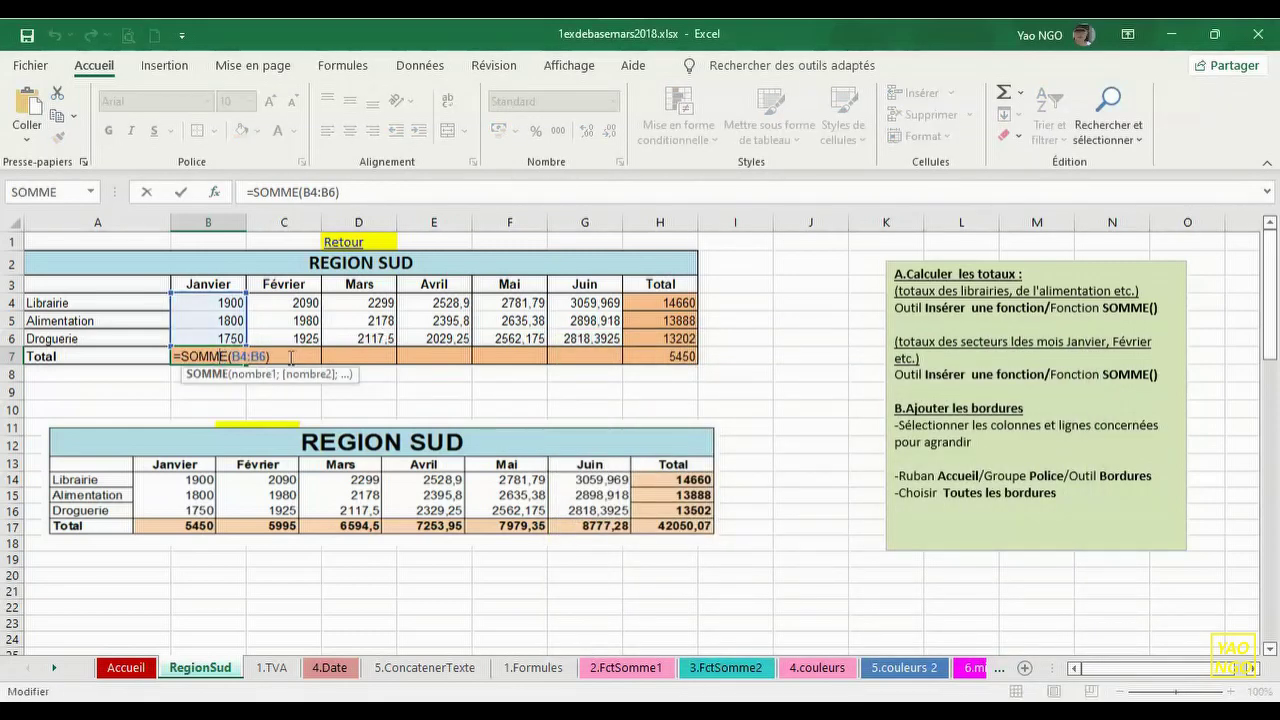
key(Return)
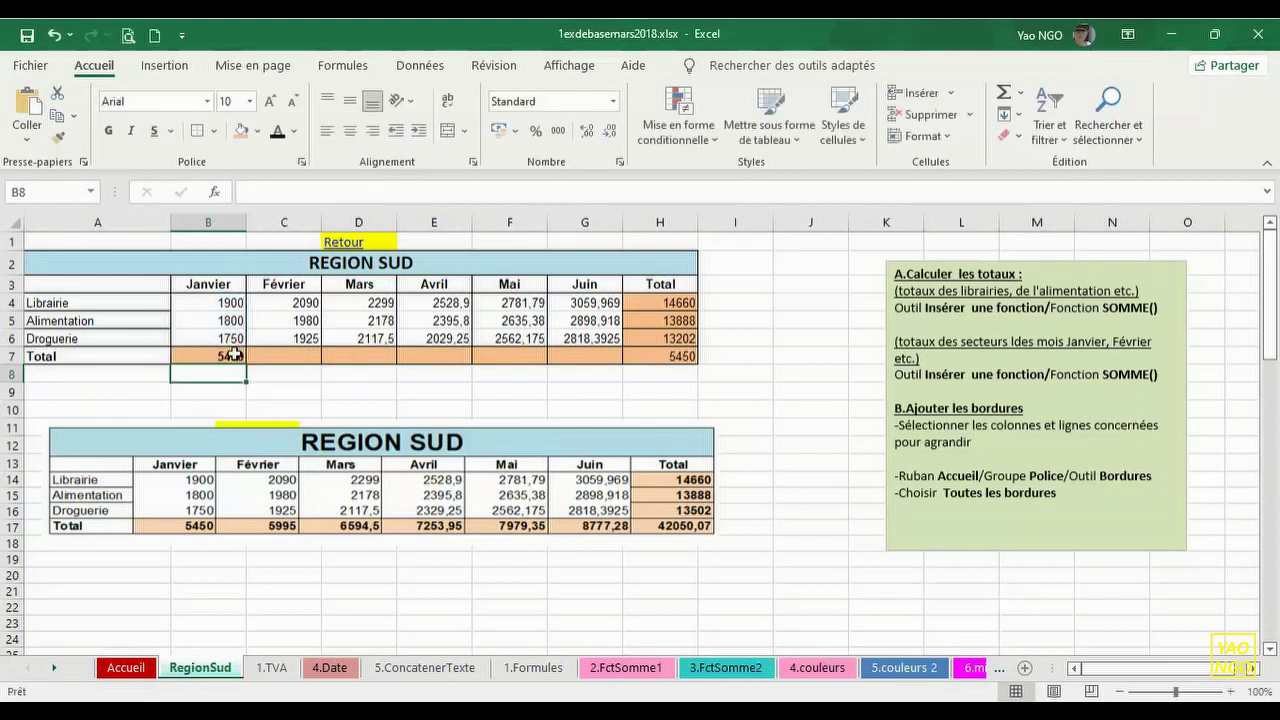
click(233, 355)
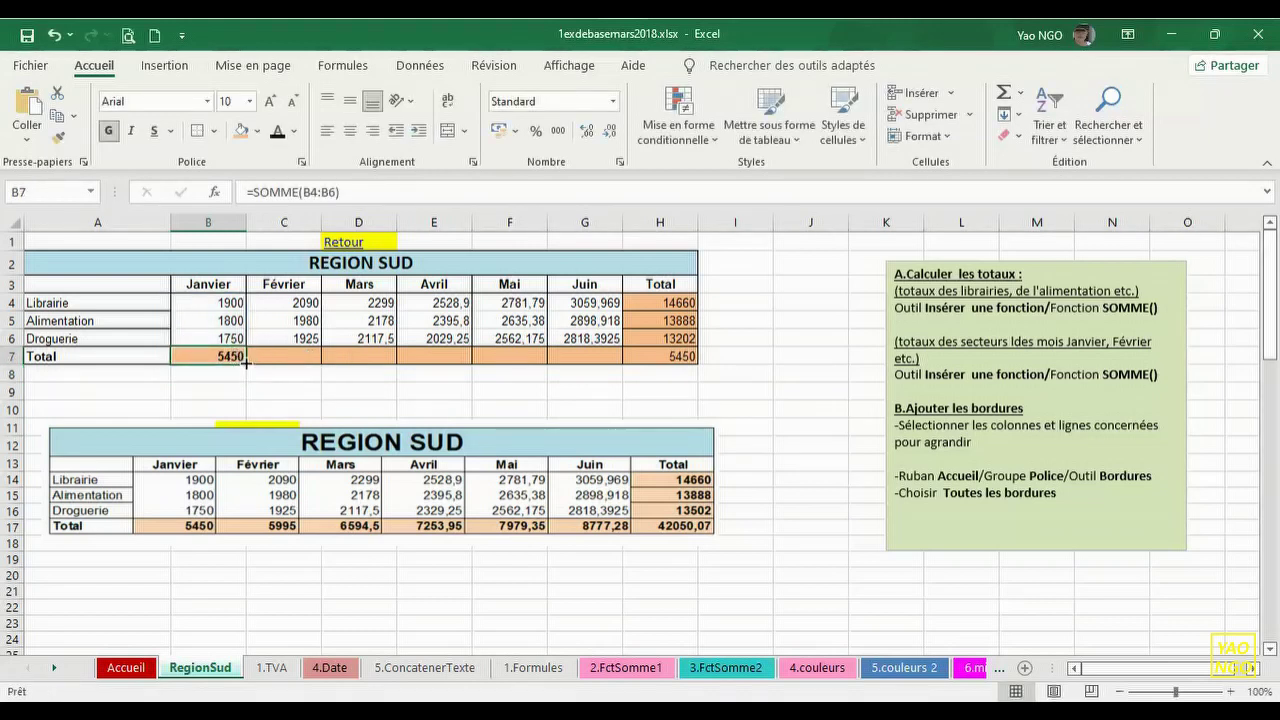
- Copy the B7 total formula across the Total row to H7, which shows 41750
drag(246, 364, 603, 367)
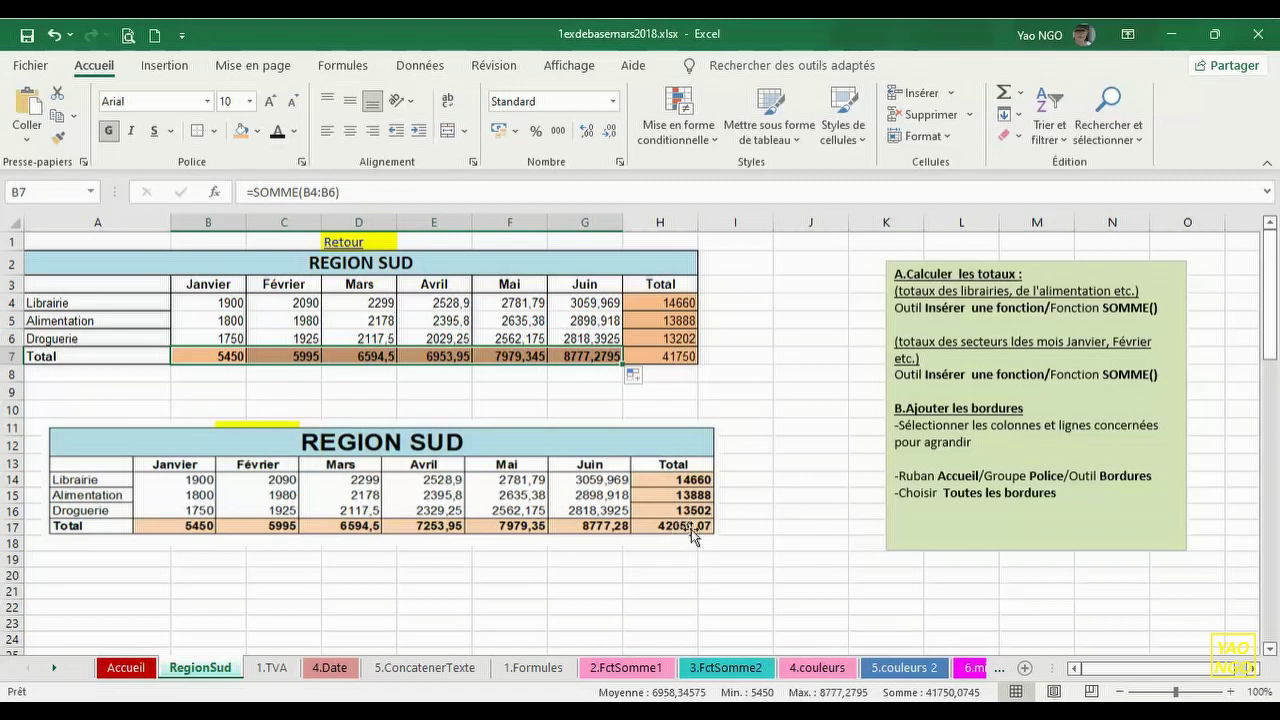
click(414, 391)
drag(220, 355, 660, 358)
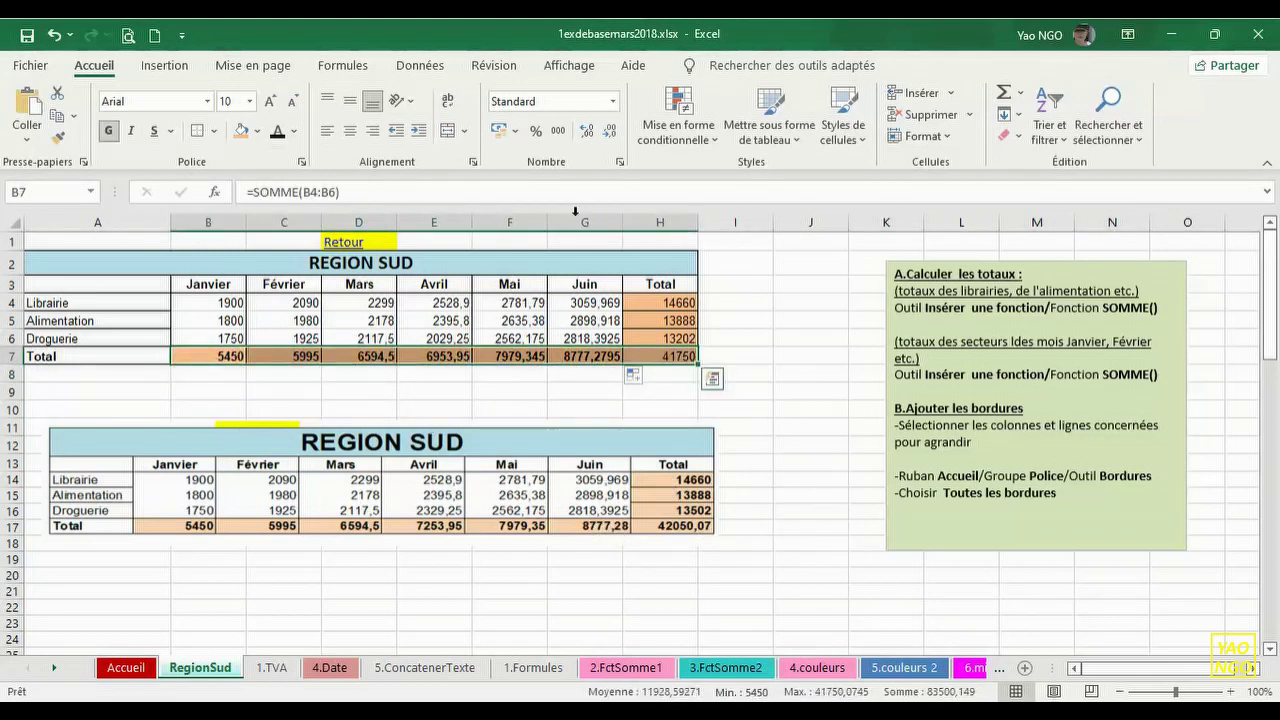
click(611, 132)
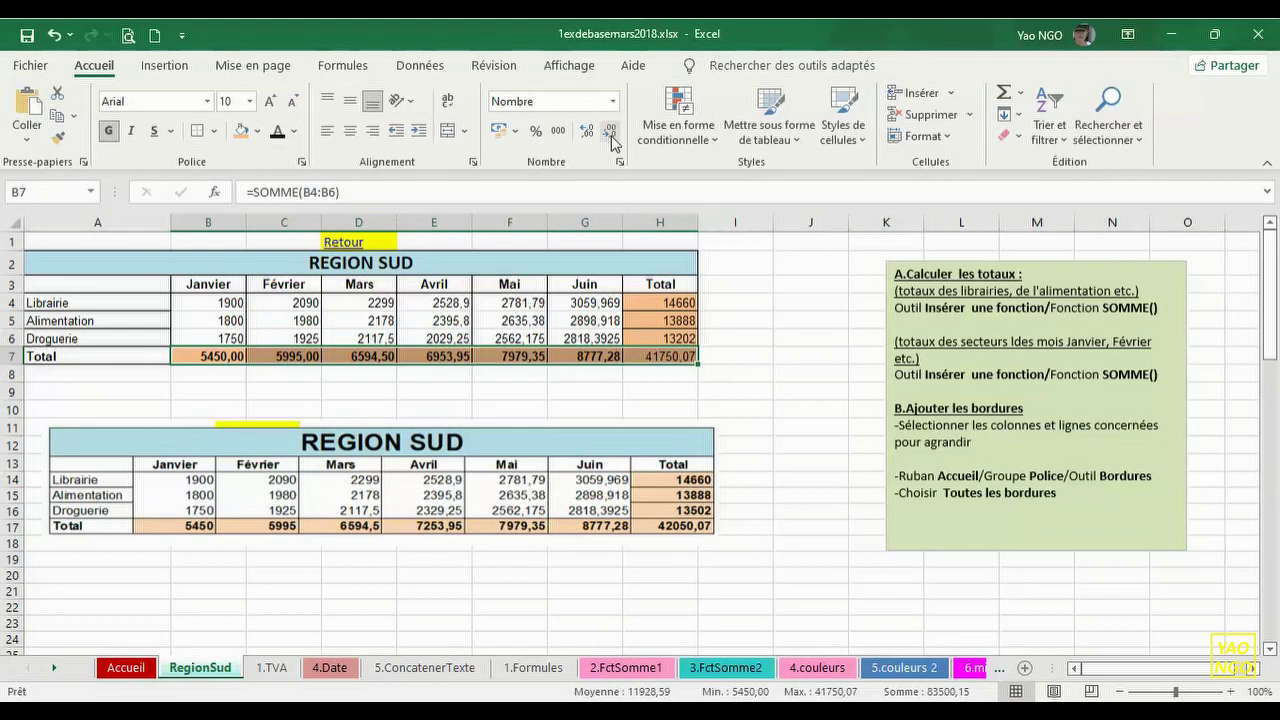
click(611, 132)
click(611, 134)
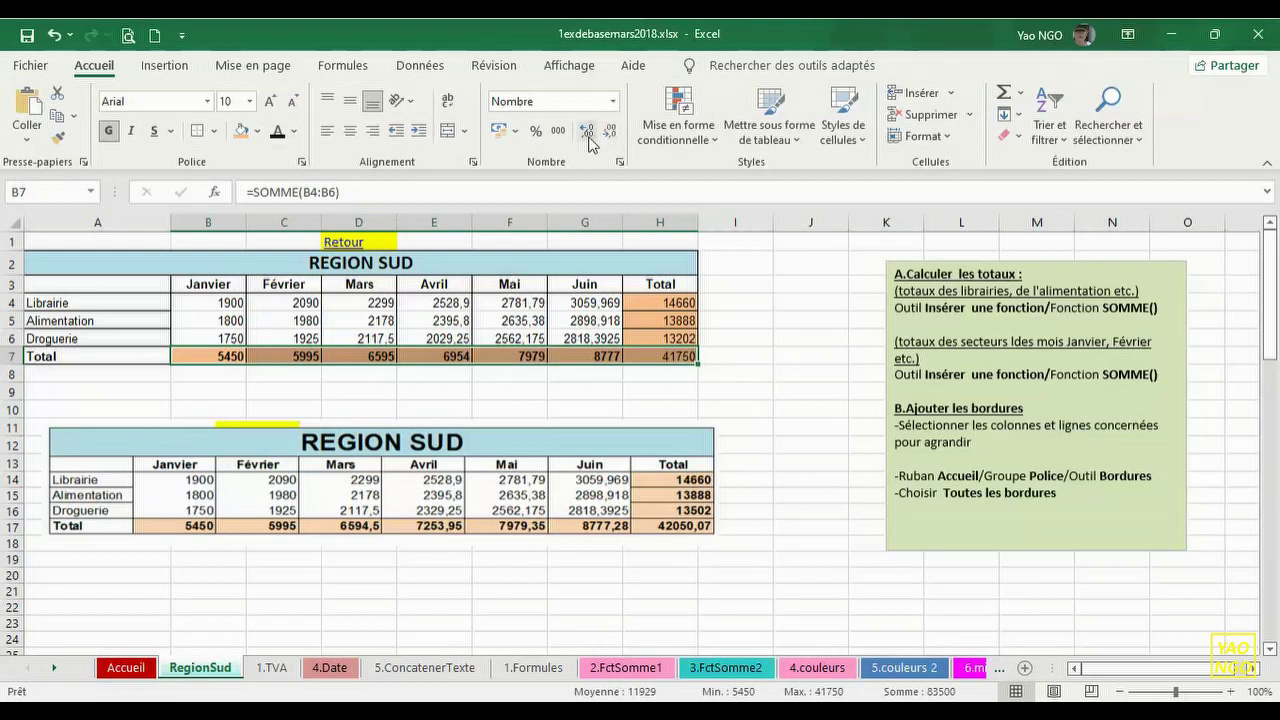
click(588, 136)
click(588, 136)
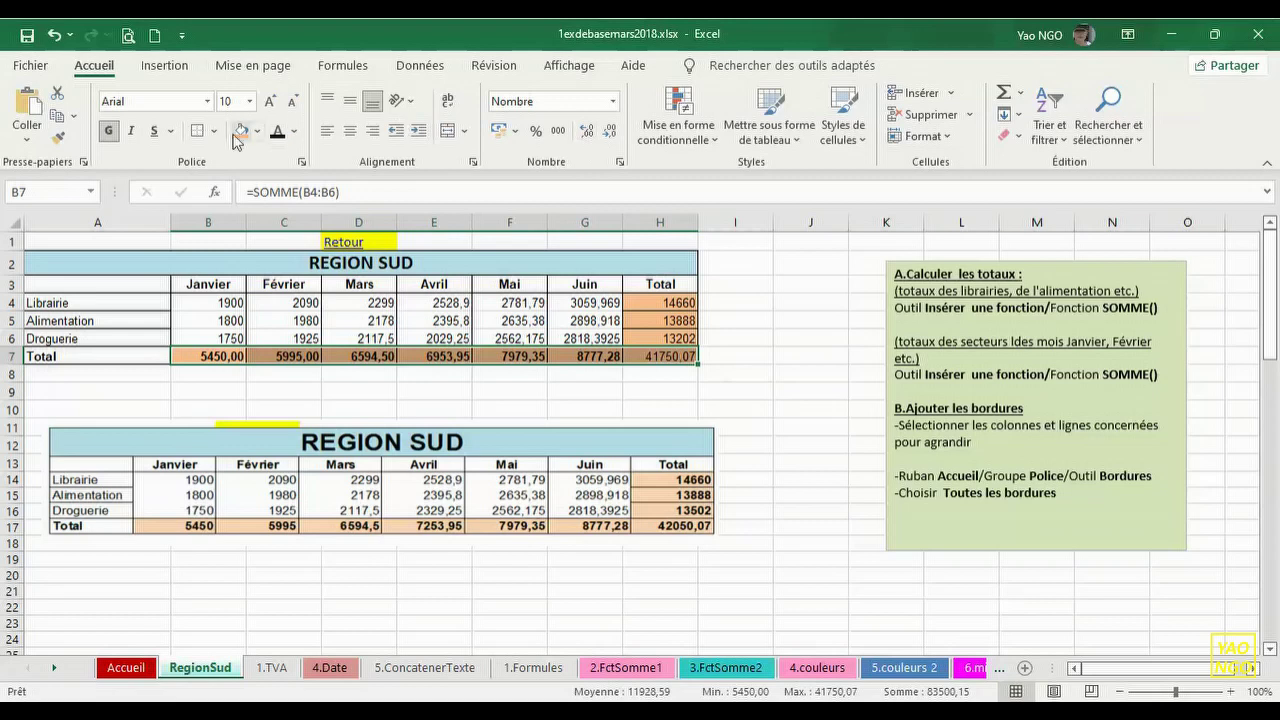
click(816, 357)
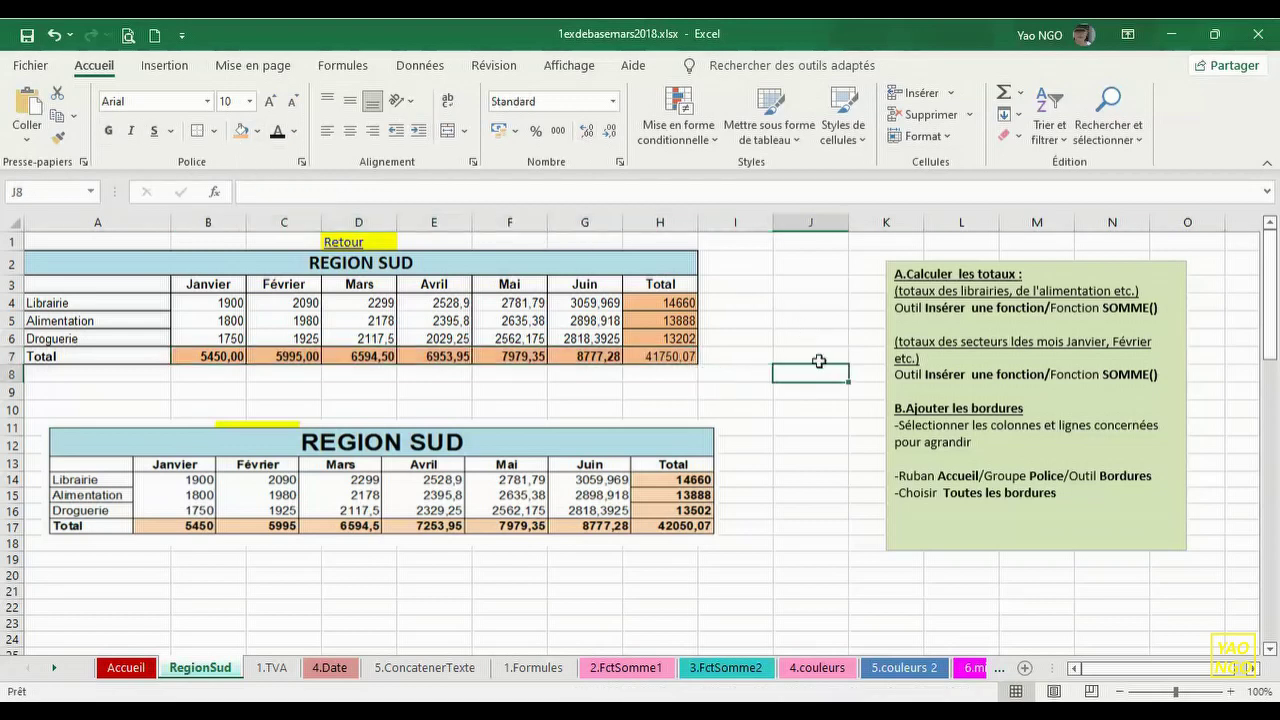
click(666, 306)
drag(666, 313, 670, 356)
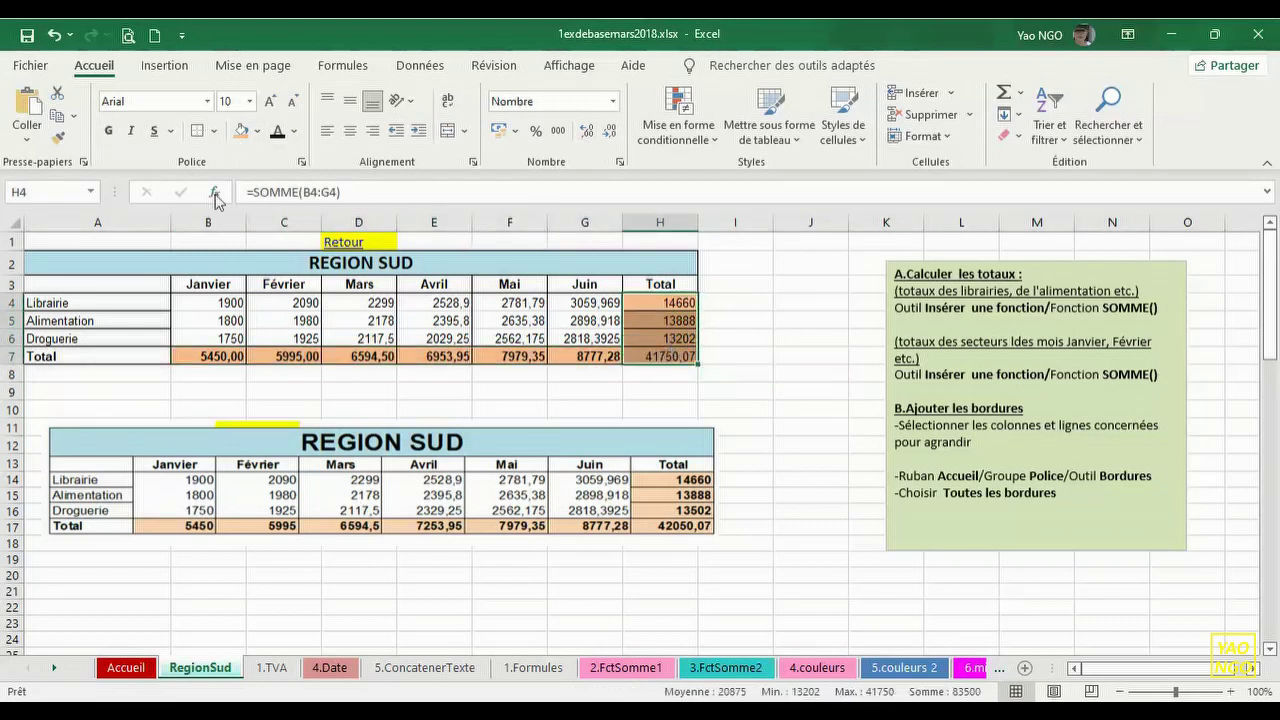
click(110, 131)
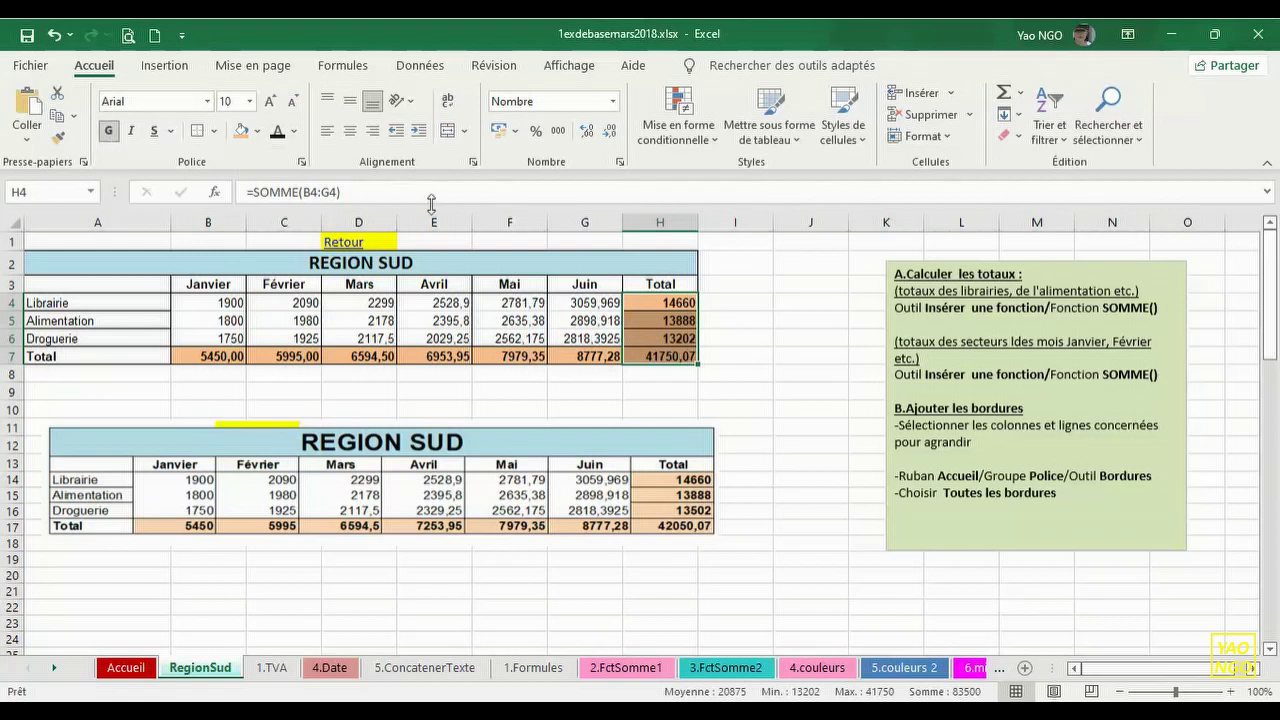
click(752, 361)
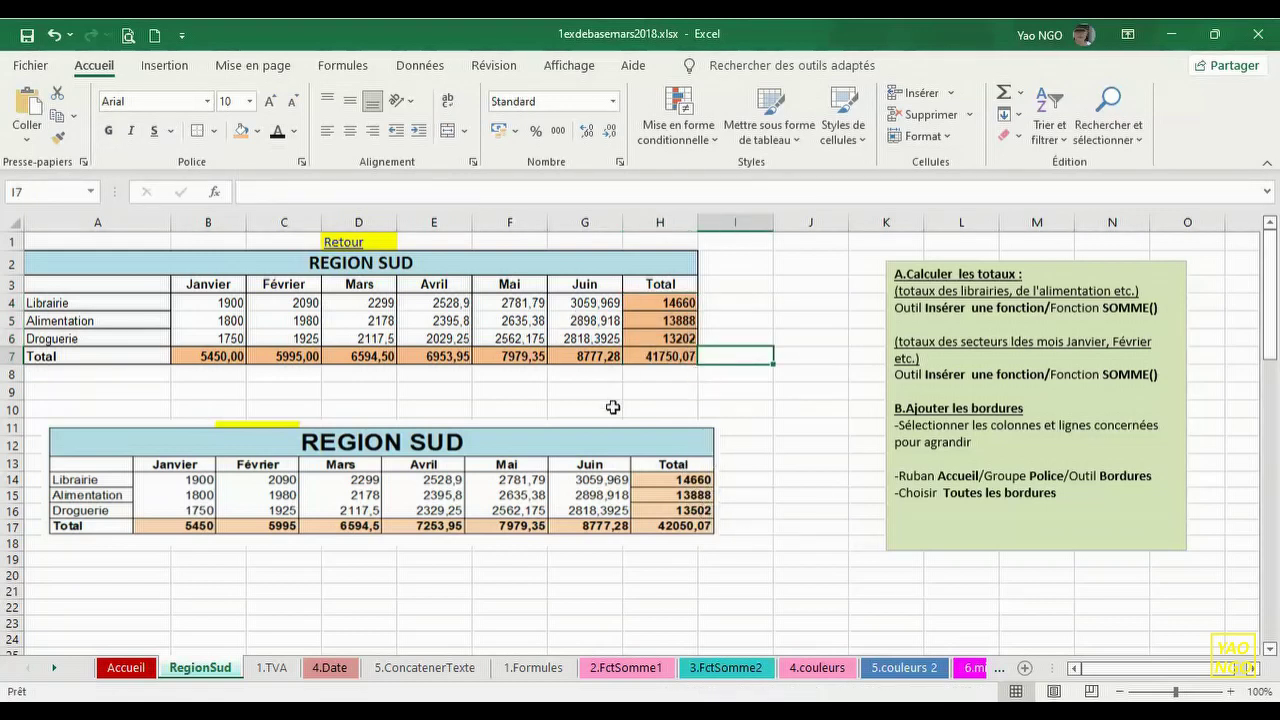
click(740, 410)
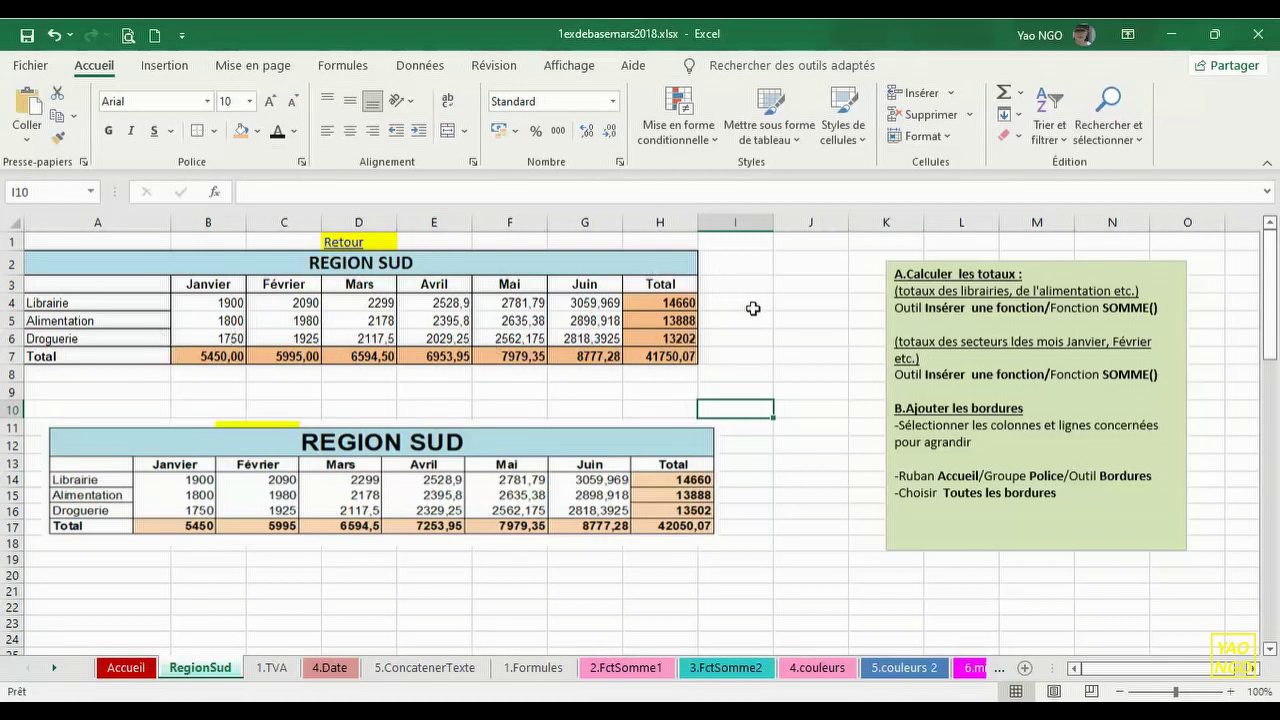
click(634, 456)
- Move the lower REGION SUD picture down to rows 13–20, then select figures B4:H7
drag(536, 420, 514, 464)
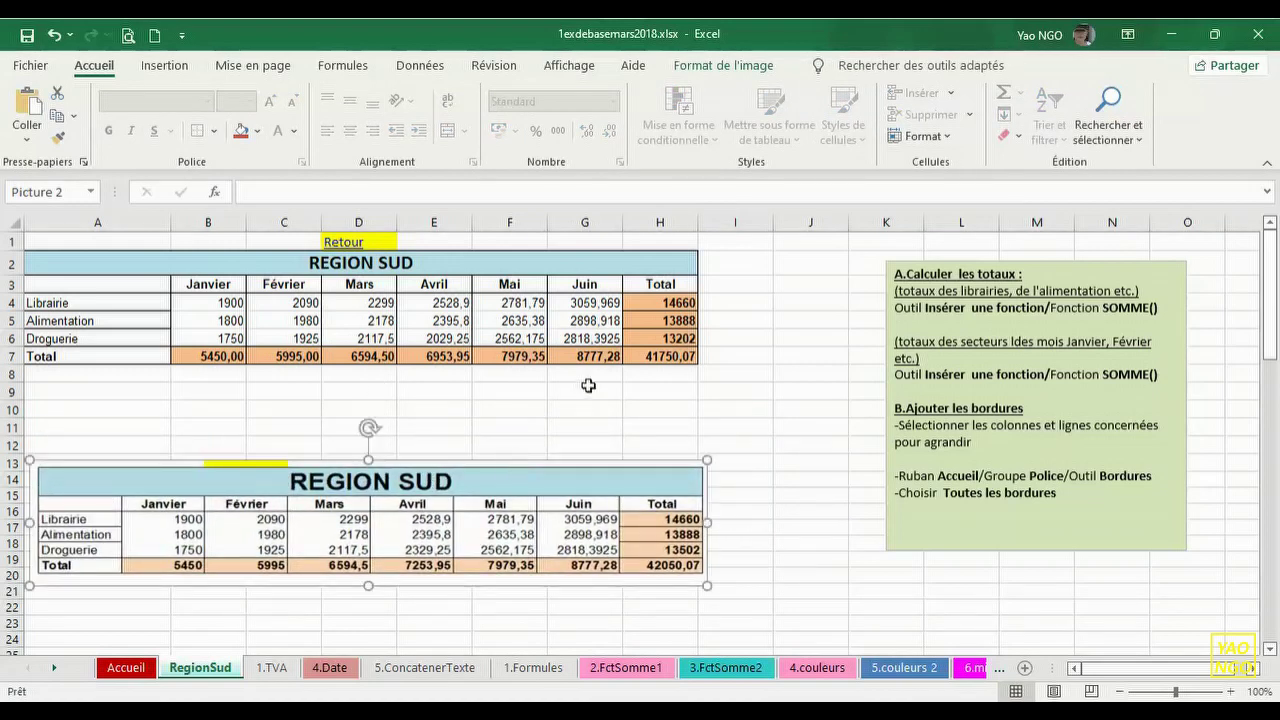
click(580, 402)
drag(192, 305, 648, 355)
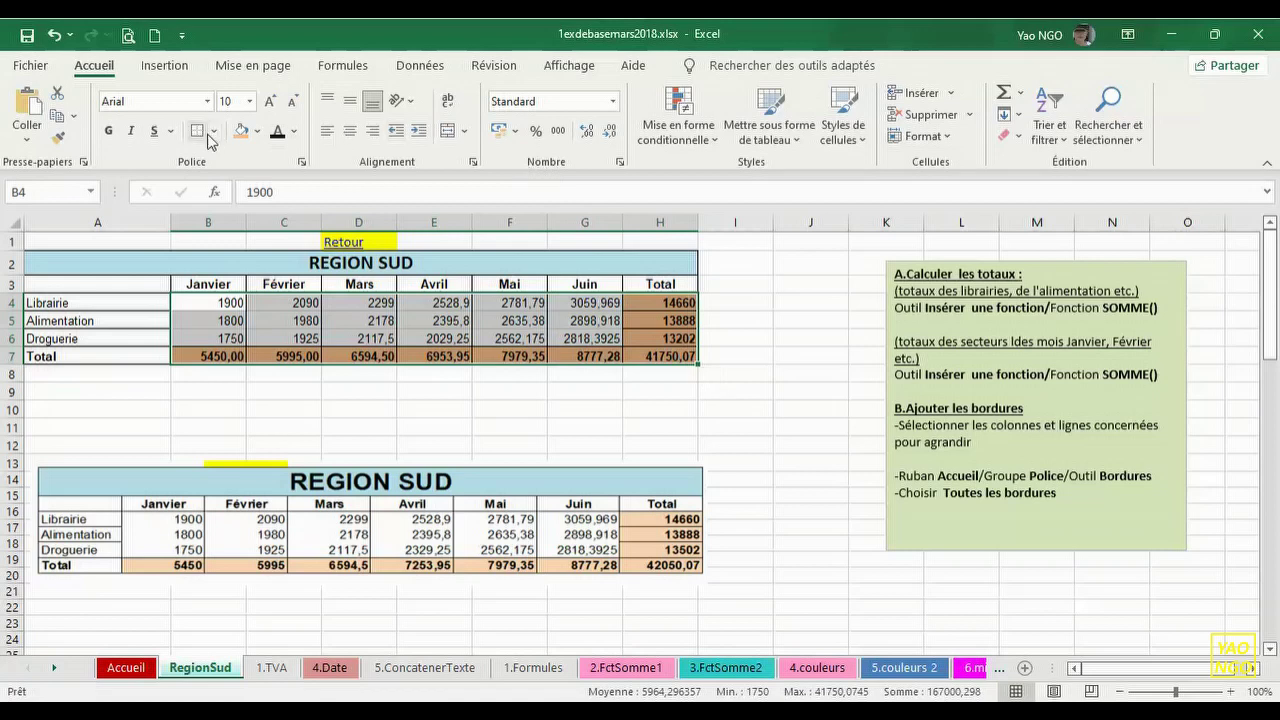
- Apply the euro Monétaire format to B4:H7 and remove decimals from the monthly figures
click(614, 102)
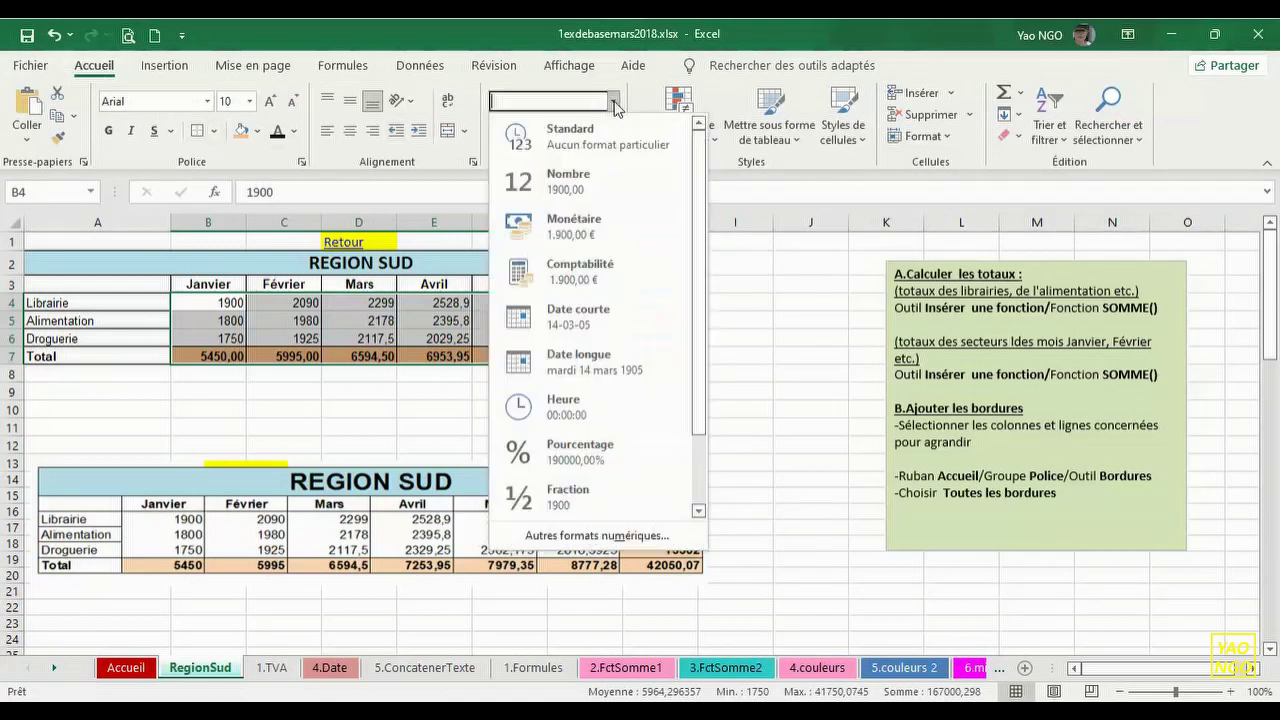
click(596, 228)
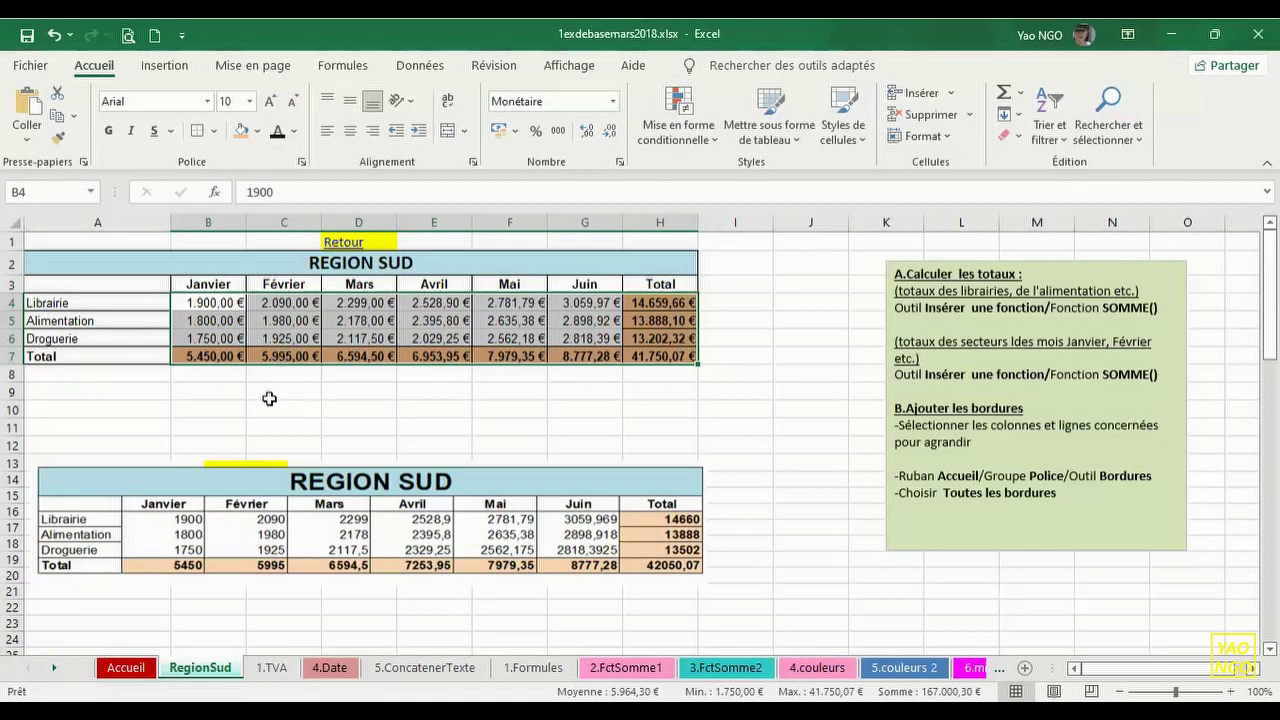
drag(205, 302, 585, 340)
click(610, 132)
click(610, 132)
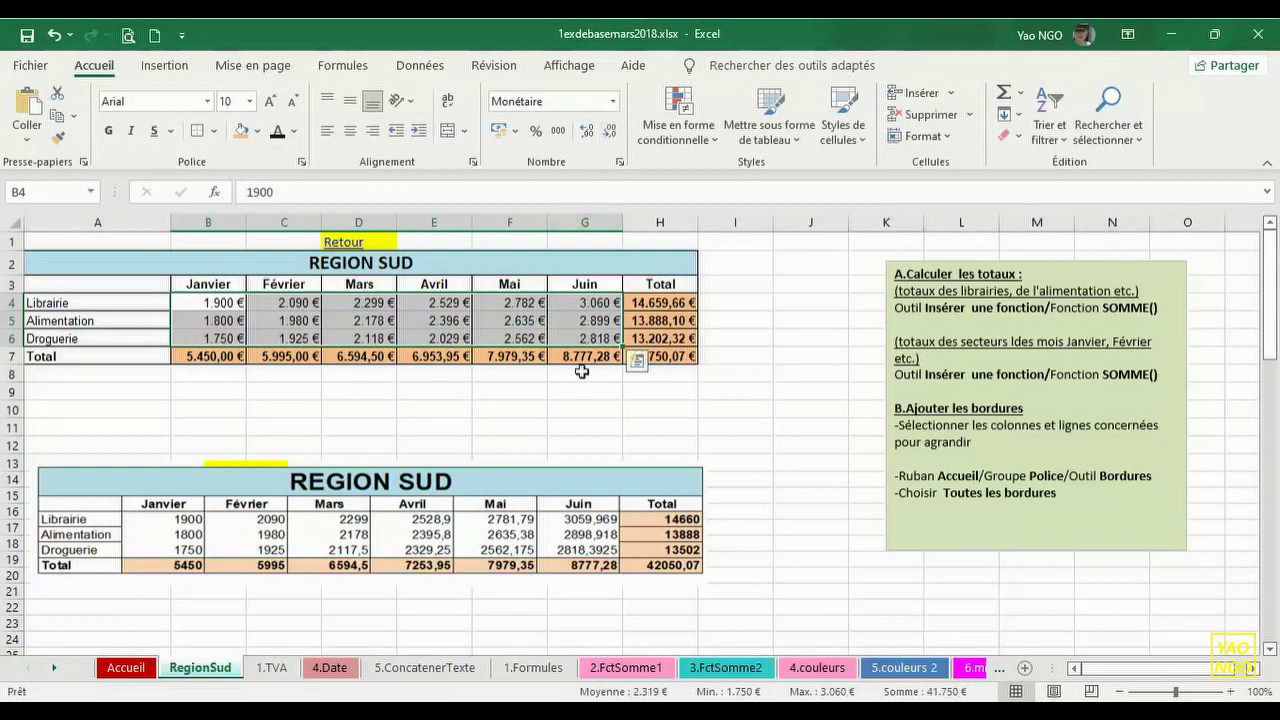
click(542, 419)
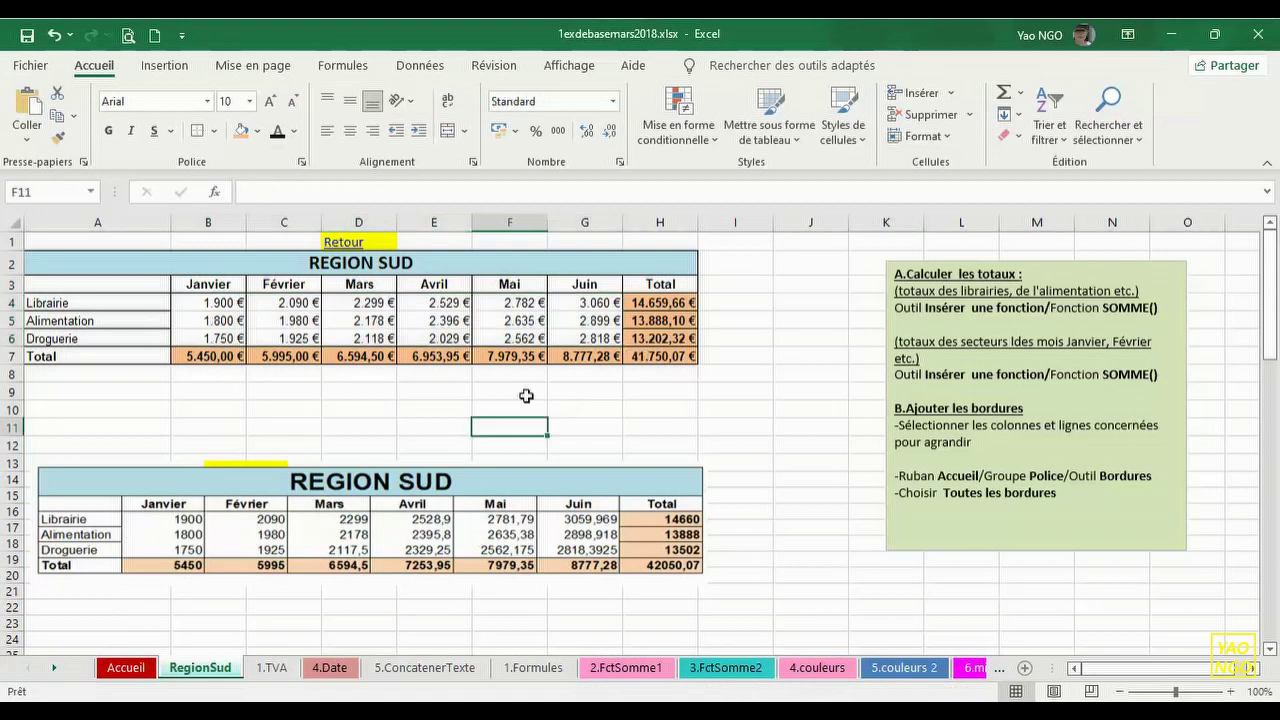
- Remove the decimals from the Total column H amounts
click(217, 302)
drag(217, 302, 660, 356)
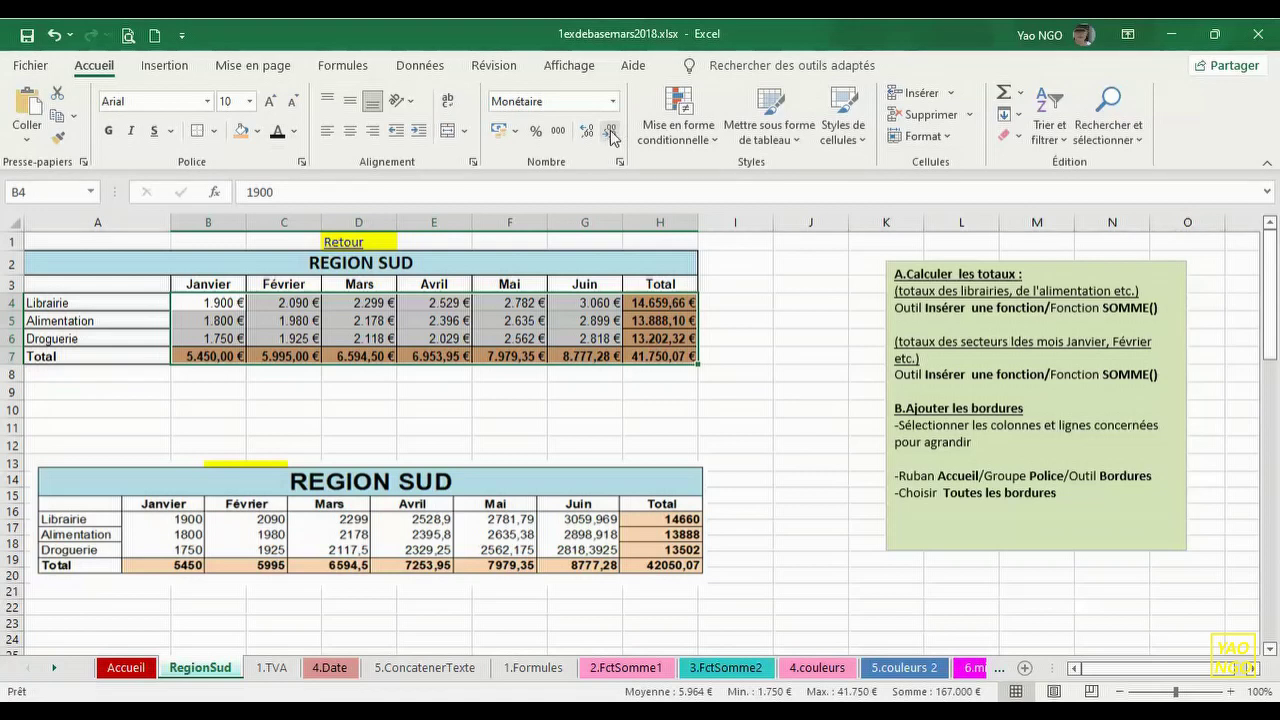
click(793, 322)
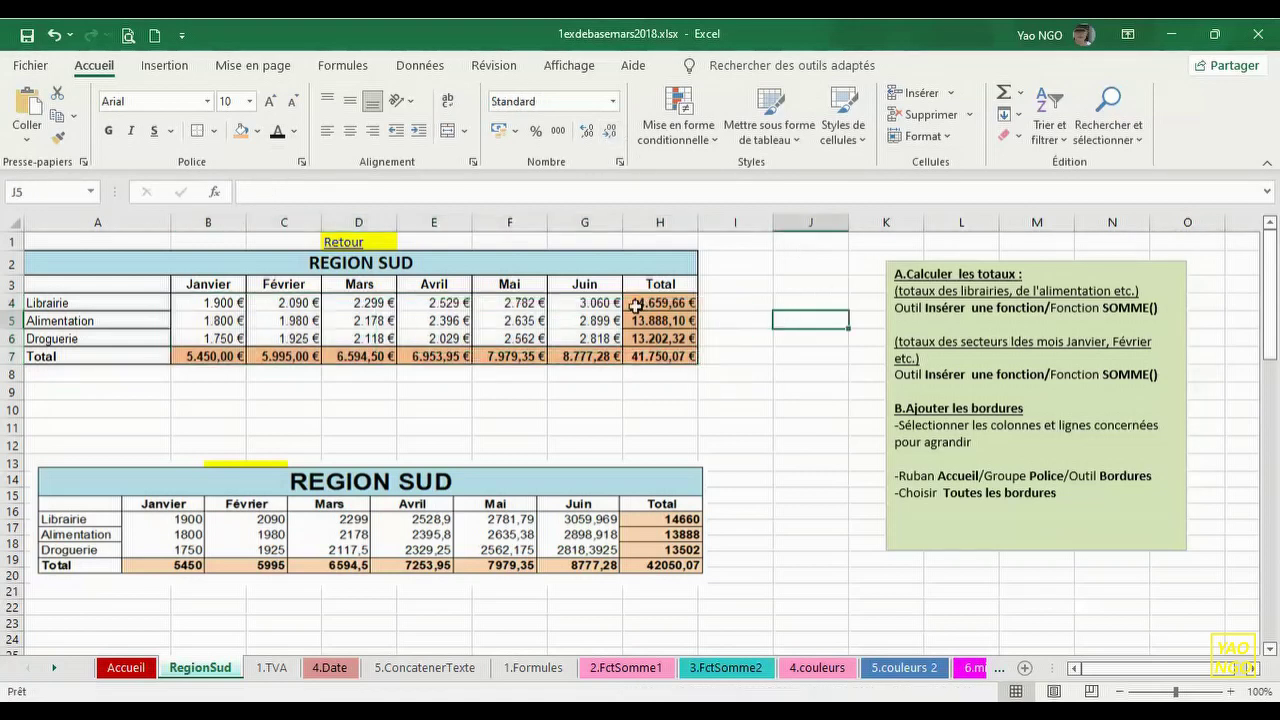
drag(637, 303, 660, 356)
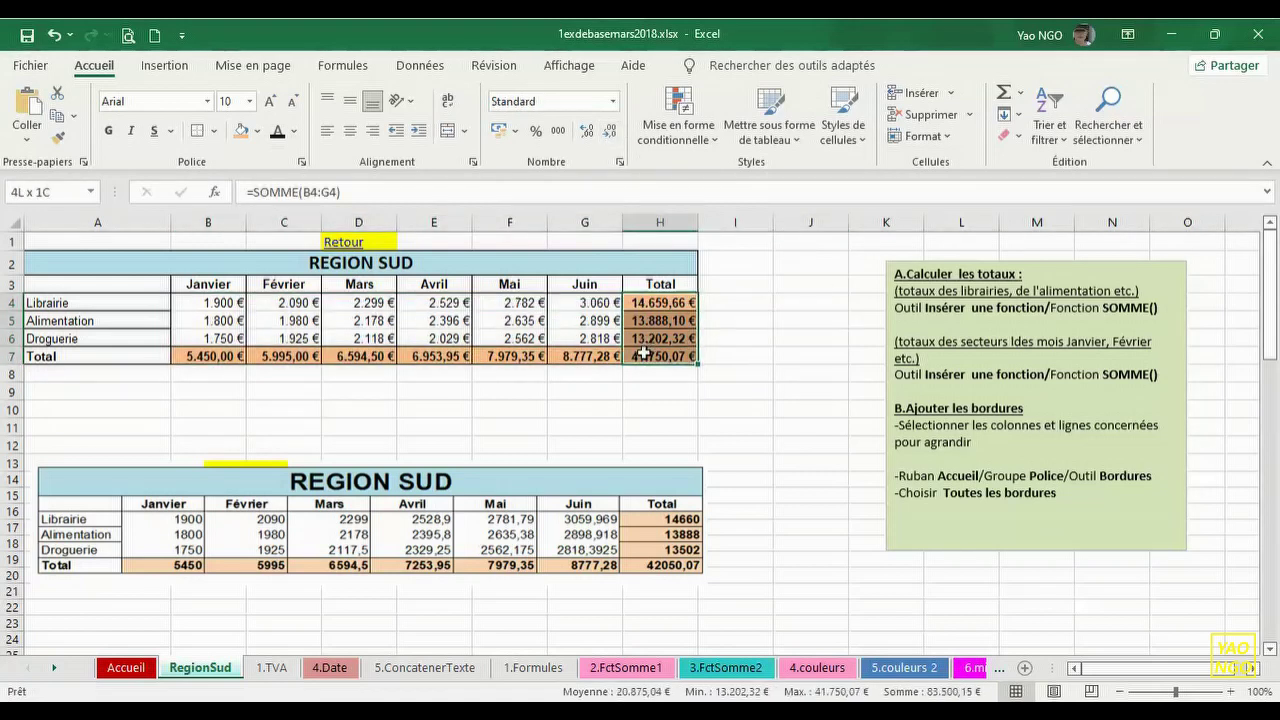
click(610, 132)
click(610, 132)
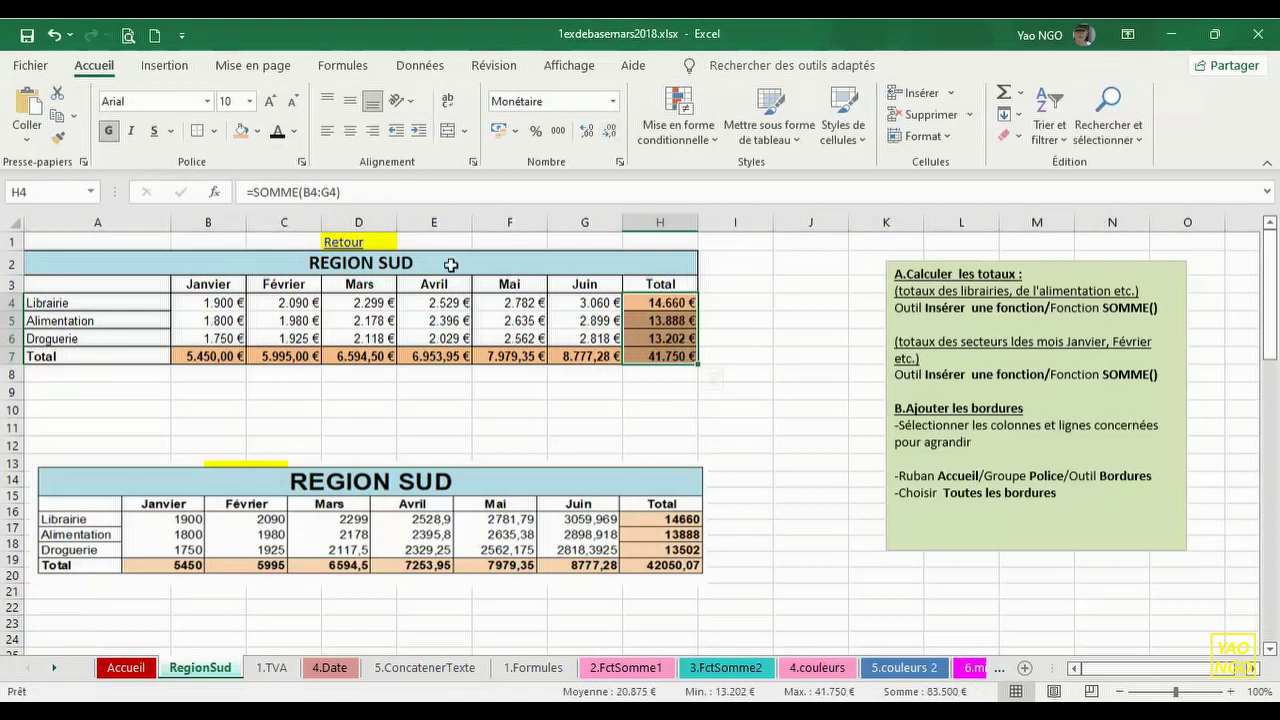
- Remove the decimals from the Total row amounts B7:G7
click(308, 442)
drag(213, 357, 590, 358)
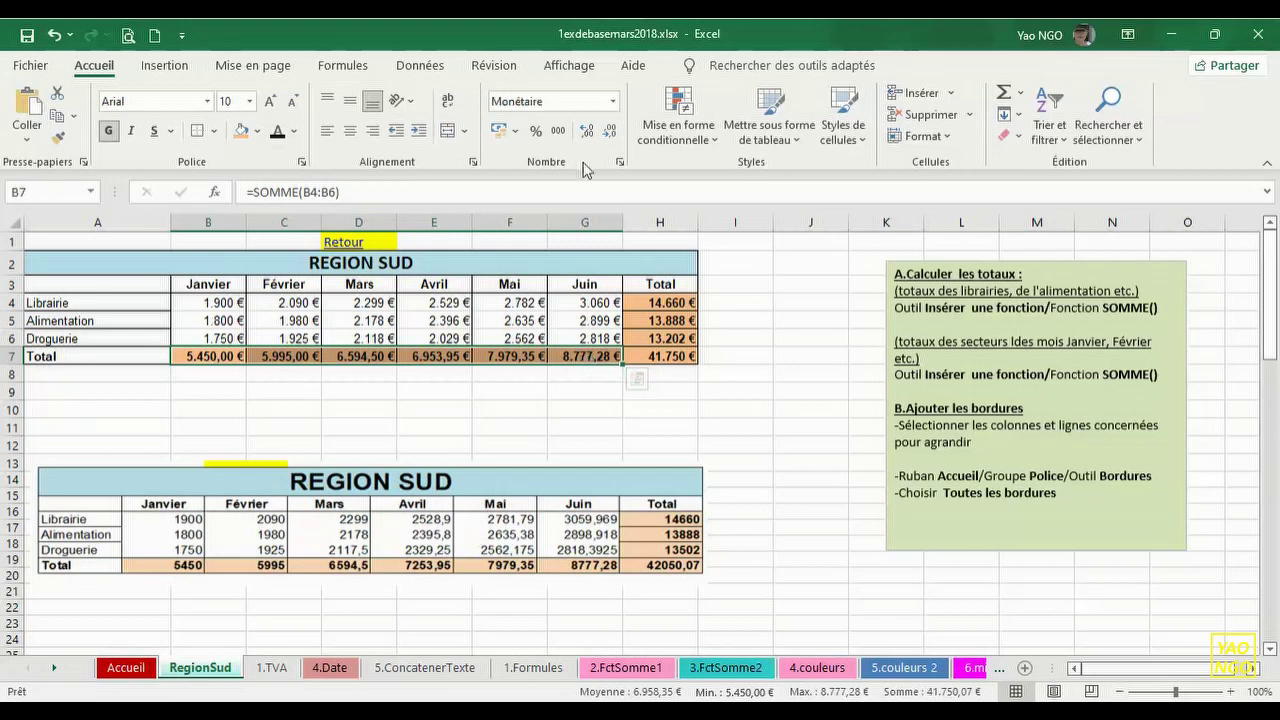
click(610, 132)
click(611, 134)
click(740, 326)
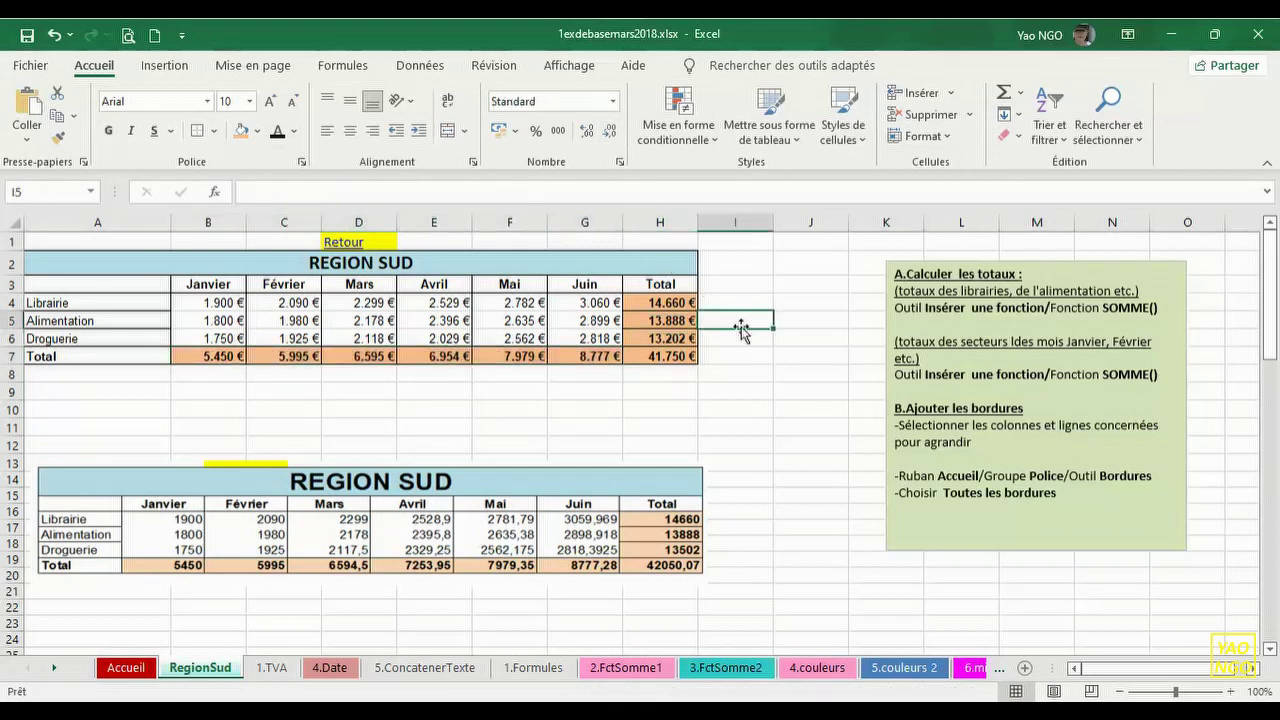
mouse_move(651, 522)
mouse_down()
mouse_move(660, 470)
mouse_move(653, 523)
mouse_move(662, 518)
mouse_move(649, 519)
mouse_up()
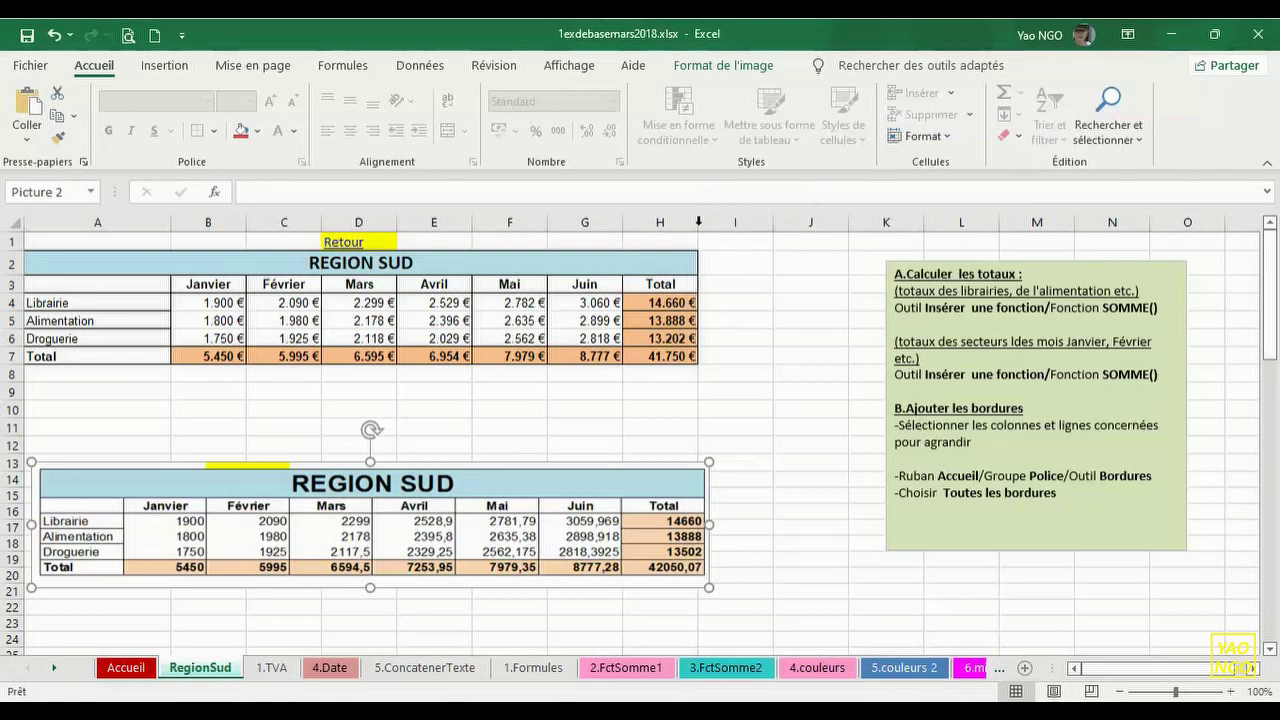
- Widen the Total column H to fit its euro amounts
double_click(698, 222)
drag(677, 226, 724, 222)
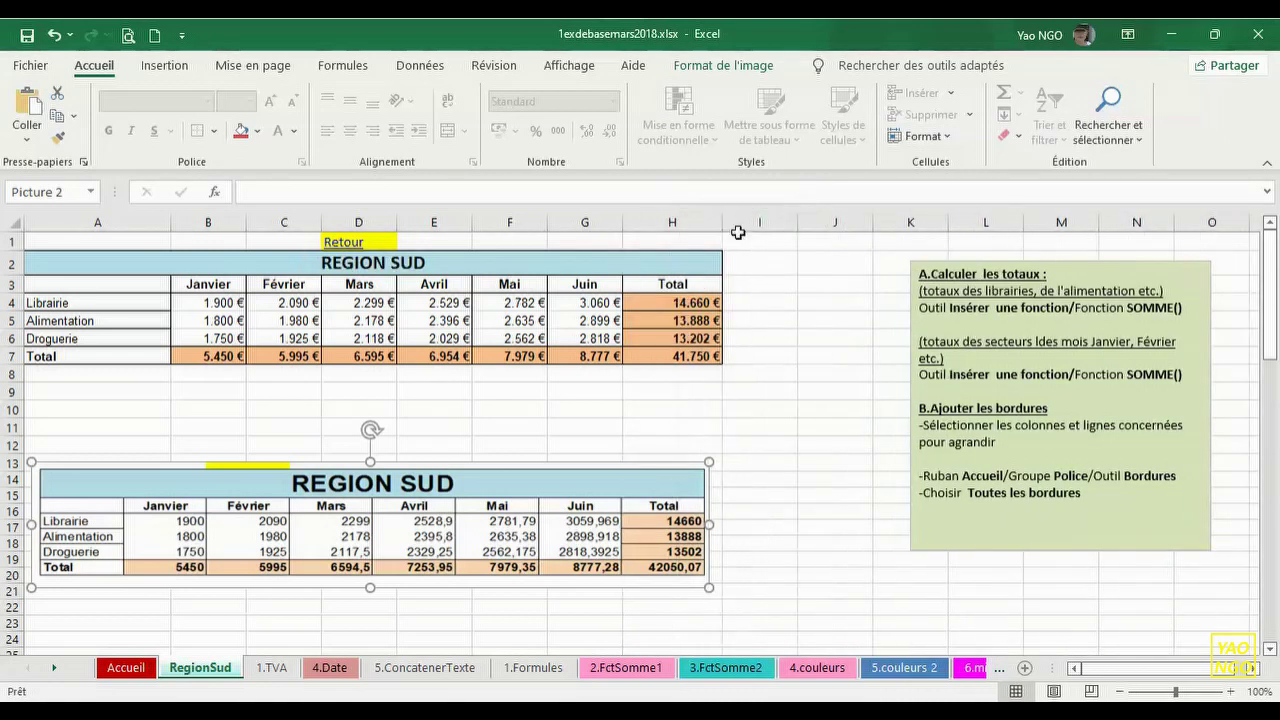
drag(1274, 358, 1275, 330)
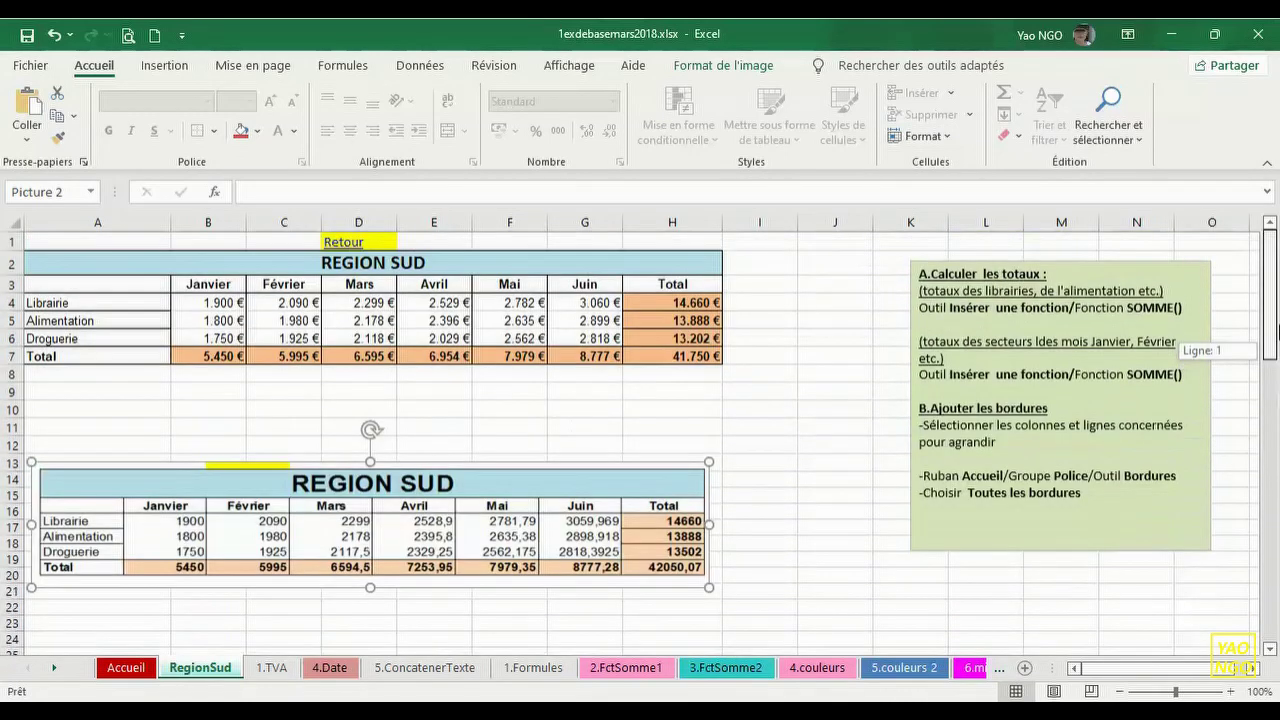
- Move the REGION SUD picture up to rows 9–15 and the green notes box beside the table
drag(655, 476, 659, 396)
click(1092, 342)
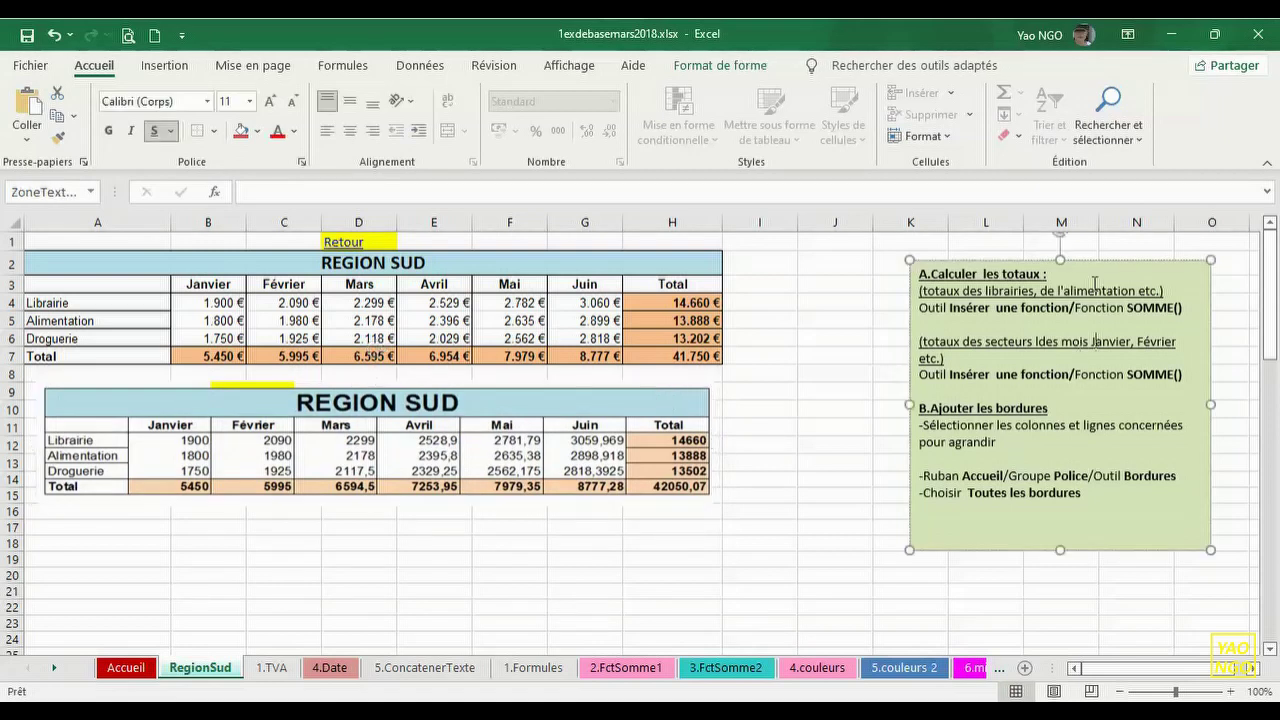
drag(1096, 261, 926, 245)
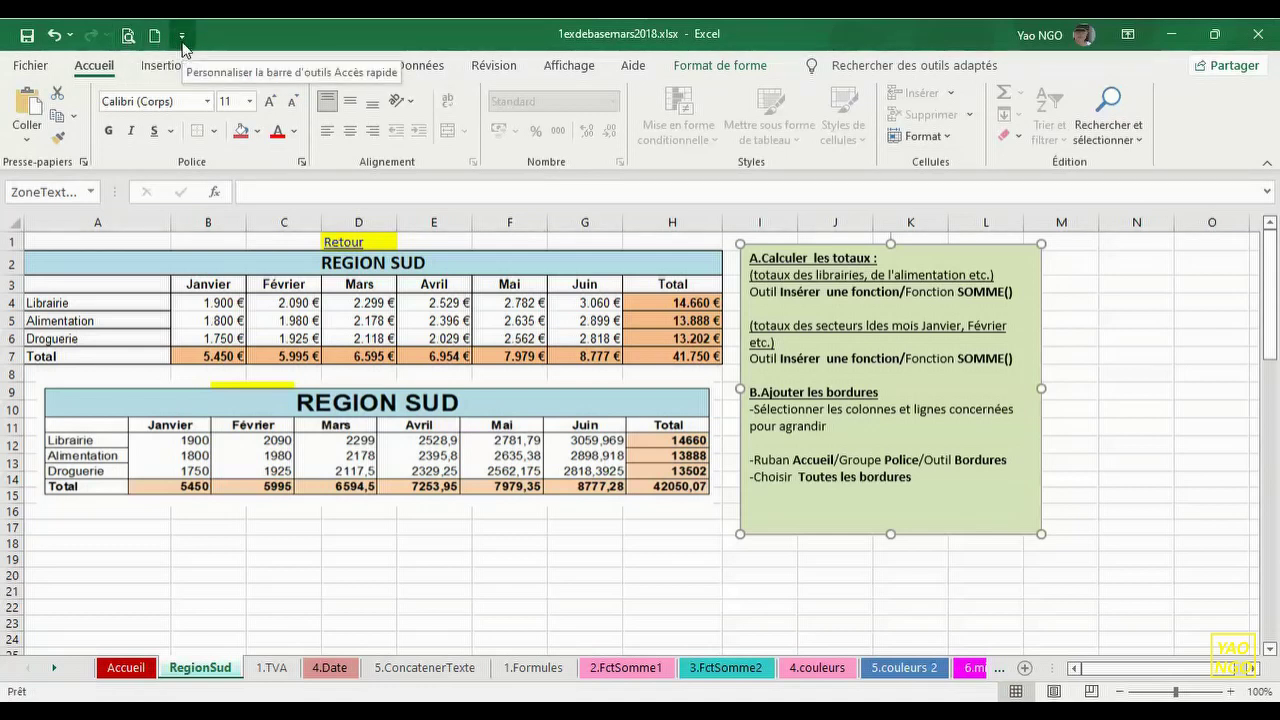
- Display the RegionSud sheet in print preview, landscape A4 across 2 pages
click(182, 38)
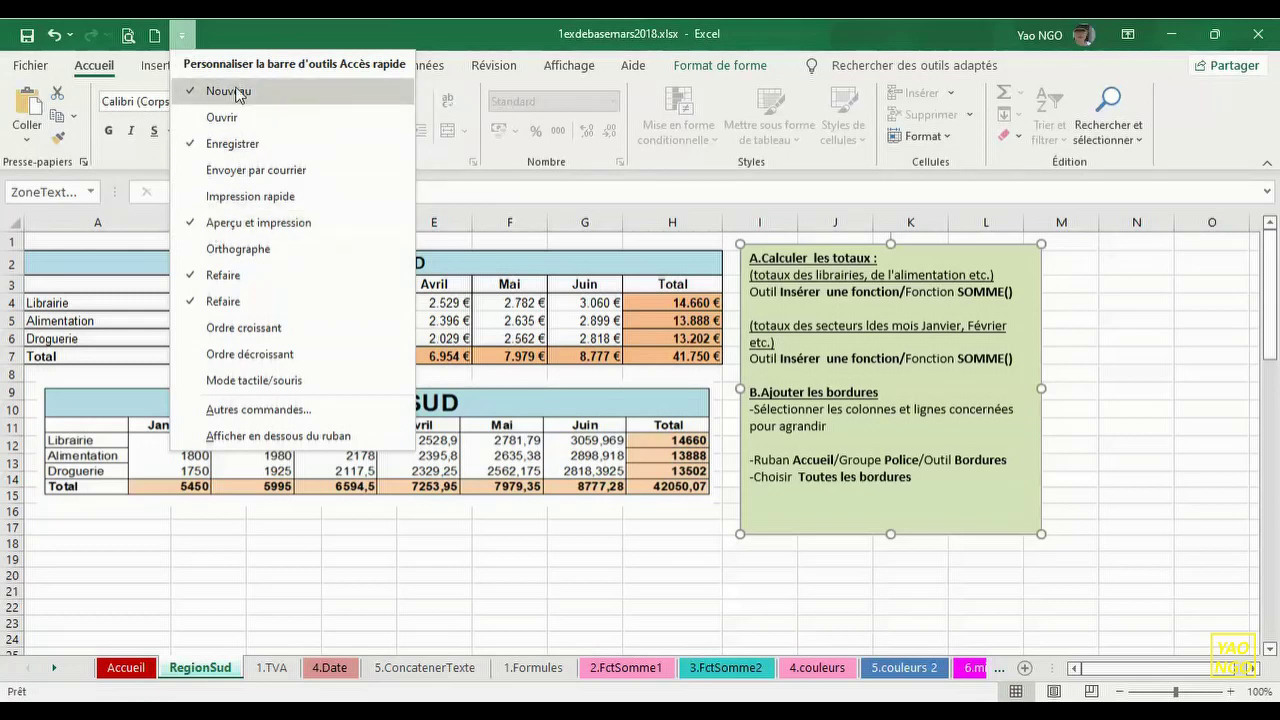
click(248, 40)
click(31, 68)
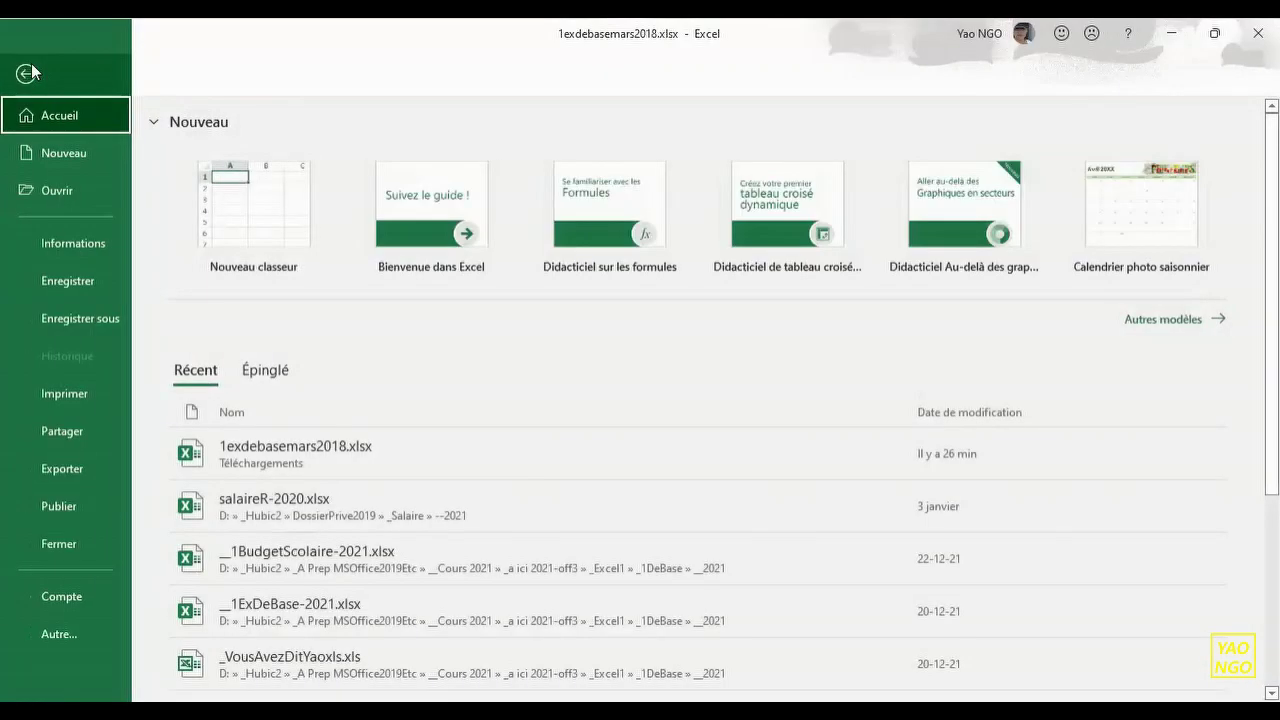
click(72, 398)
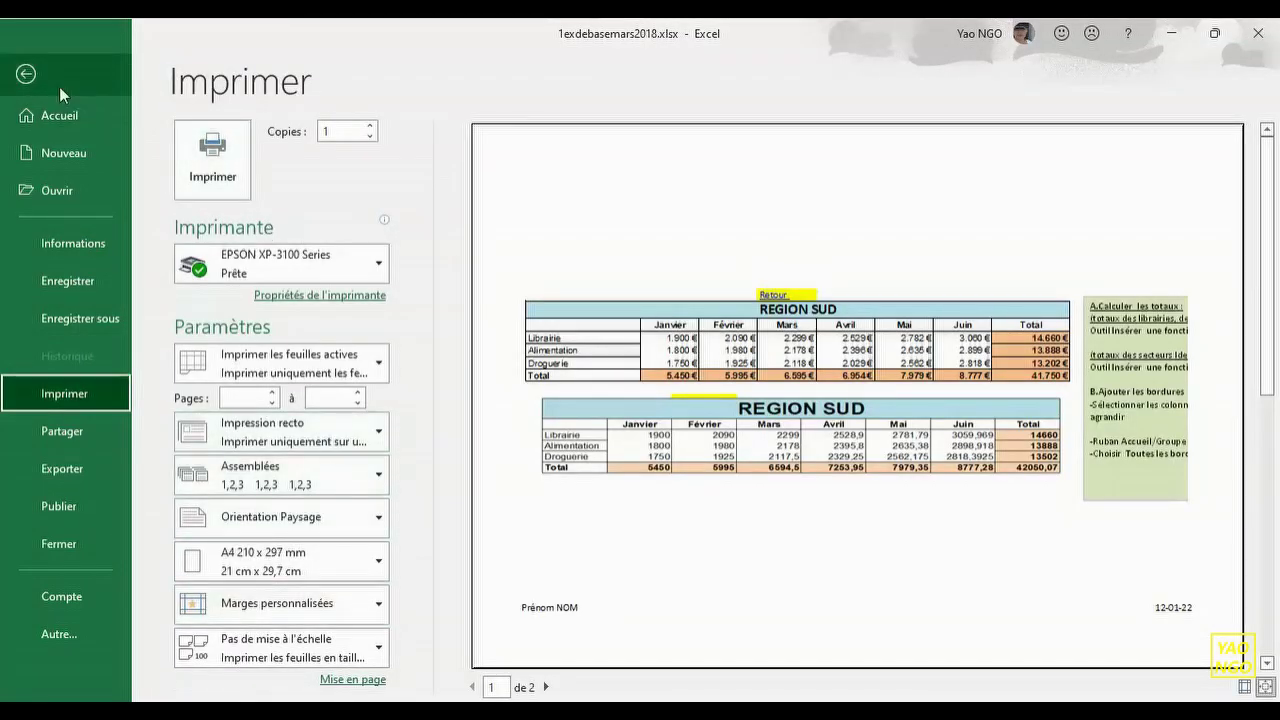
click(26, 75)
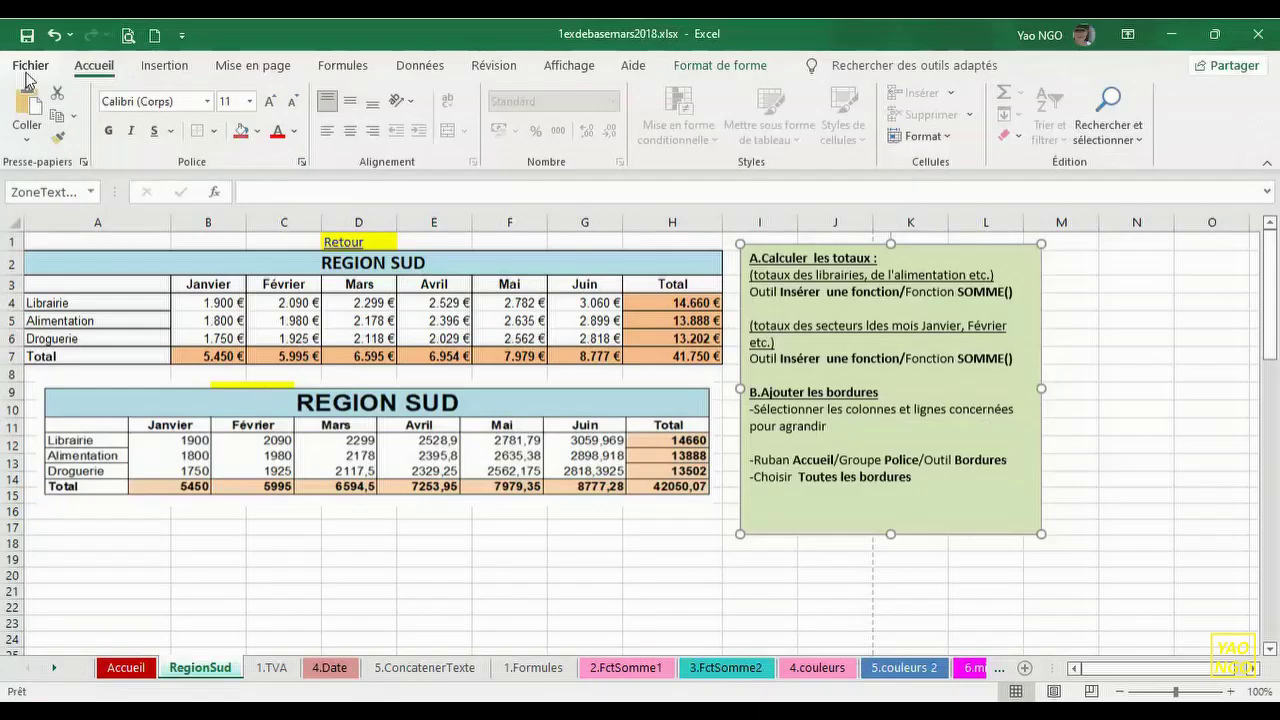
click(128, 36)
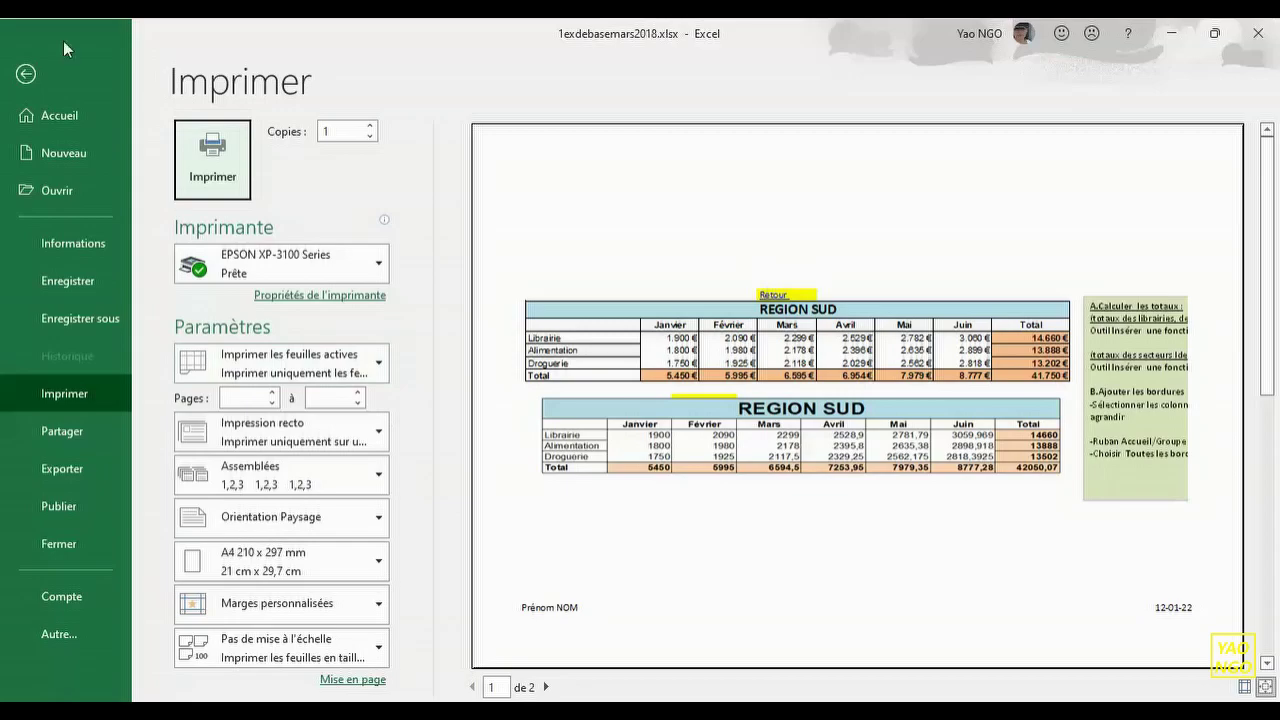
- Close the print preview and go back to the RegionSud worksheet
click(25, 75)
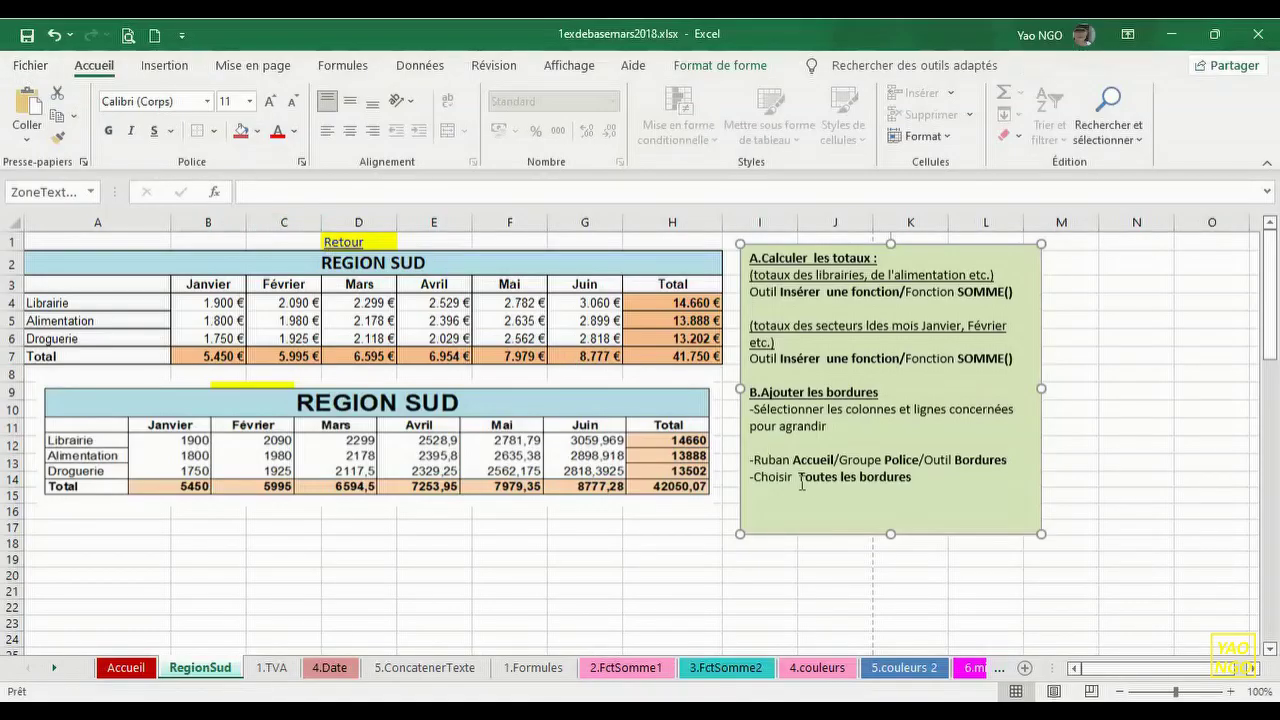
- Zoom out to 70%, drag the green instruction box below the REGION SUD tables, and preview
click(1120, 691)
click(1121, 692)
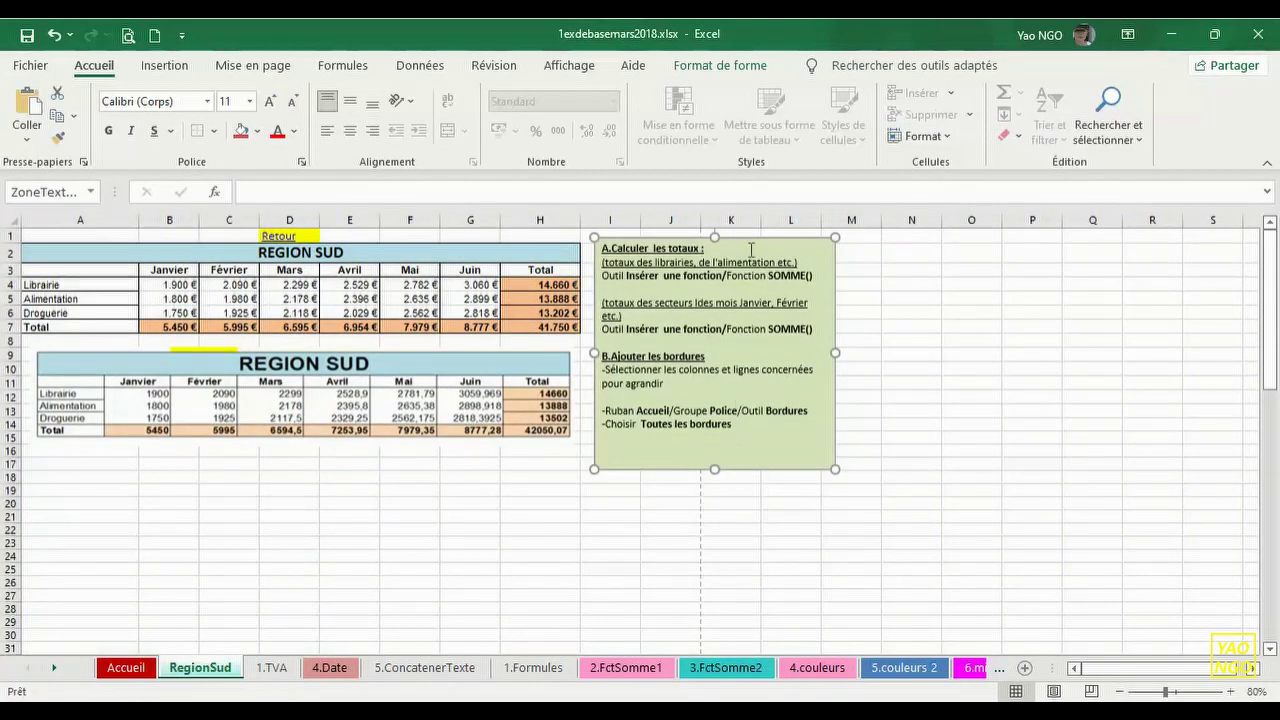
drag(754, 243, 354, 445)
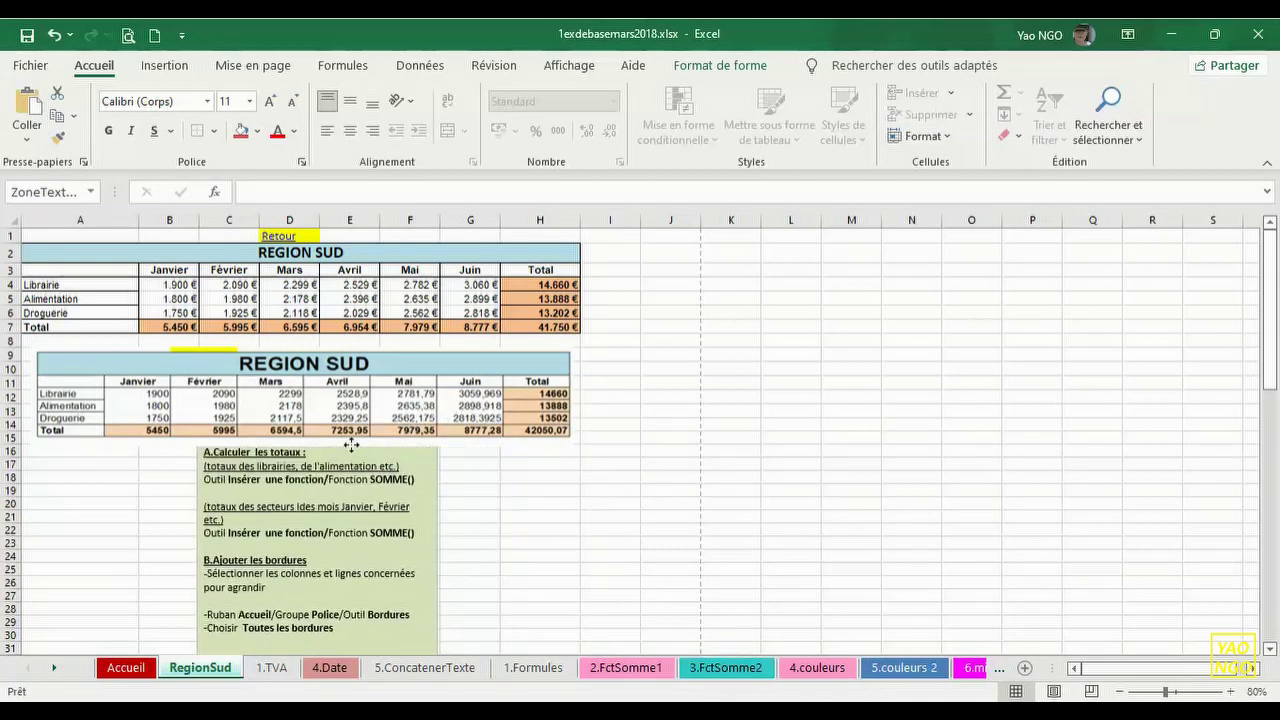
click(1128, 691)
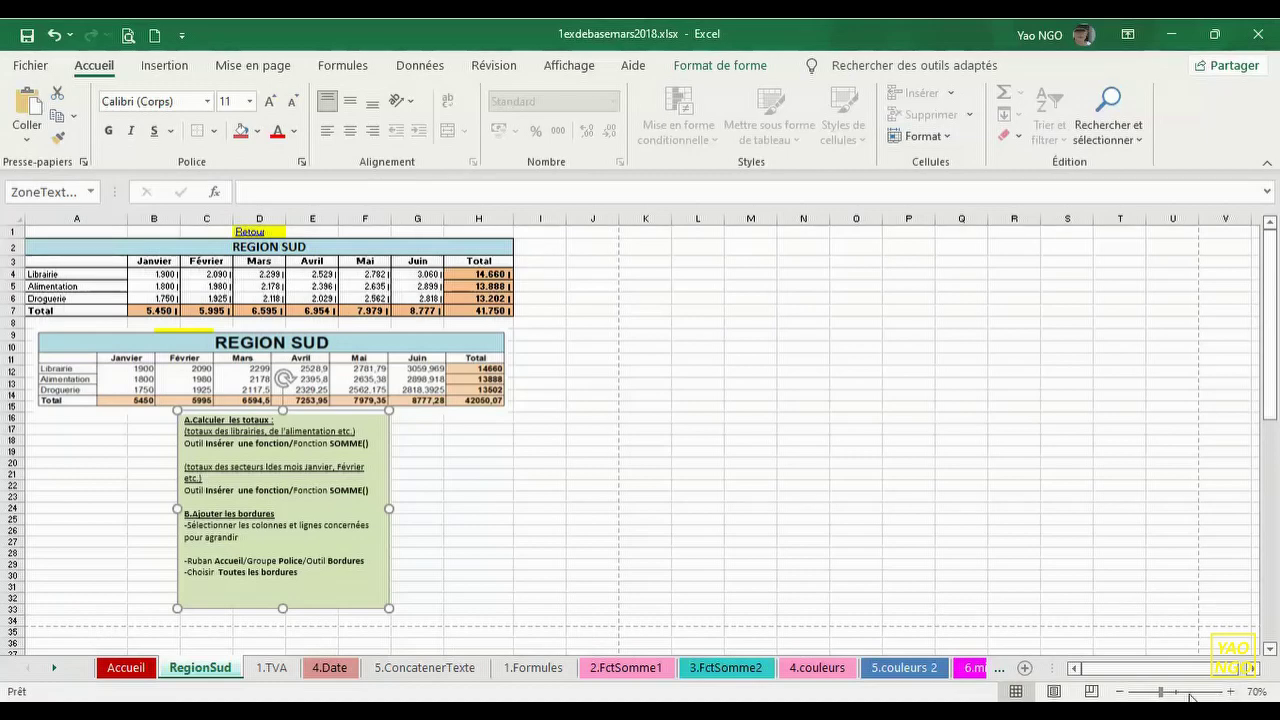
click(128, 35)
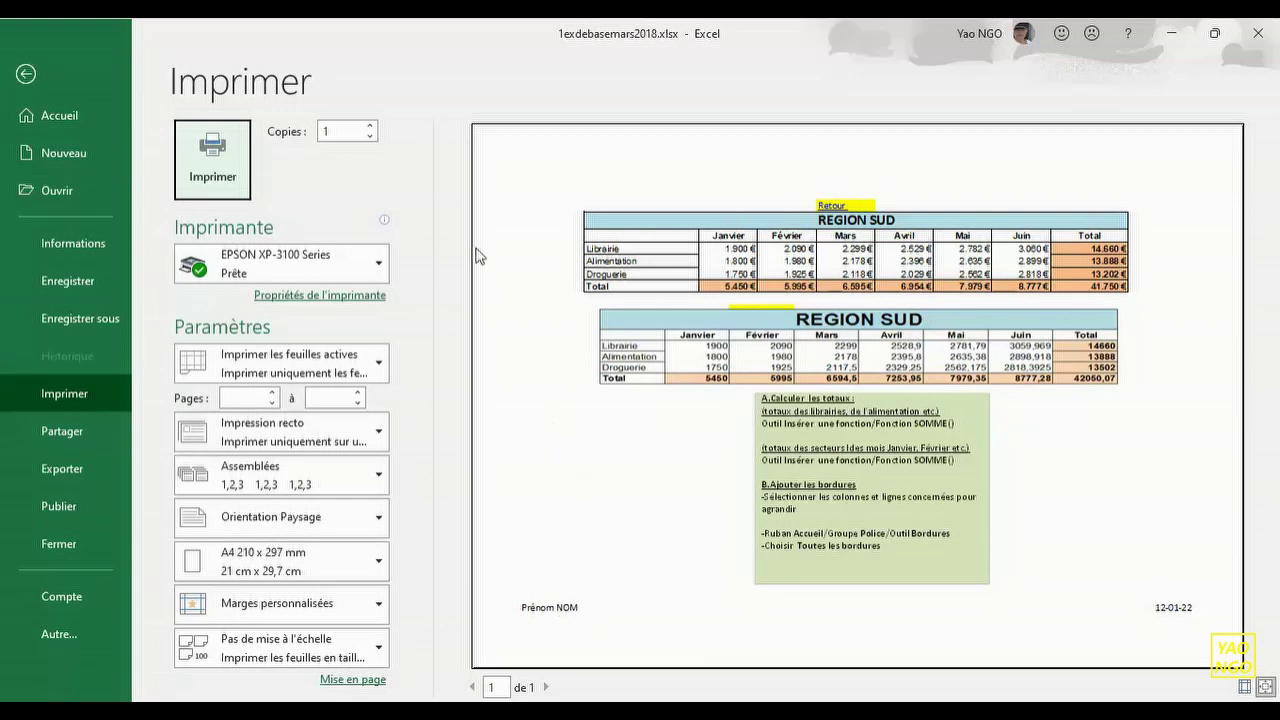
- Delete the name from the left footer section and the date from the right, then apply
click(25, 76)
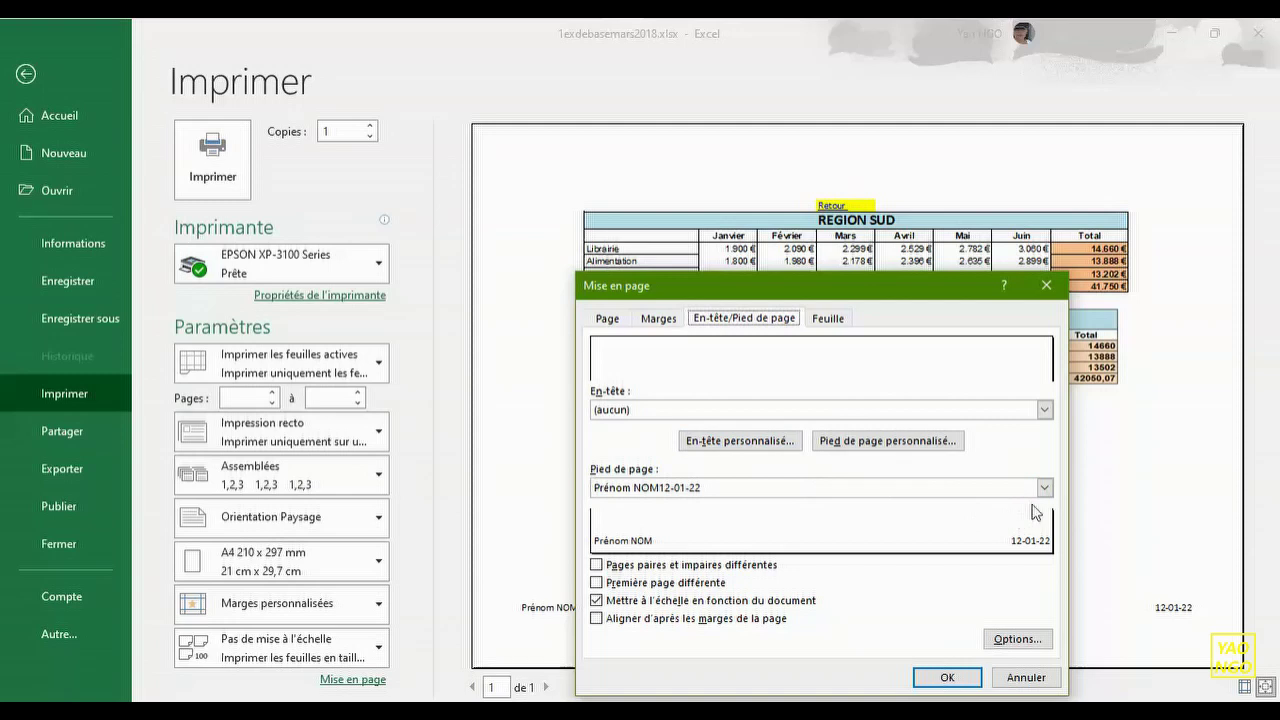
click(1044, 489)
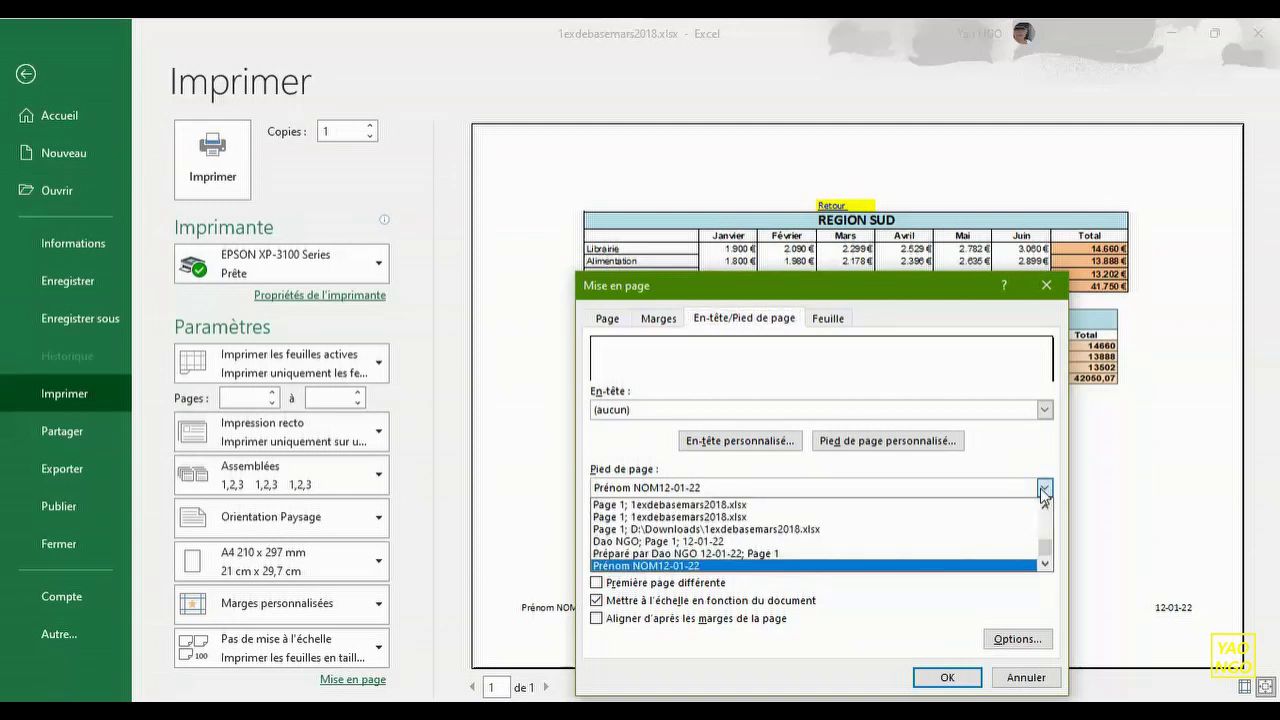
click(985, 487)
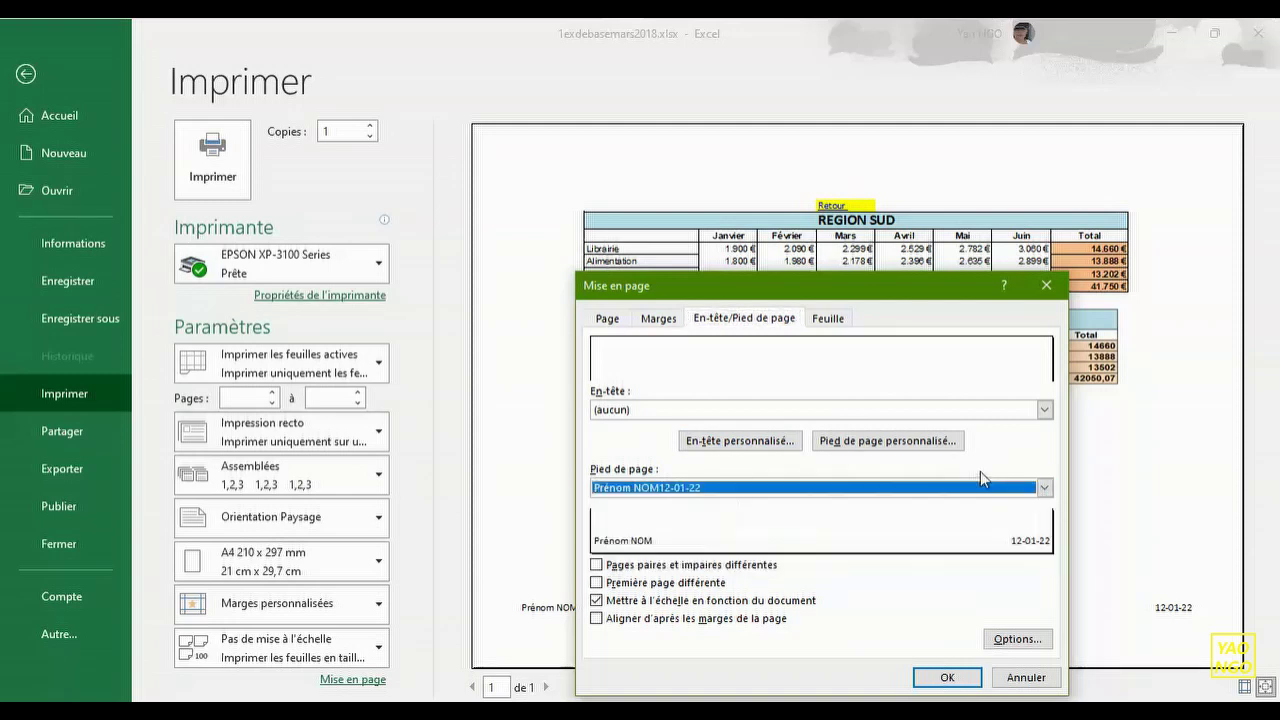
click(870, 440)
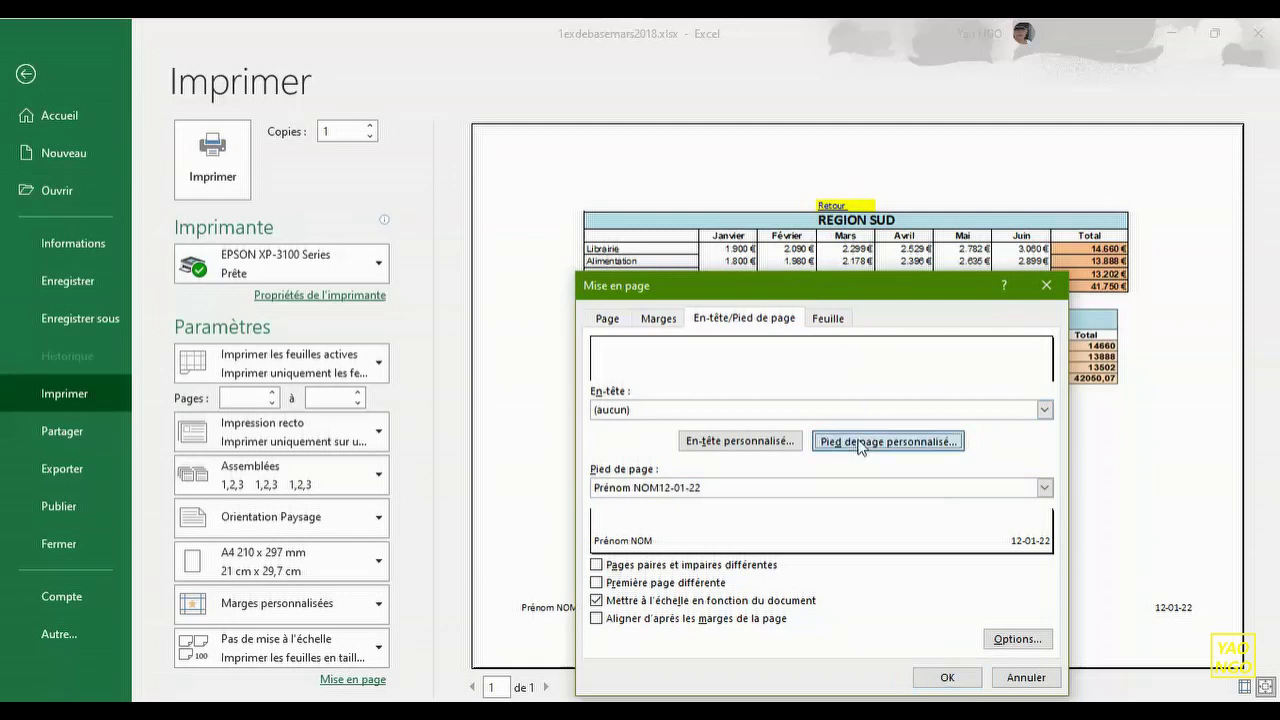
drag(574, 528, 477, 522)
key(Delete)
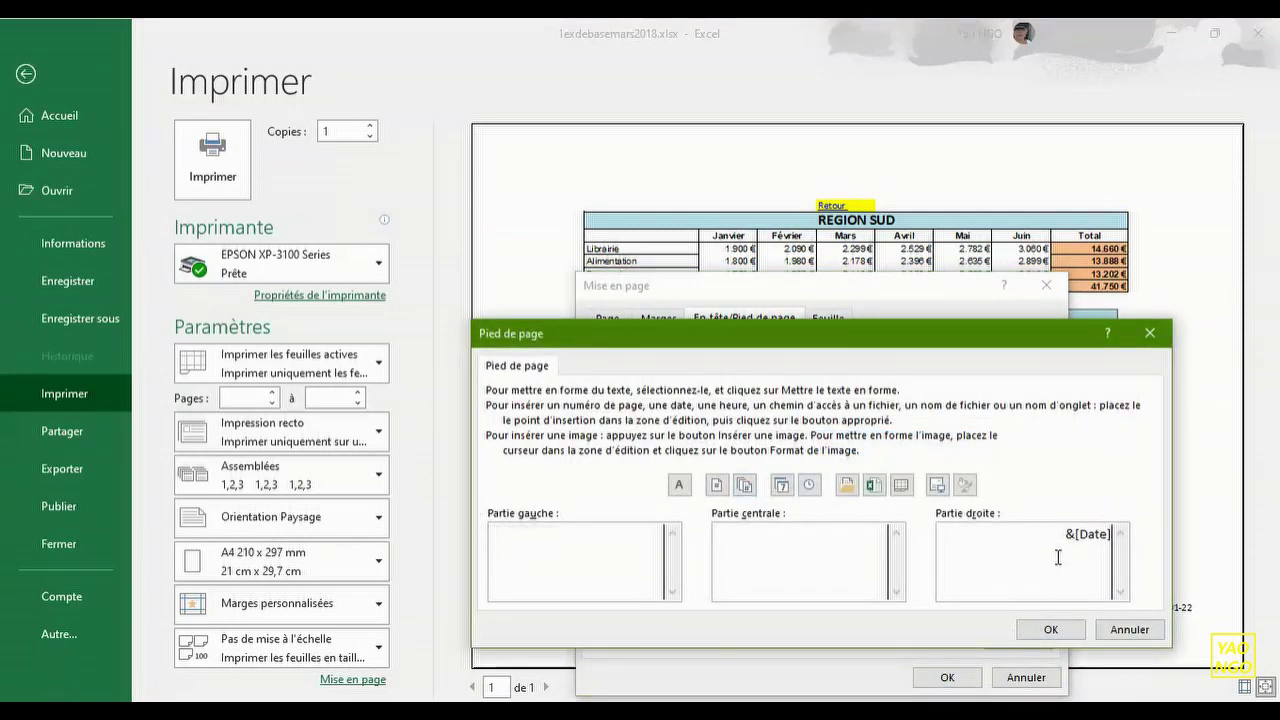
drag(1057, 540, 1148, 533)
key(Delete)
click(1052, 629)
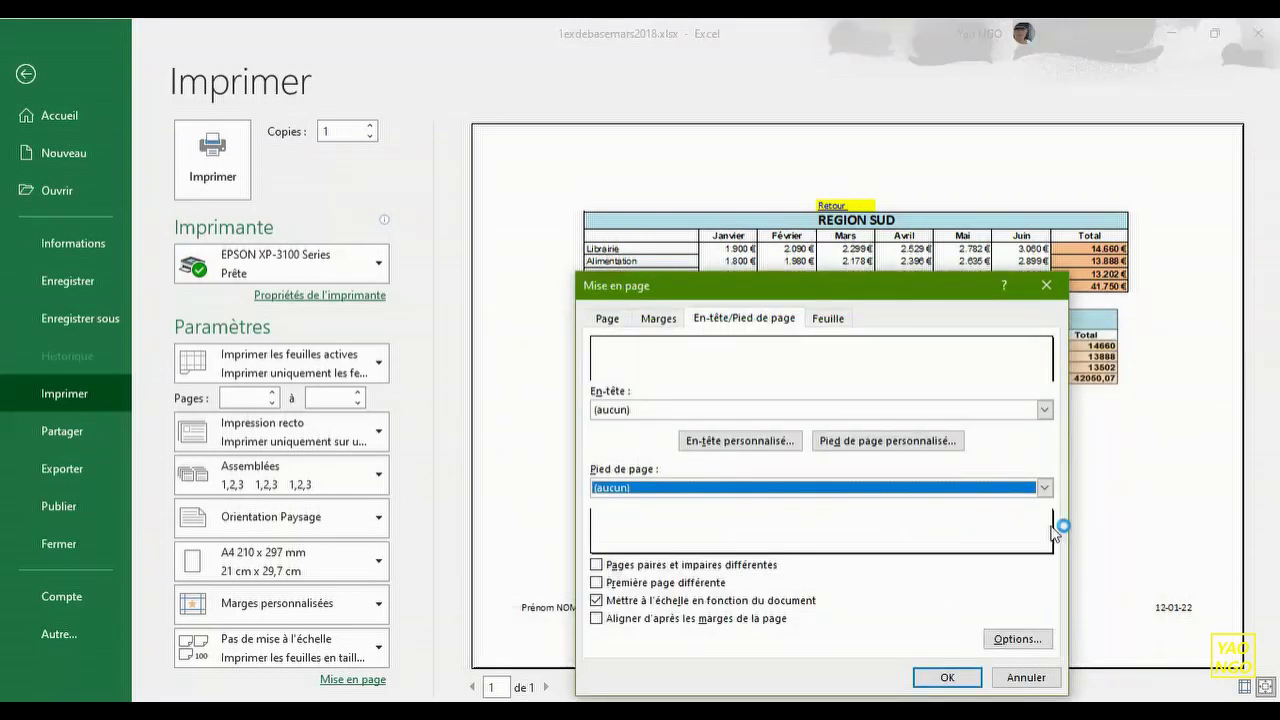
click(947, 679)
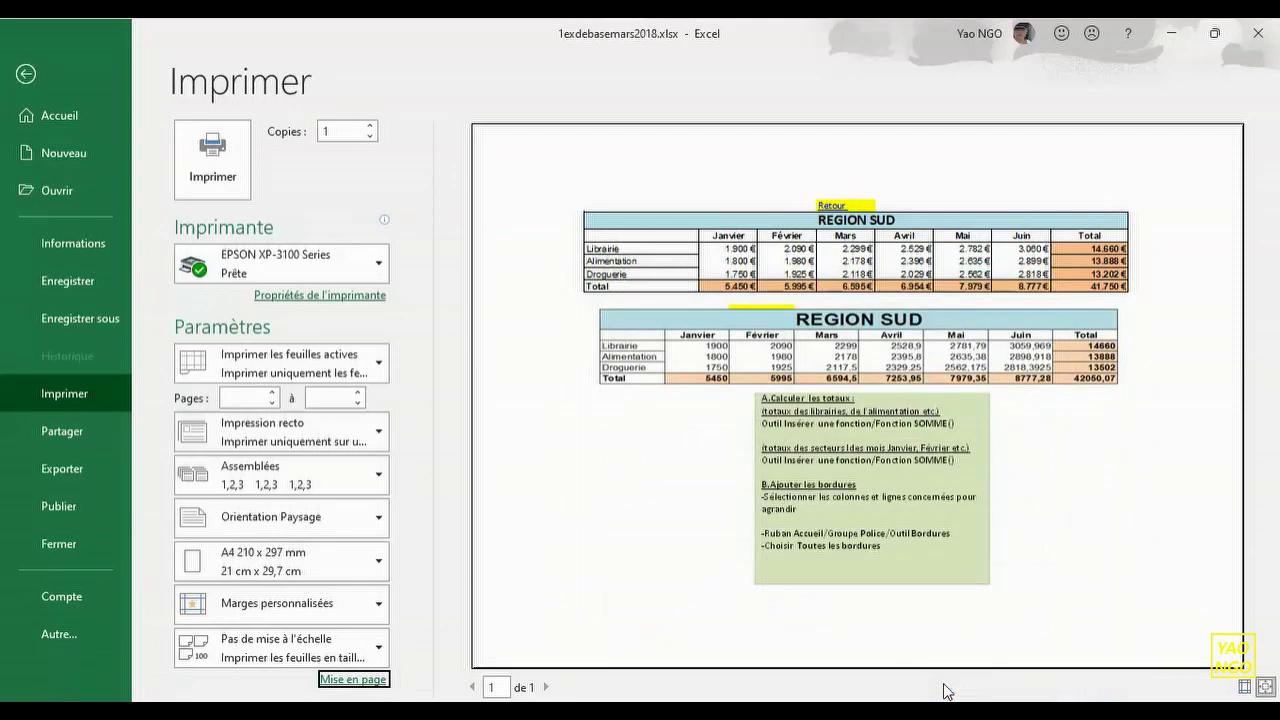
- Back on the worksheet, check the instruction text box, cell F5 and the REGION SUD picture
click(26, 75)
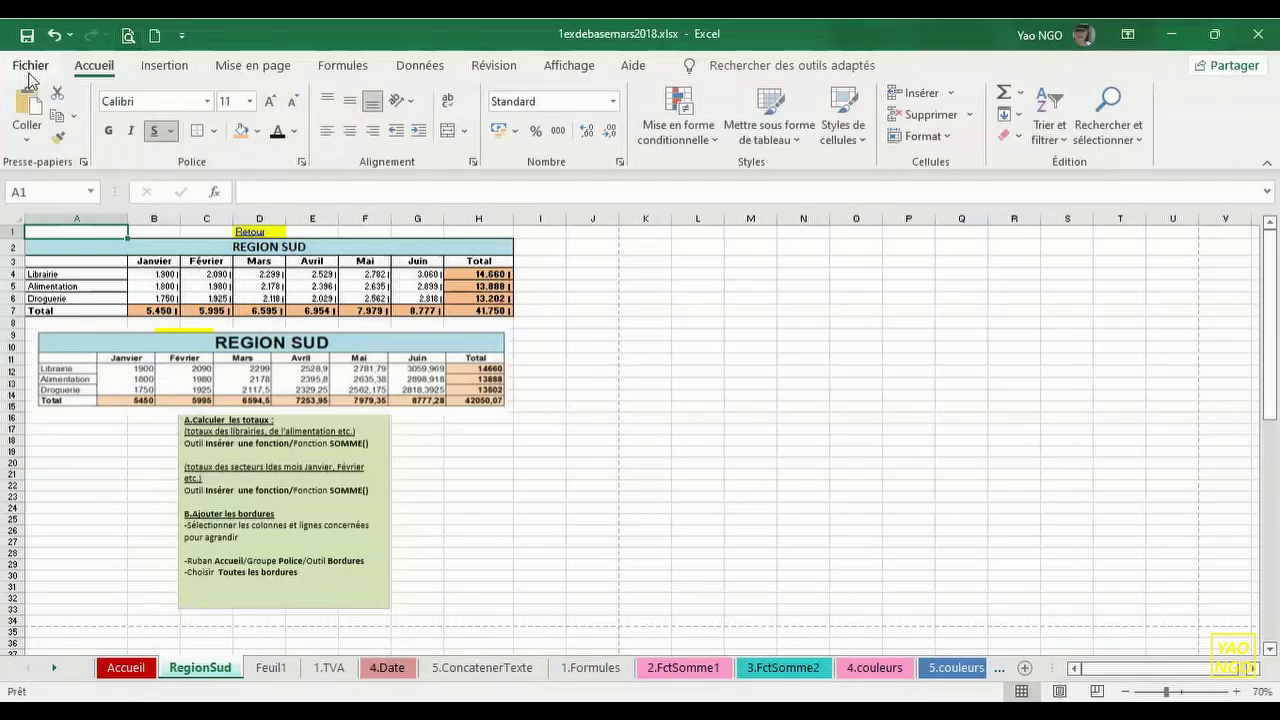
click(322, 455)
click(356, 288)
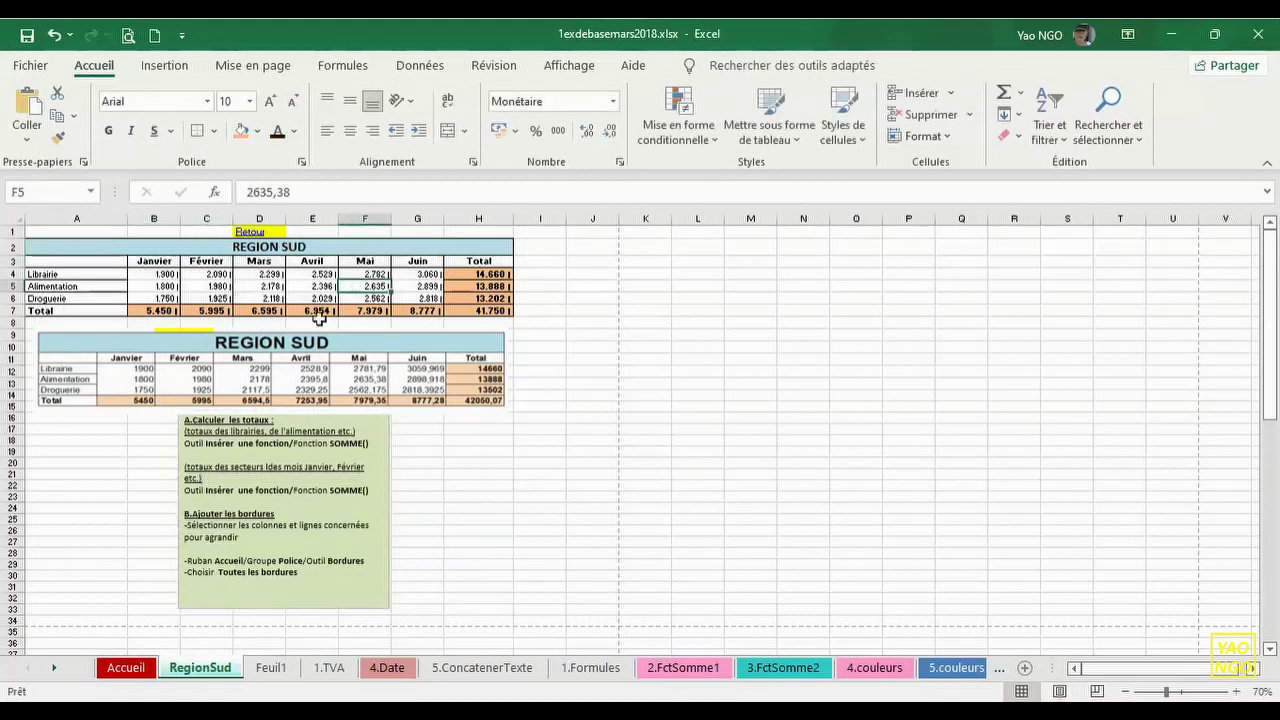
click(310, 370)
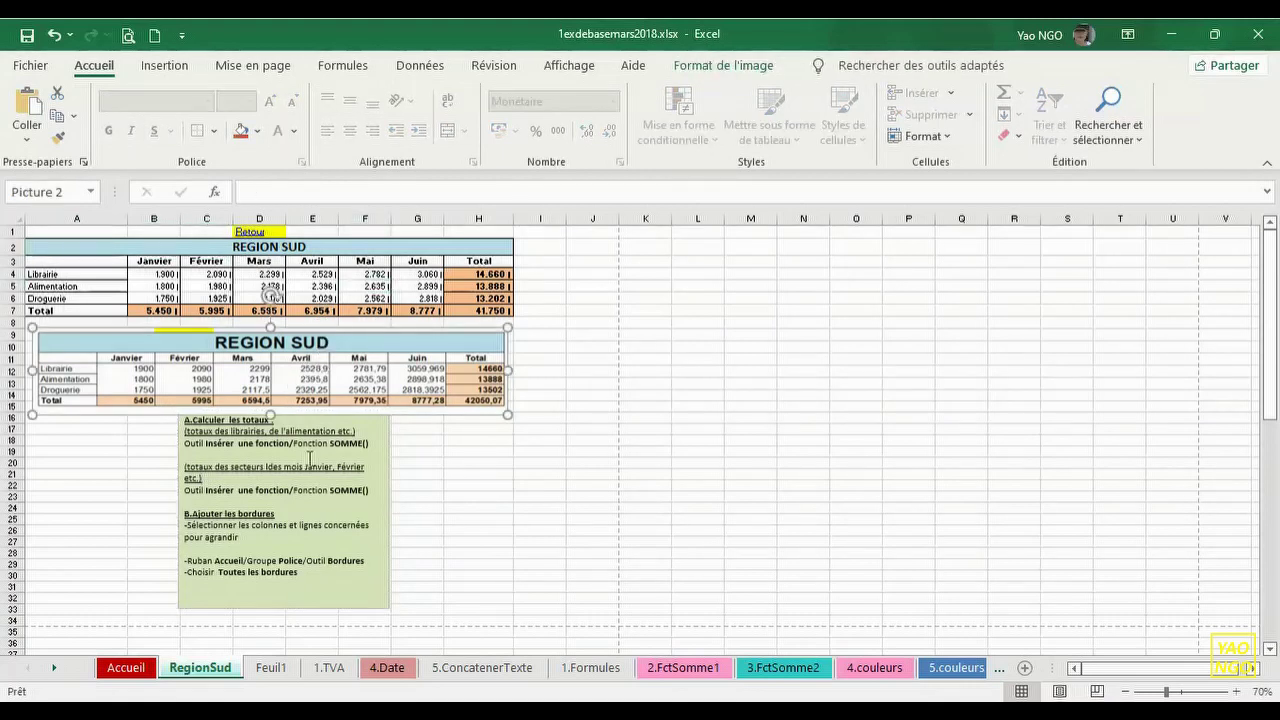
- Open Mise en page from the print preview and review its Marges, header/footer and sheet tabs
click(129, 38)
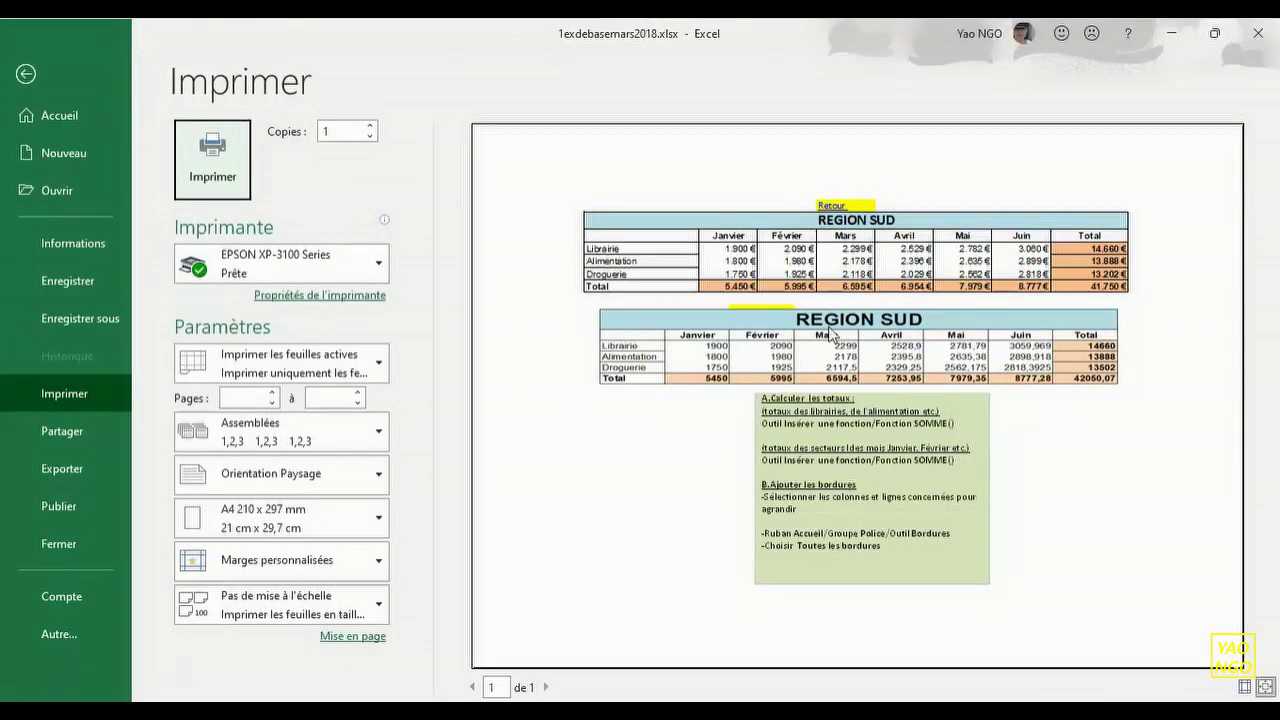
click(341, 640)
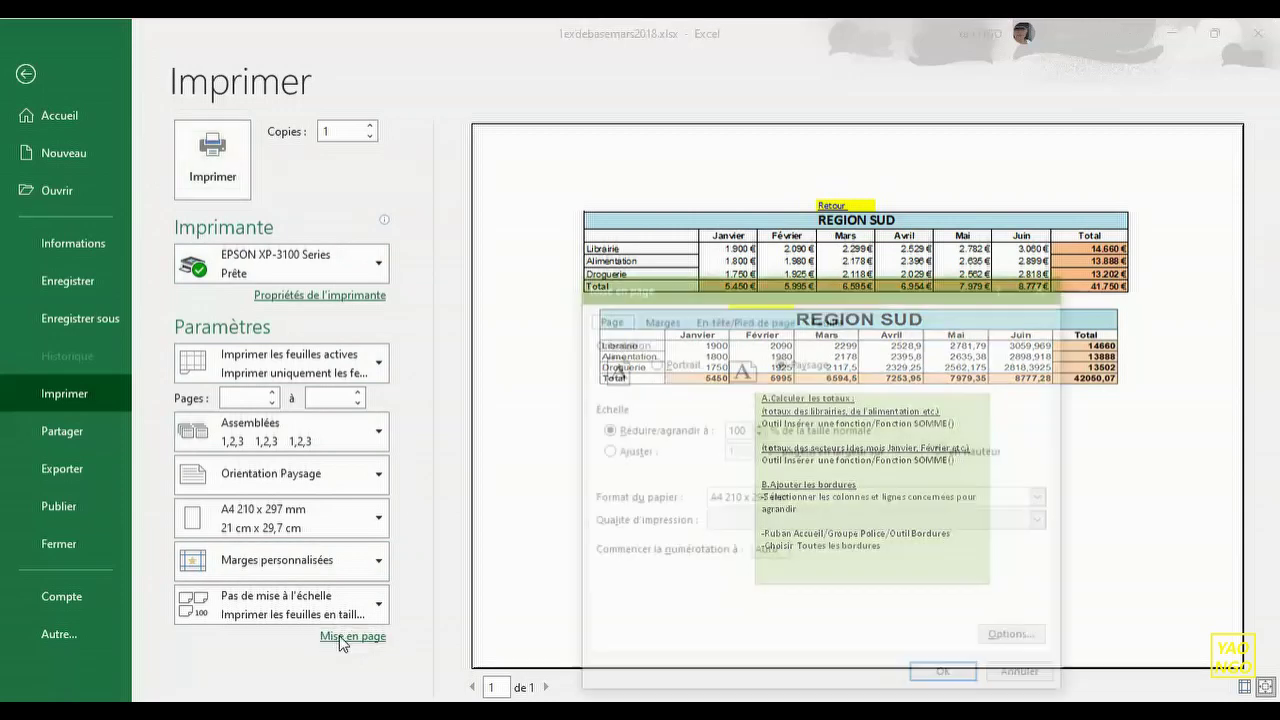
drag(817, 287, 745, 199)
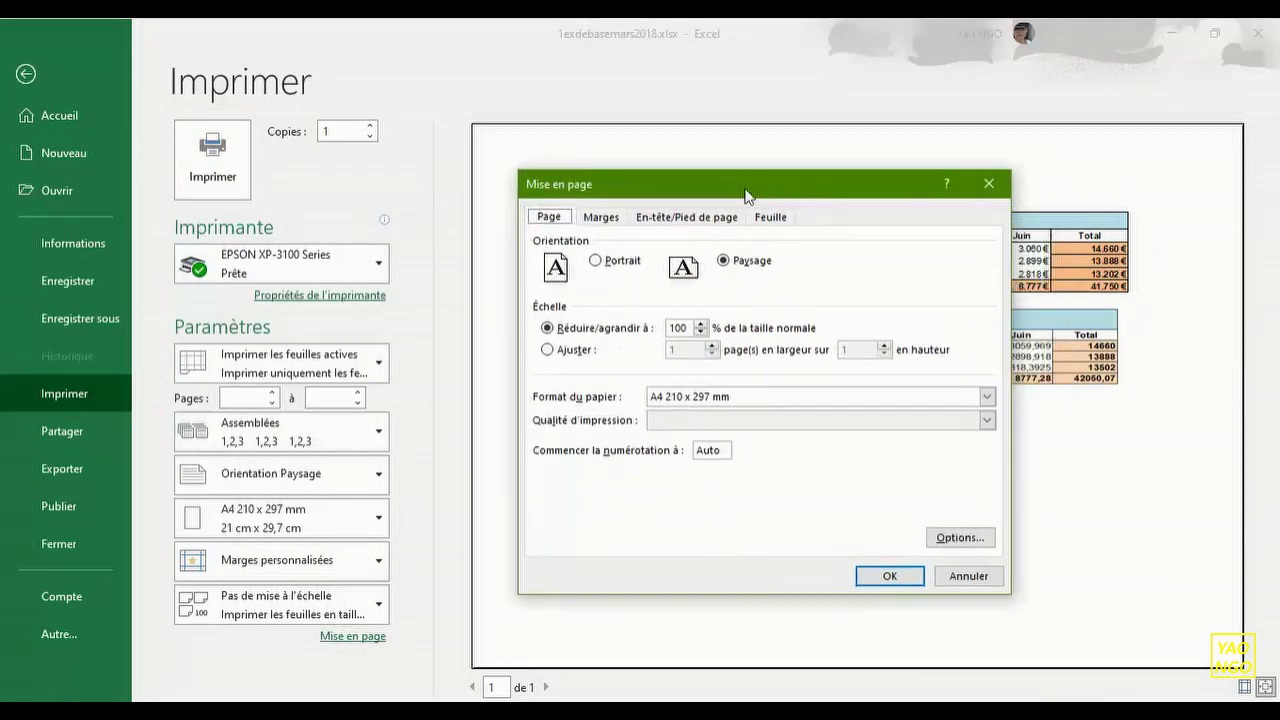
click(599, 228)
click(671, 228)
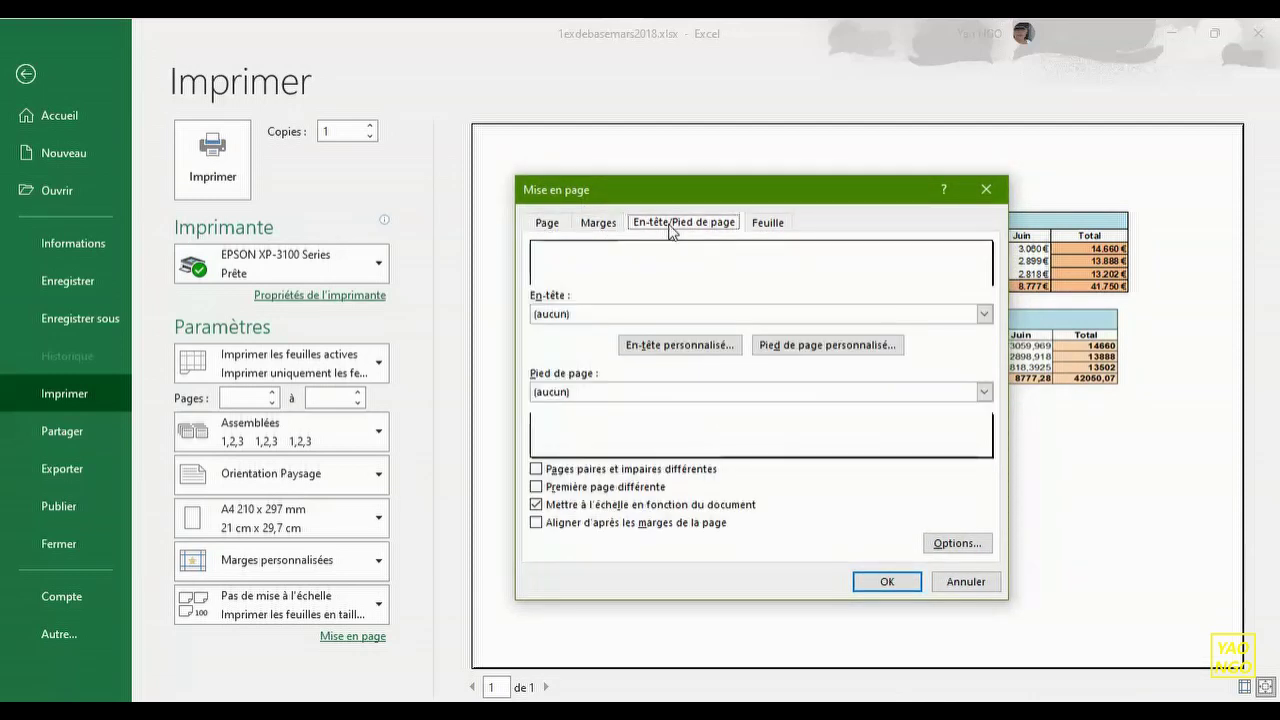
click(766, 226)
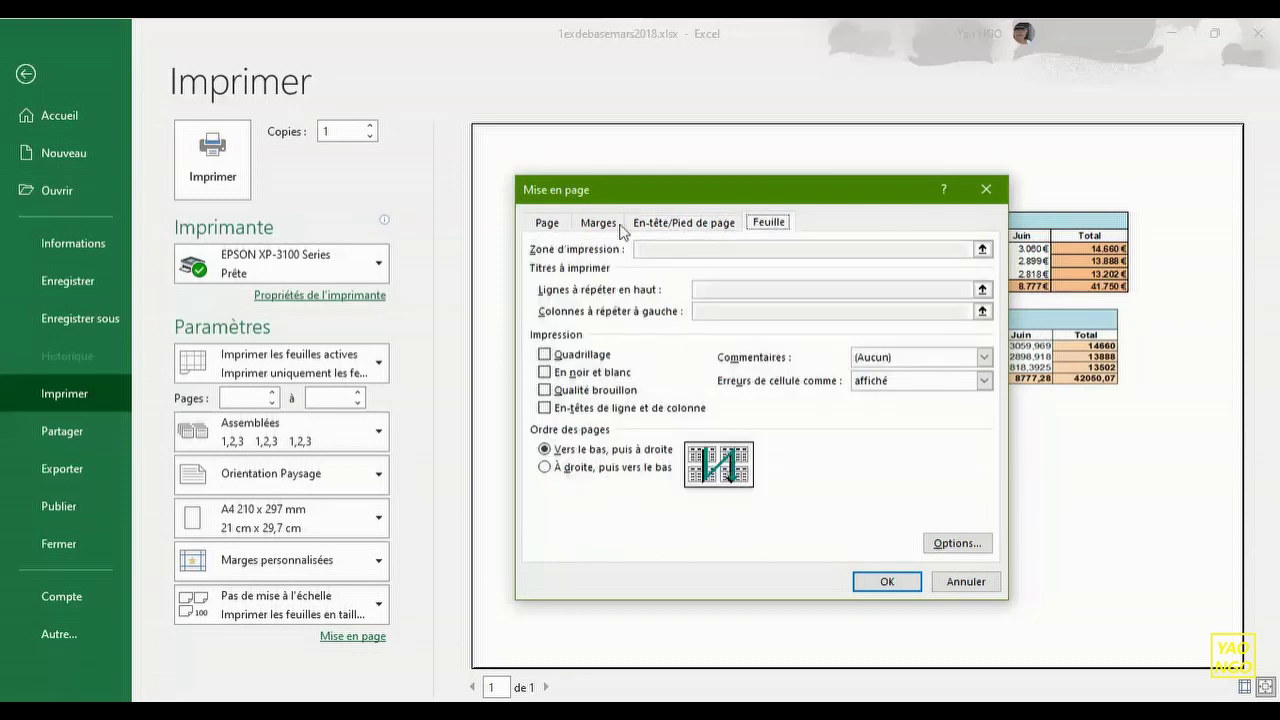
click(545, 224)
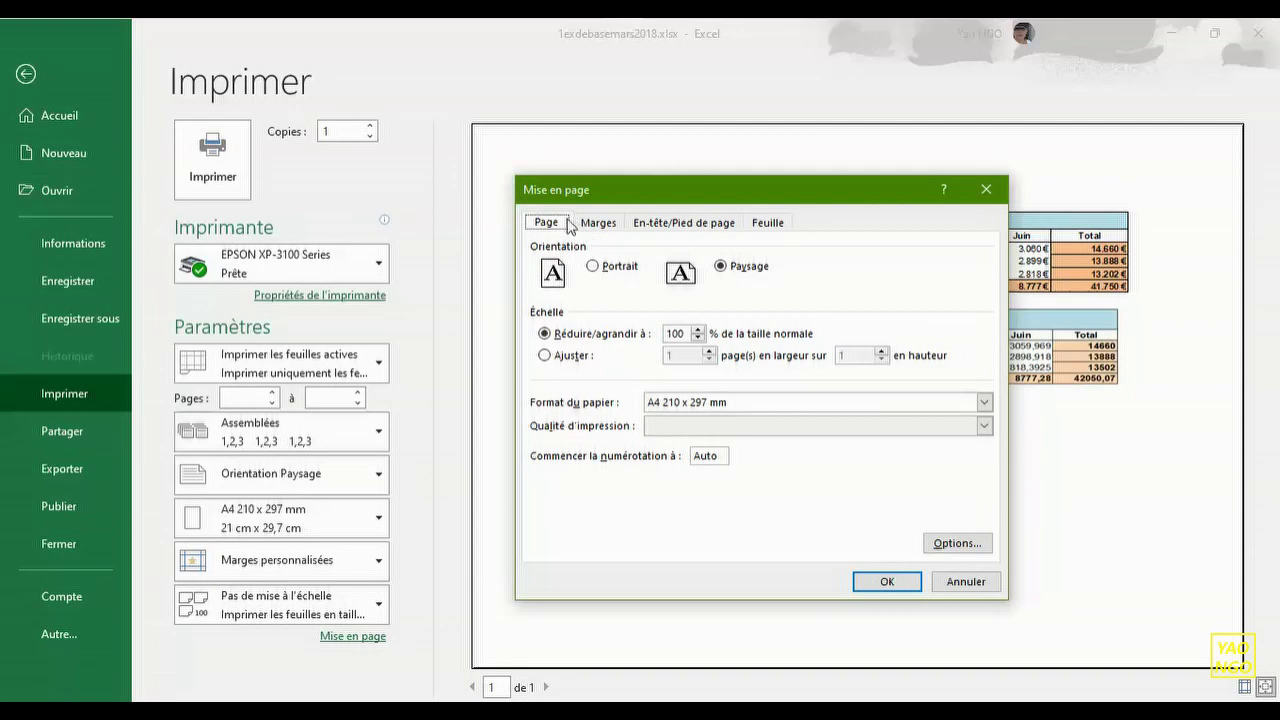
- Set the page to Portrait orientation, then move to the Marges settings
click(594, 272)
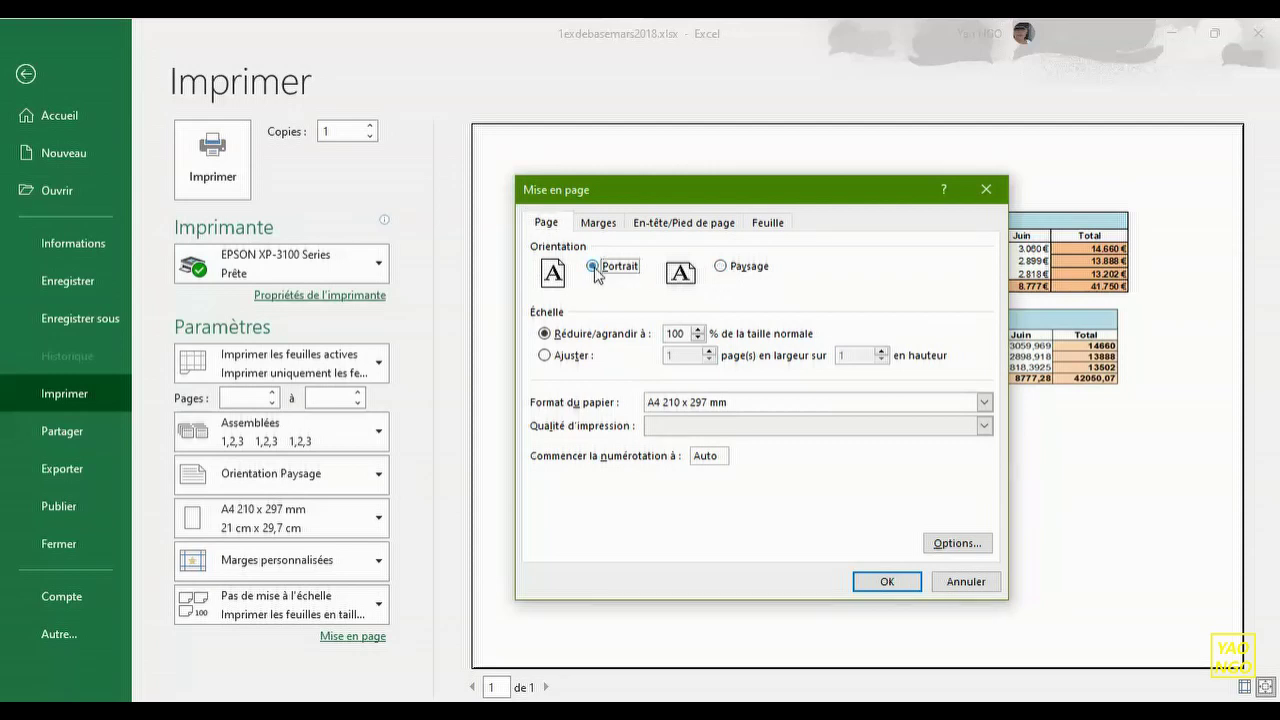
drag(644, 191, 382, 212)
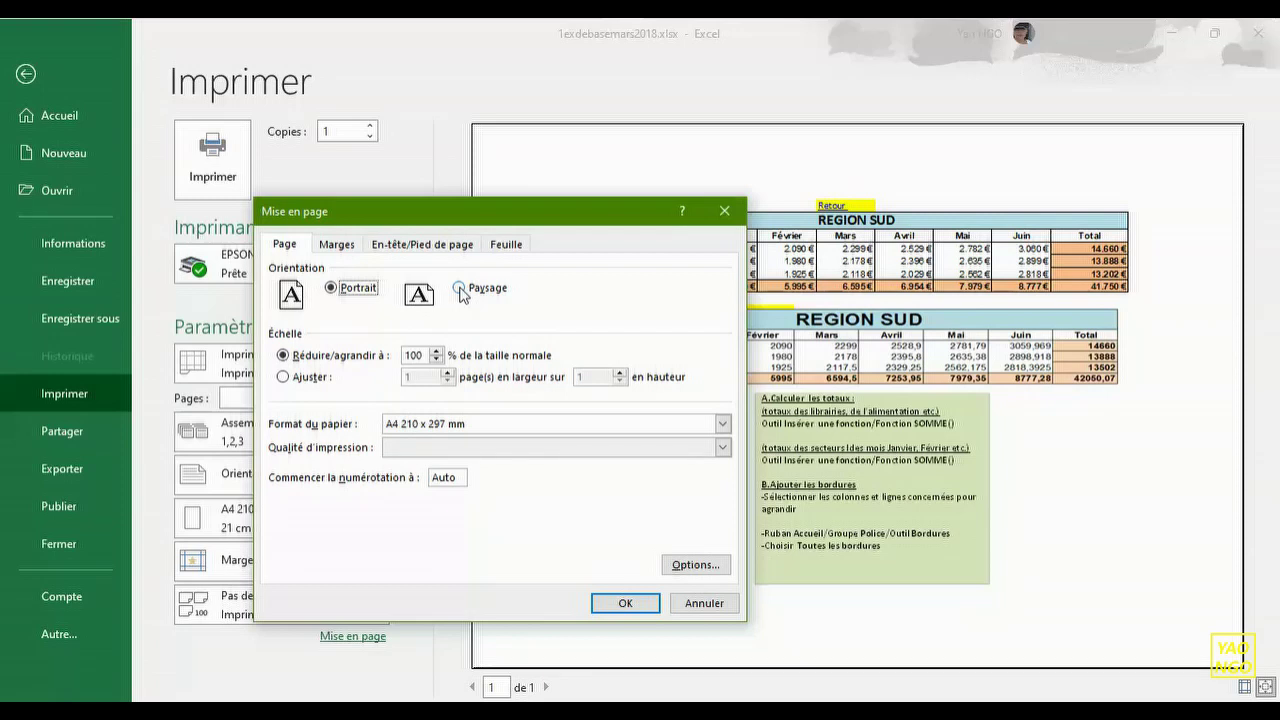
click(344, 248)
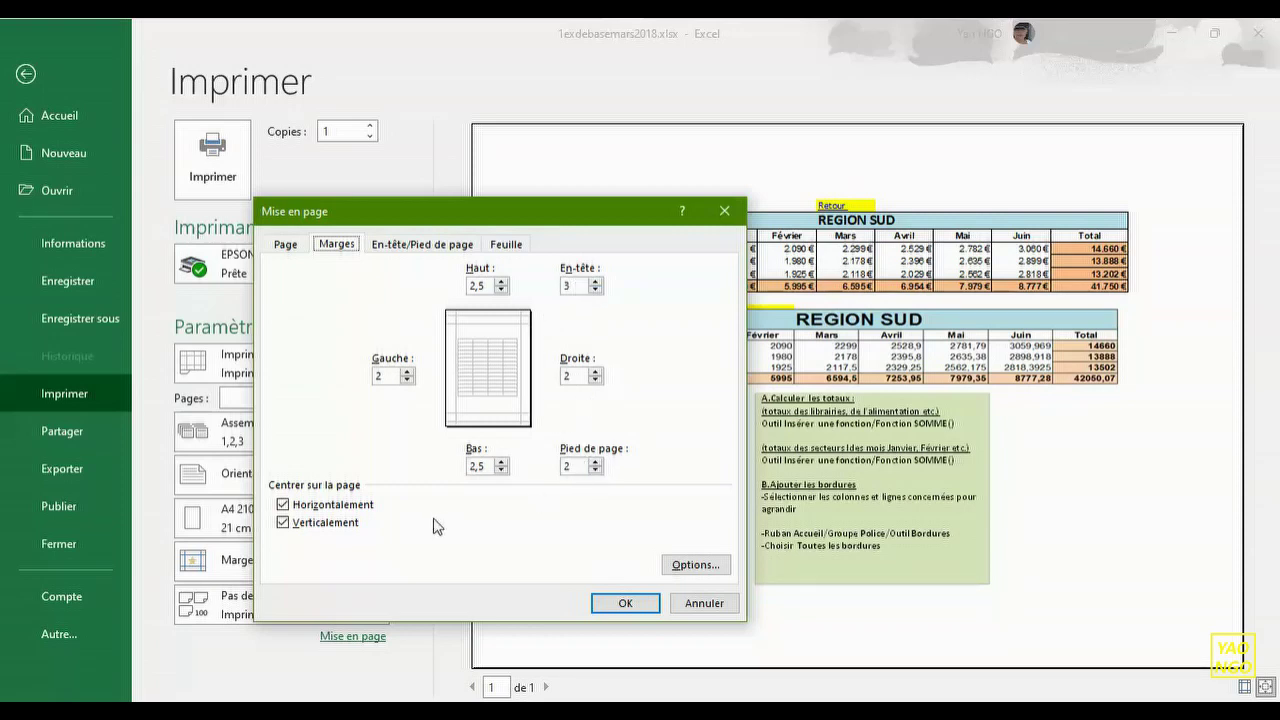
- Centre the table horizontally only, not vertically, and restore Paysage (landscape) orientation
click(285, 524)
click(287, 506)
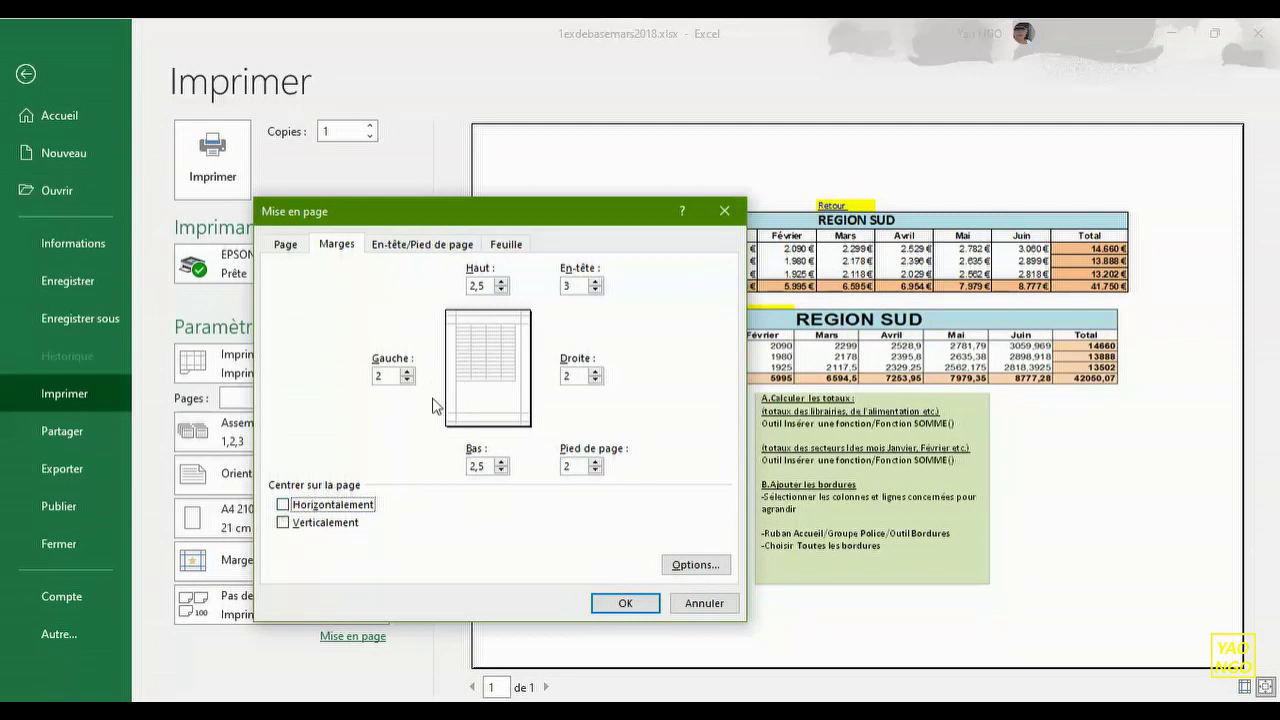
click(284, 505)
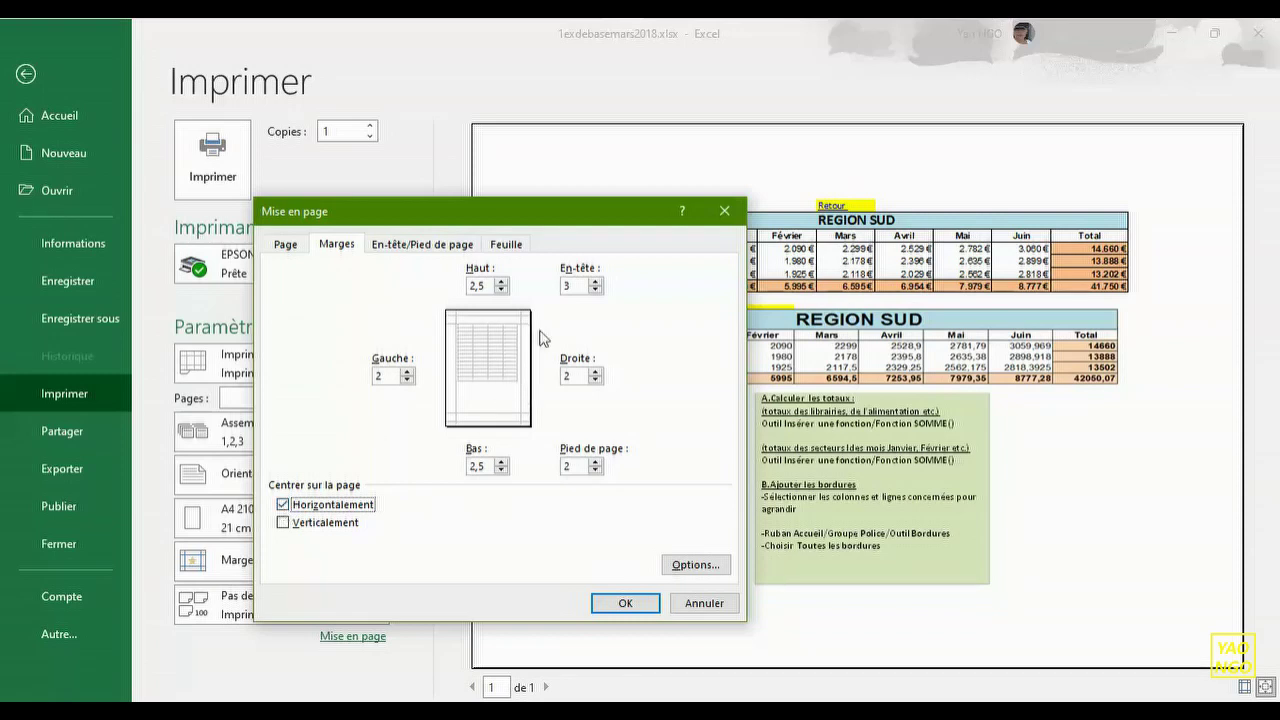
click(290, 246)
click(460, 289)
click(335, 246)
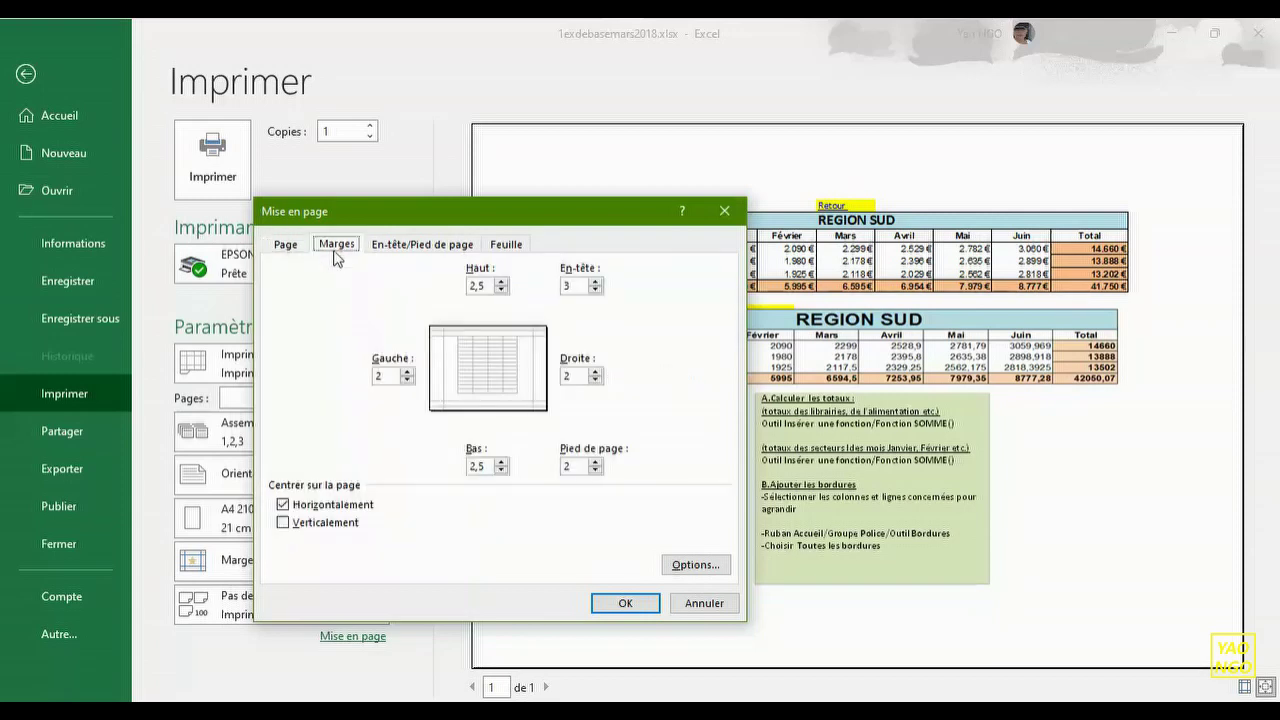
click(298, 510)
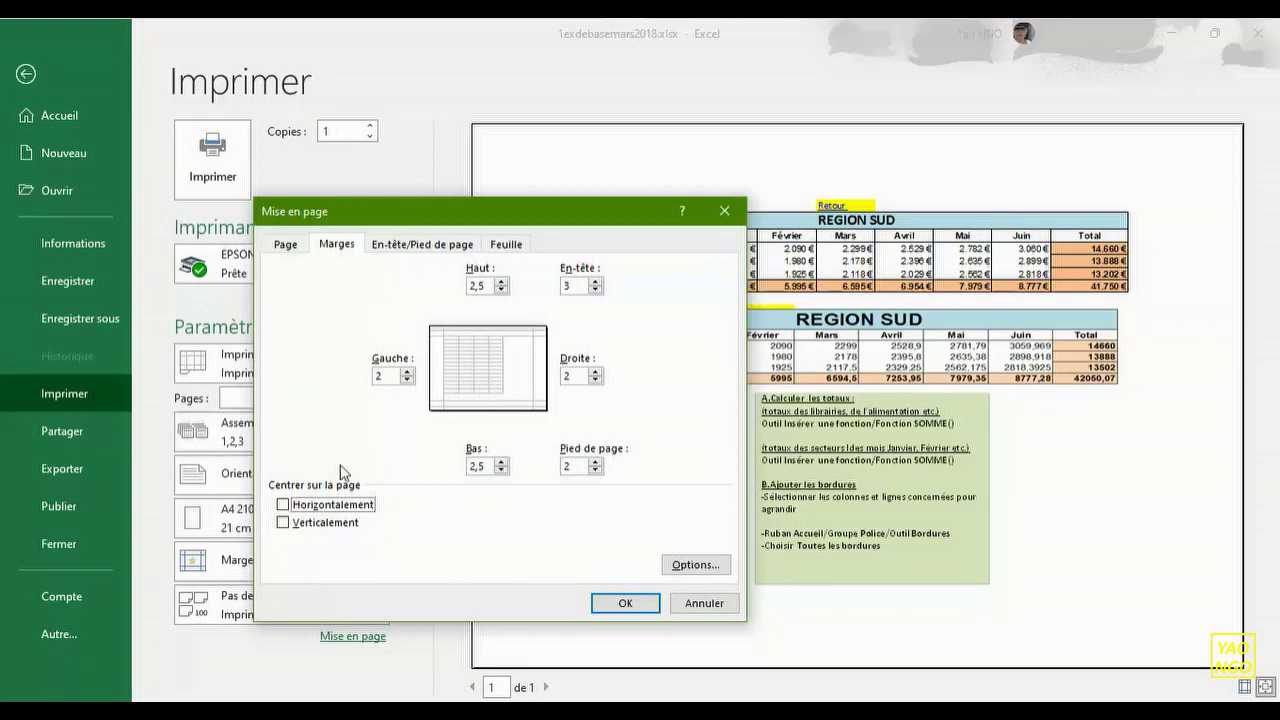
click(284, 506)
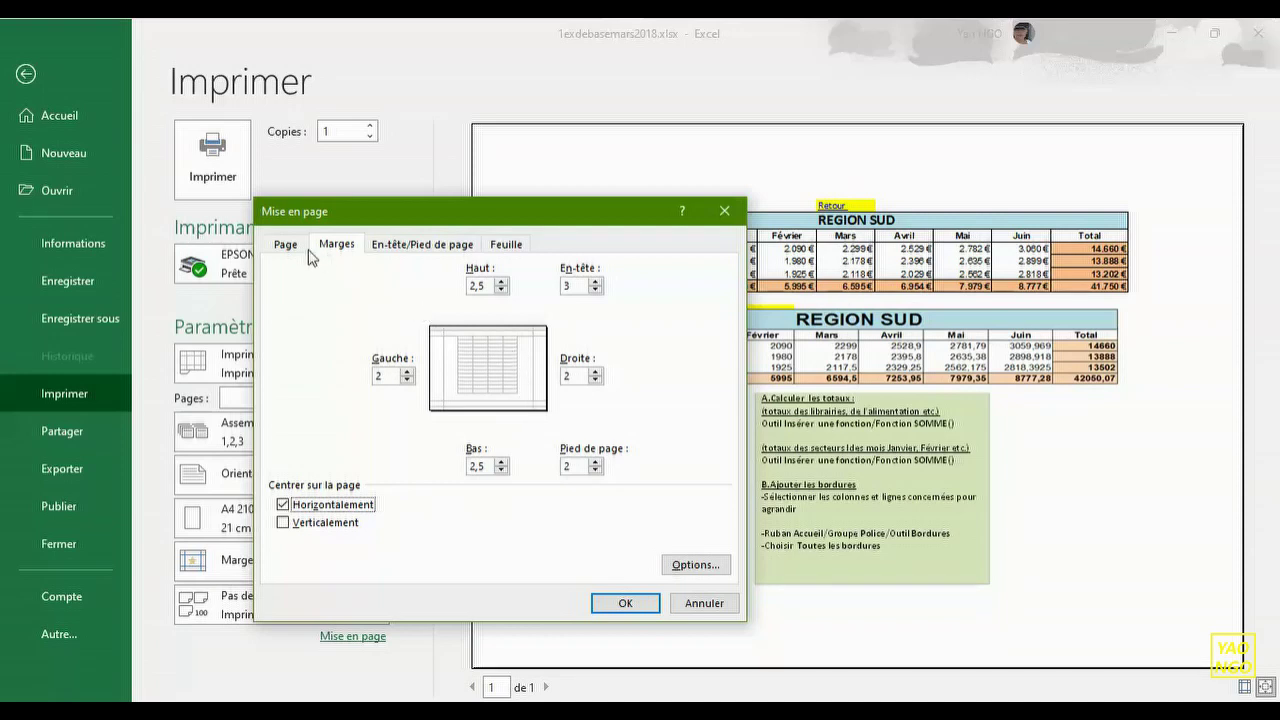
click(397, 252)
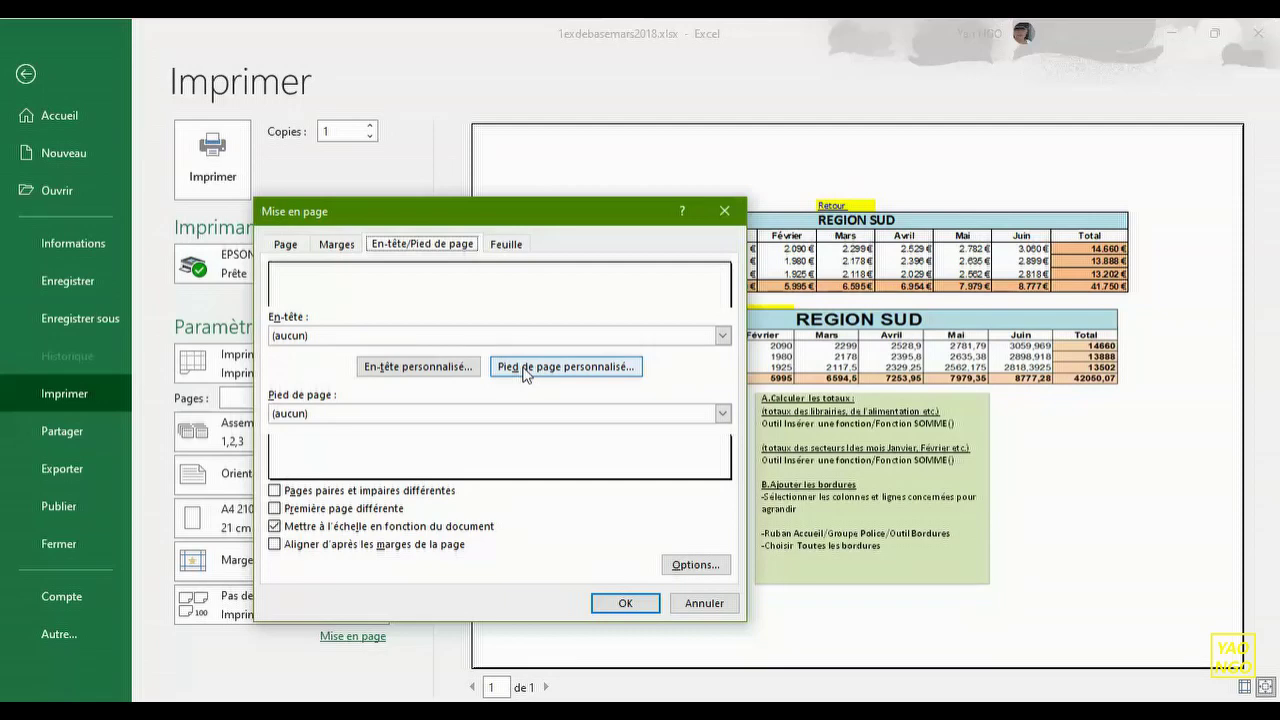
- Build a custom footer: author's name left, current date centre, 12-01-22 right
click(524, 370)
drag(613, 336, 620, 224)
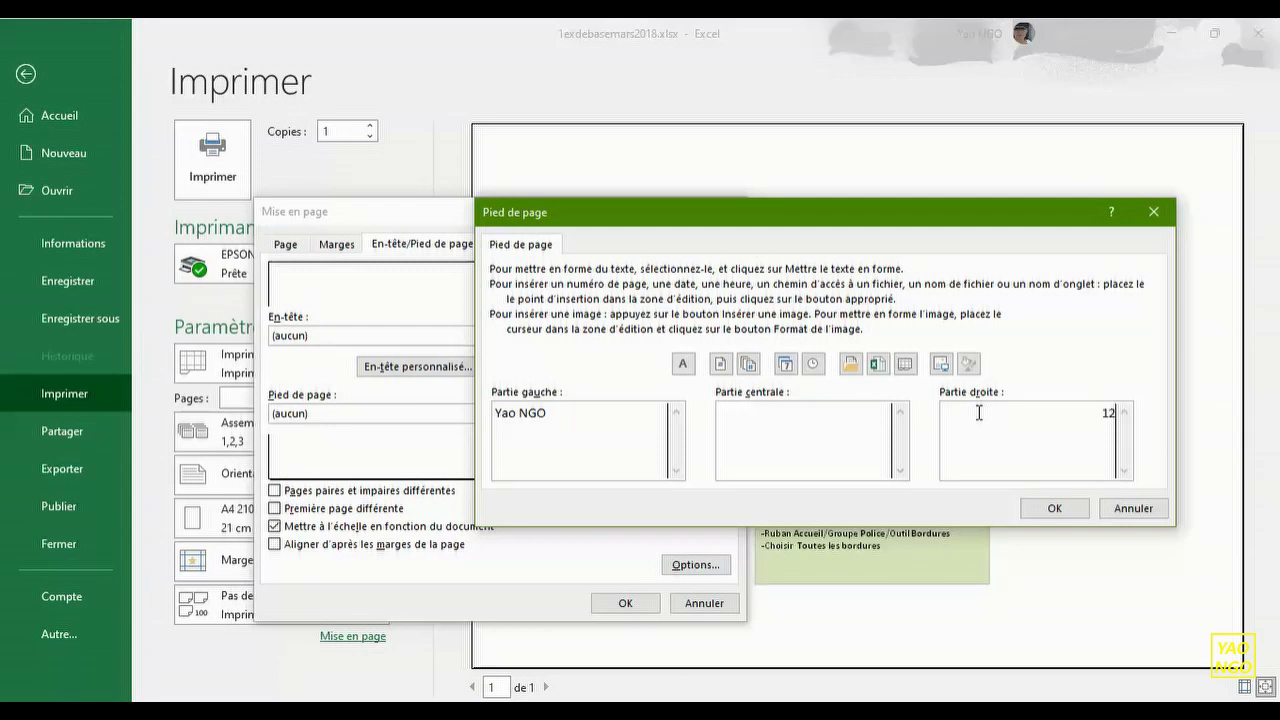
text(01-22)
click(874, 415)
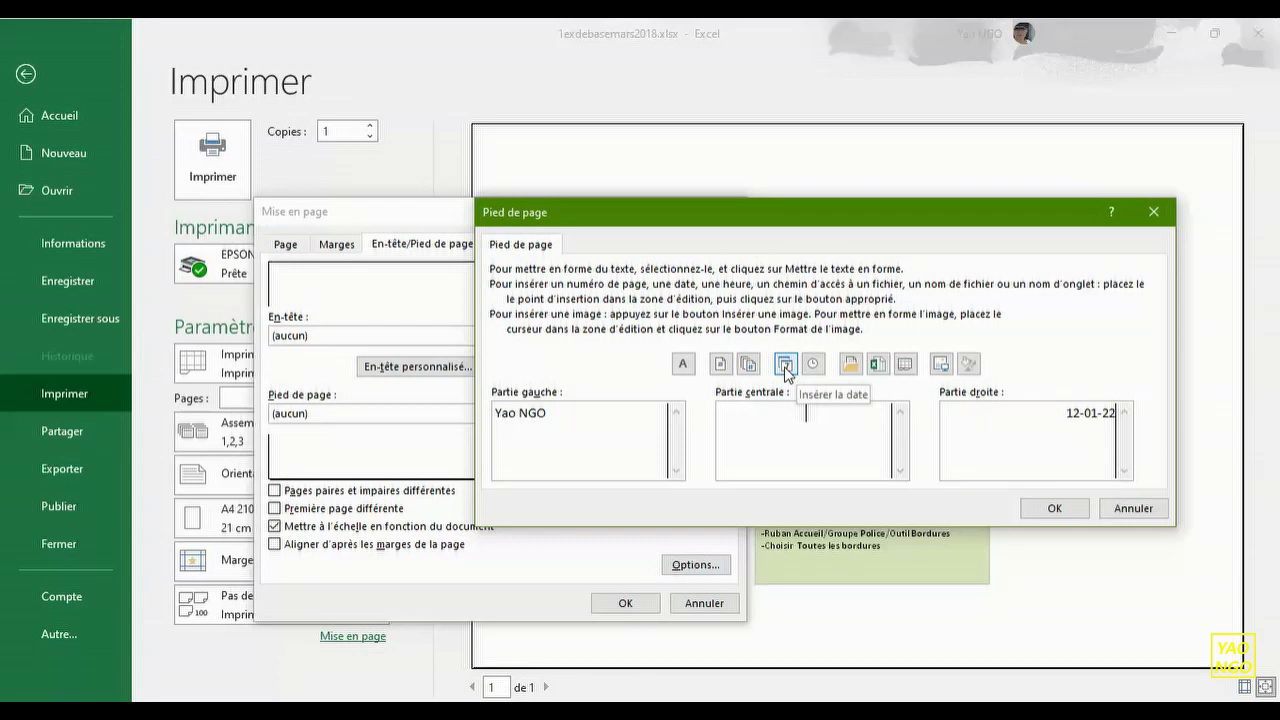
click(786, 366)
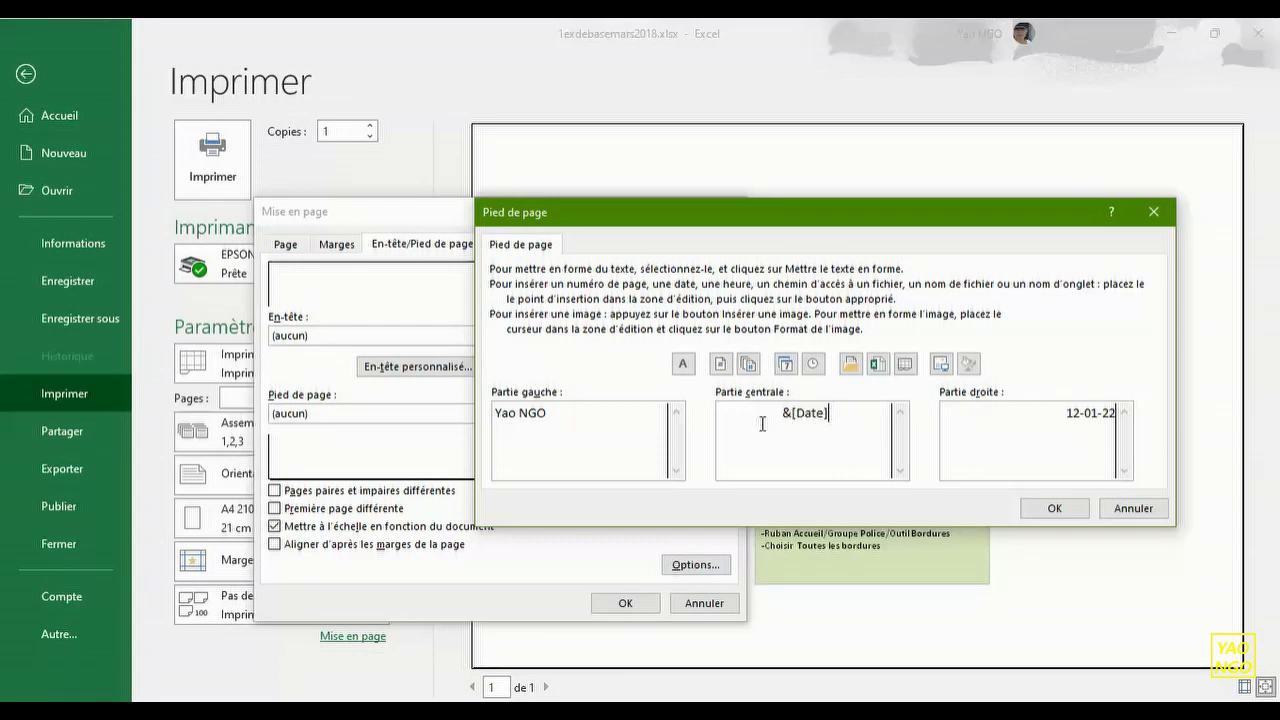
click(1054, 509)
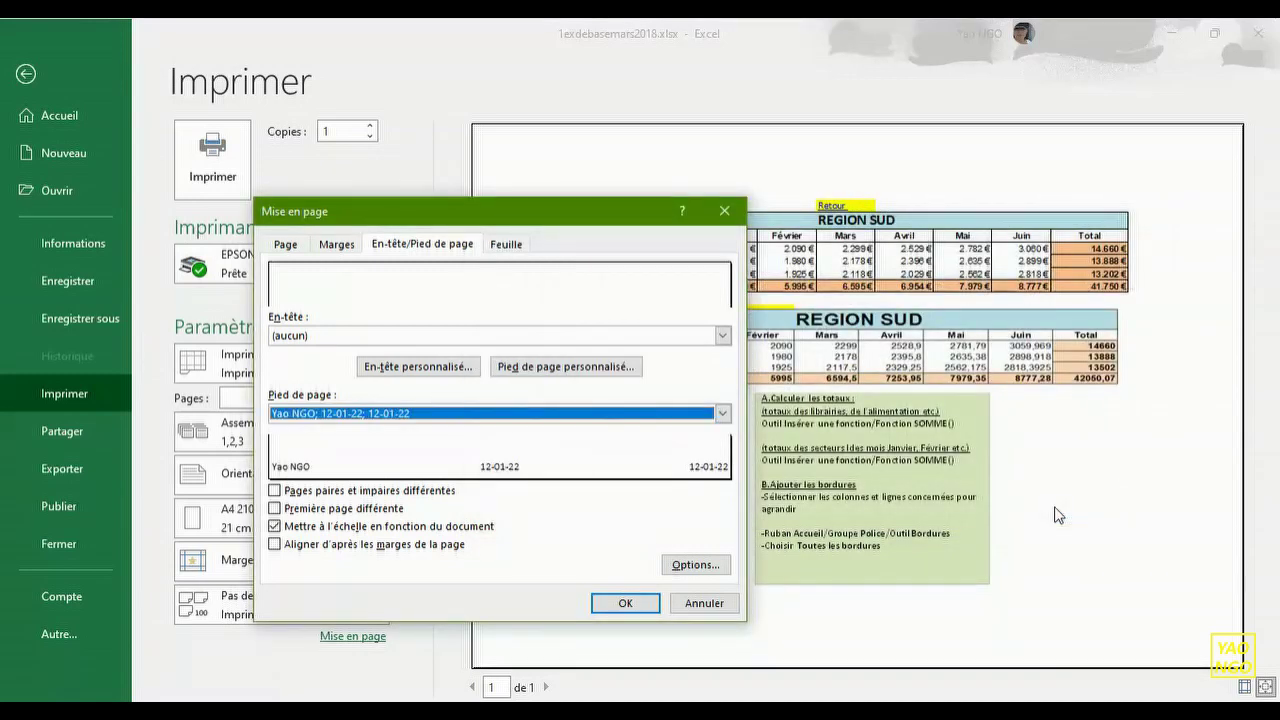